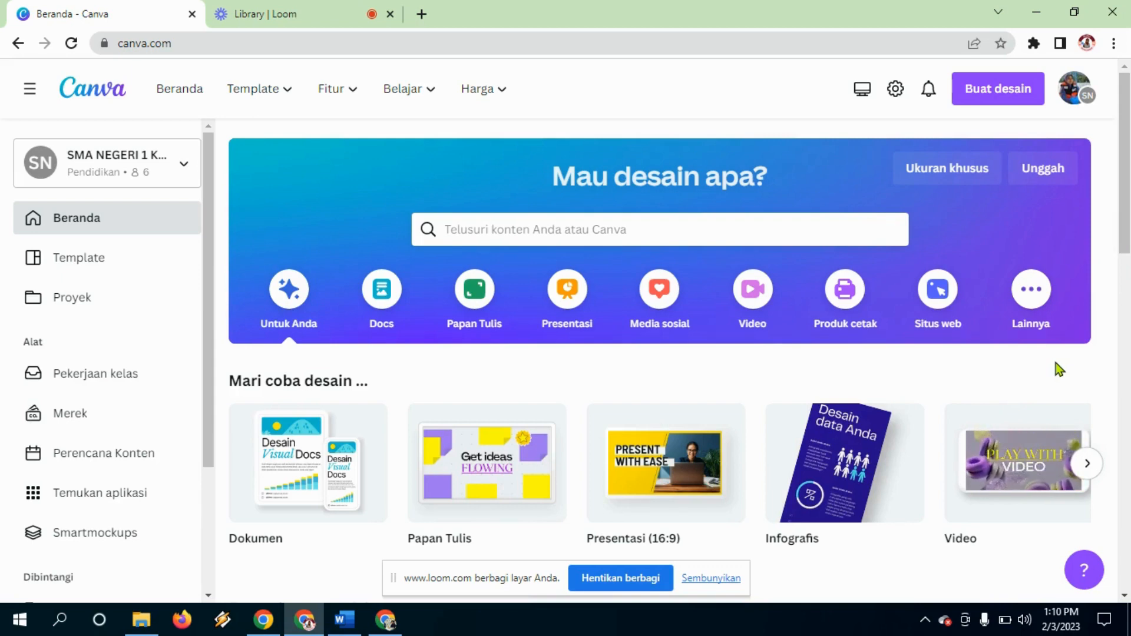
Step: Create a new blank Presentasi (16:9) design from the Buat desain list
left_click(987, 103)
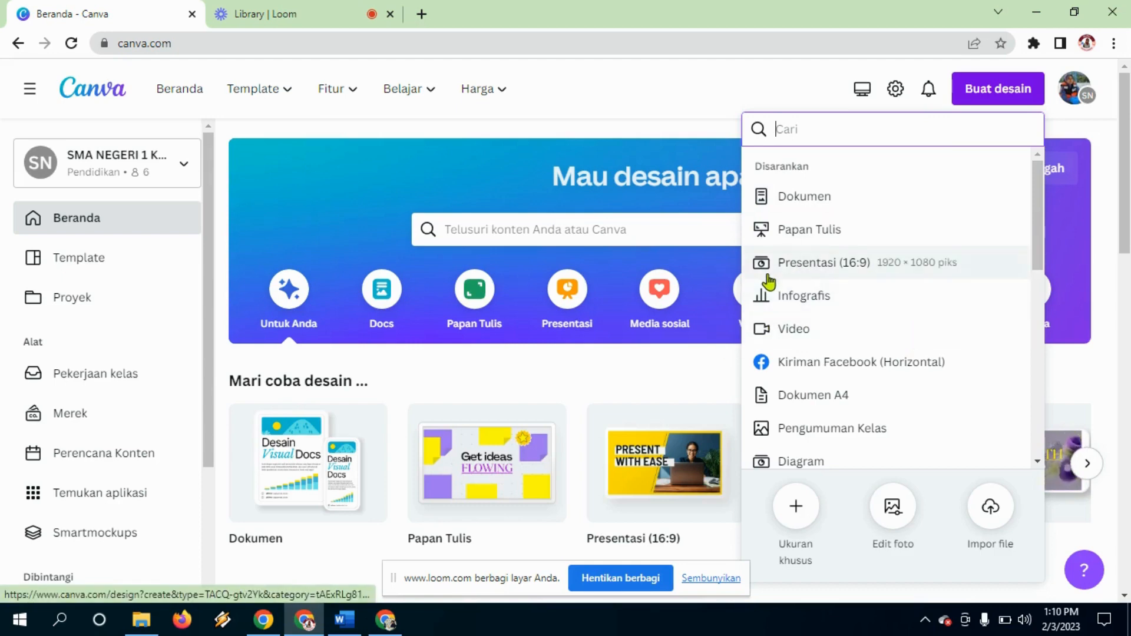
left_click(829, 263)
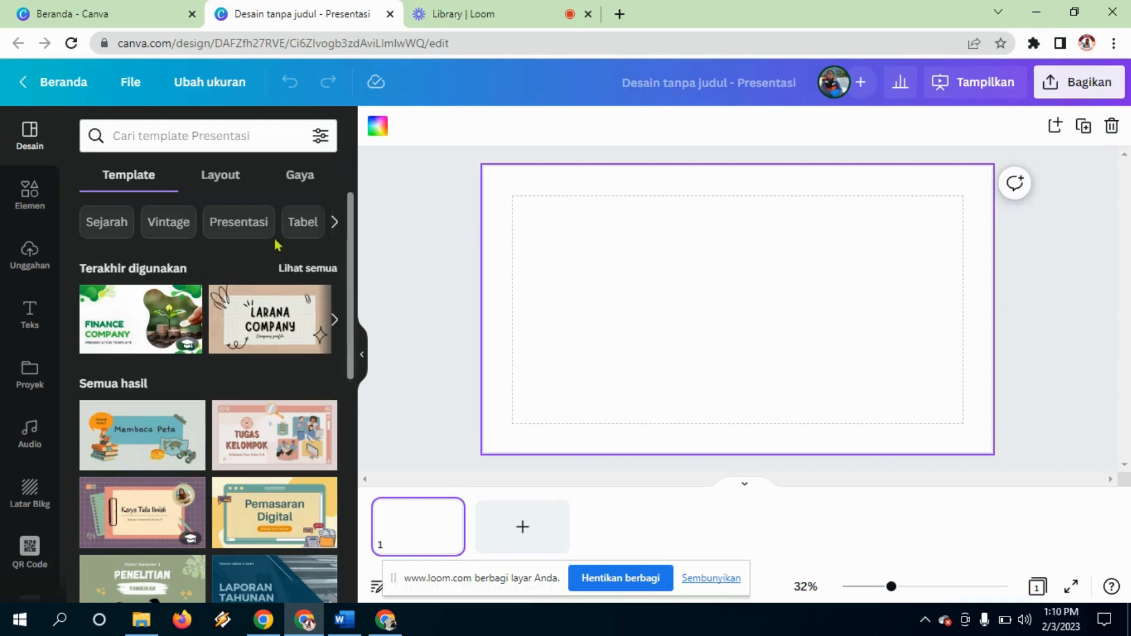
Step: Filter templates to Green and open the Green And White Blob Gradient Finance Company template's pages
left_click(334, 224)
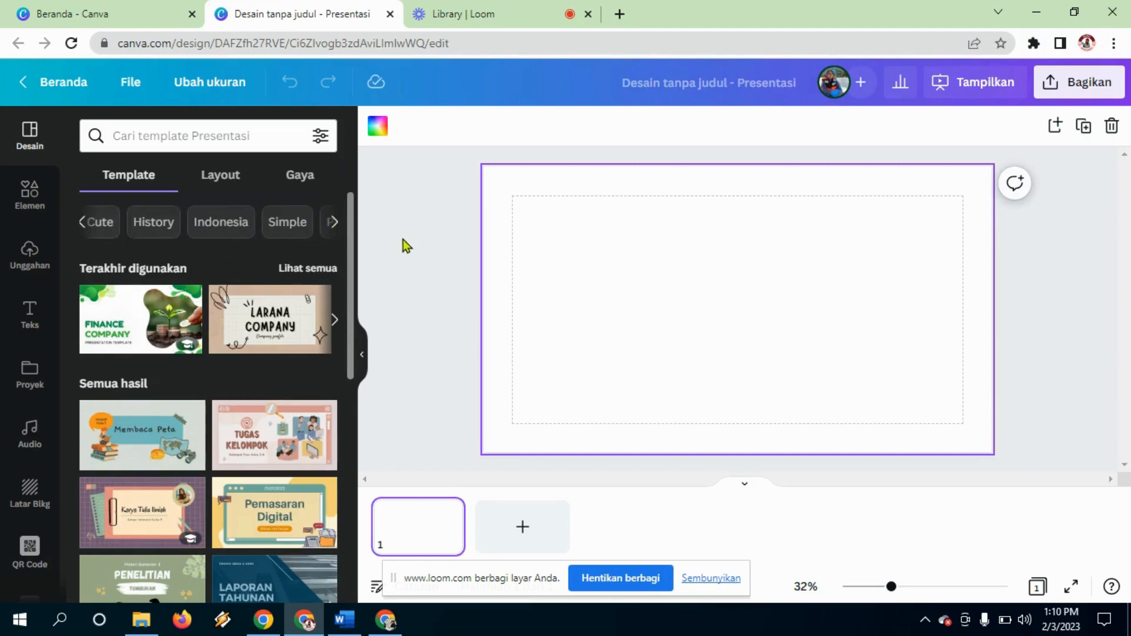
left_click(333, 223)
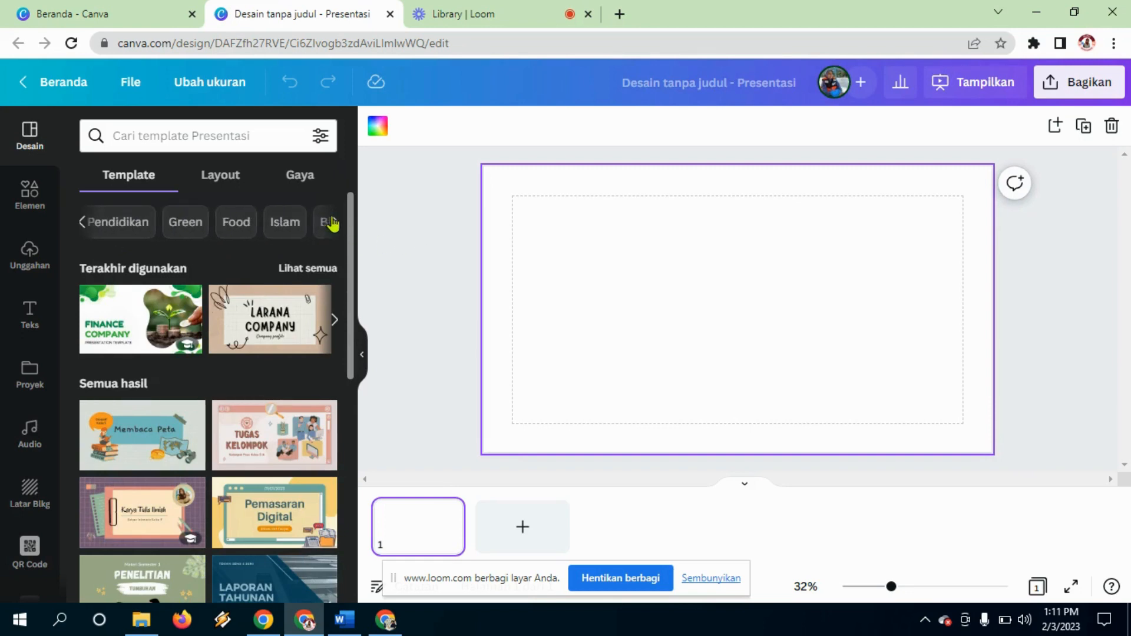
left_click(181, 224)
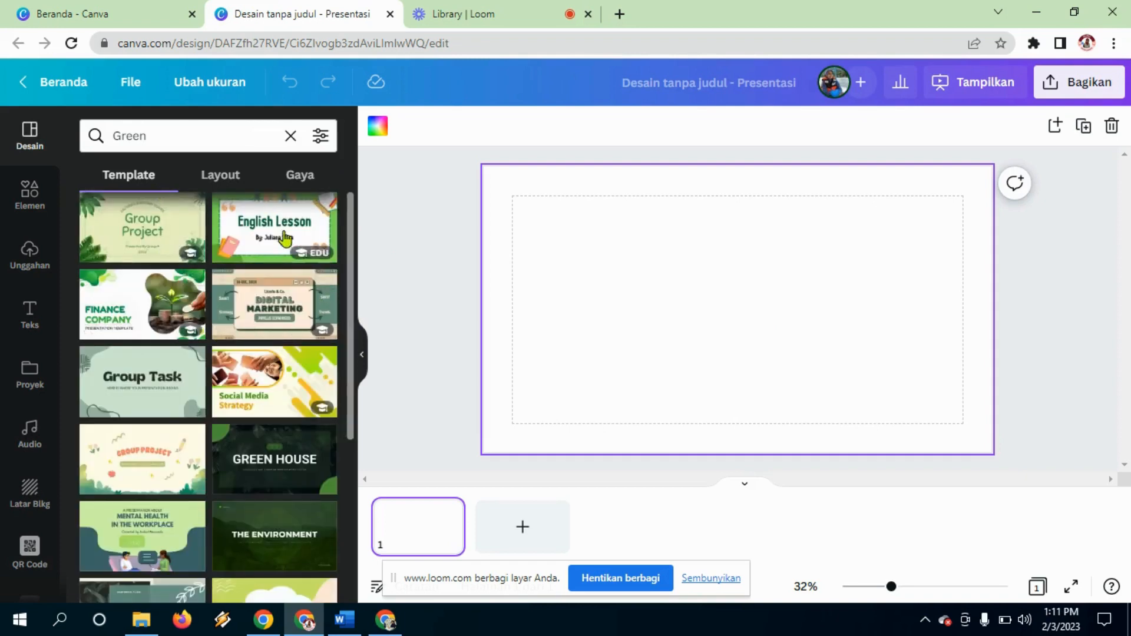
left_click(105, 297)
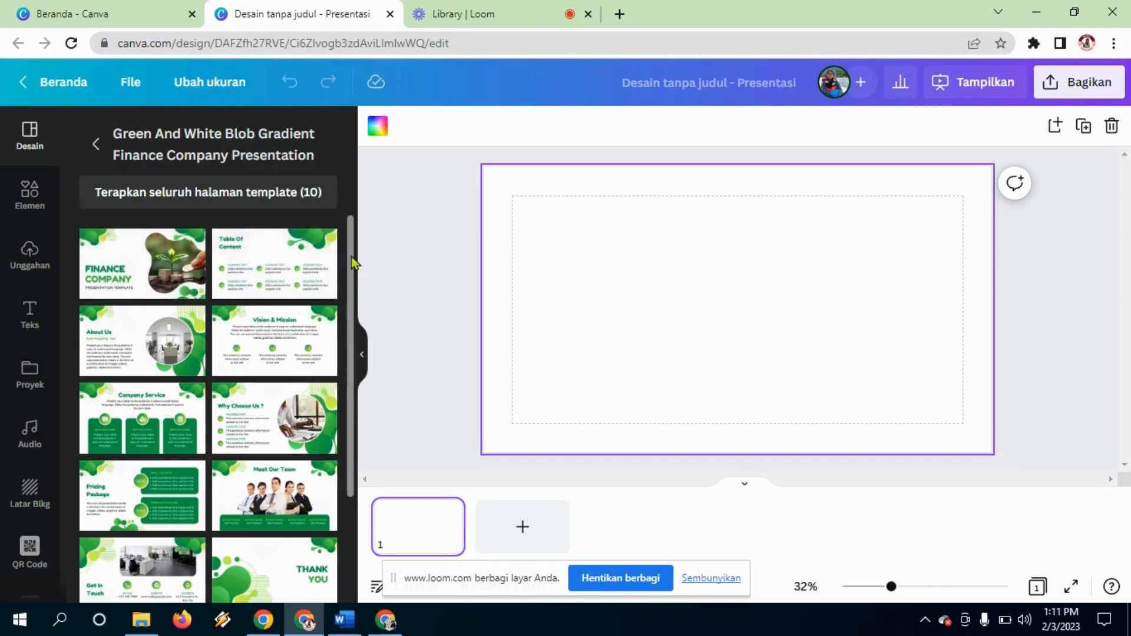
mouse_move(354, 274)
left_mouse_down()
mouse_move(351, 390)
mouse_move(348, 268)
left_mouse_up()
Step: Apply the template's title page and replace FINANCE with 'TUGAS BELAJAR MANDIRI'
left_click(117, 250)
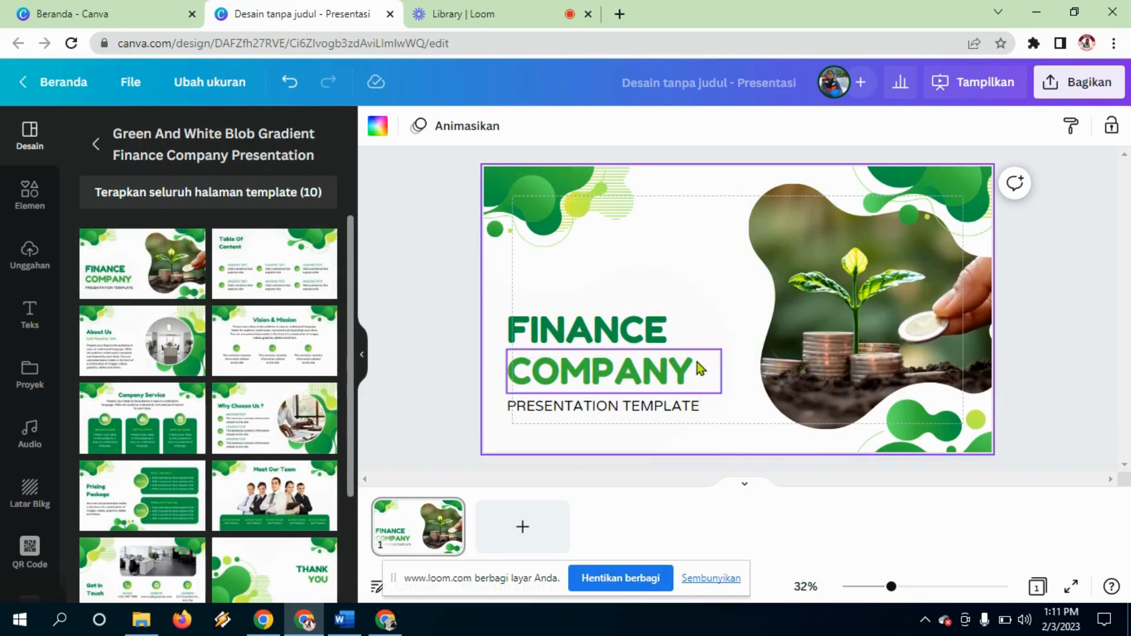
double_click(664, 338)
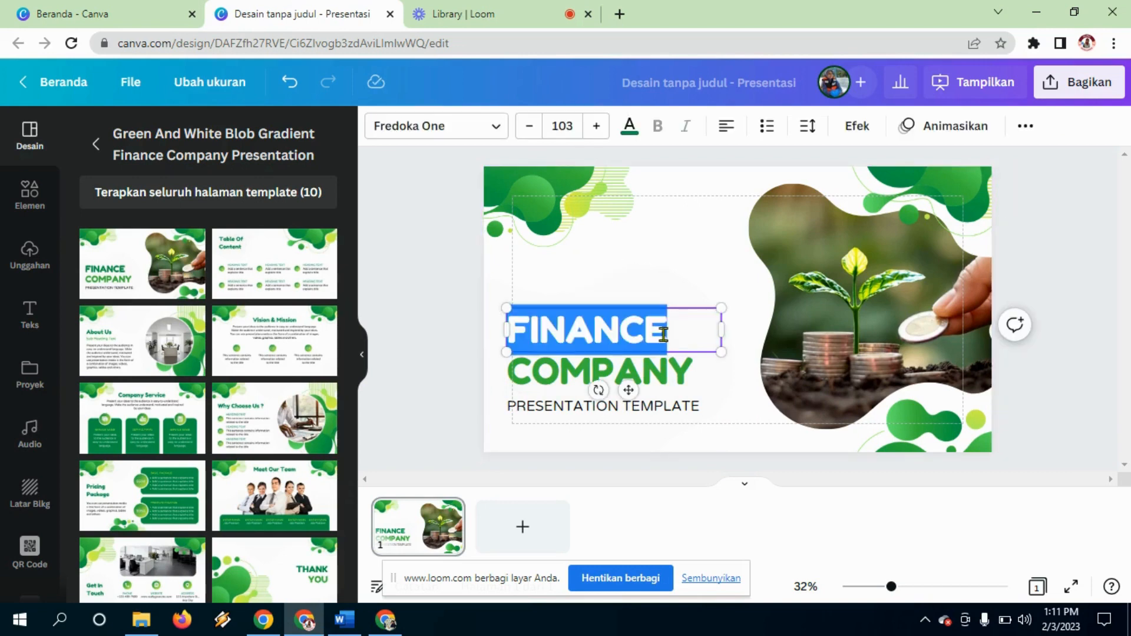
type("TUGA")
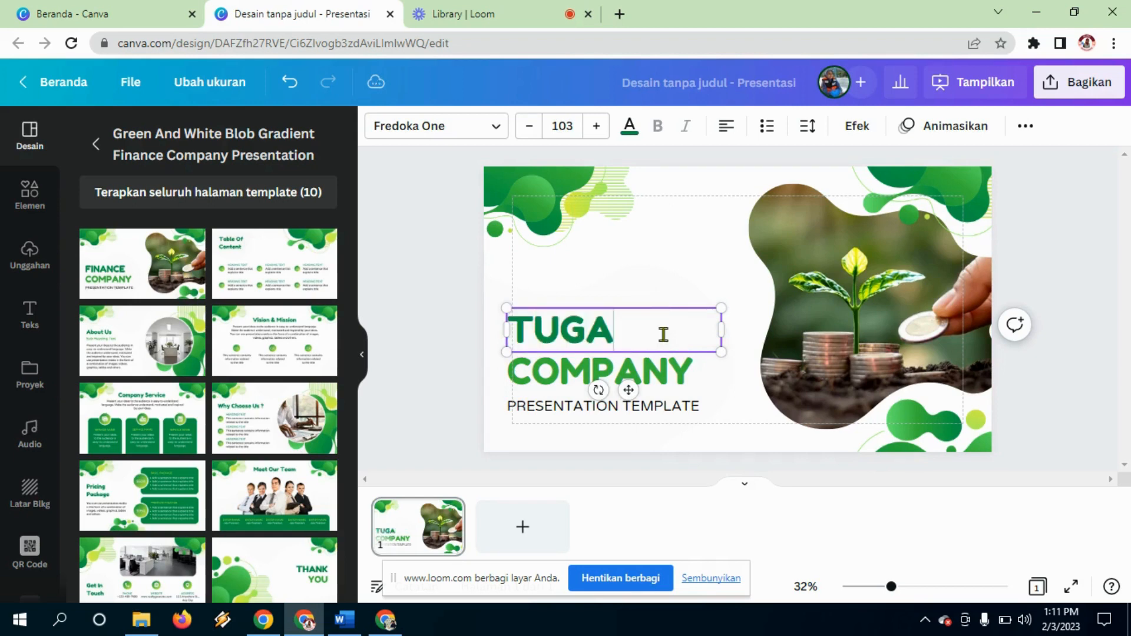
type("S BE")
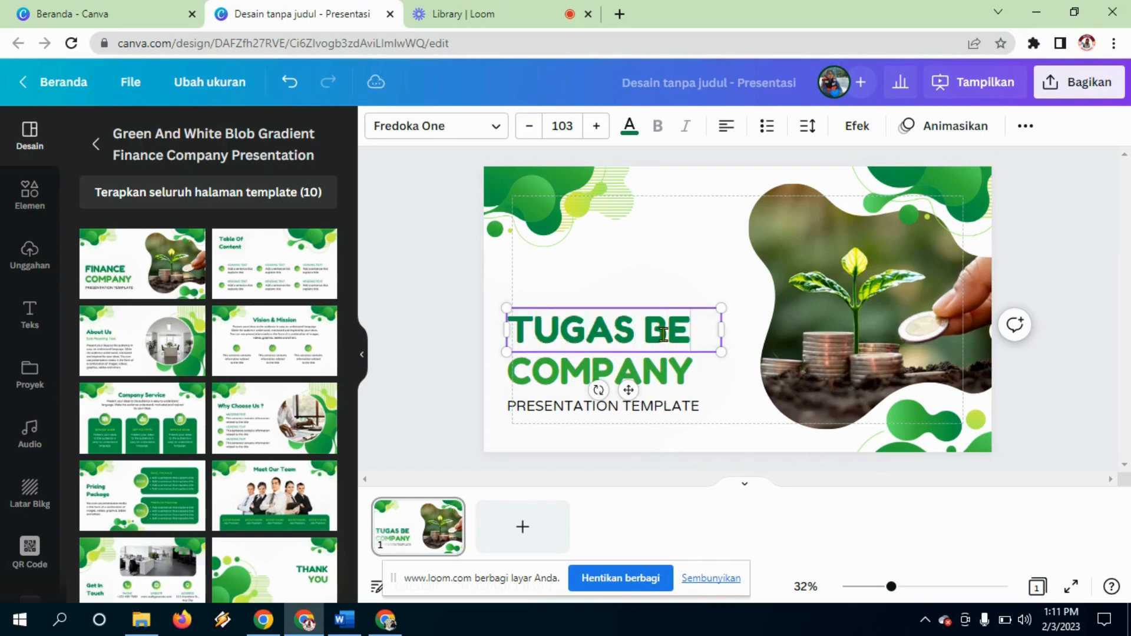
type("LAJAR MANDIRI")
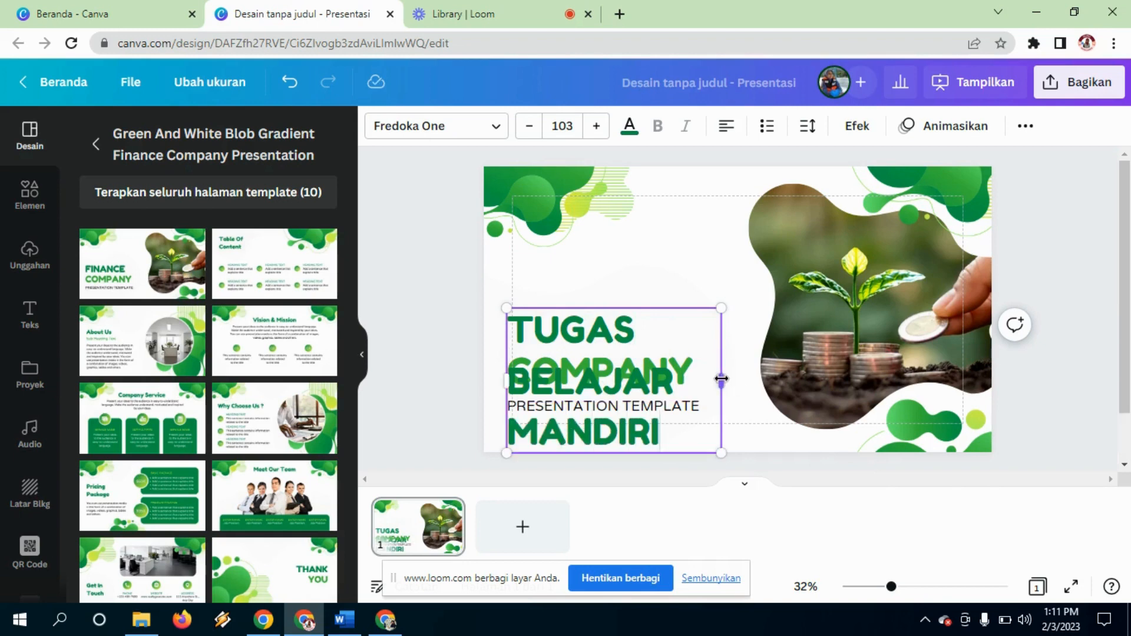
Step: Resize the heading to font size 54,4 and position it directly above COMPANY
left_click_drag(721, 379, 781, 380)
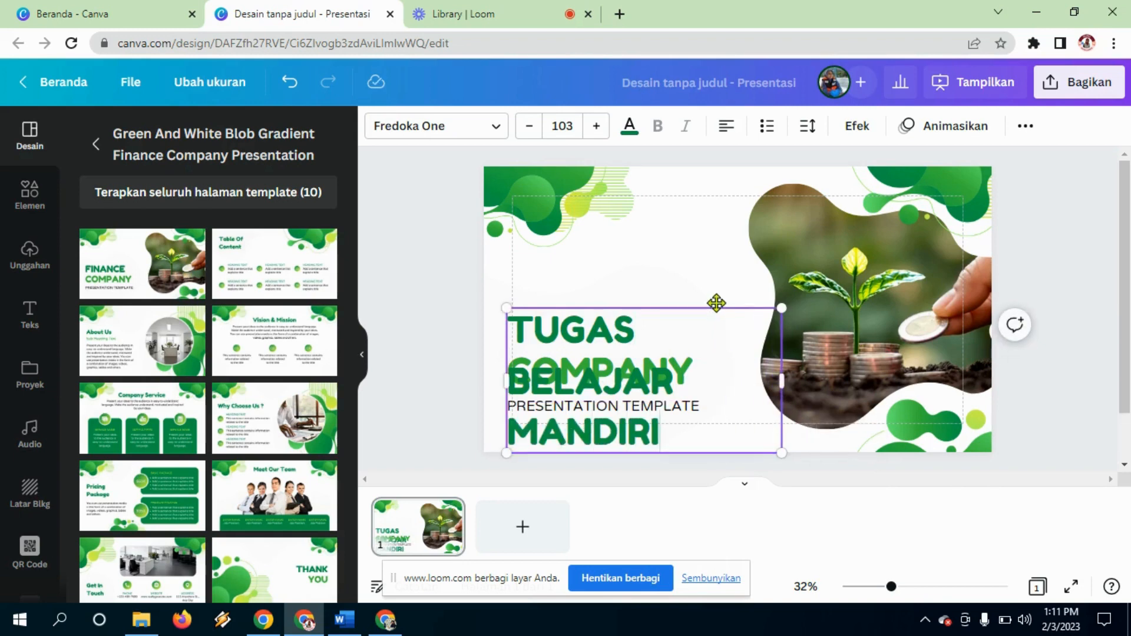
left_click_drag(716, 302, 693, 218)
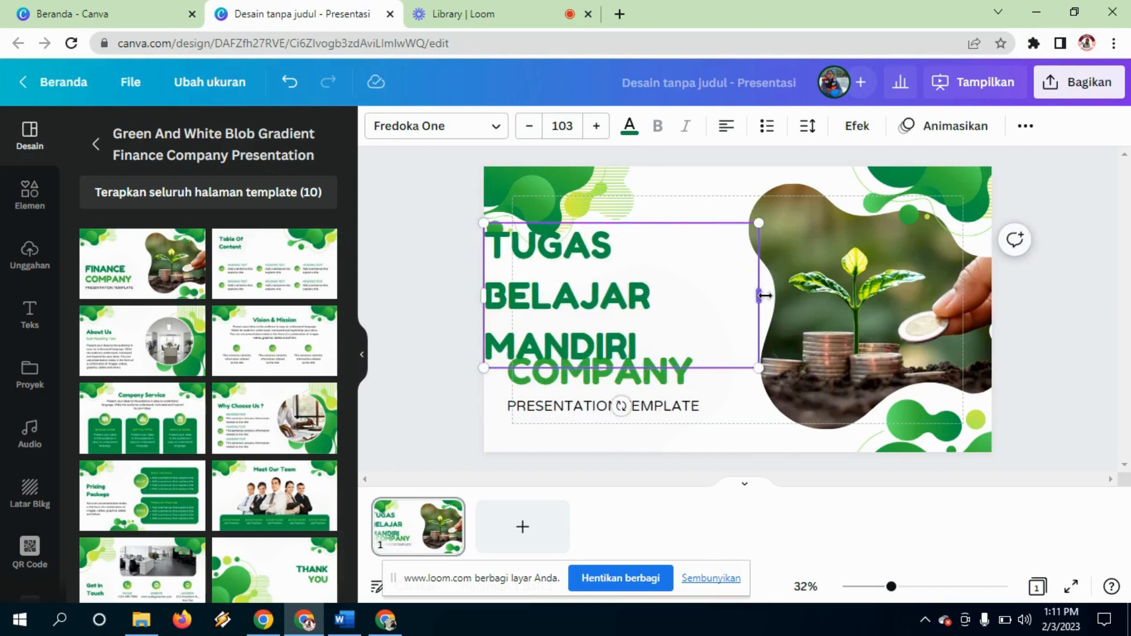
left_click_drag(759, 368, 772, 252)
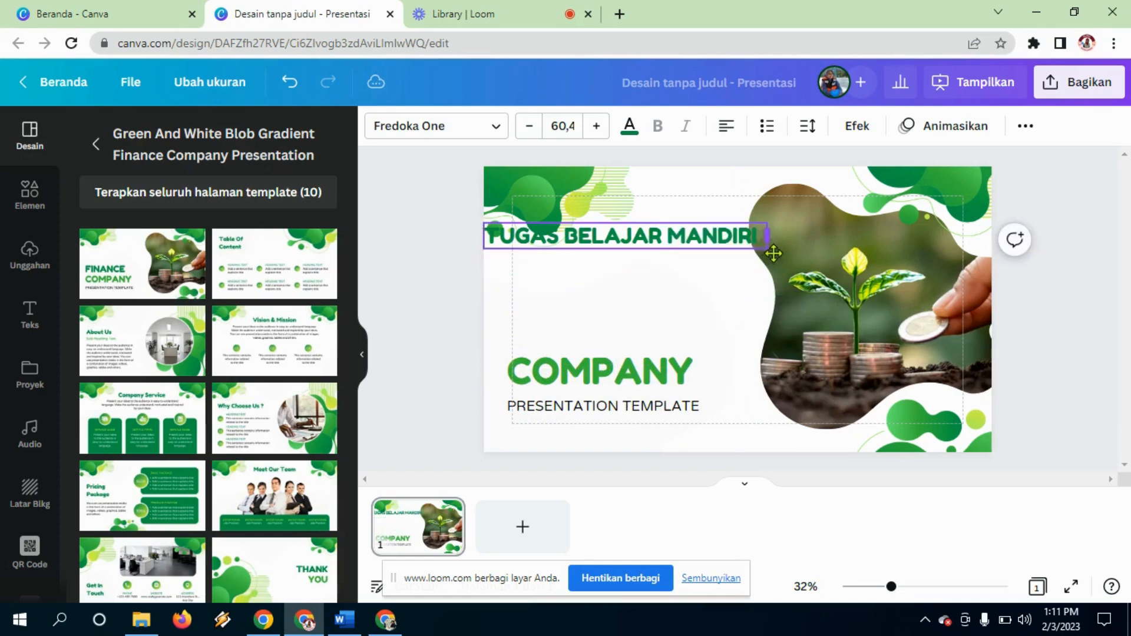
left_click(529, 126)
left_click(528, 125)
left_click(529, 126)
left_click(529, 126)
left_click(529, 126)
left_click(529, 125)
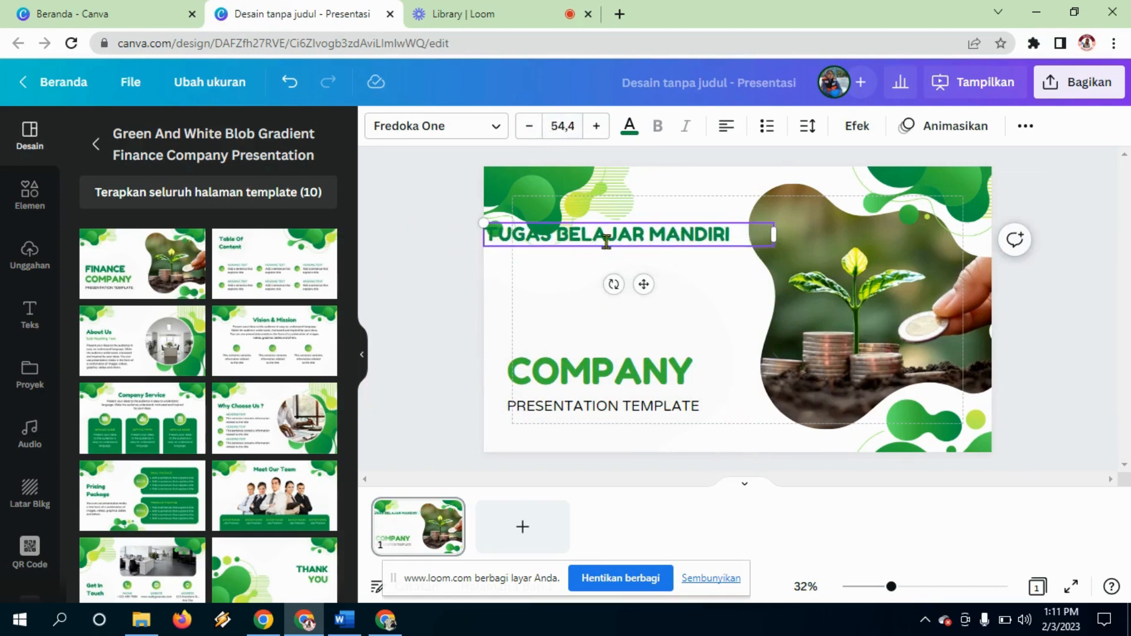
left_click_drag(607, 249, 625, 302)
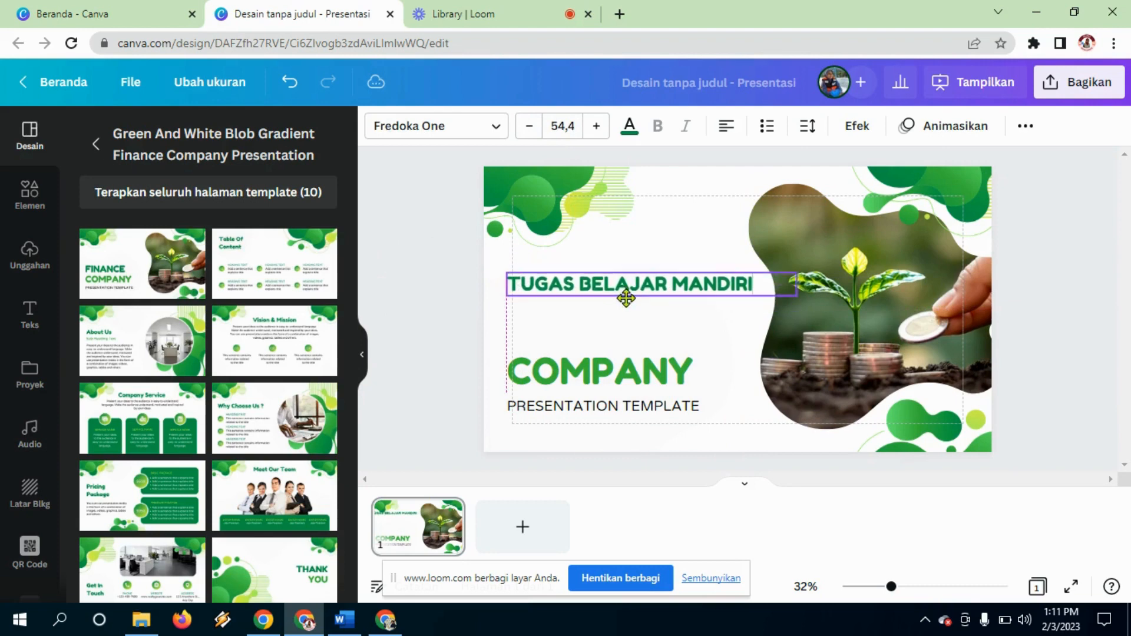
left_click_drag(601, 368, 601, 312)
Step: Change COMPANY to 'FUNGI' and shift it slightly under the heading
double_click(615, 323)
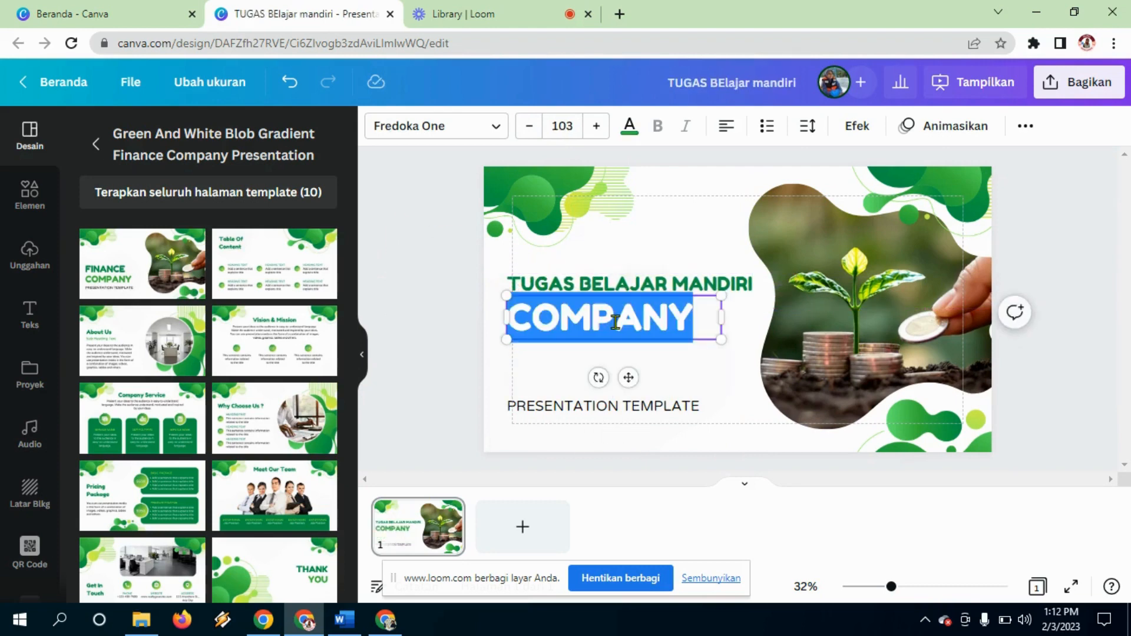
type("FUNGI")
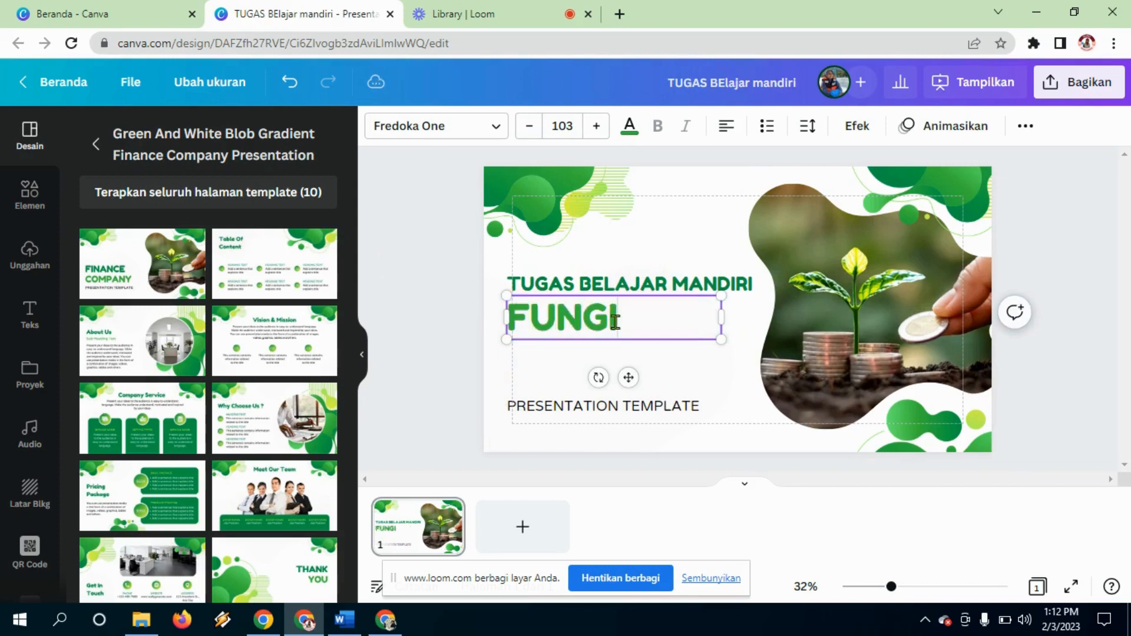
left_click(623, 358)
left_click(760, 401)
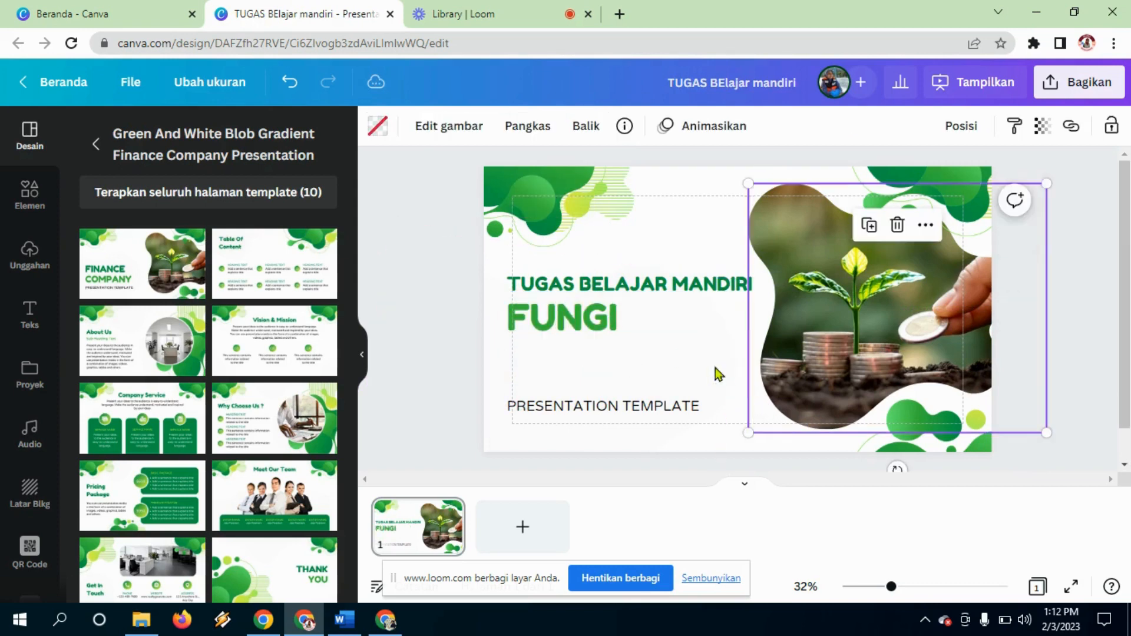
left_click(628, 325)
left_click_drag(628, 323, 636, 289)
left_click(630, 289)
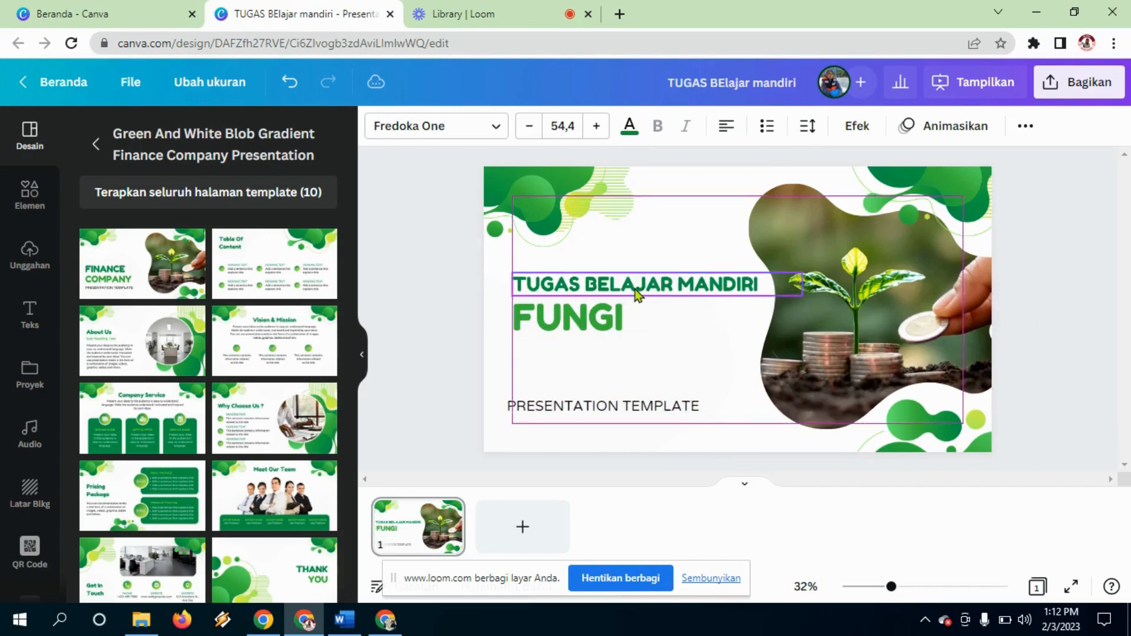
Step: Delete the PRESENTATION TEMPLATE subtitle and the plant photo from the right blob frame
left_click(638, 411)
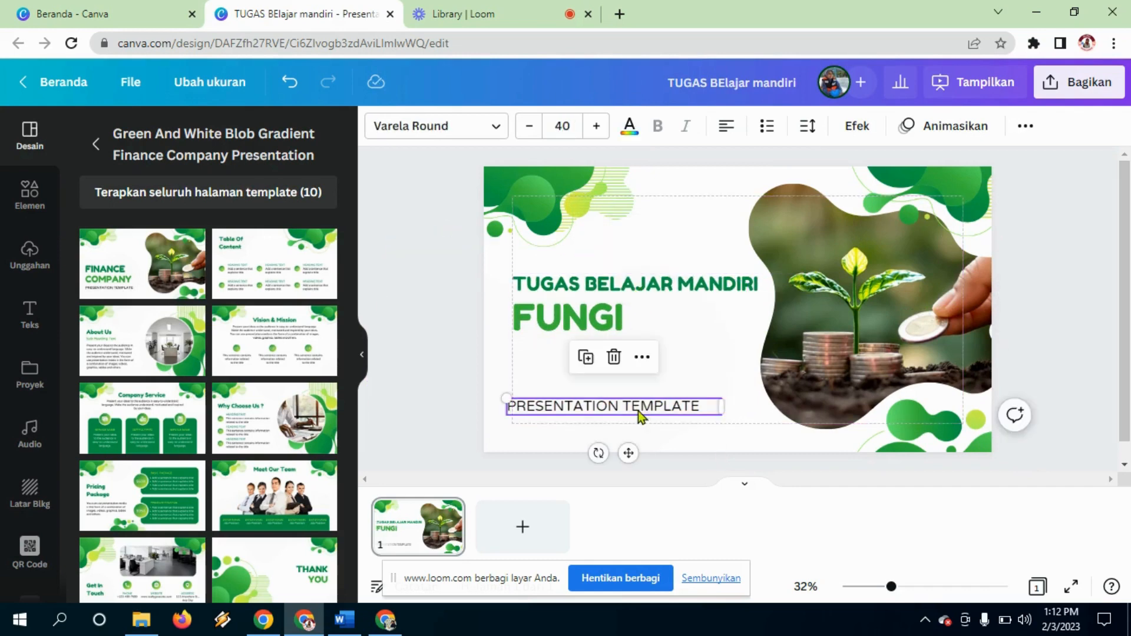
key("Delete")
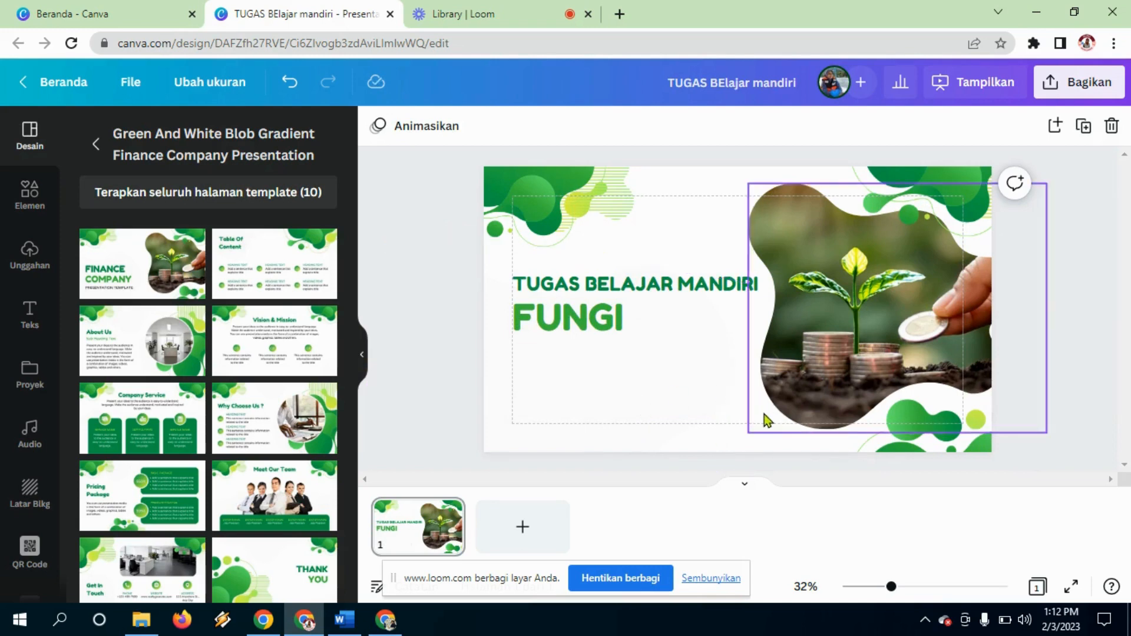
left_click(844, 339)
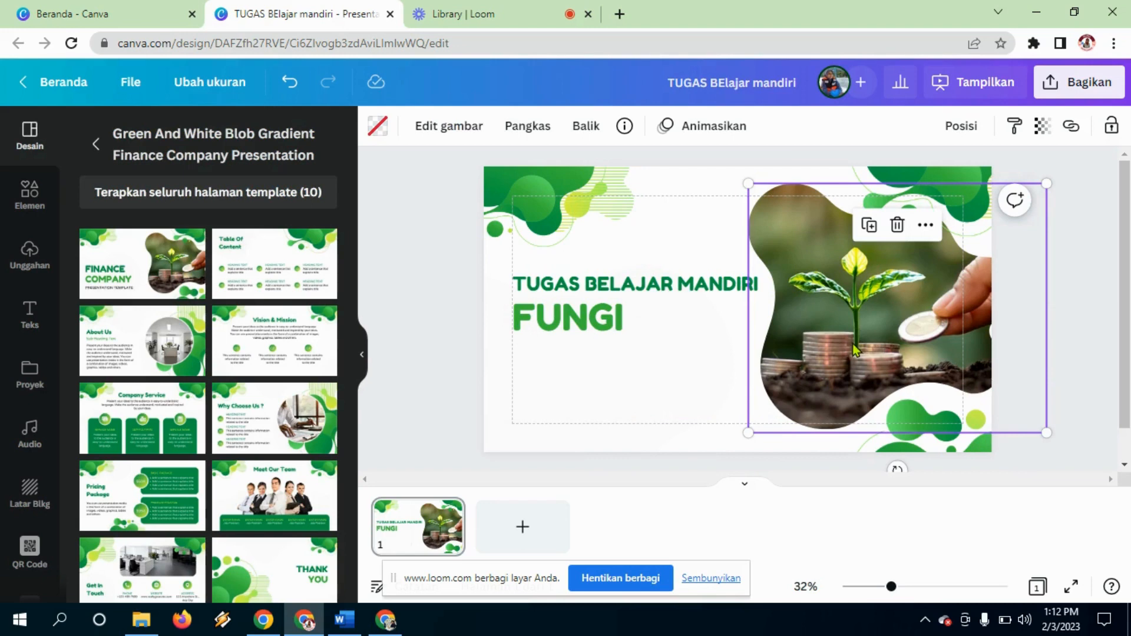
key("Delete")
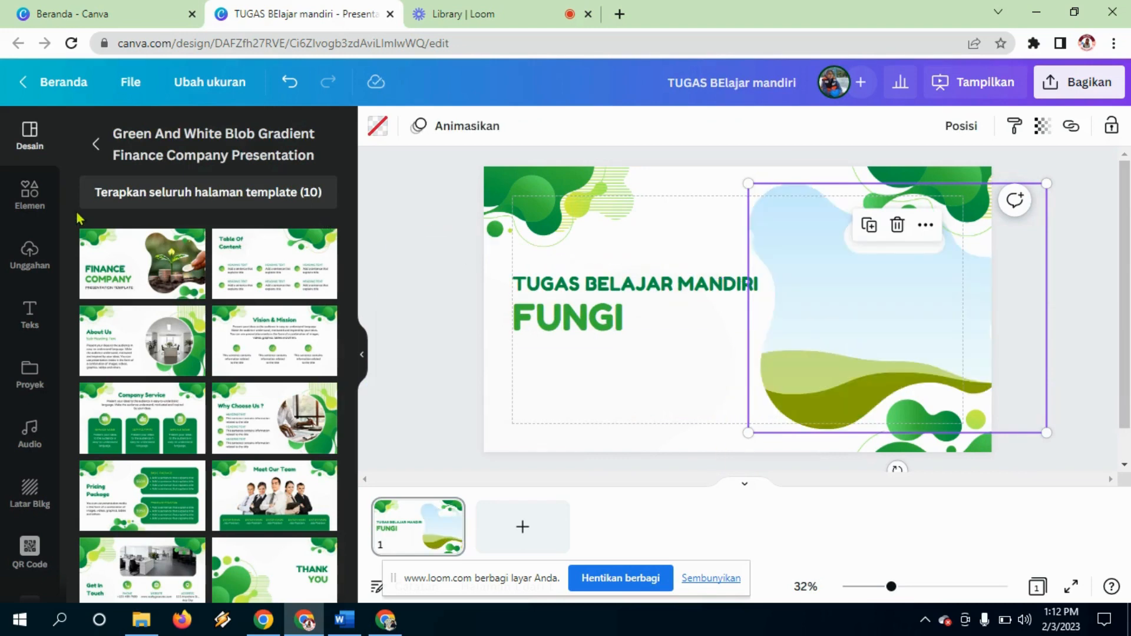
Step: Search Elements for 'jamur' and drop a mushroom photo into the right blob frame
left_click(23, 204)
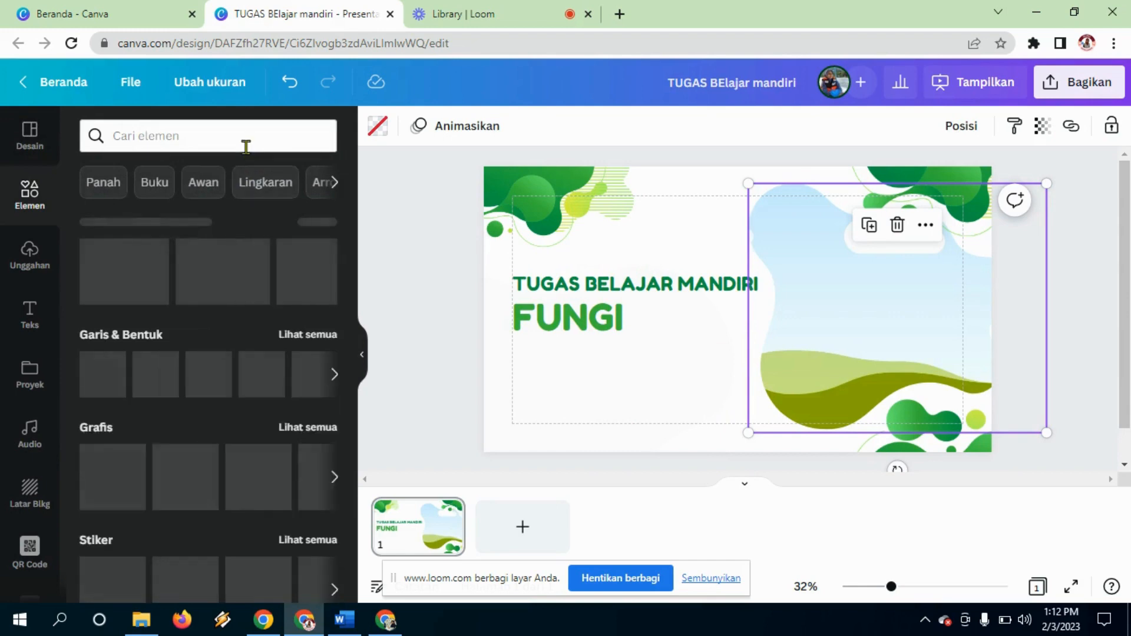
left_click(246, 143)
type("jamur")
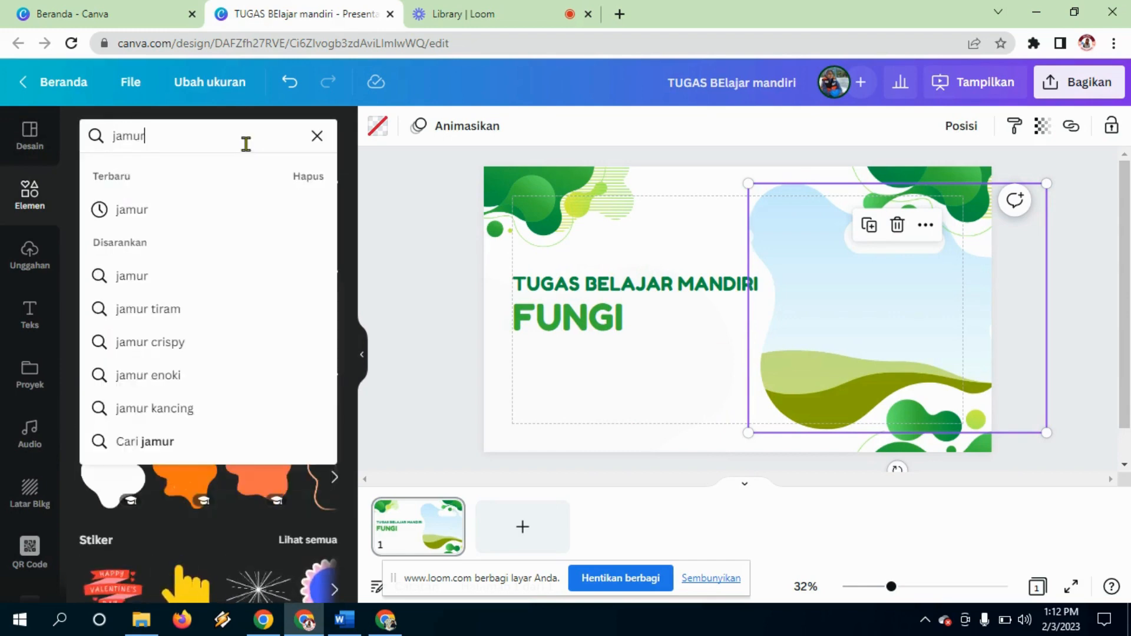
key("Return")
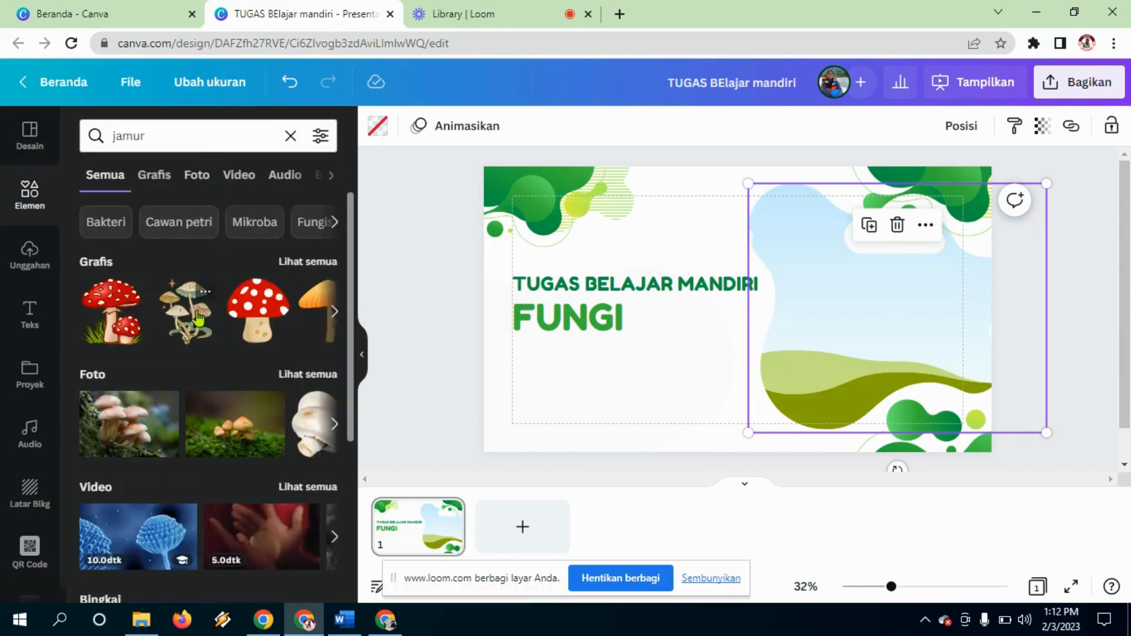
left_click(233, 443)
left_click_drag(846, 346, 908, 361)
left_click(861, 287)
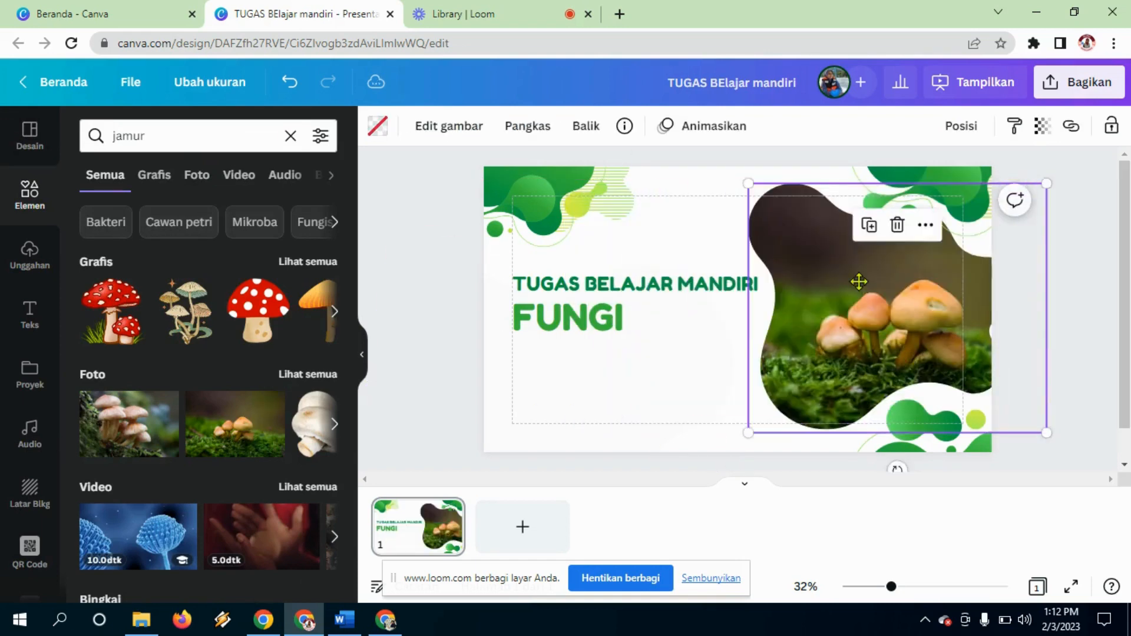
left_click_drag(859, 283, 856, 290)
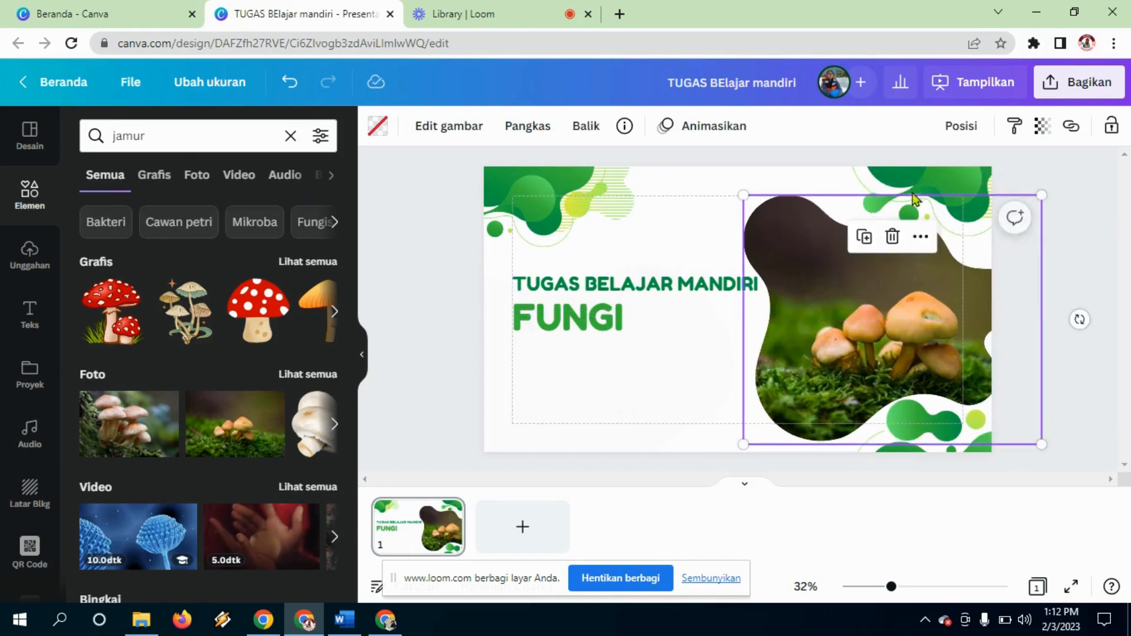
Step: Nudge the top-right green corner decoration left and down, then deselect everything
left_click(949, 182)
mouse_move(949, 182)
left_mouse_down()
mouse_move(922, 185)
mouse_move(938, 175)
left_mouse_up()
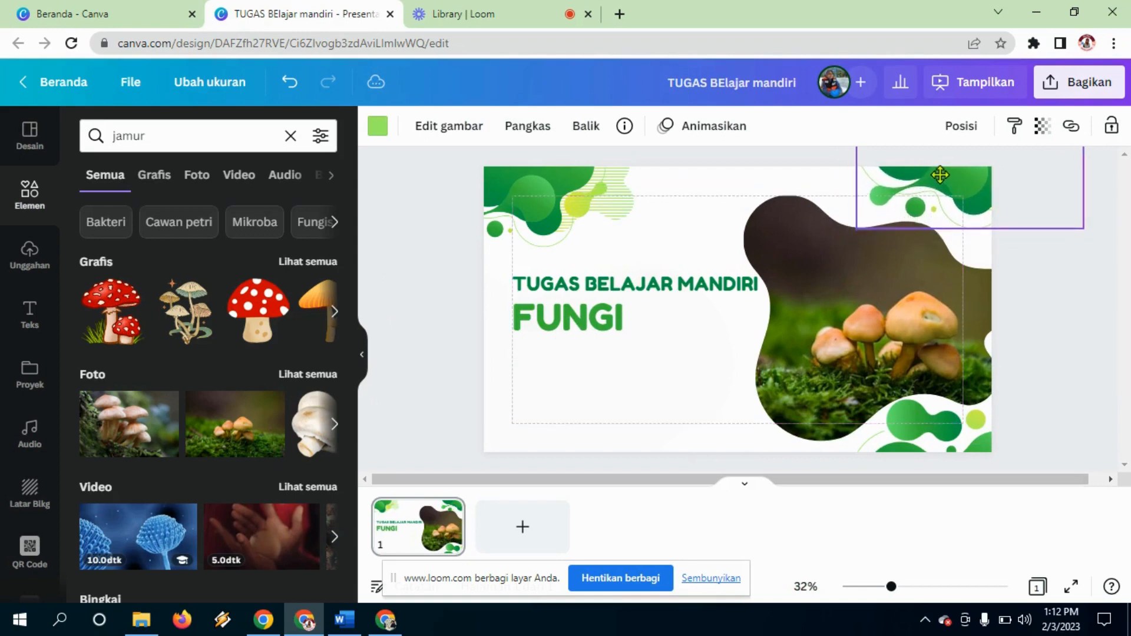
left_click(752, 444)
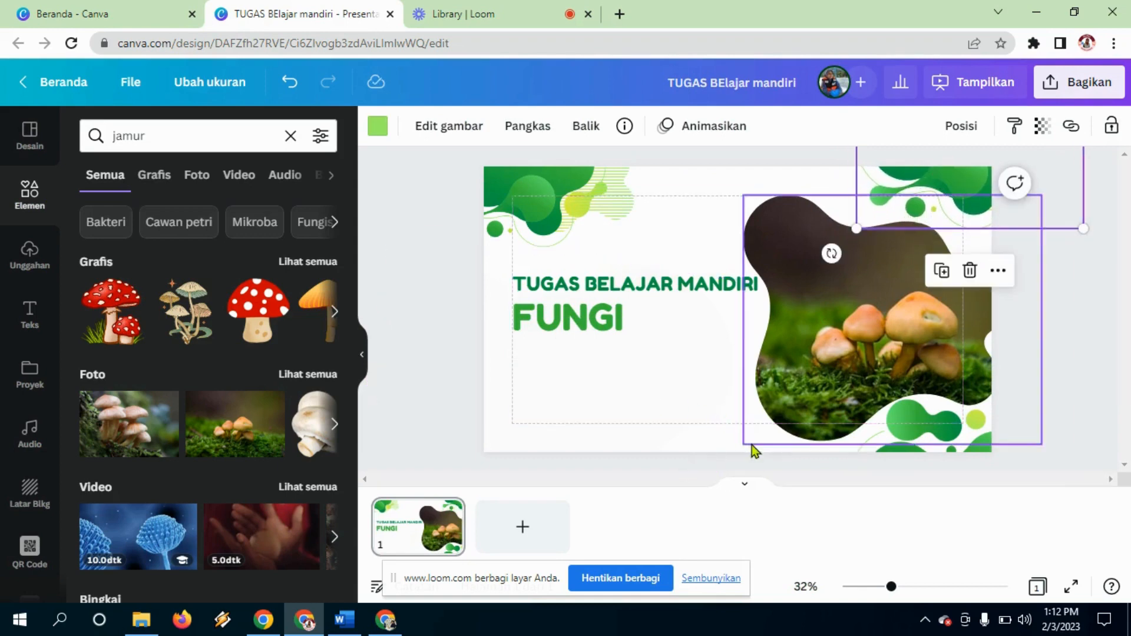
left_click(677, 417)
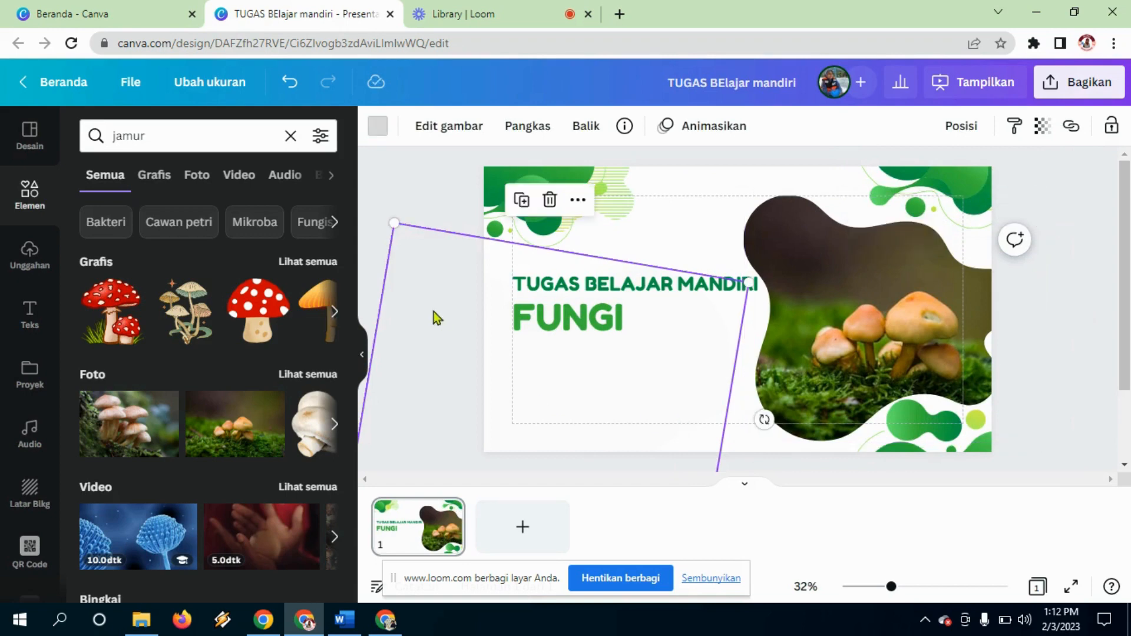
left_click(712, 170)
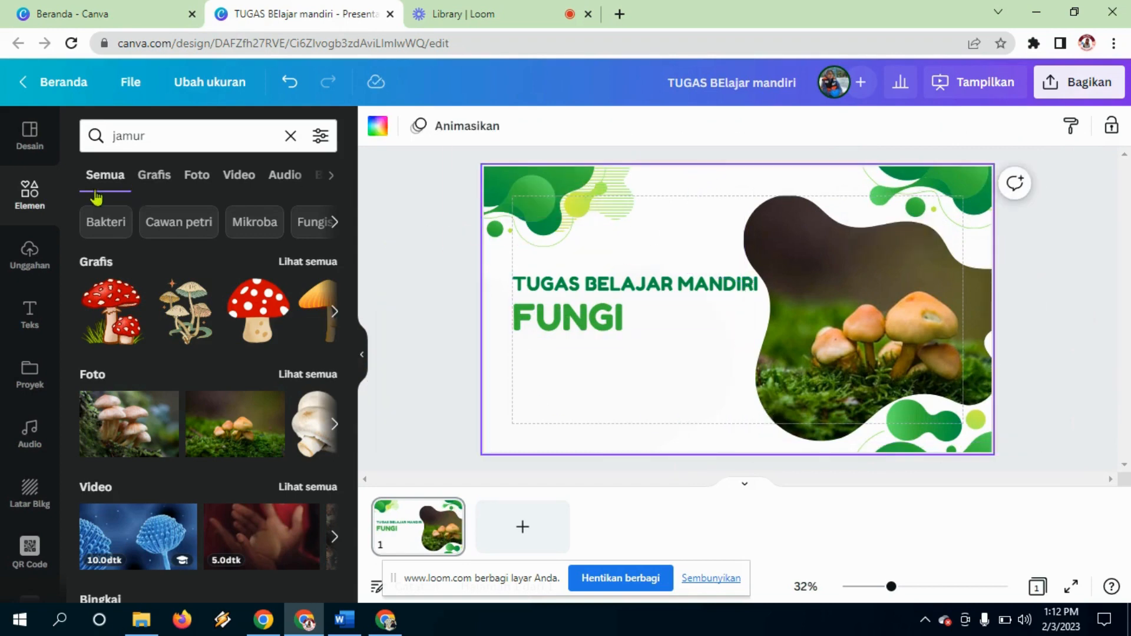
Step: Browse the uploaded images in Unggahan, then switch to the Canva home page tab
left_click(26, 267)
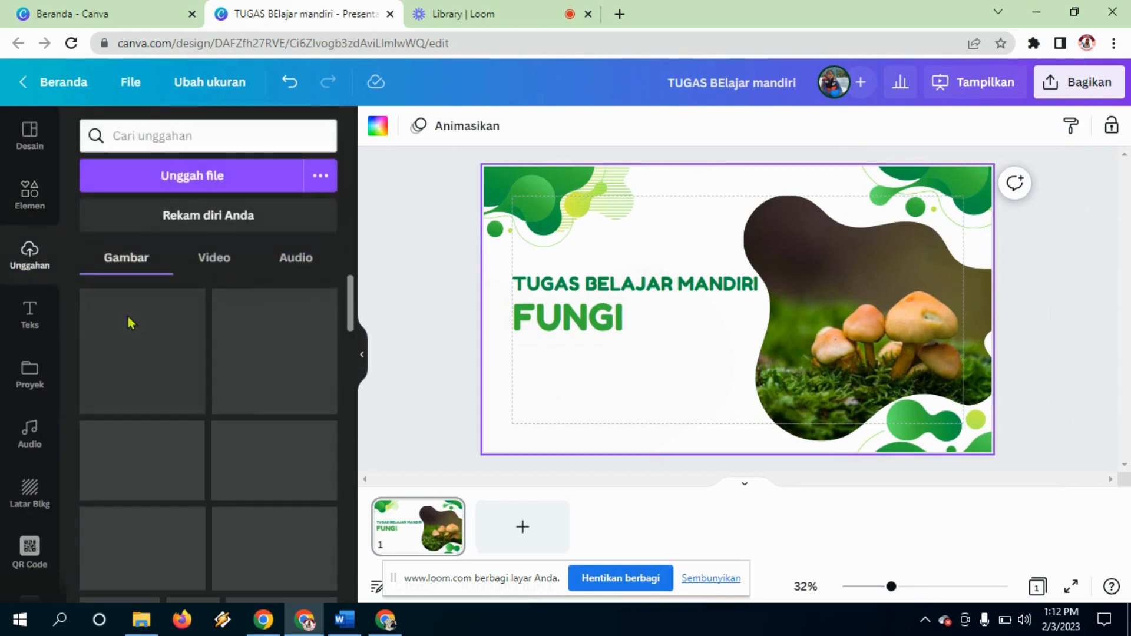
left_click_drag(352, 315, 345, 584)
scroll(345, 585, "down", 3)
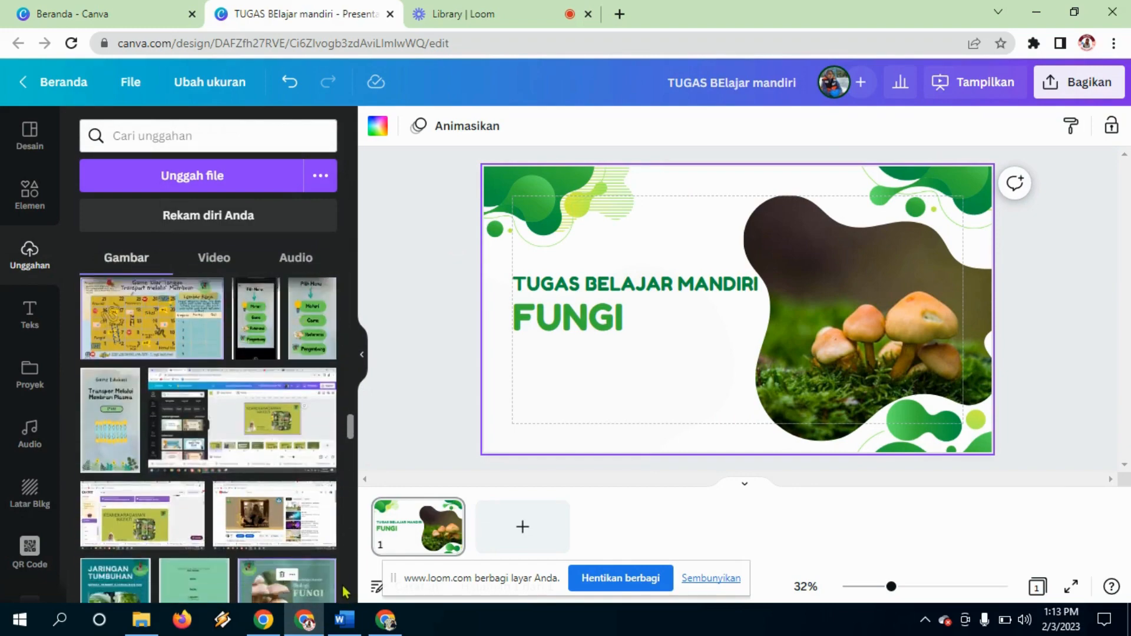
scroll(345, 589, "up", 6)
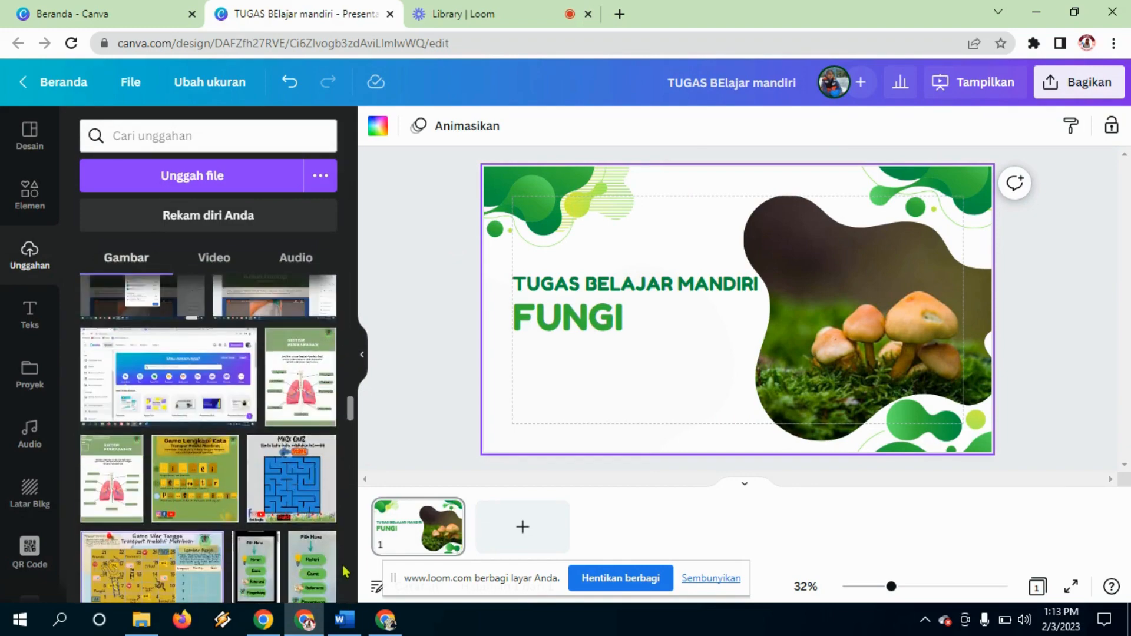
scroll(345, 571, "up", 5)
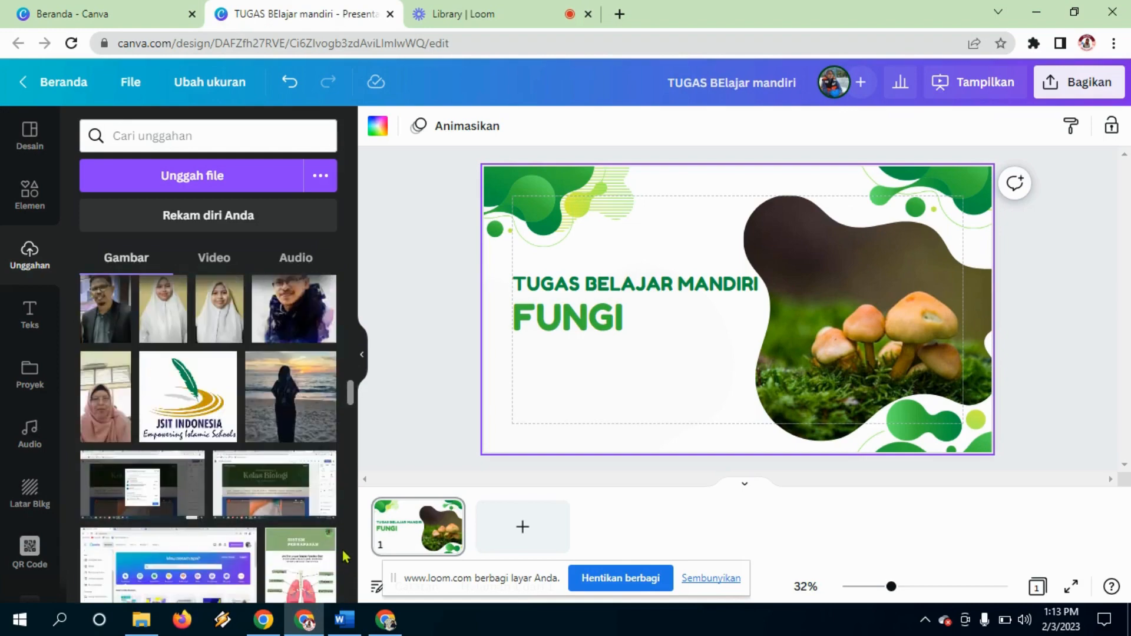
scroll(345, 524, "up", 10)
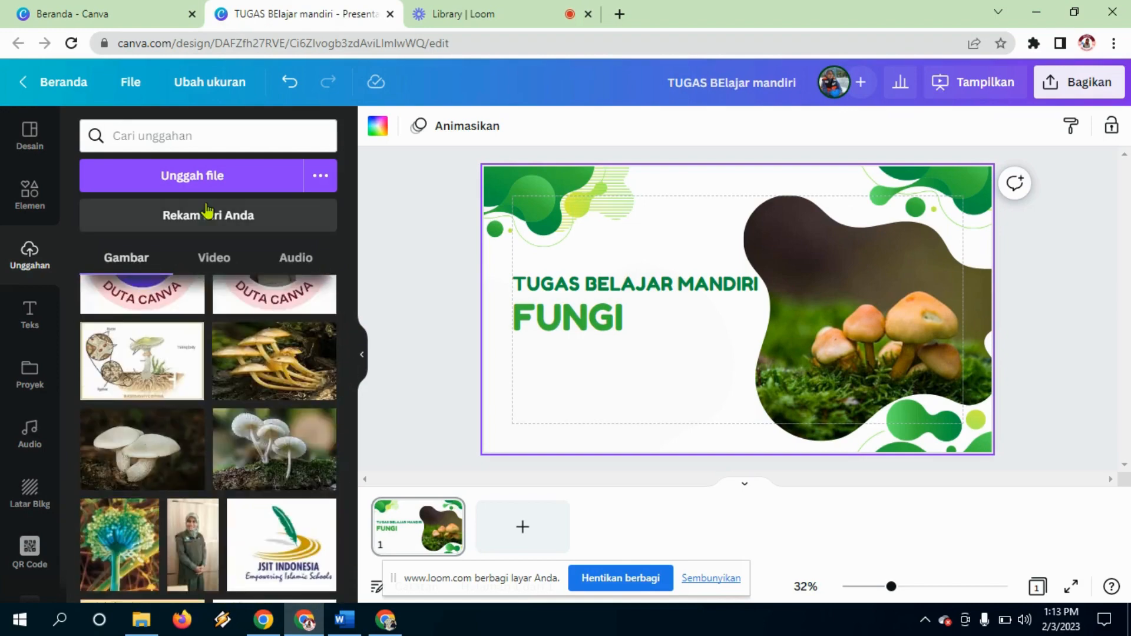
left_click(108, 13)
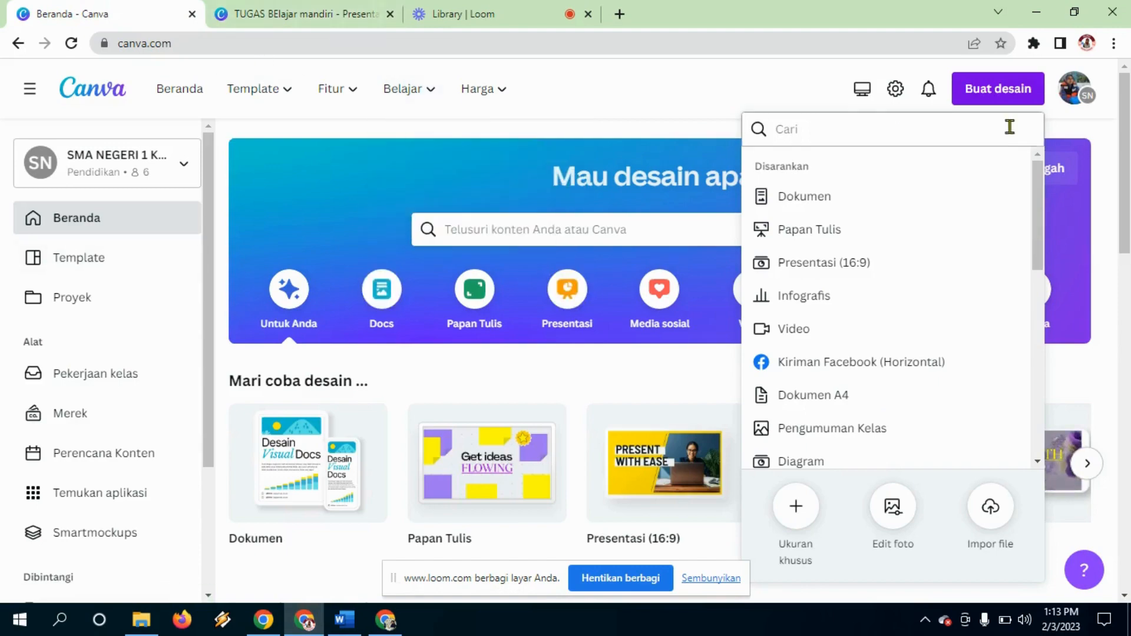
Step: Open the Tugas Belajar Mandiri Hyperlink design, select its round avatar image, and return to the presentation
left_click(645, 141)
left_click_drag(1123, 165, 1124, 369)
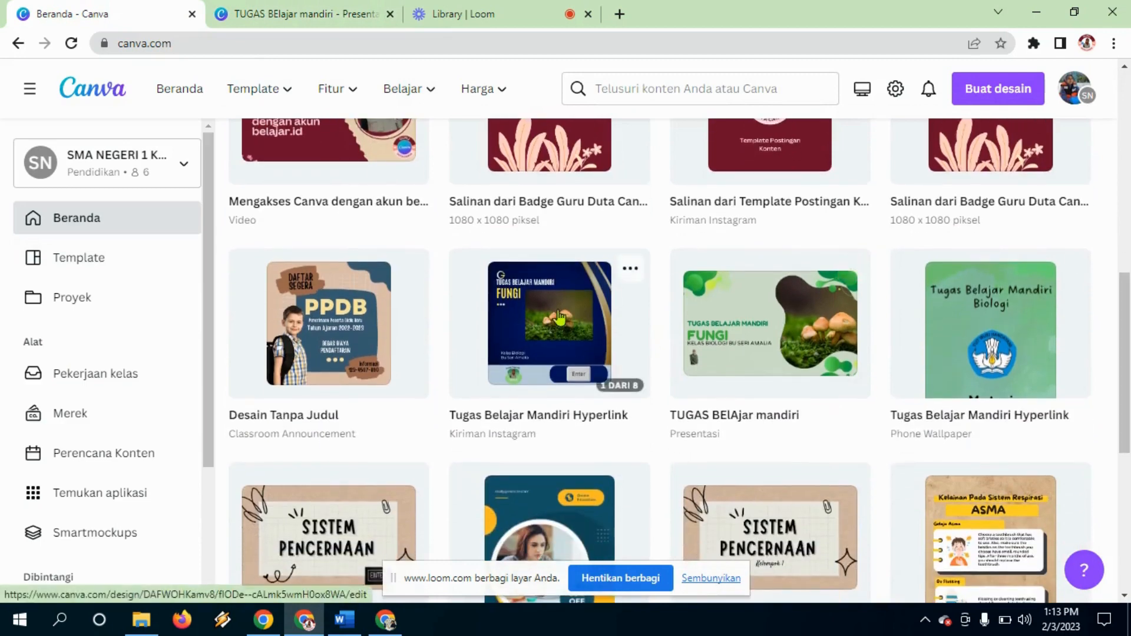
left_click(836, 395)
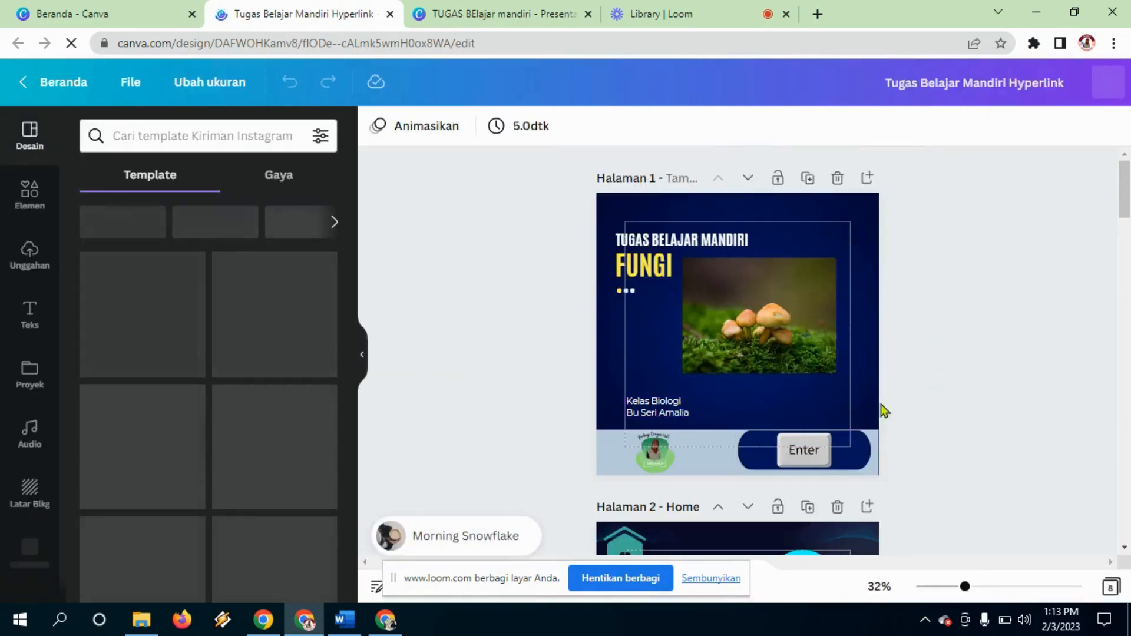
left_click(662, 466)
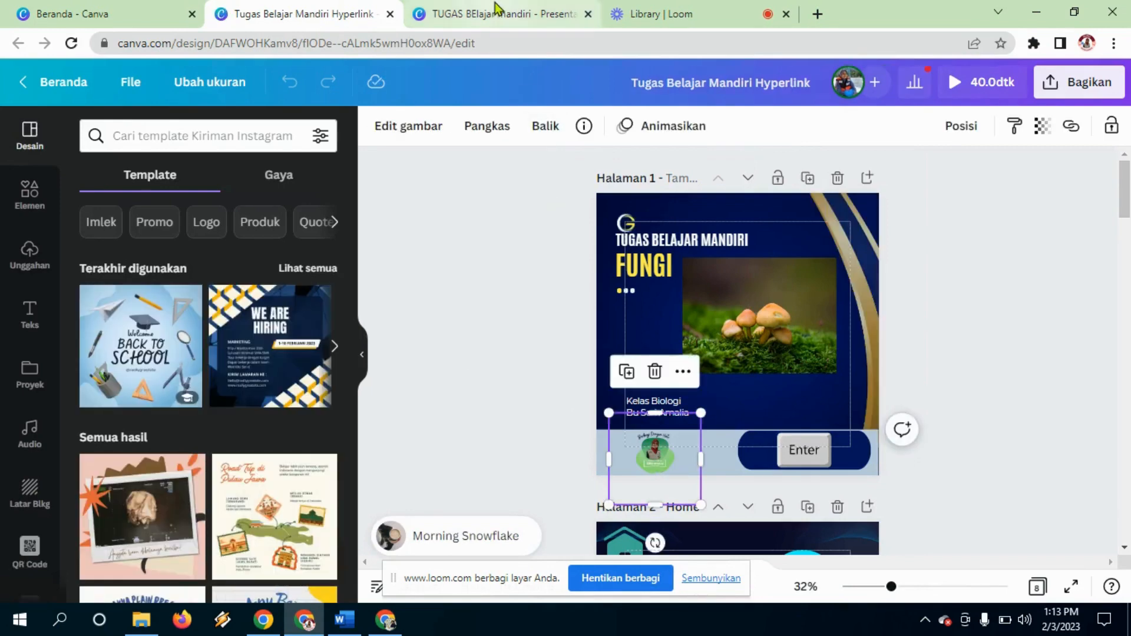
left_click(458, 21)
Step: Position the avatar badge just below the FUNGI heading and enlarge it slightly
left_click(572, 448)
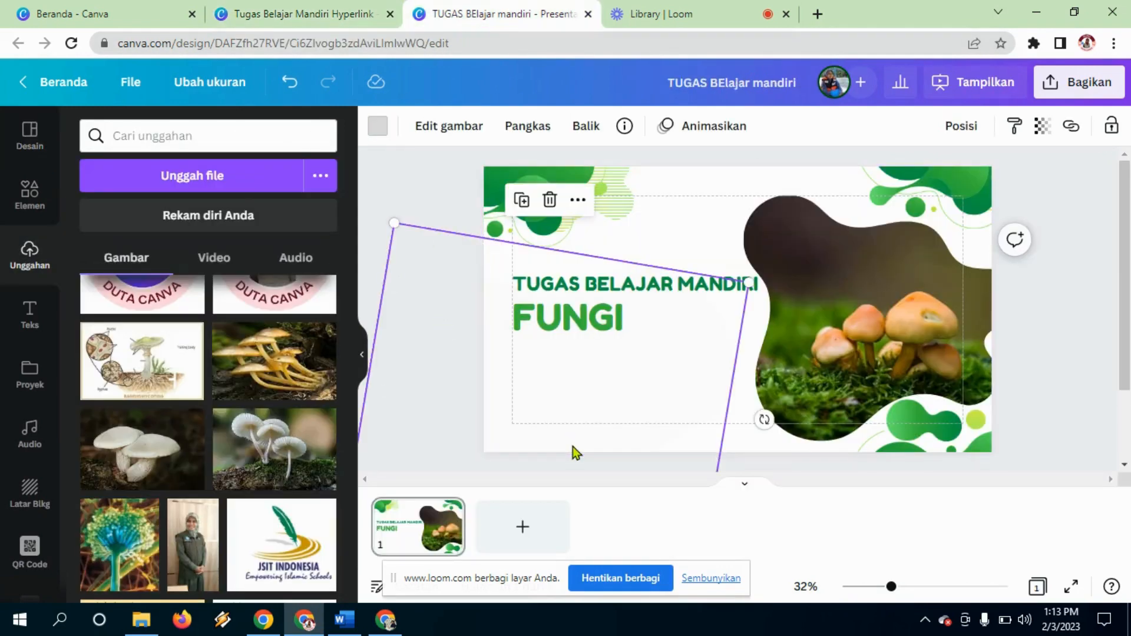
left_click_drag(545, 404, 570, 369)
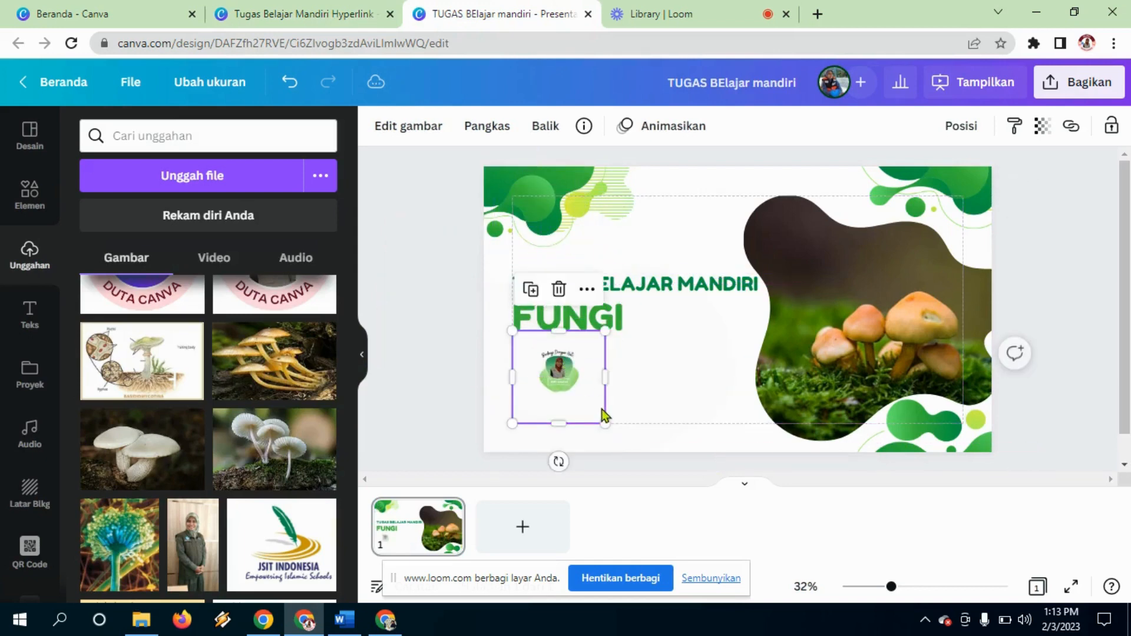
left_click_drag(605, 422, 642, 461)
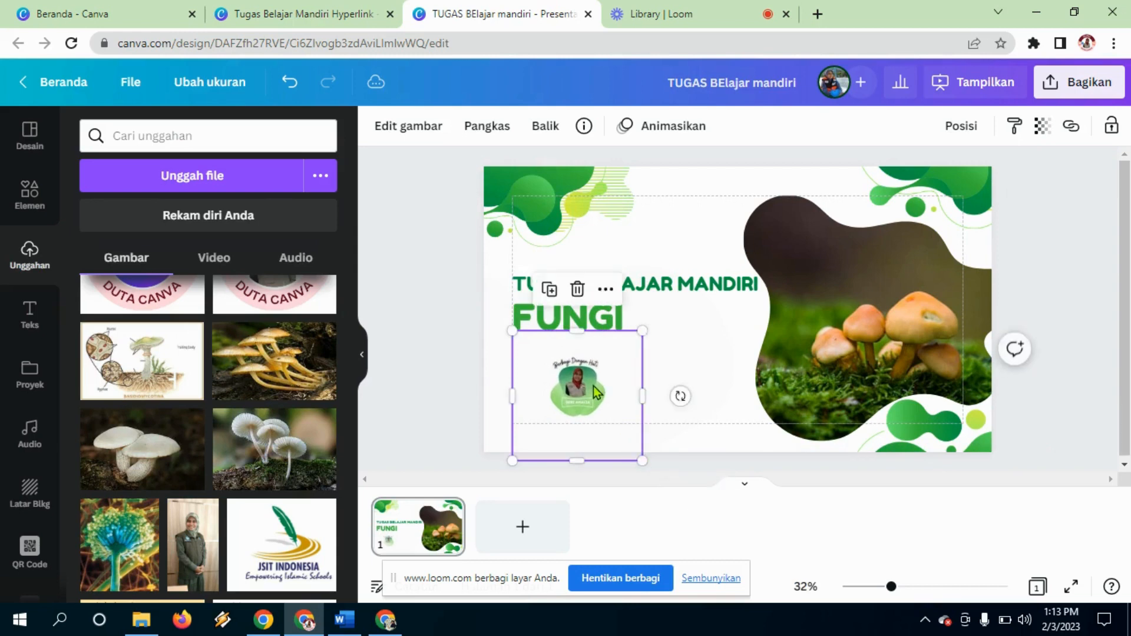
left_click_drag(594, 389, 553, 371)
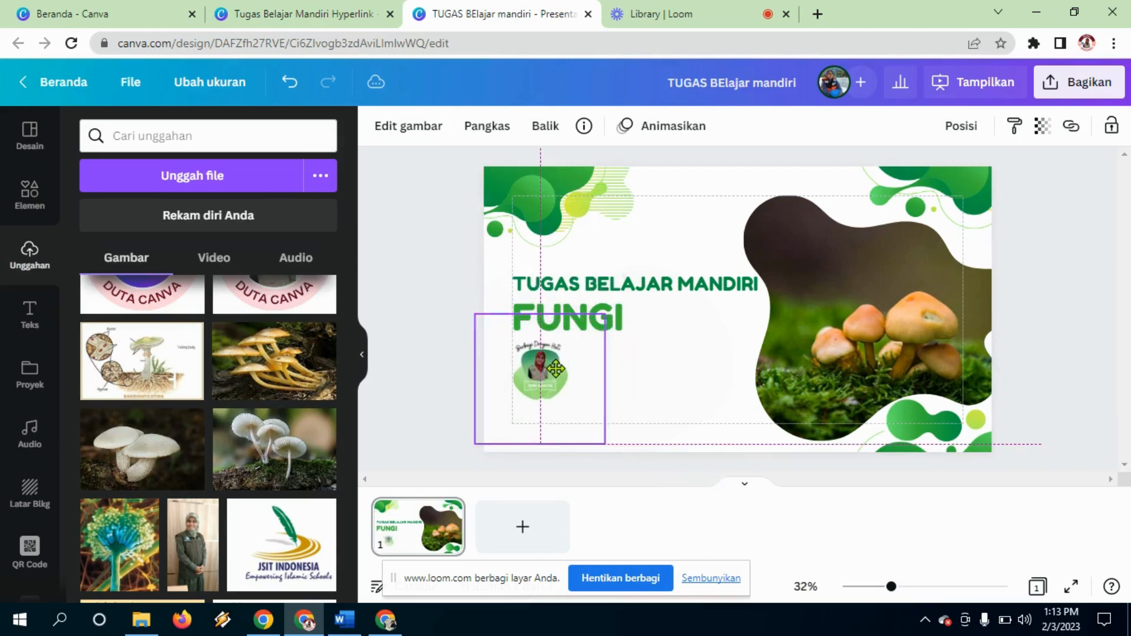
Step: Duplicate the TUGAS BELAJAR MANDIRI heading, move the copy to the slide bottom, and shrink it to 40,4
left_click(660, 386)
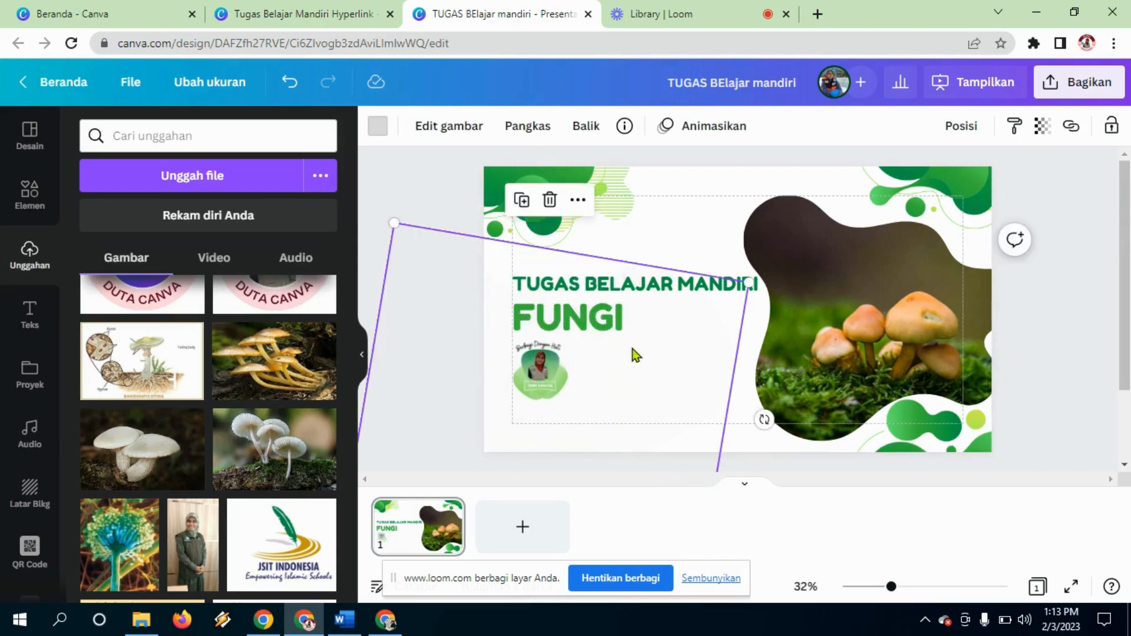
left_click(683, 287)
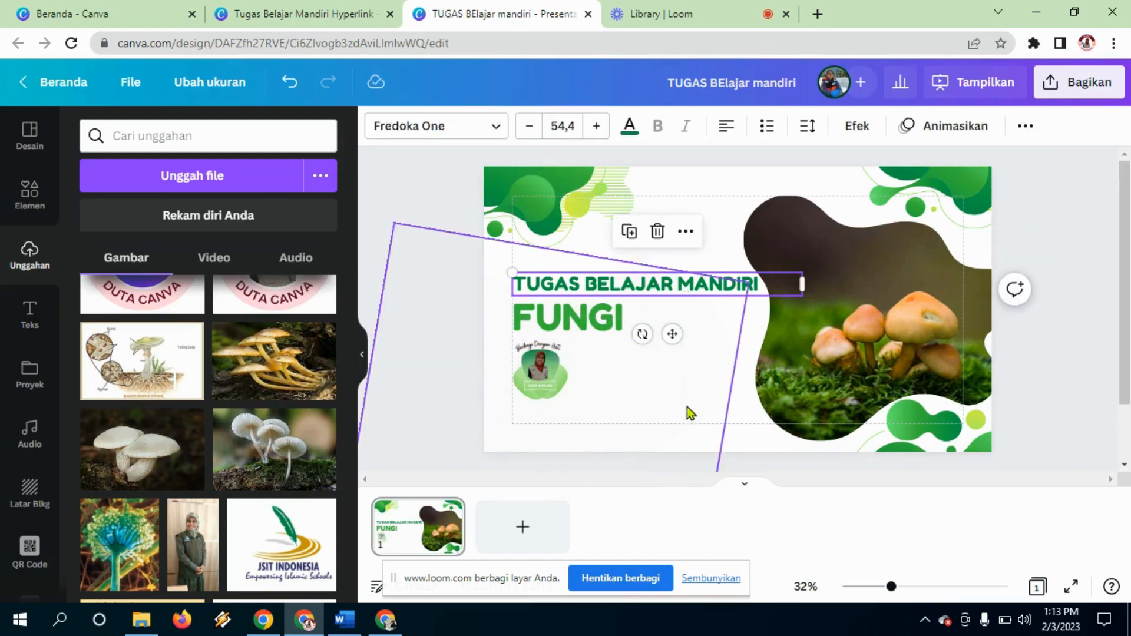
key("ctrl+d")
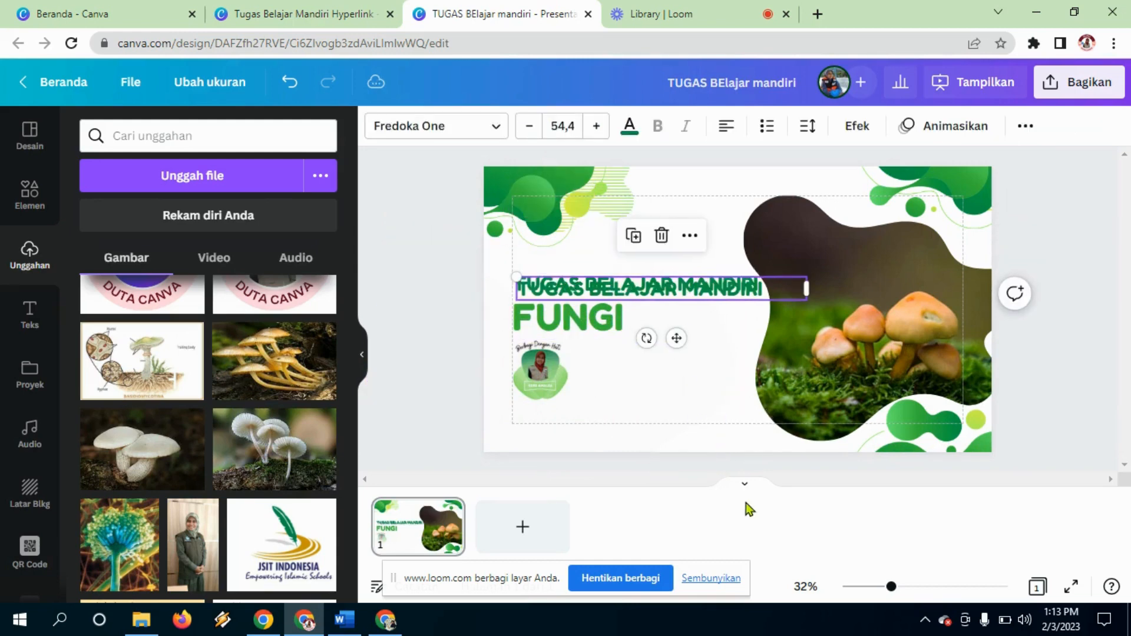
left_click_drag(740, 288, 738, 406)
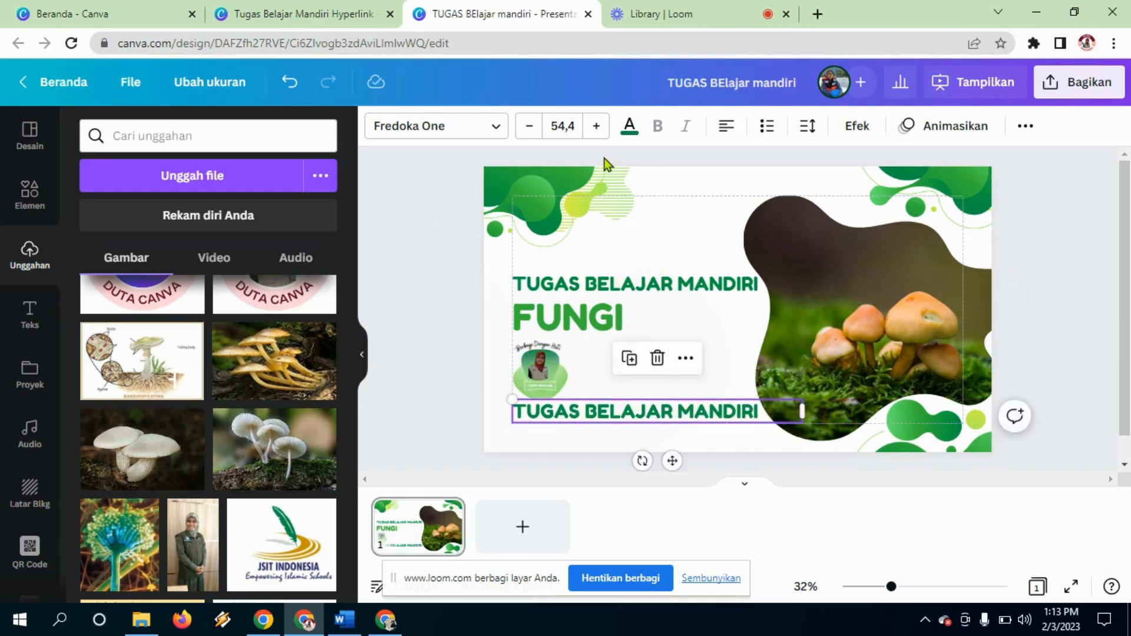
left_click(530, 126)
left_click(529, 126)
left_click(530, 126)
left_click(530, 126)
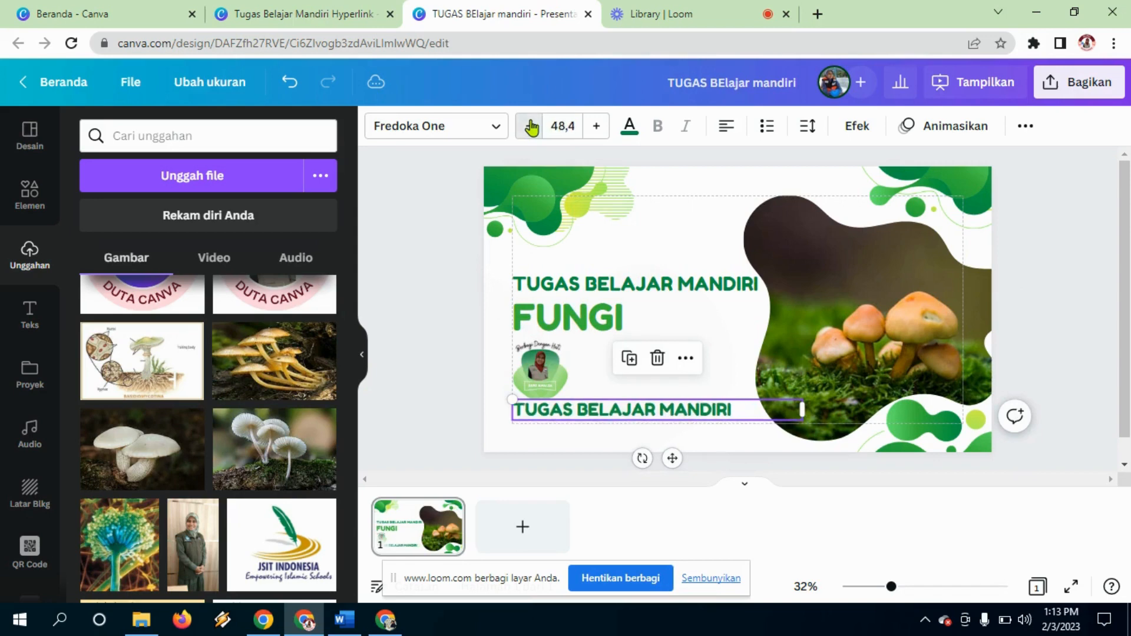
left_click(530, 126)
left_click(530, 126)
left_click(530, 126)
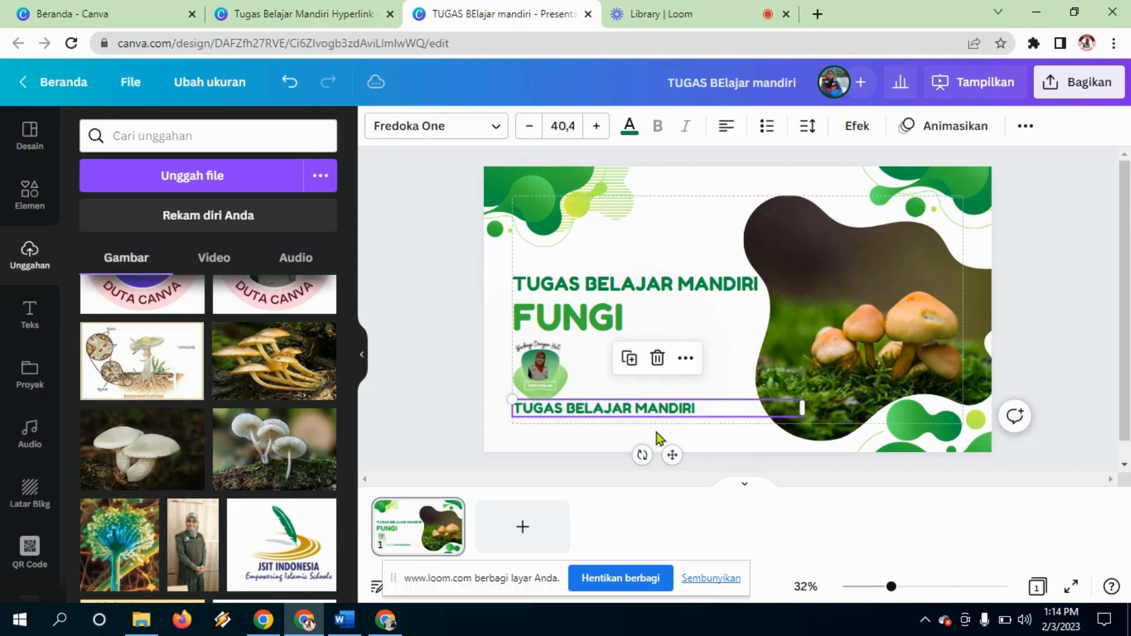
Step: Replace the copy's text with 'KELAS BIOLOGI' followed by the teacher's name
left_click(698, 409)
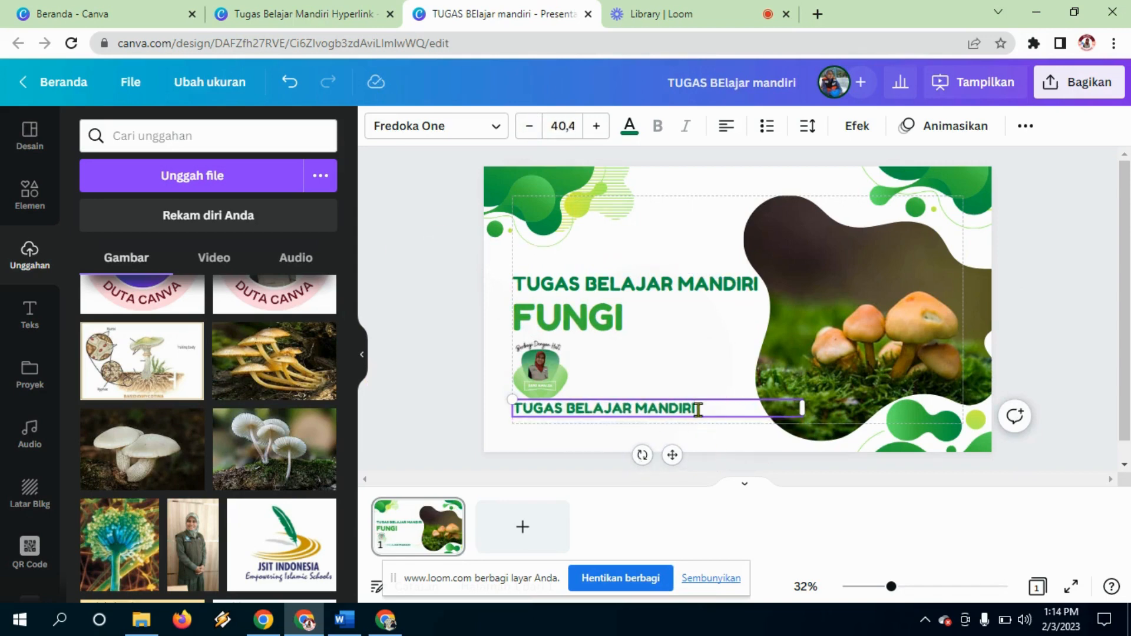
key("BackSpace")
key("BackSpace")
key("BackSpace")
key("BackSpace")
key("BackSpace")
key("BackSpace")
key("BackSpace")
key("BackSpace")
key("BackSpace")
key("BackSpace")
key("BackSpace")
key("BackSpace")
key("BackSpace")
key("BackSpace")
key("BackSpace")
key("BackSpace")
key("BackSpace")
key("BackSpace")
key("BackSpace")
key("BackSpace")
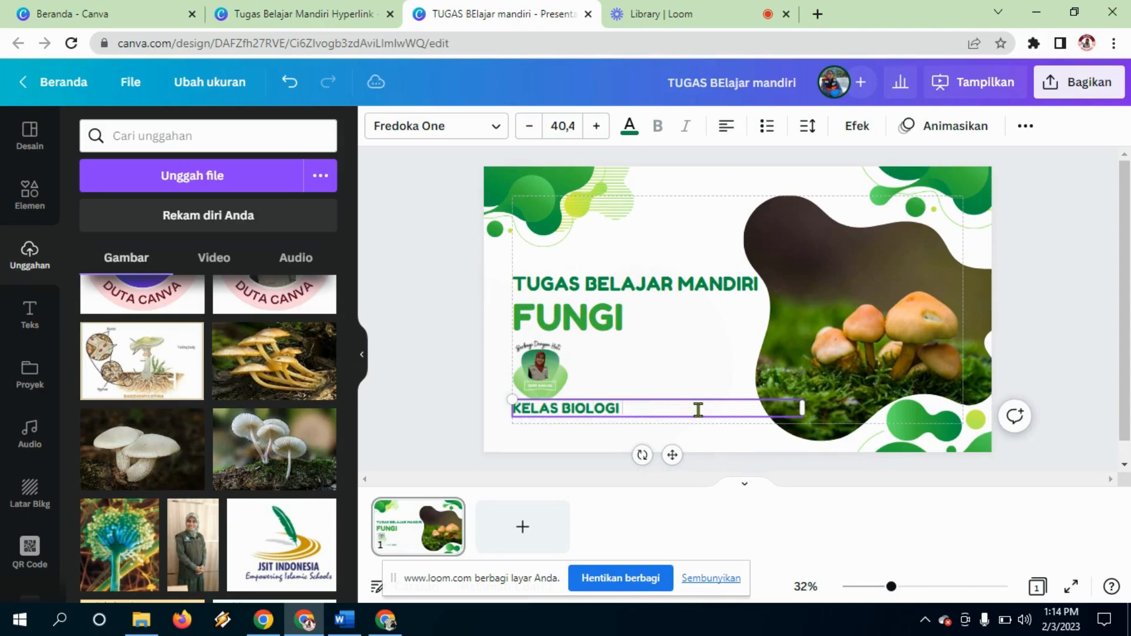
left_click(736, 347)
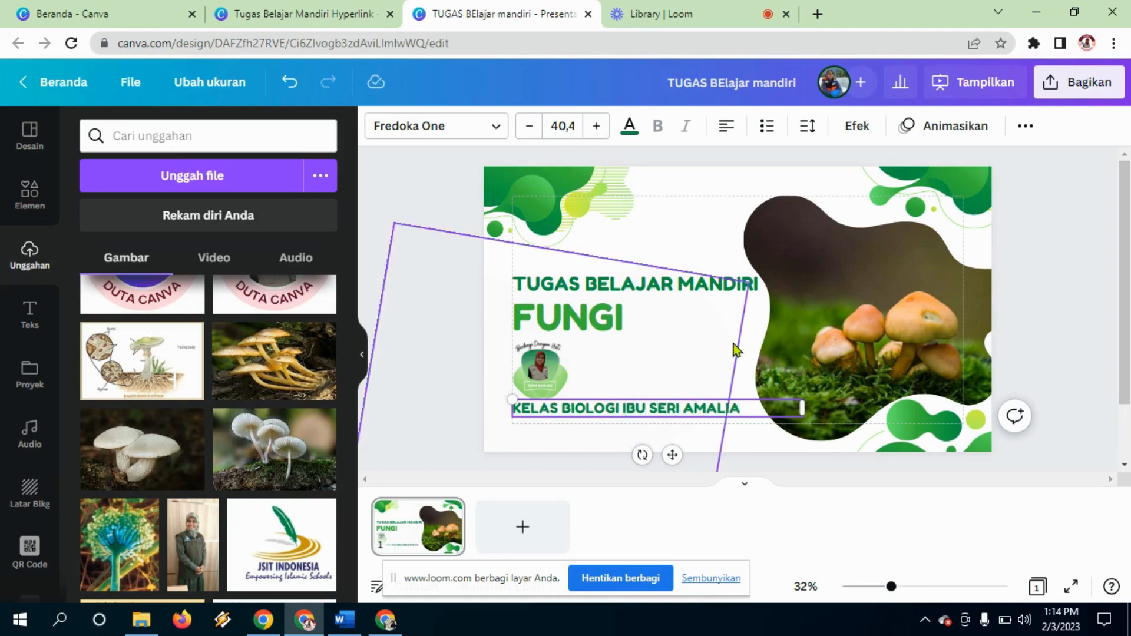
left_click(664, 416)
left_click(667, 411)
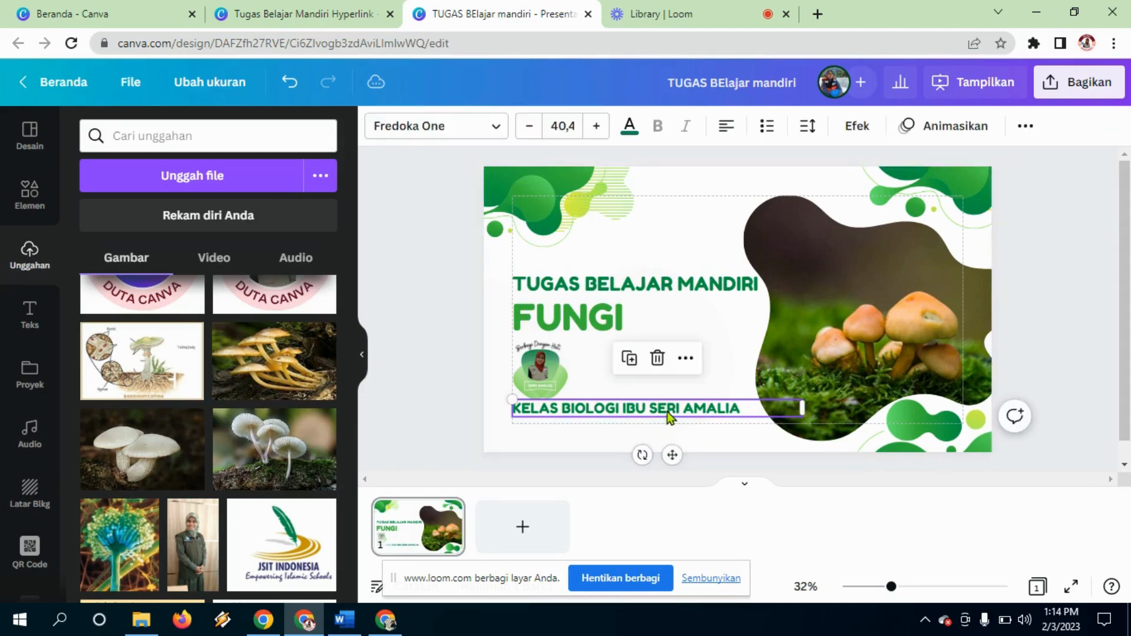
left_click_drag(667, 411, 673, 411)
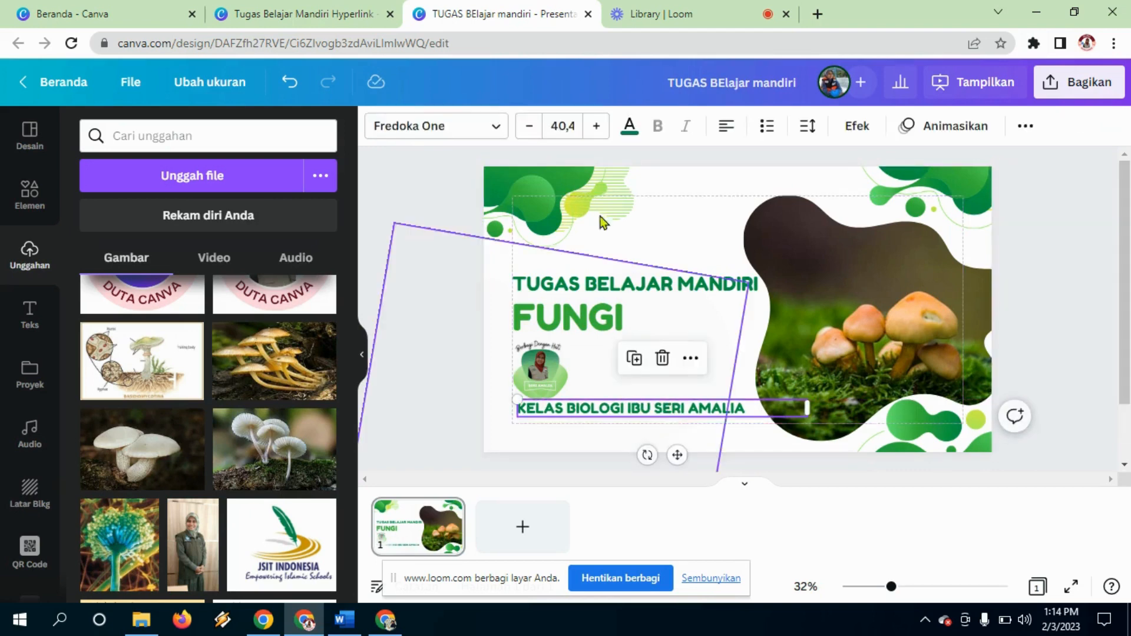
Step: Shrink the KELAS BIOLOGI caption to 29.4 and nudge it slightly left and down
double_click(525, 128)
double_click(525, 127)
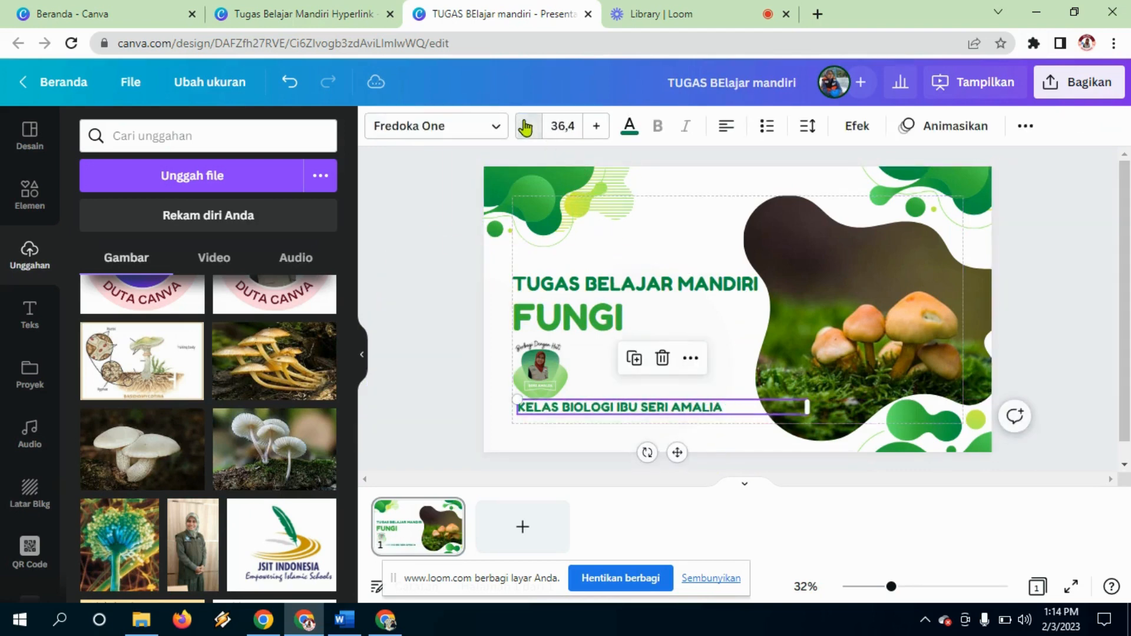
triple_click(525, 128)
triple_click(524, 127)
left_click(525, 127)
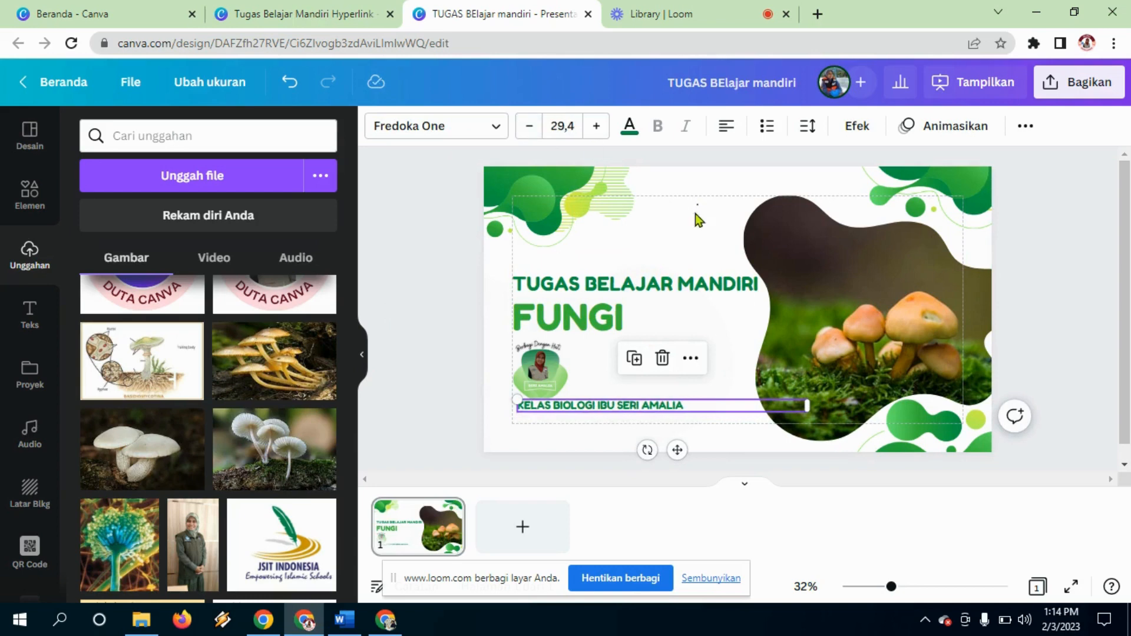
key("Tab")
key("Tab")
key("Tab")
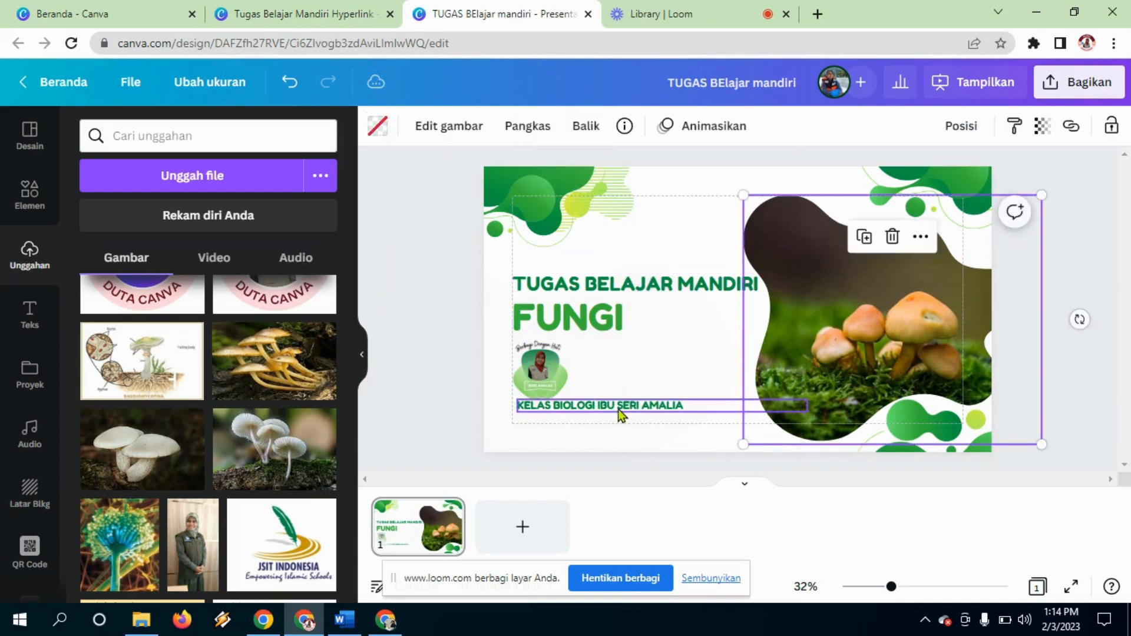
left_click_drag(618, 409, 612, 415)
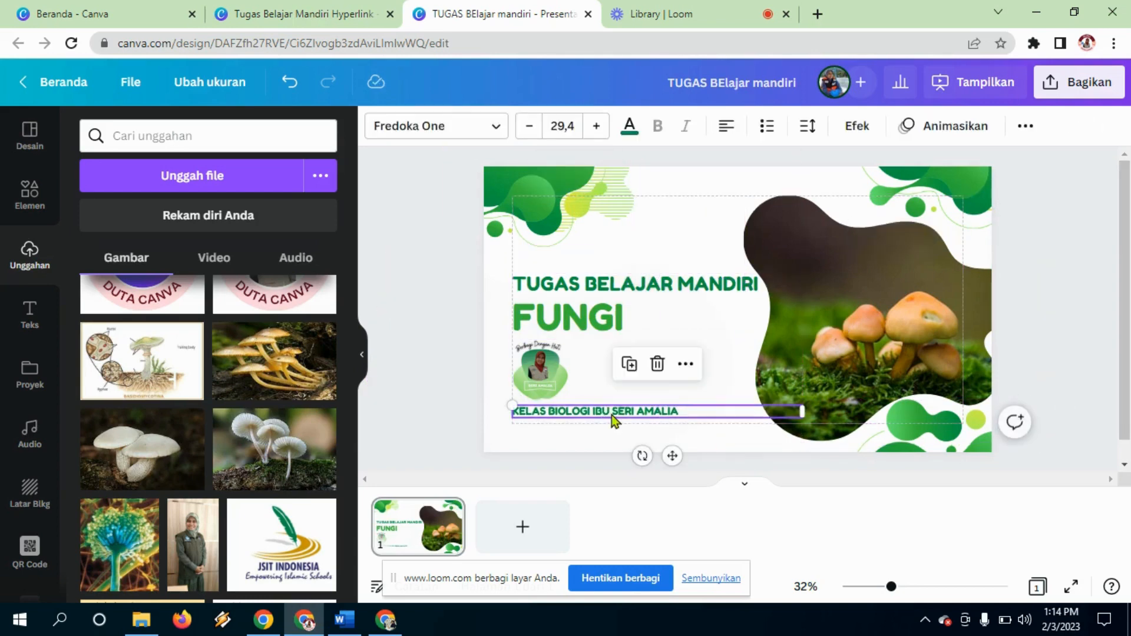
left_click(405, 548)
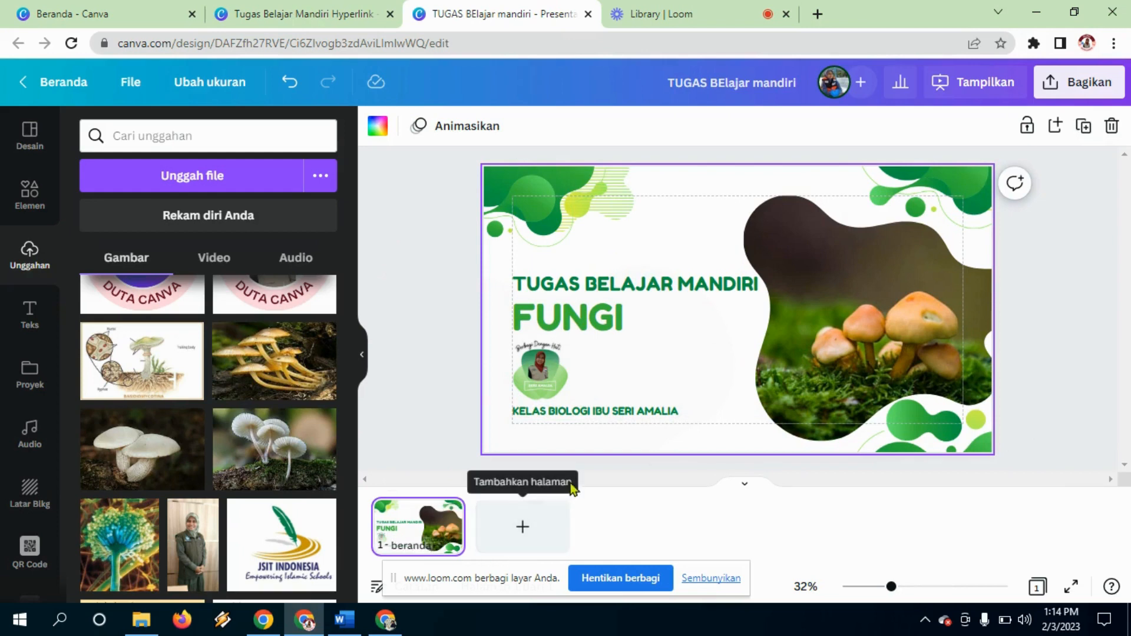
Step: Add a blank page 2 and show the Finance Company template's pages in the Desain panel
left_click(628, 470)
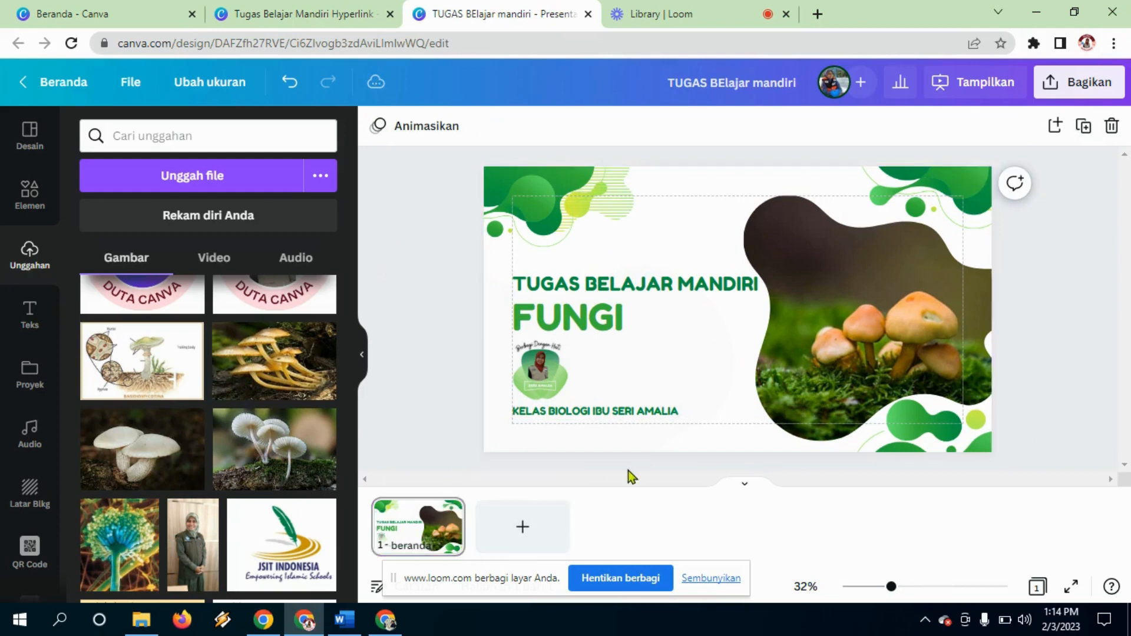
left_click(524, 528)
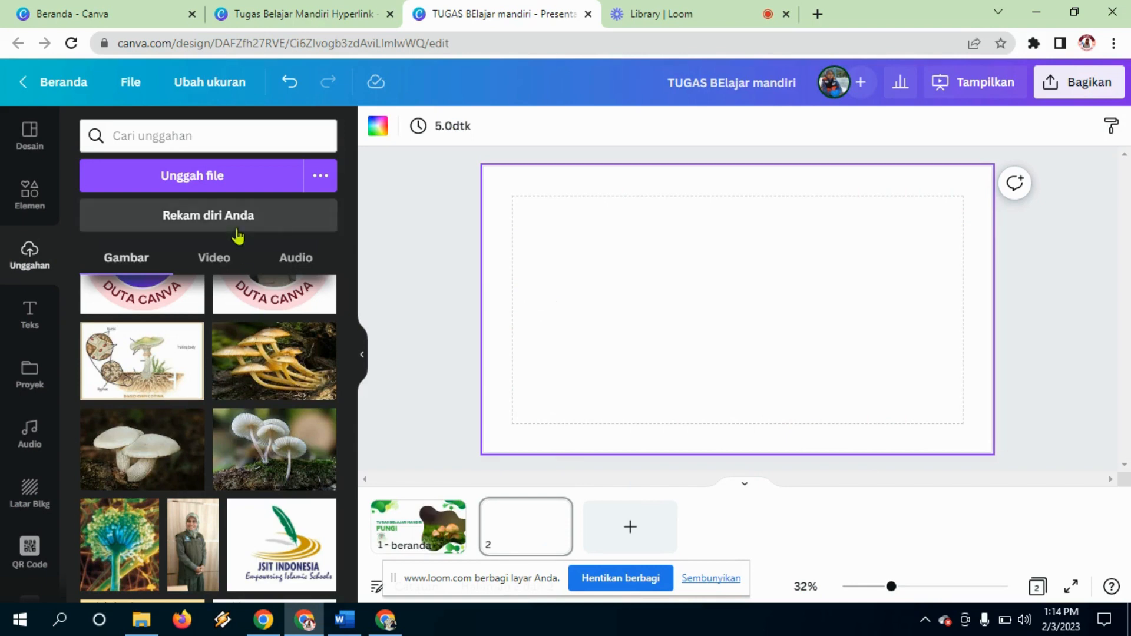
left_click_drag(348, 292, 351, 225)
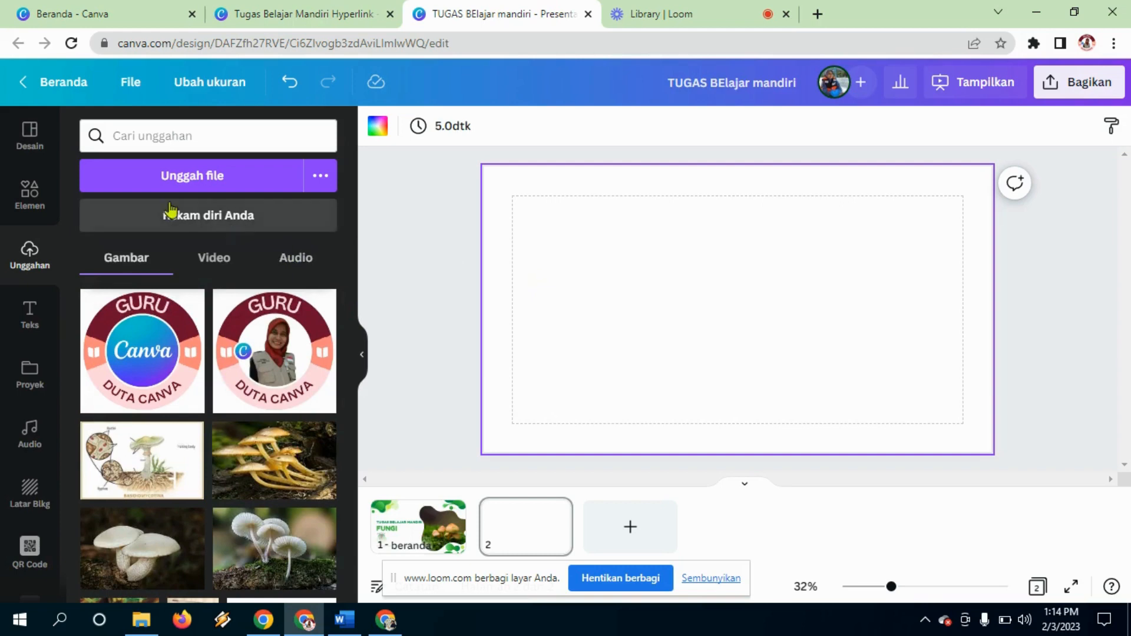
left_click(29, 136)
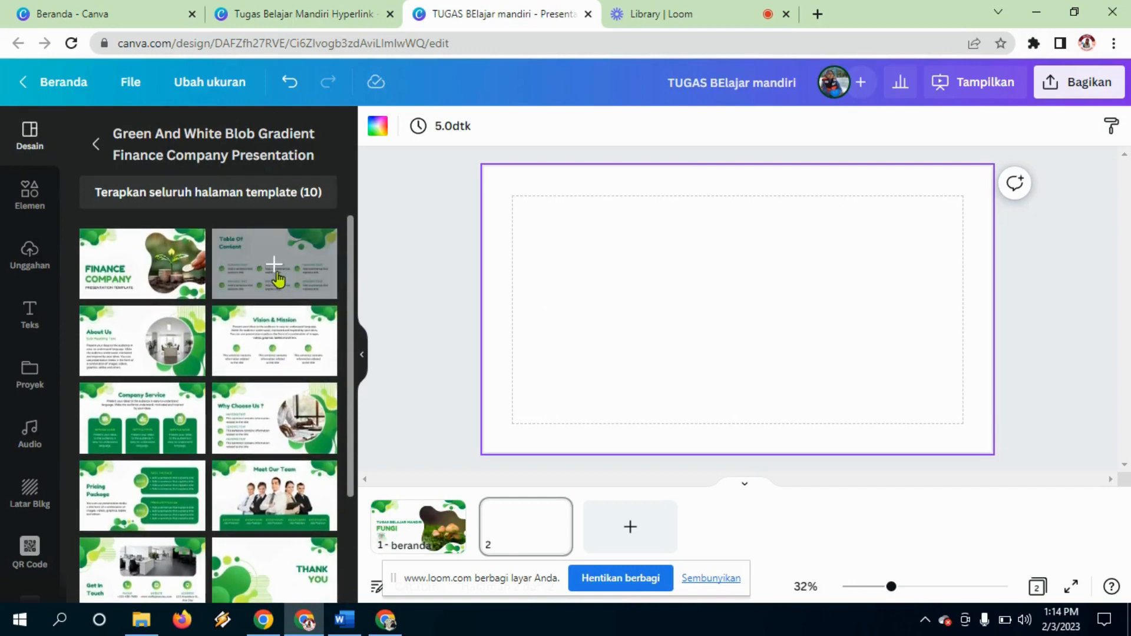
Step: Apply the Table Of Content layout to page 2 and widen its title box
left_click(254, 259)
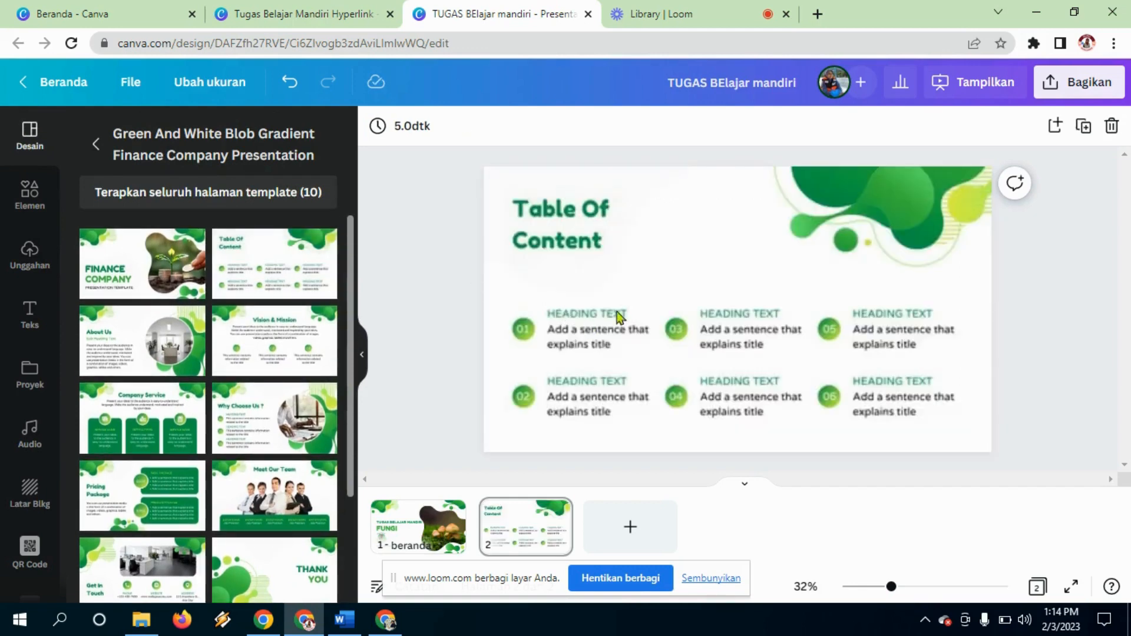
left_click(758, 285)
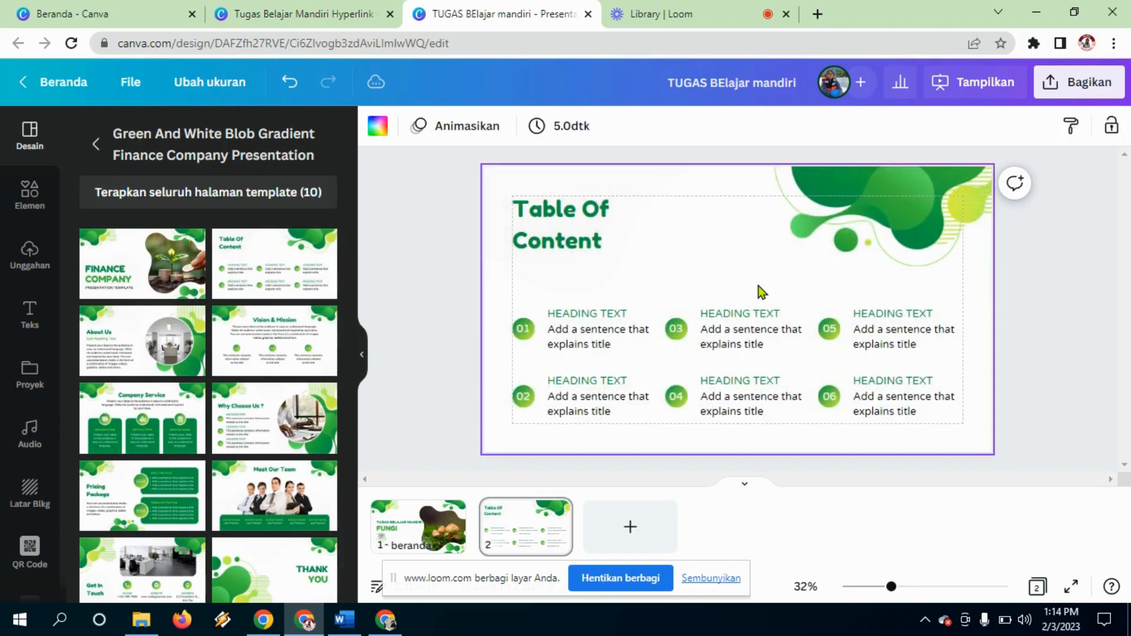
double_click(598, 238)
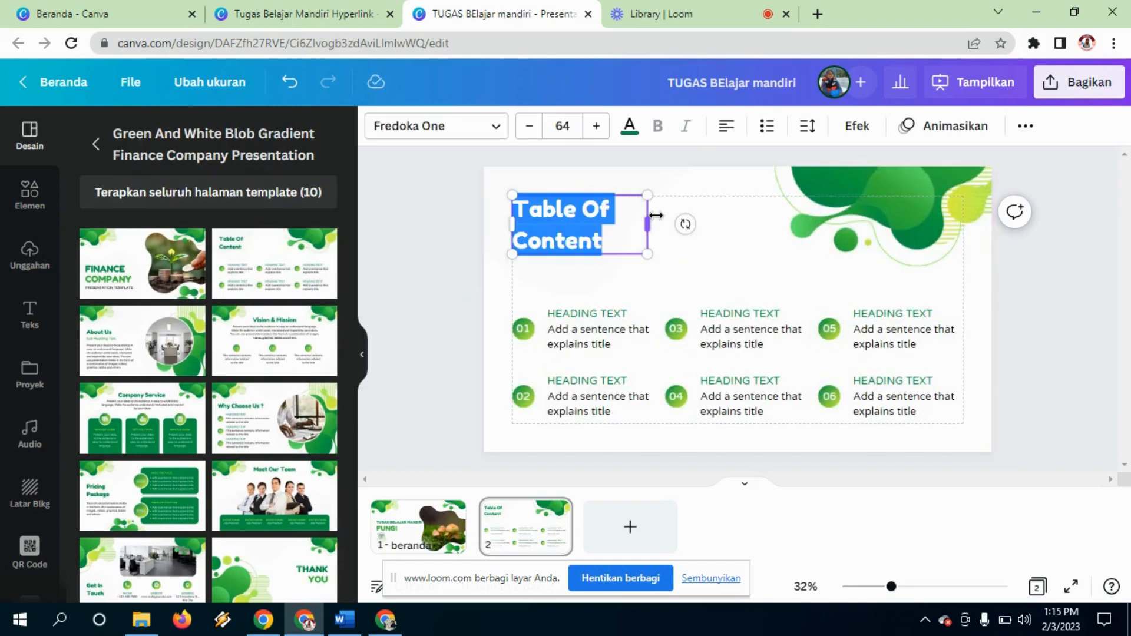
left_click_drag(650, 221, 734, 255)
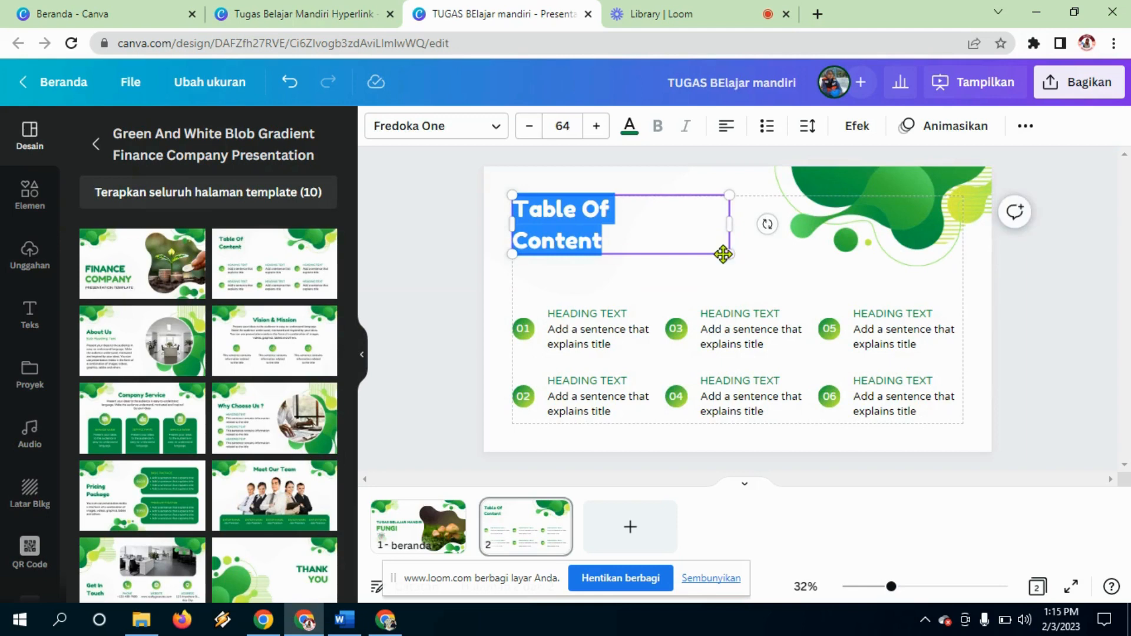
left_click(723, 256)
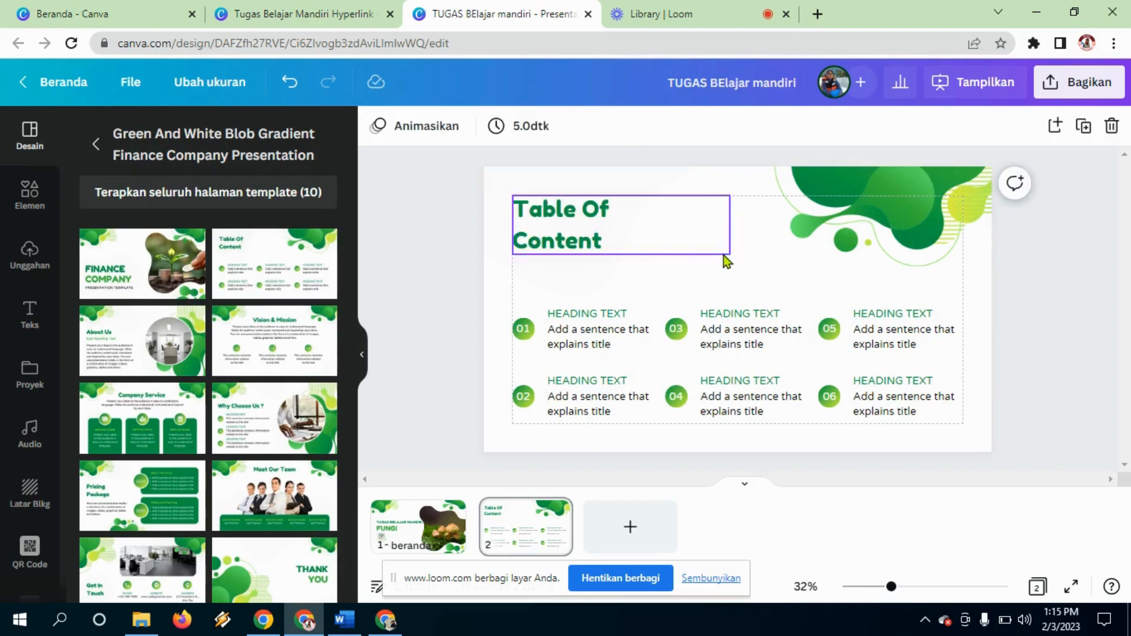
Step: Retitle it HOME and move the title right, under the green blob
left_click(563, 228)
left_click(563, 227)
type("H")
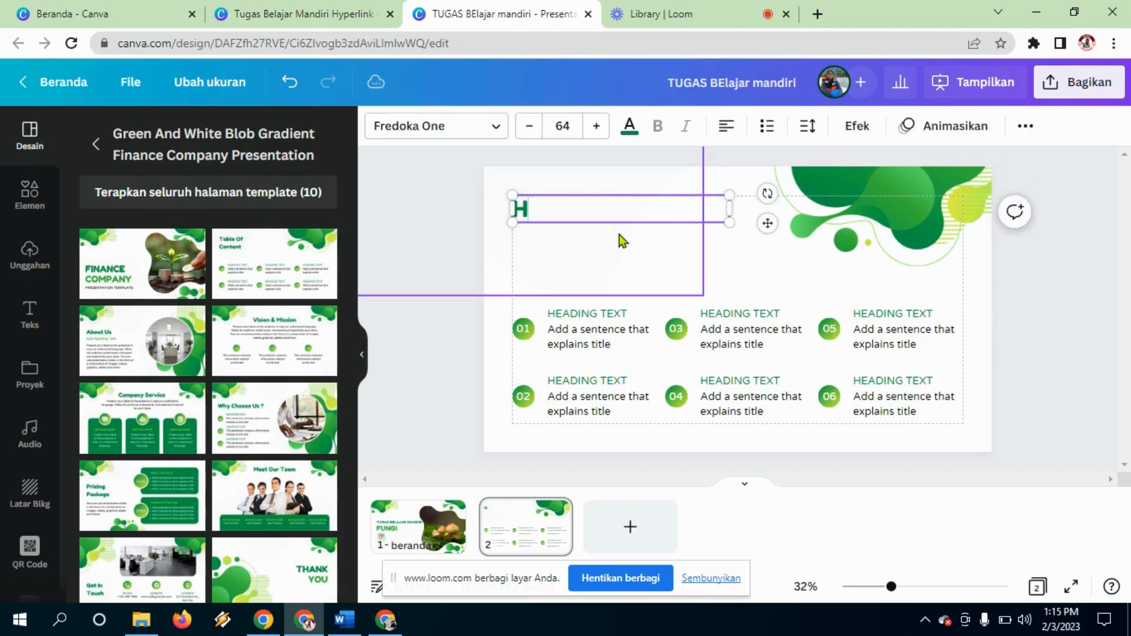
type("OME")
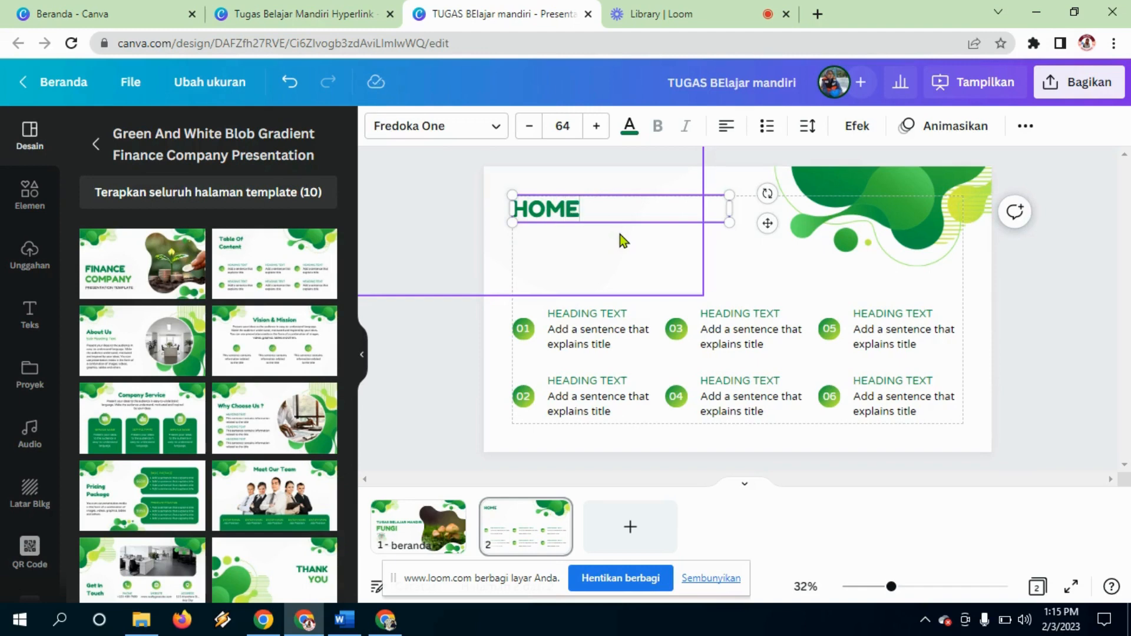
left_click(671, 228)
left_click_drag(666, 222, 850, 270)
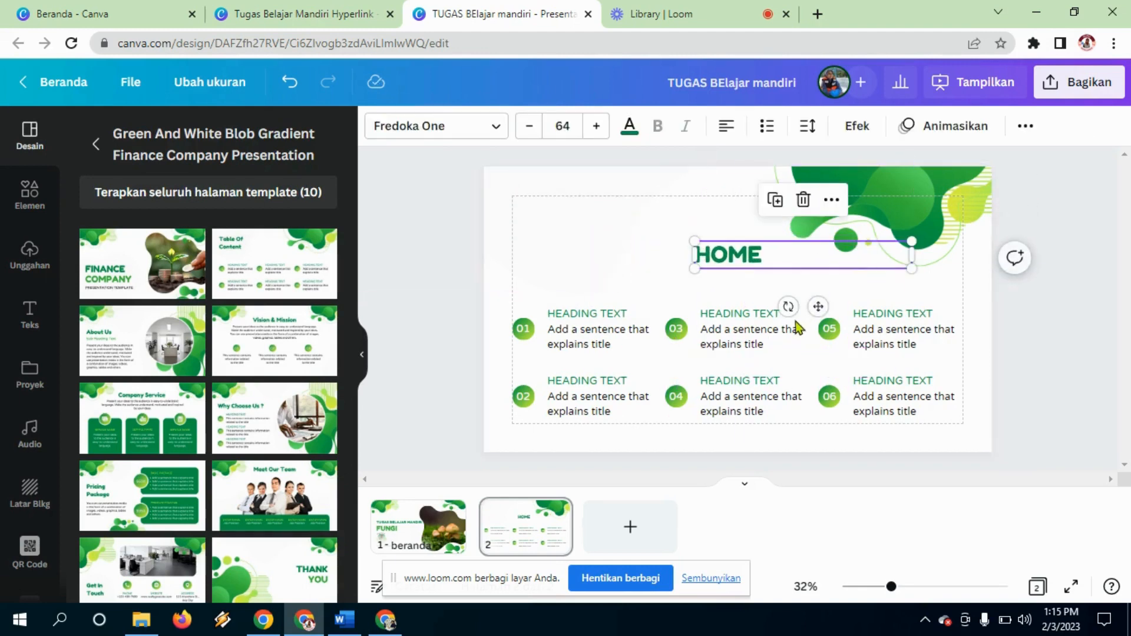
left_click(612, 299)
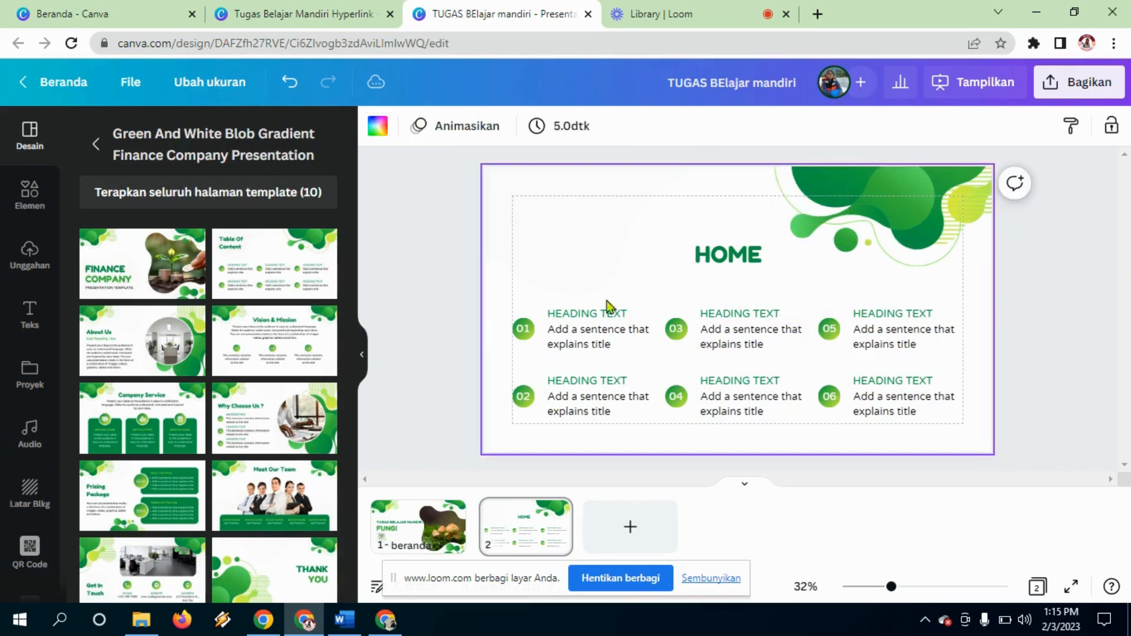
Step: Delete the description sentences under items 01 to 04
left_click(590, 343)
left_click_drag(590, 345, 599, 410)
key("Delete")
left_click(723, 349)
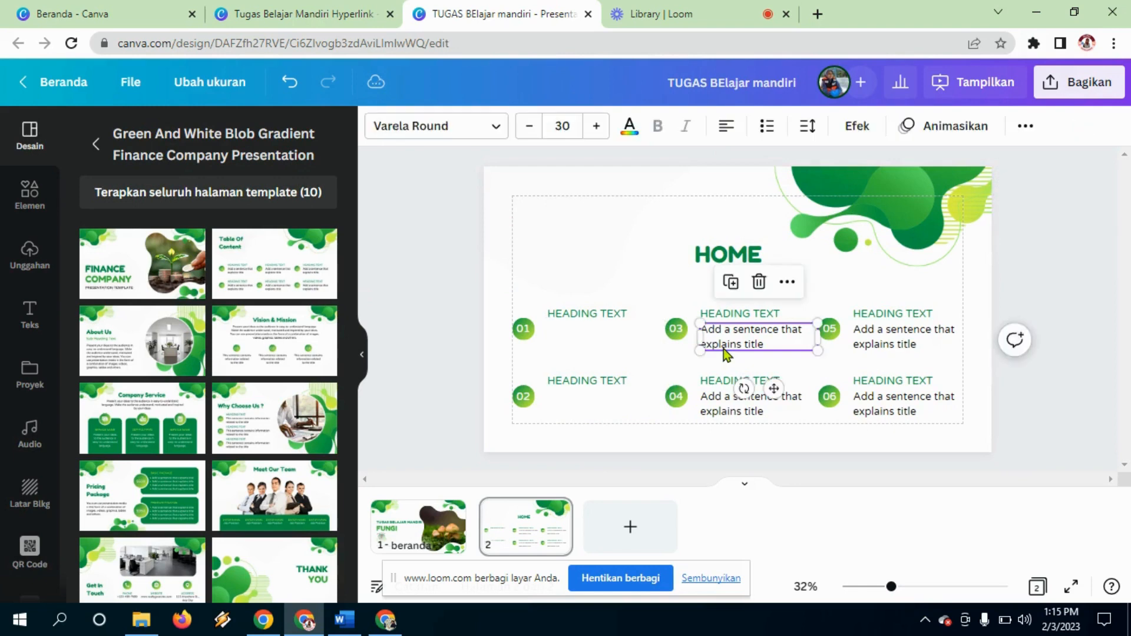
key("Delete")
left_click(747, 412)
key("Delete")
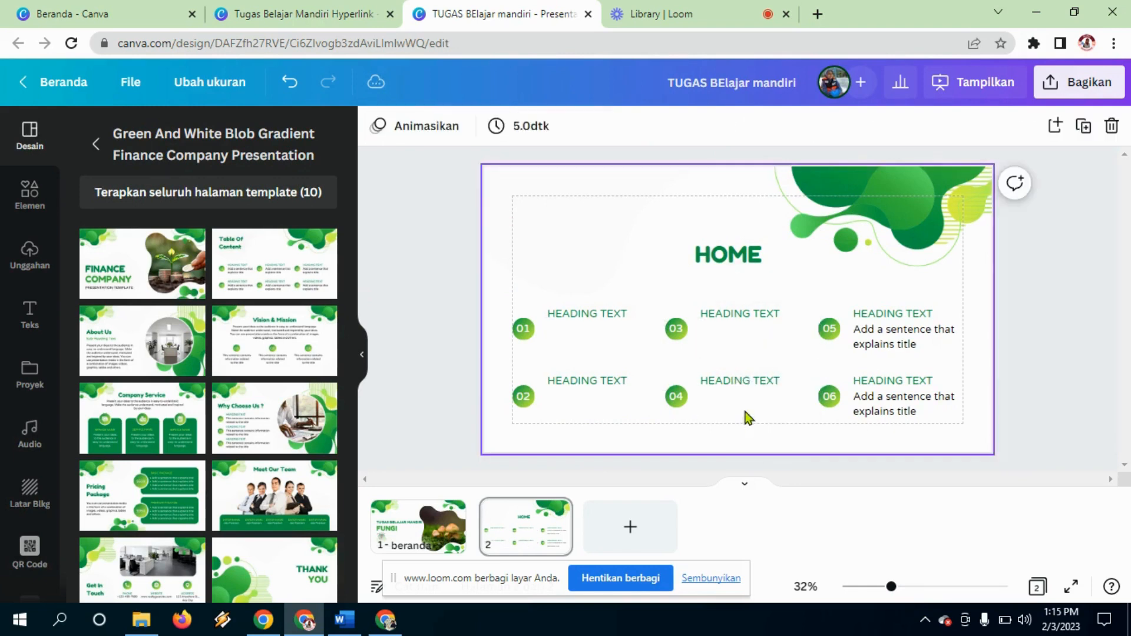
left_click(30, 194)
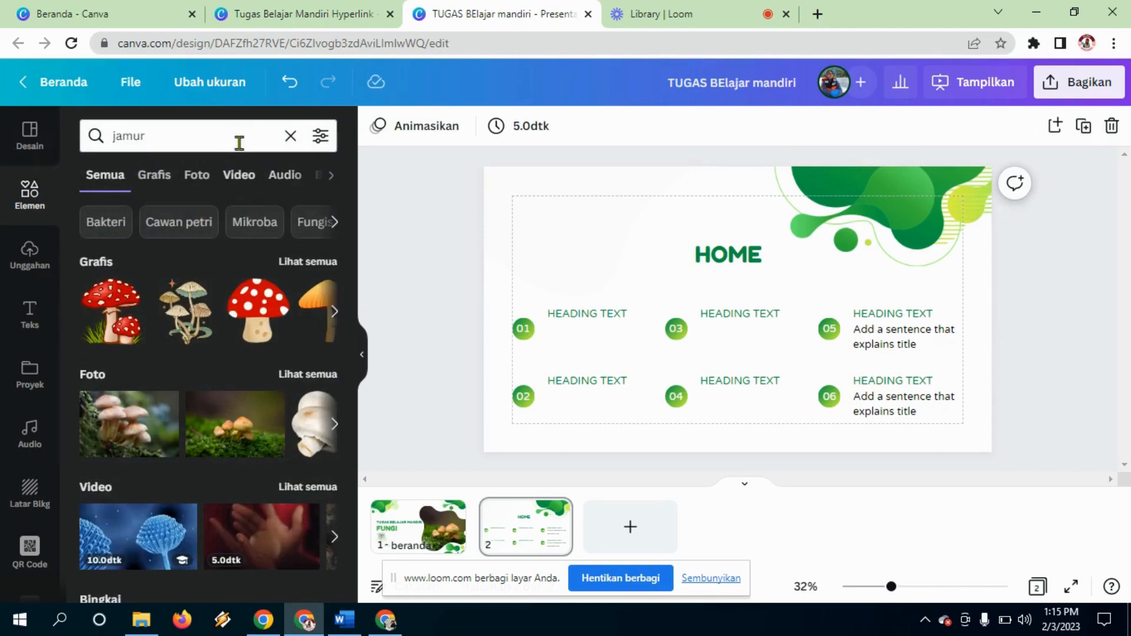
Step: Search Elements for 'button' and place the yellow rounded button at the slide's top-left
left_click(289, 139)
type("butt")
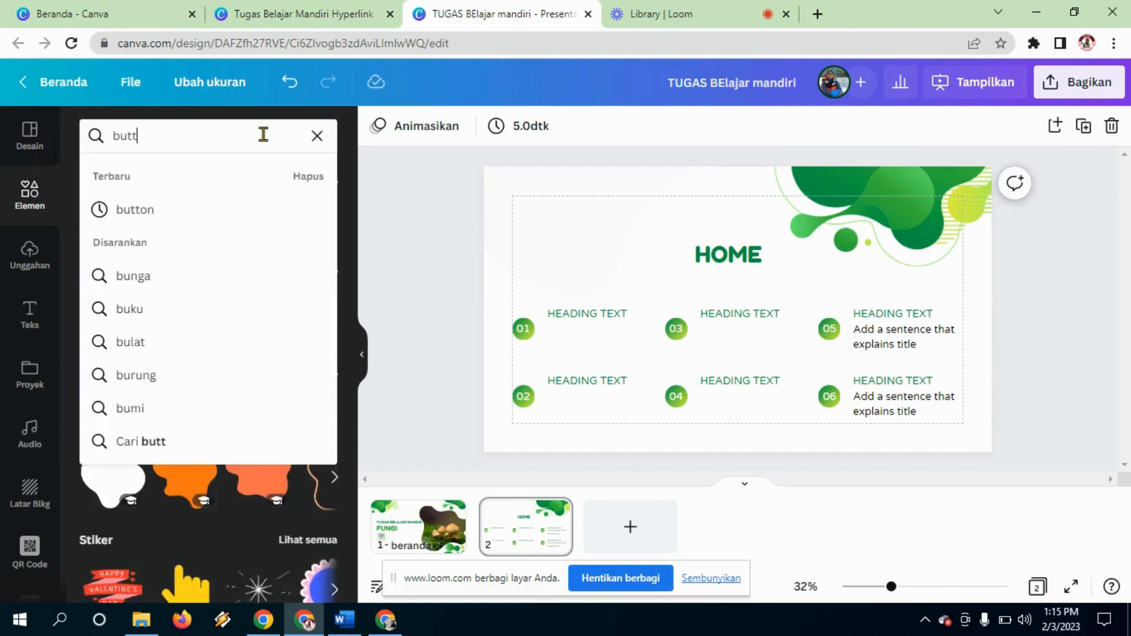
type("on")
key("Return")
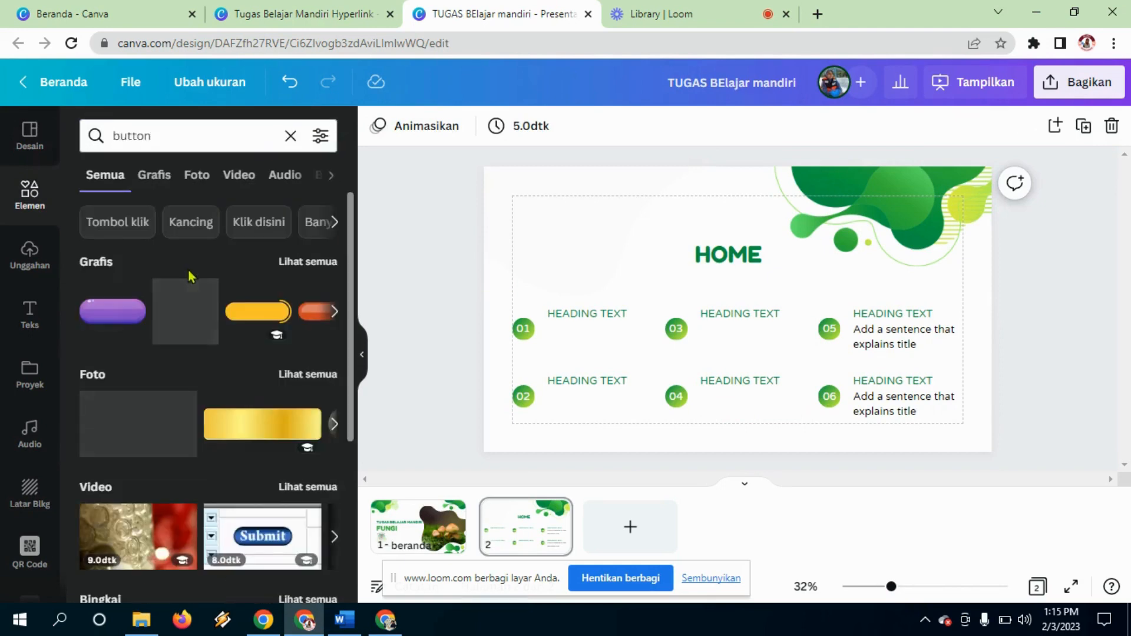
left_click(319, 264)
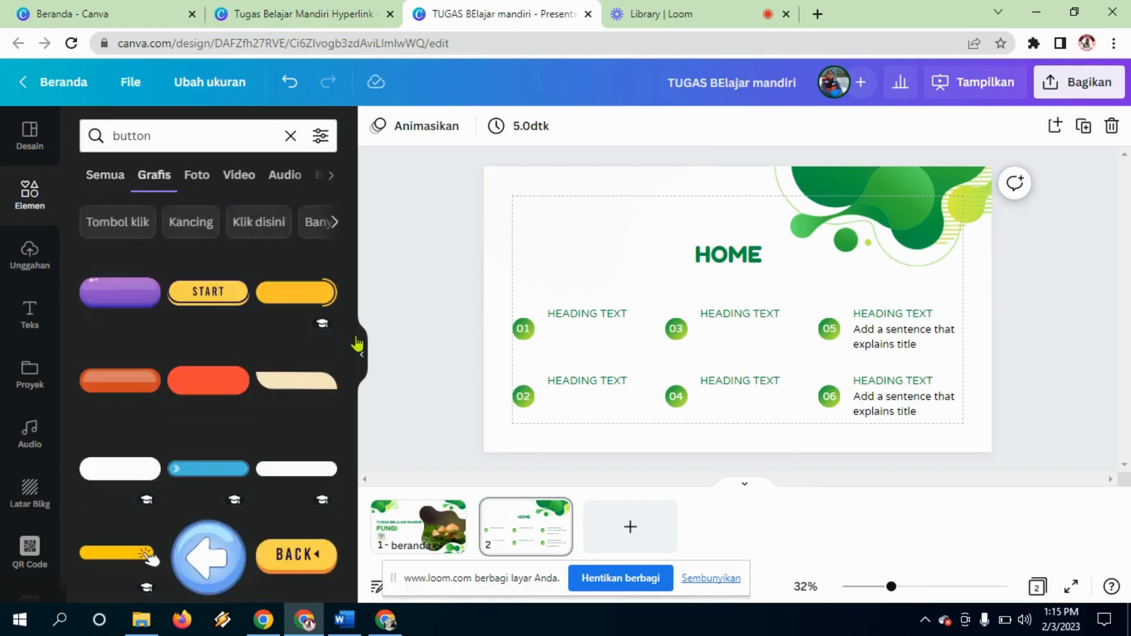
left_click(280, 301)
left_click_drag(781, 295, 630, 221)
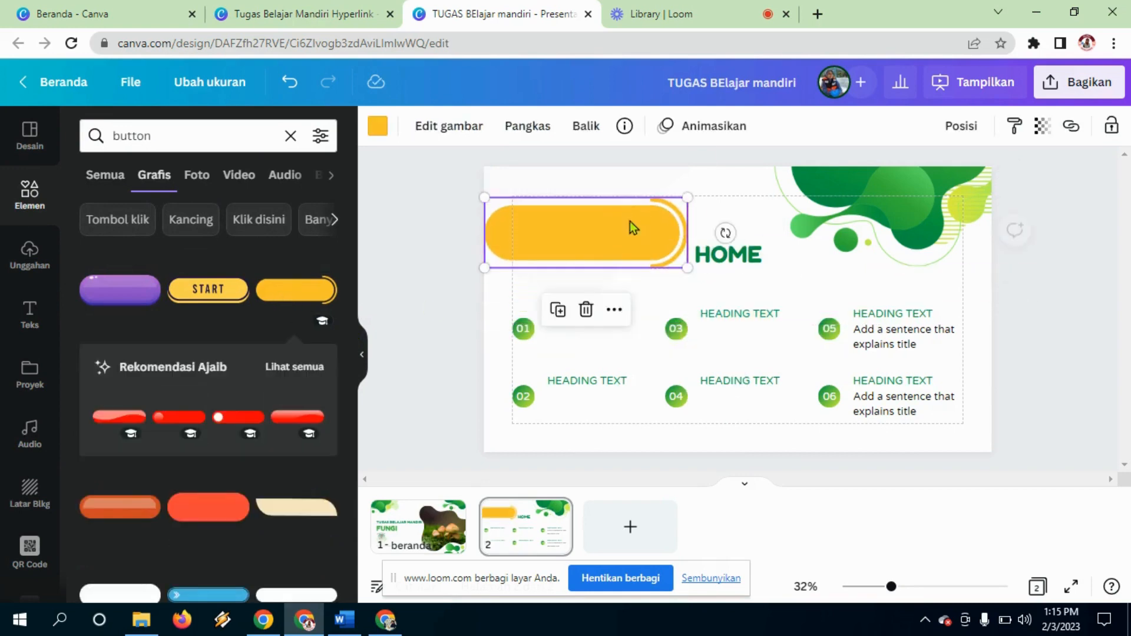
Step: Copy the HOME text onto the button, retype it as MATERI, and delete the original HOME
left_click(754, 255)
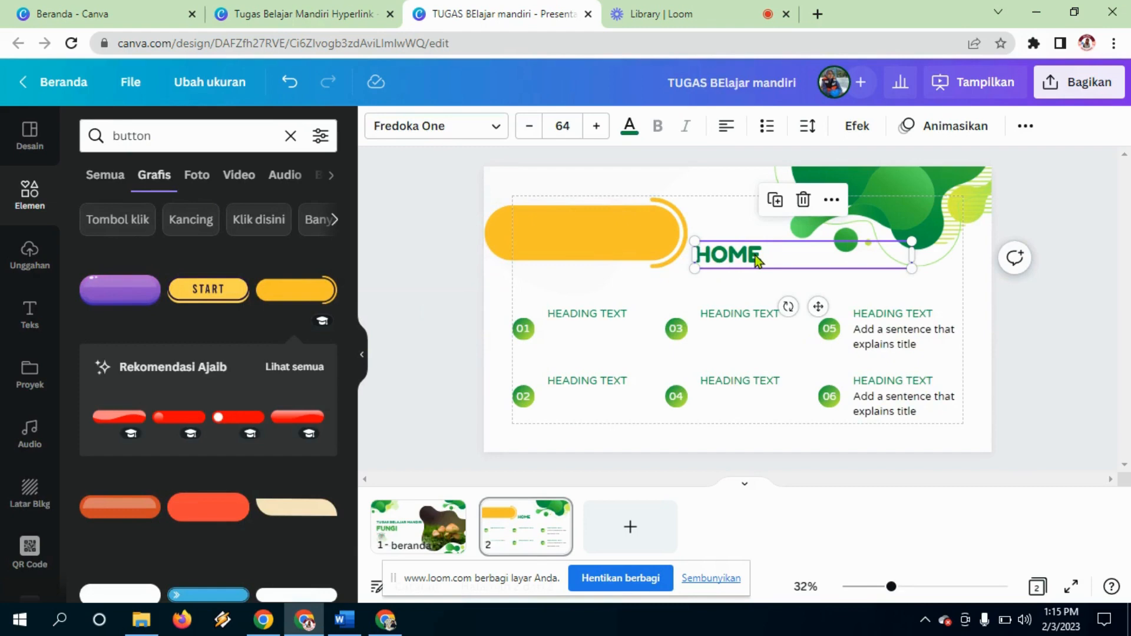
left_click_drag(754, 255, 576, 229)
double_click(581, 231)
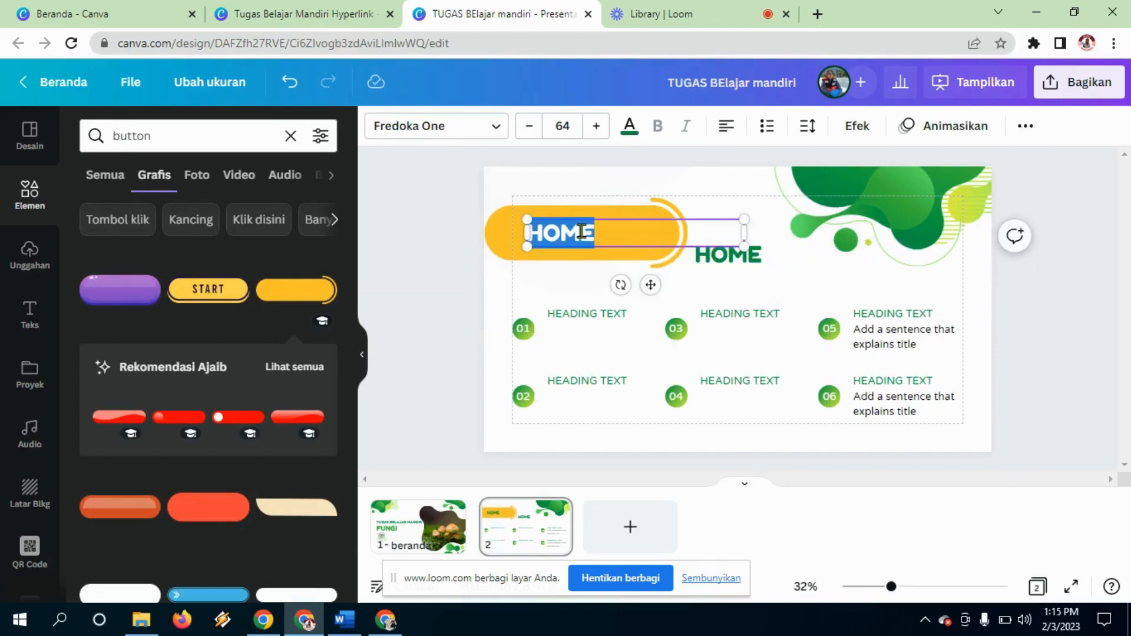
type("mater")
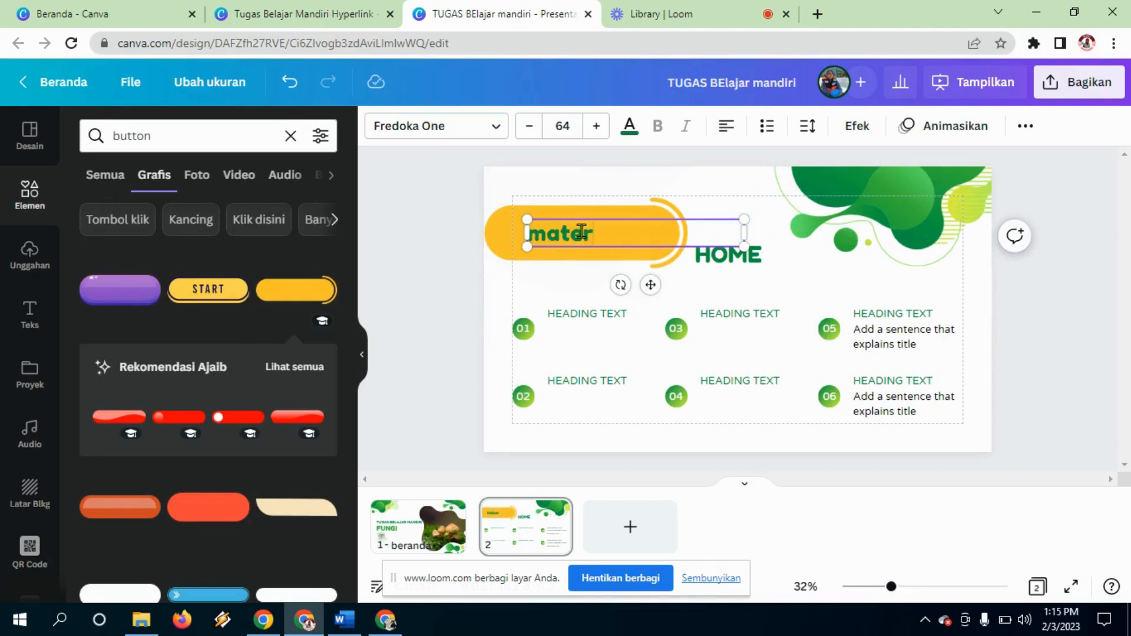
key("BackSpace")
key("BackSpace")
key("BackSpace")
type("materi")
left_click(800, 269)
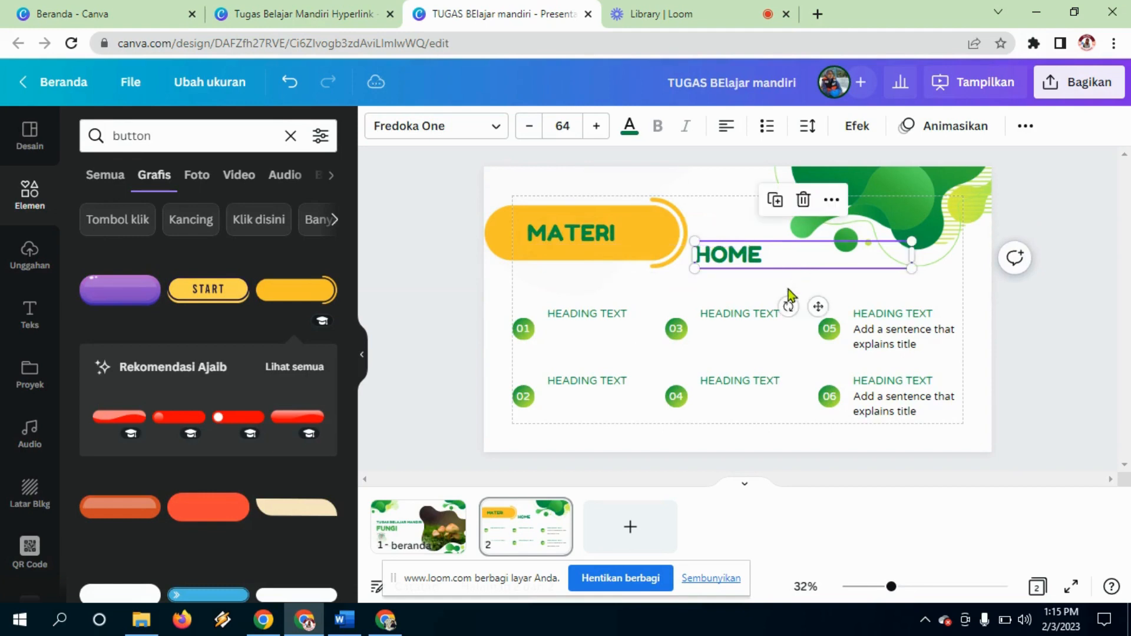
key("Delete")
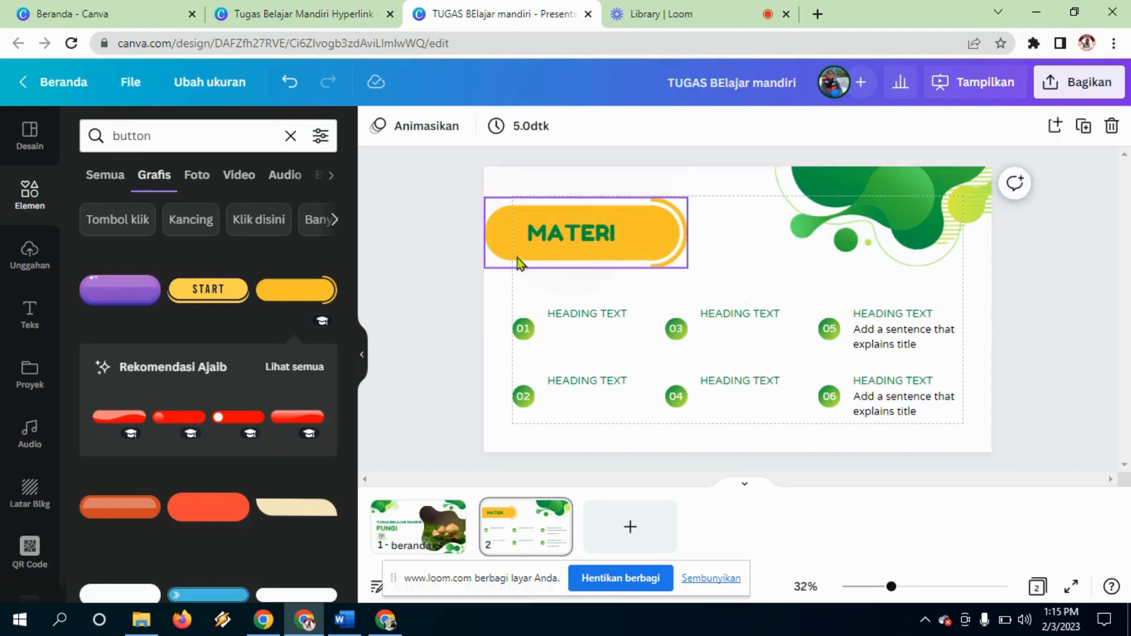
Step: Delete the six numbered heading items and the stray image from the slide
left_click_drag(500, 306, 951, 429)
key("Delete")
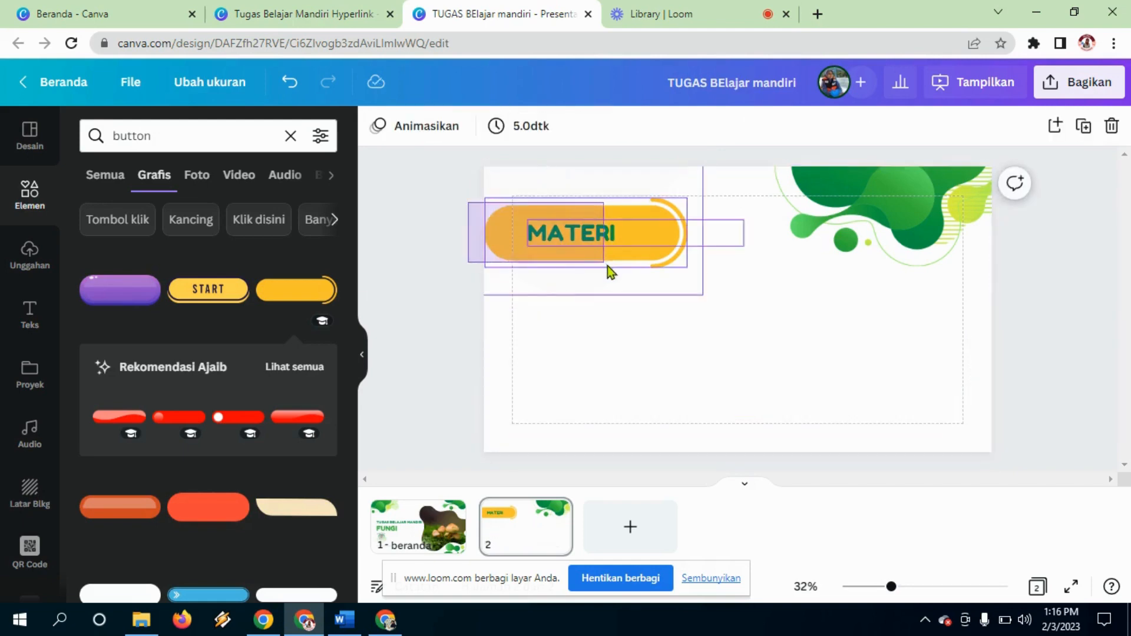
left_click(607, 243)
left_click_drag(606, 243, 644, 301)
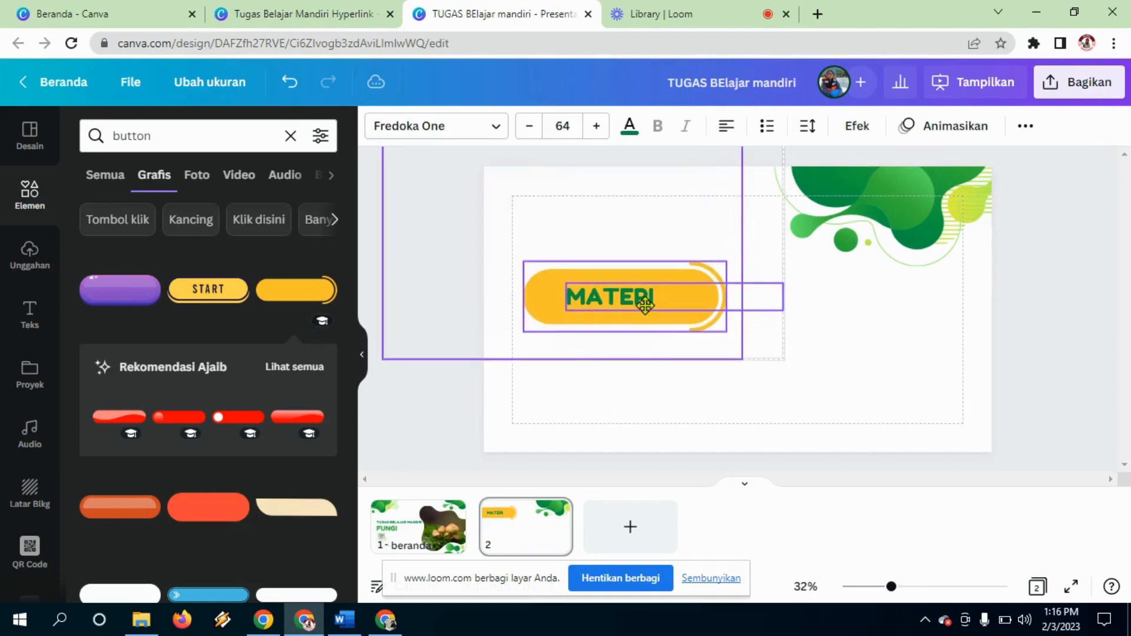
key("ctrl+z")
left_click(771, 352)
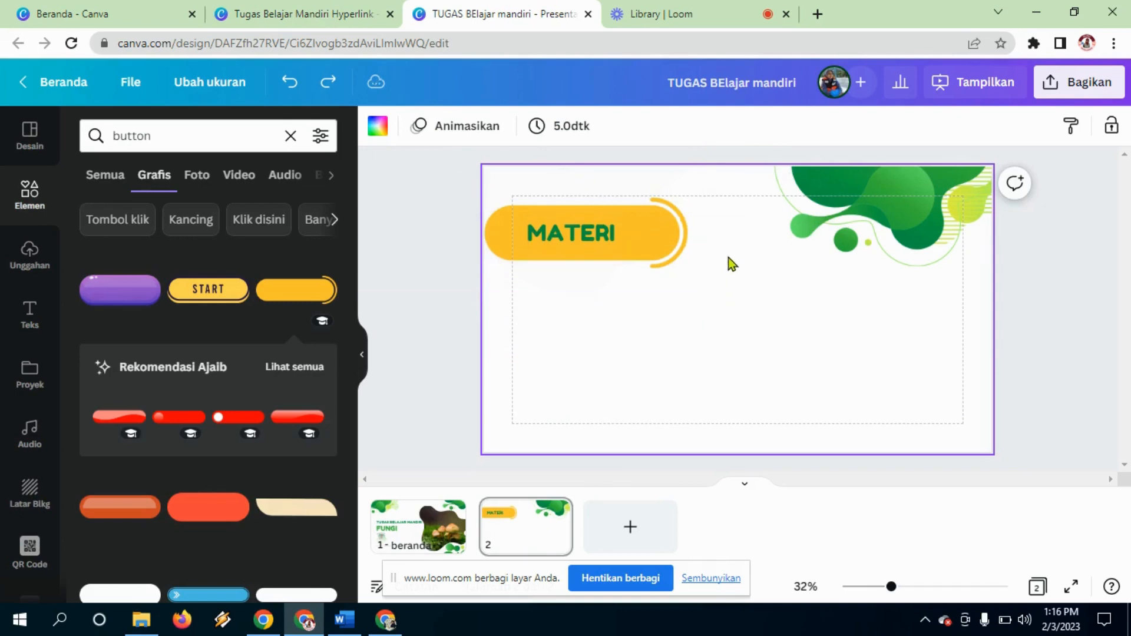
left_click(578, 182)
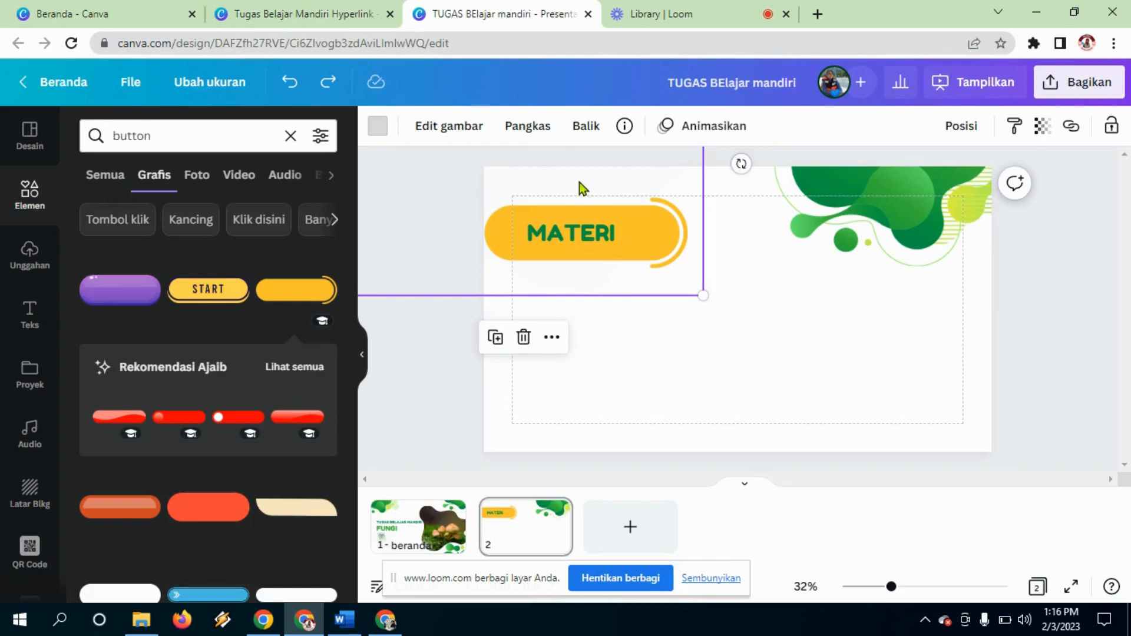
key("Delete")
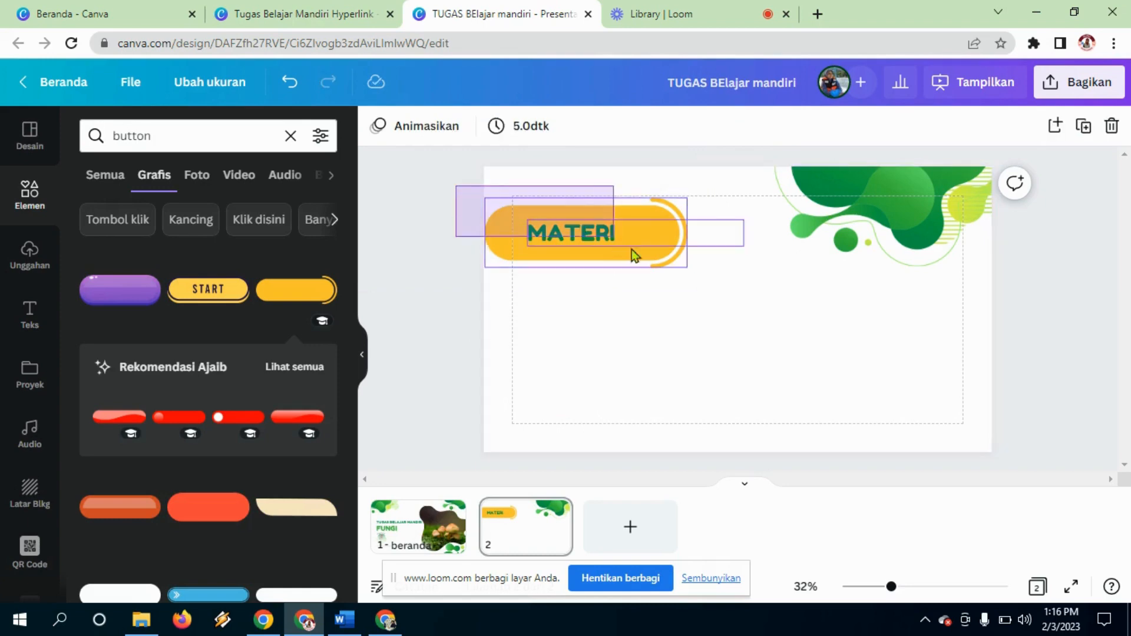
Step: Shrink the MATERI button, reposition it, and duplicate it
left_click(675, 265)
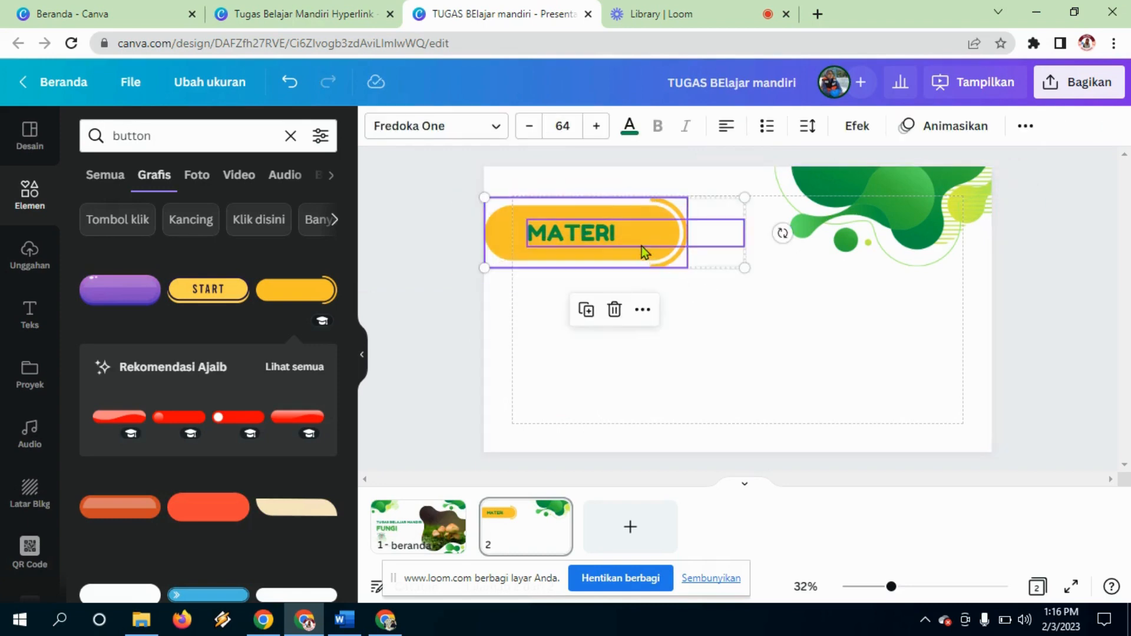
left_click_drag(641, 245, 709, 310)
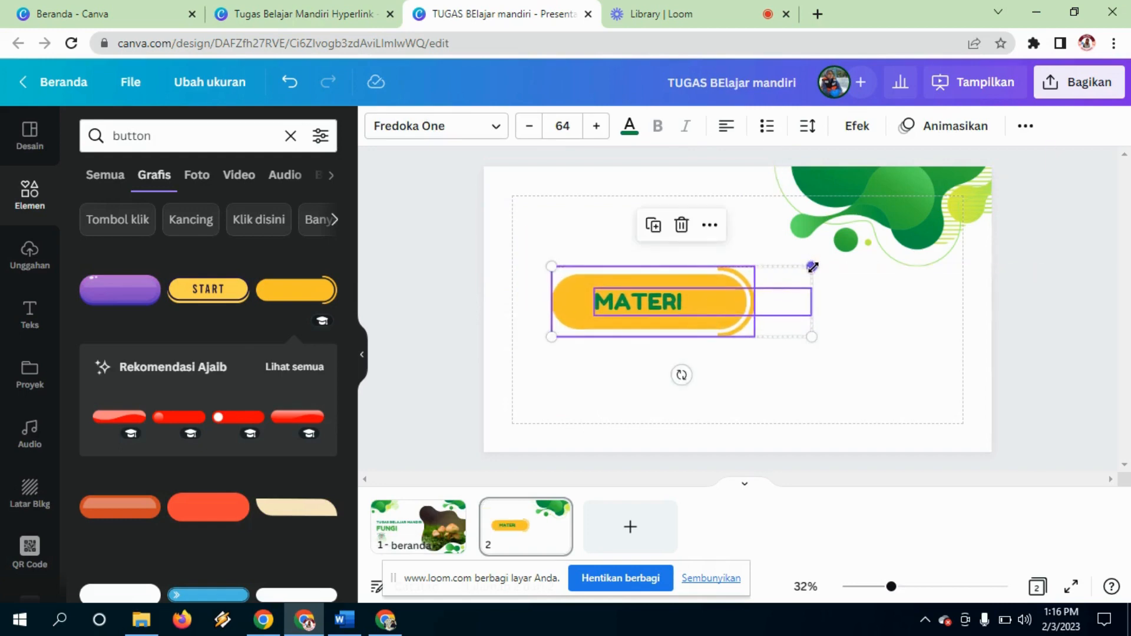
left_click_drag(812, 266, 749, 283)
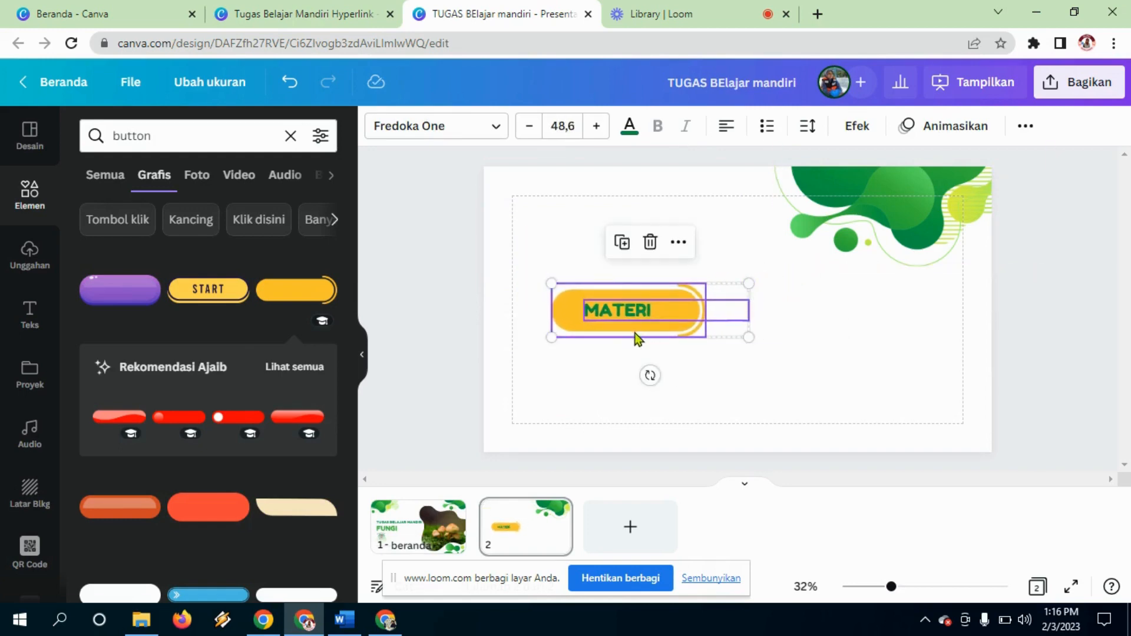
left_click_drag(637, 338, 615, 376)
key("ctrl+d")
Step: Arrange four copies of the MATERI button into a two-by-two grid
key("ctrl+v")
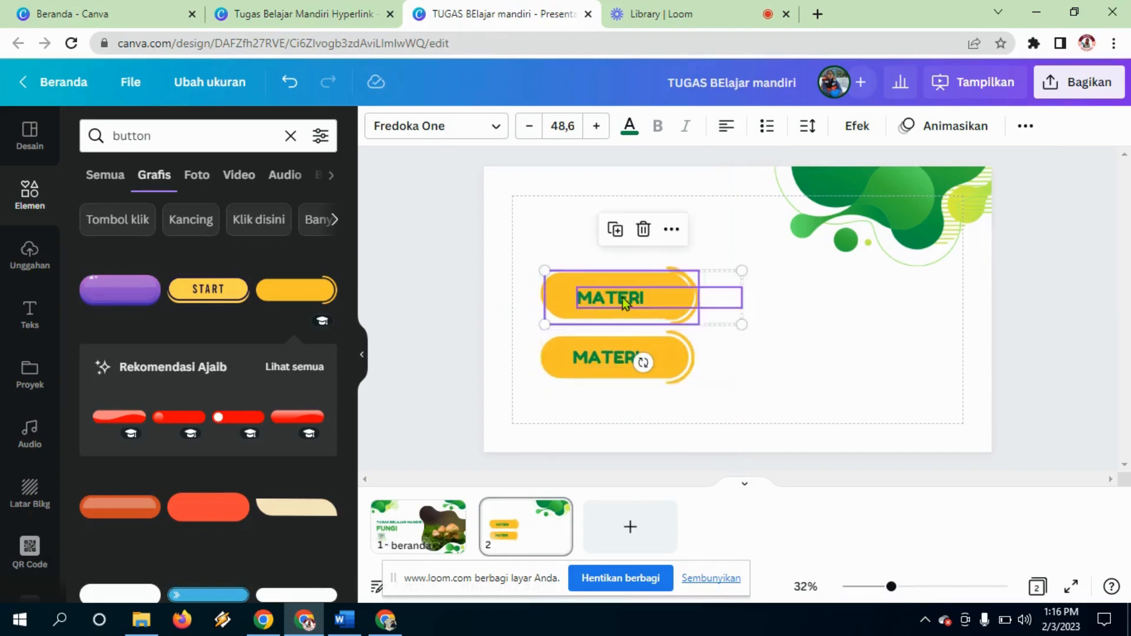
left_click_drag(622, 297, 806, 295)
left_click(647, 294)
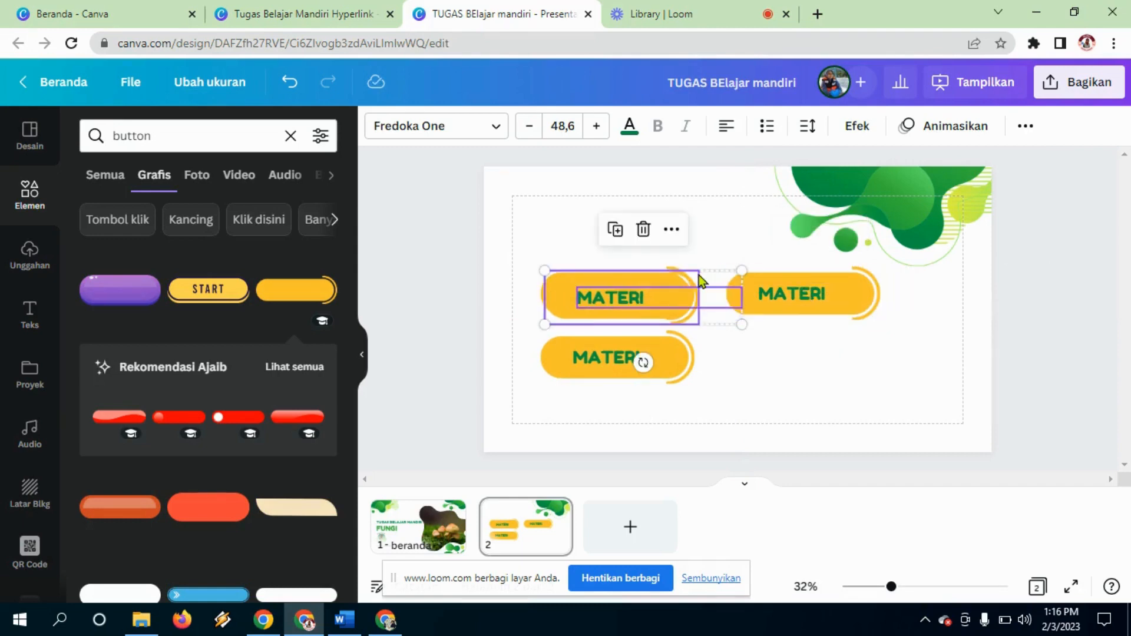
left_click_drag(665, 291, 850, 351)
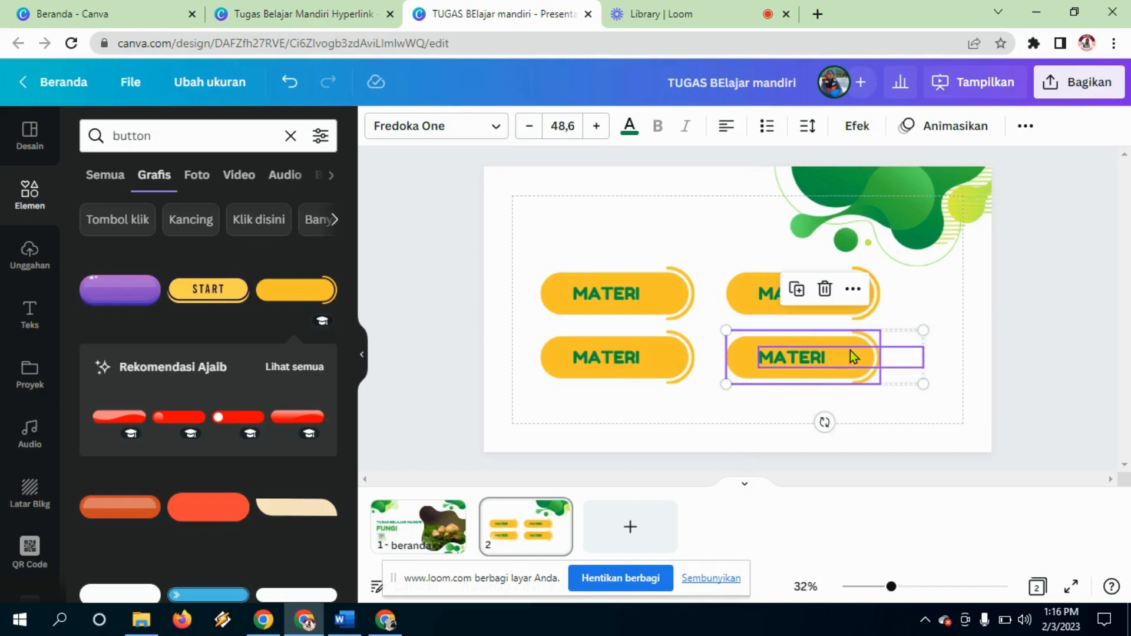
left_click(719, 244)
Step: Relabel the top-right button QUIZZ and the bottom-left button SCAN BARCODE
left_click(634, 298)
left_click(625, 355, "shift")
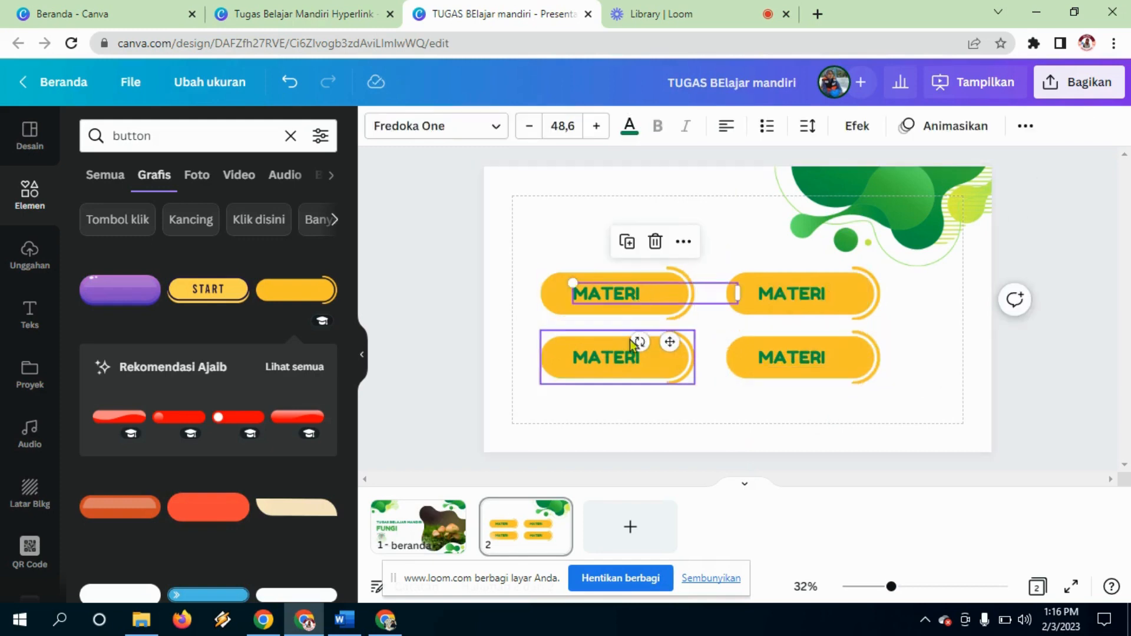
left_click(770, 292)
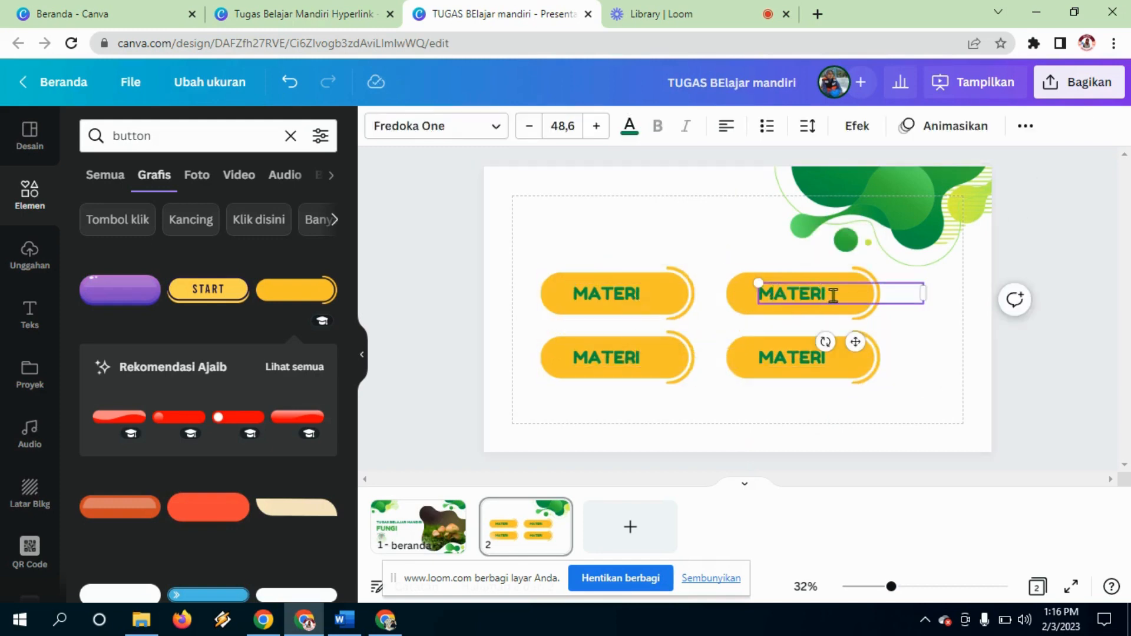
key("BackSpace")
key("BackSpace")
key("BackSpace")
key("BackSpace")
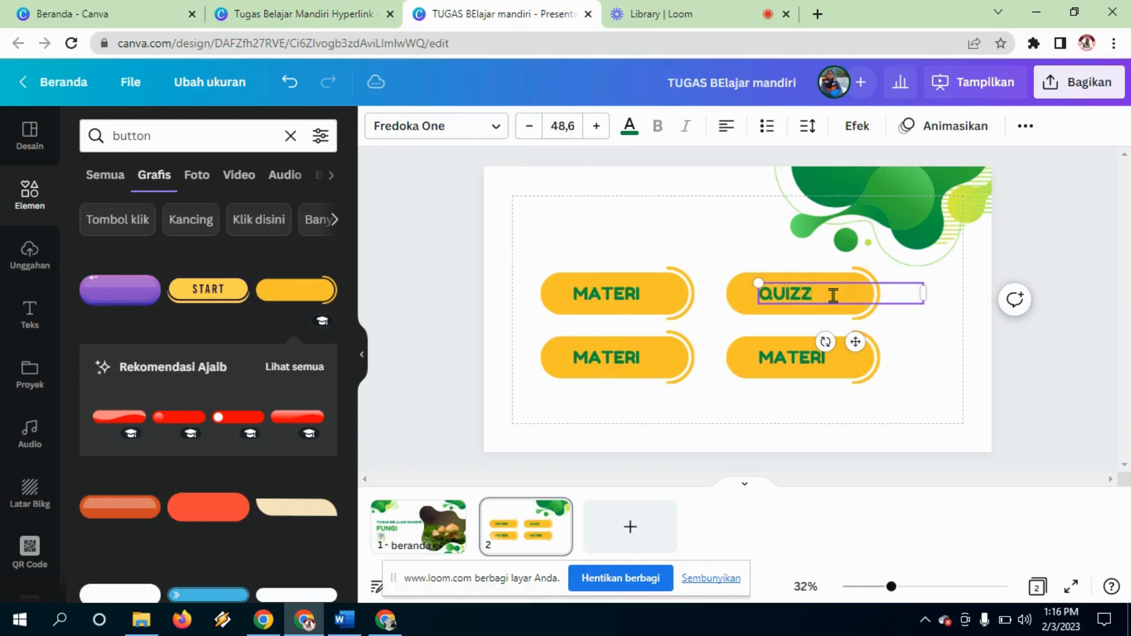
left_click(617, 364)
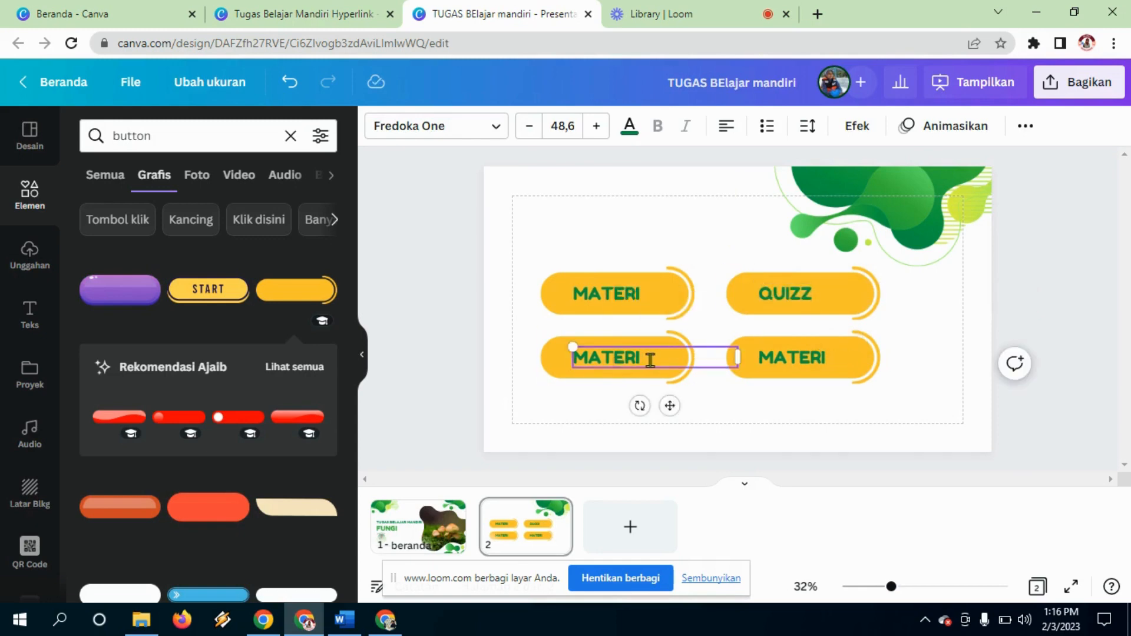
key("BackSpace")
key("BackSpace")
key("BackSpace")
key("BackSpace")
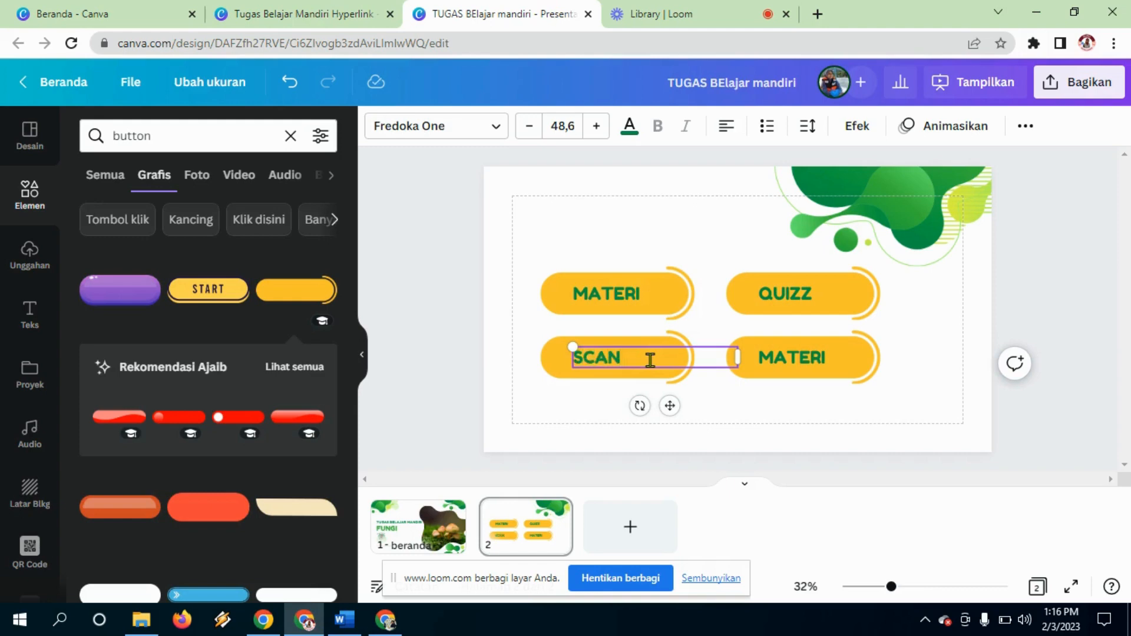
type("BARCODE")
left_click_drag(683, 369, 660, 372)
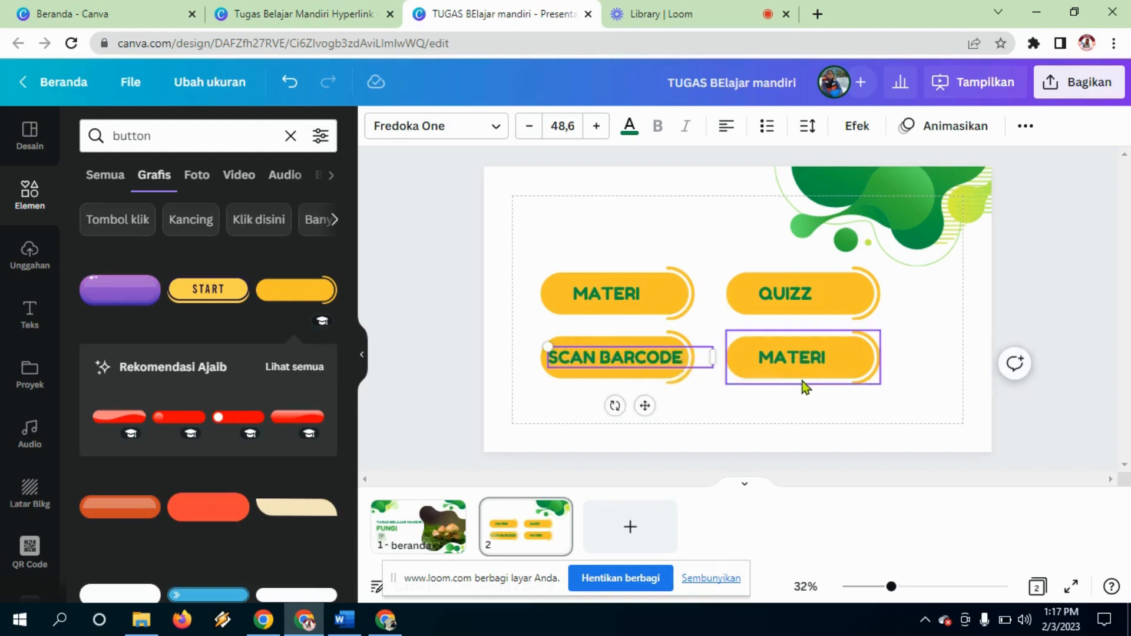
Step: Relabel the bottom-right button PENGEMBANG and centre it on its button
left_click(799, 370)
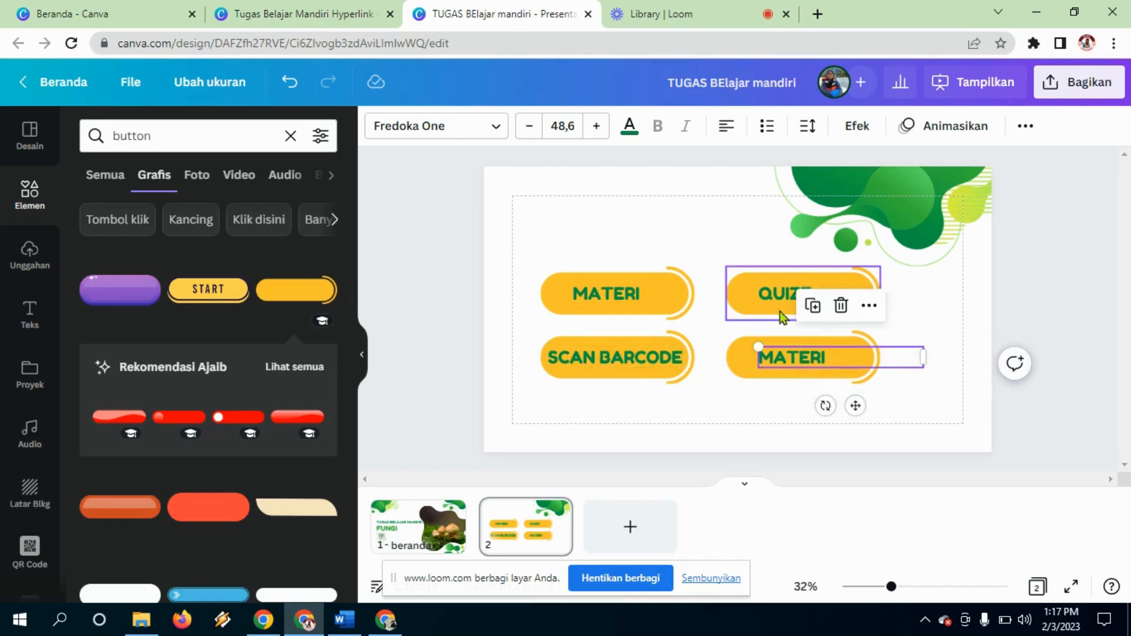
double_click(797, 359)
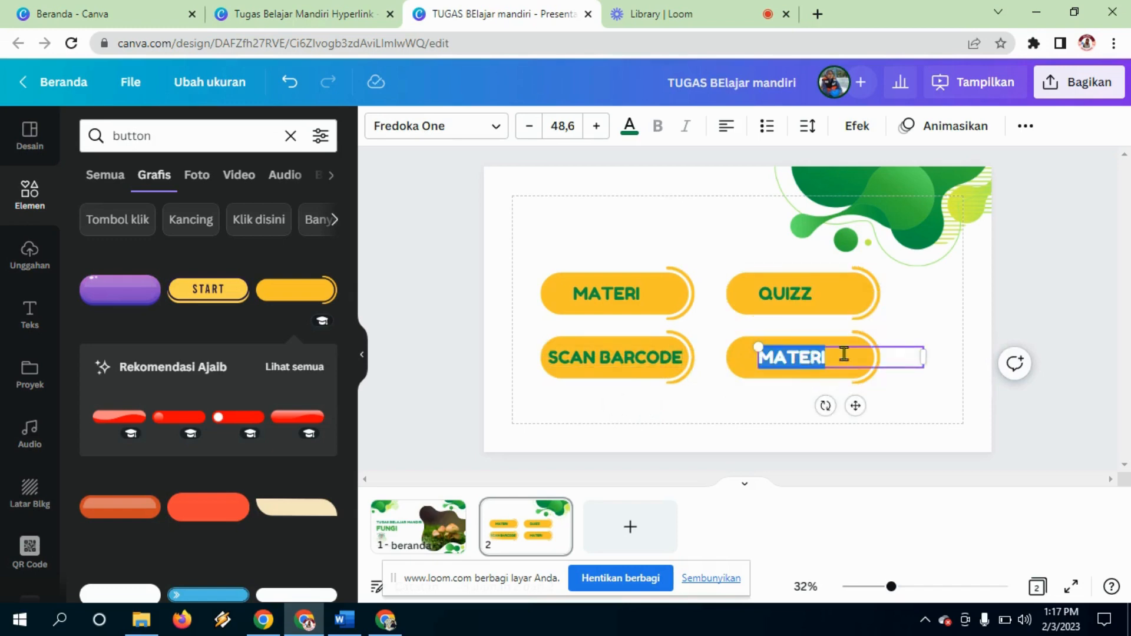
type("PENGEMBANG")
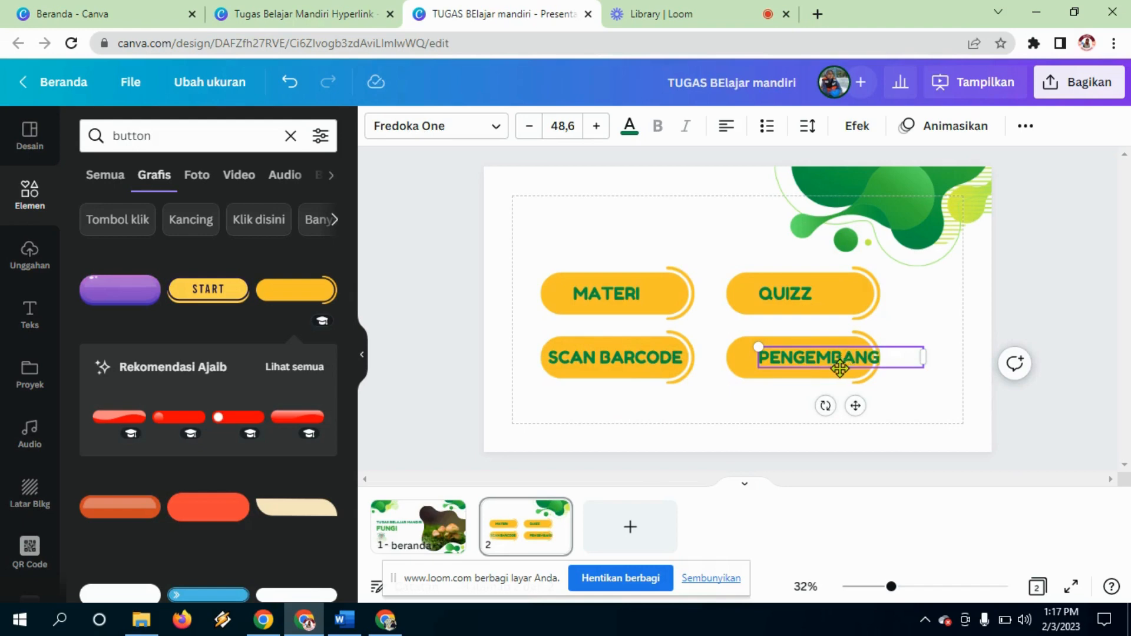
left_click_drag(839, 369, 829, 367)
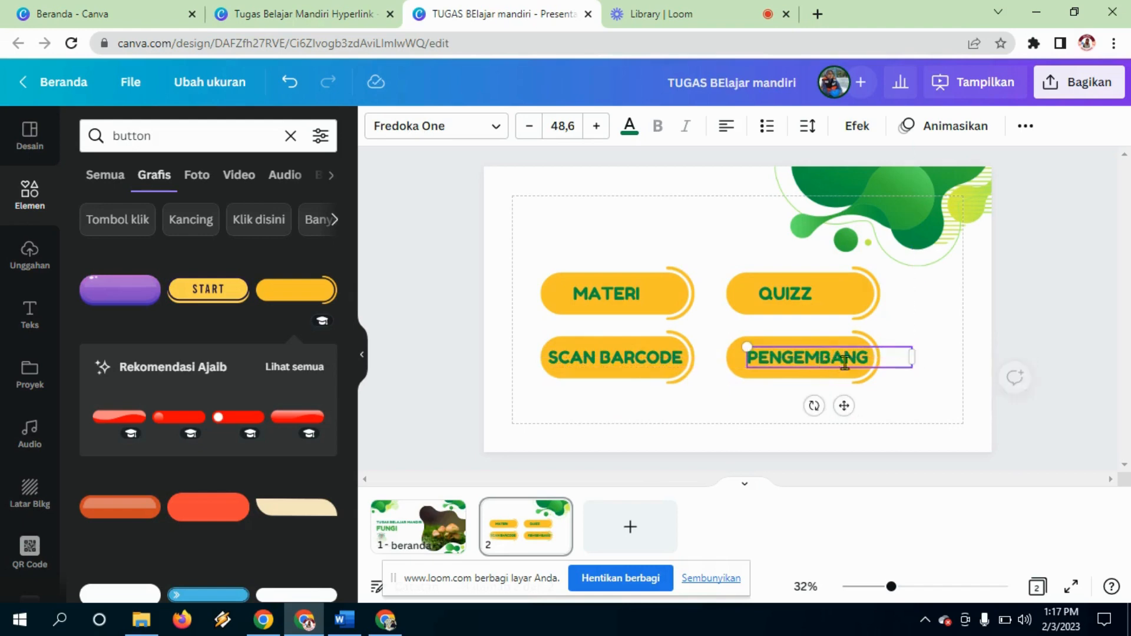
left_click(909, 227)
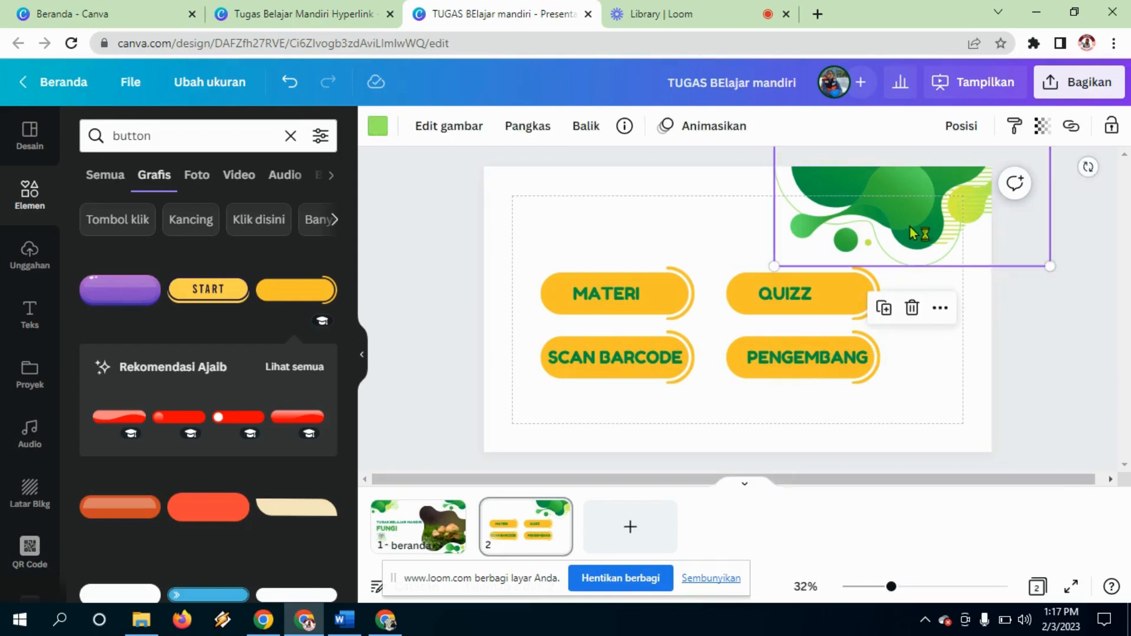
Step: Paste a green blob onto slide 2, rotate it about -96°, and move it bottom-left
left_click_drag(910, 227, 964, 212)
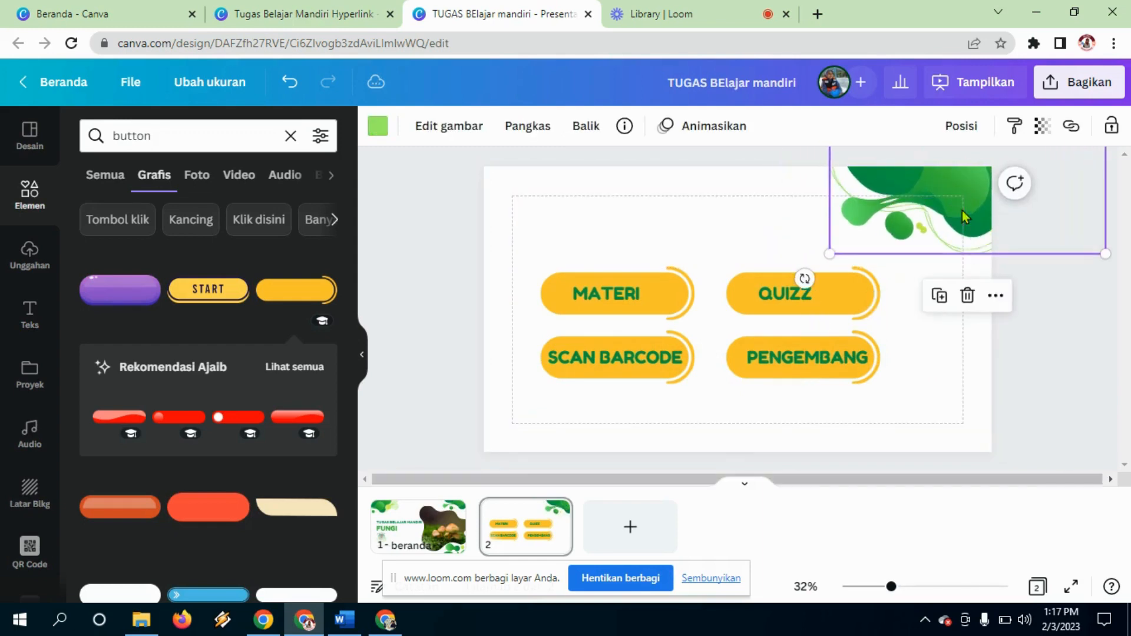
key("ctrl+v")
left_click_drag(673, 359, 832, 483)
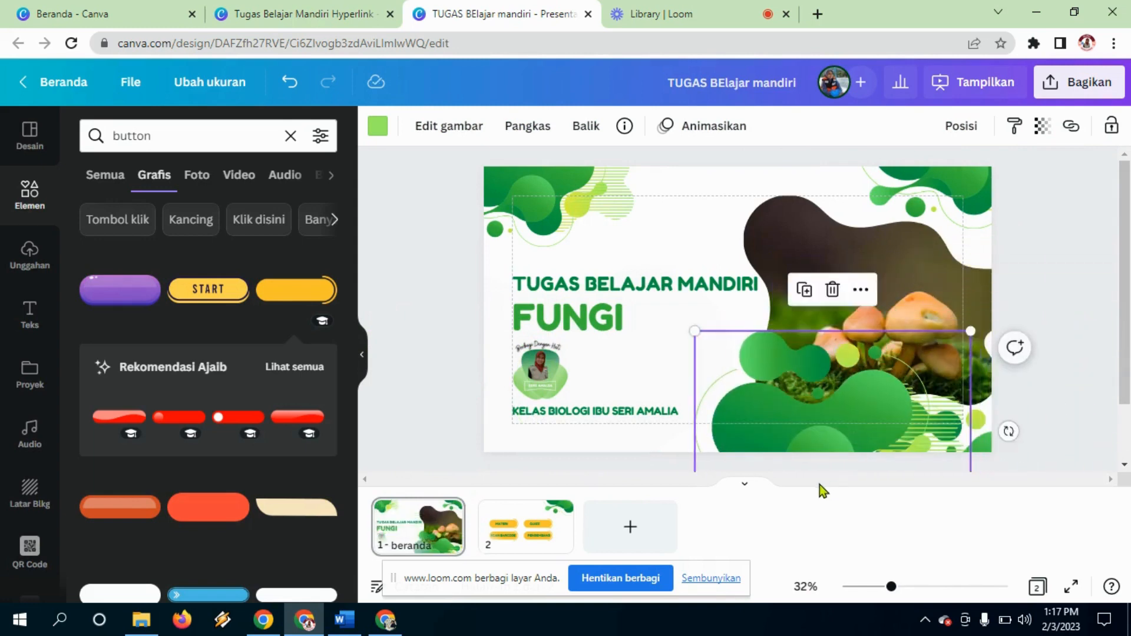
left_click(793, 469)
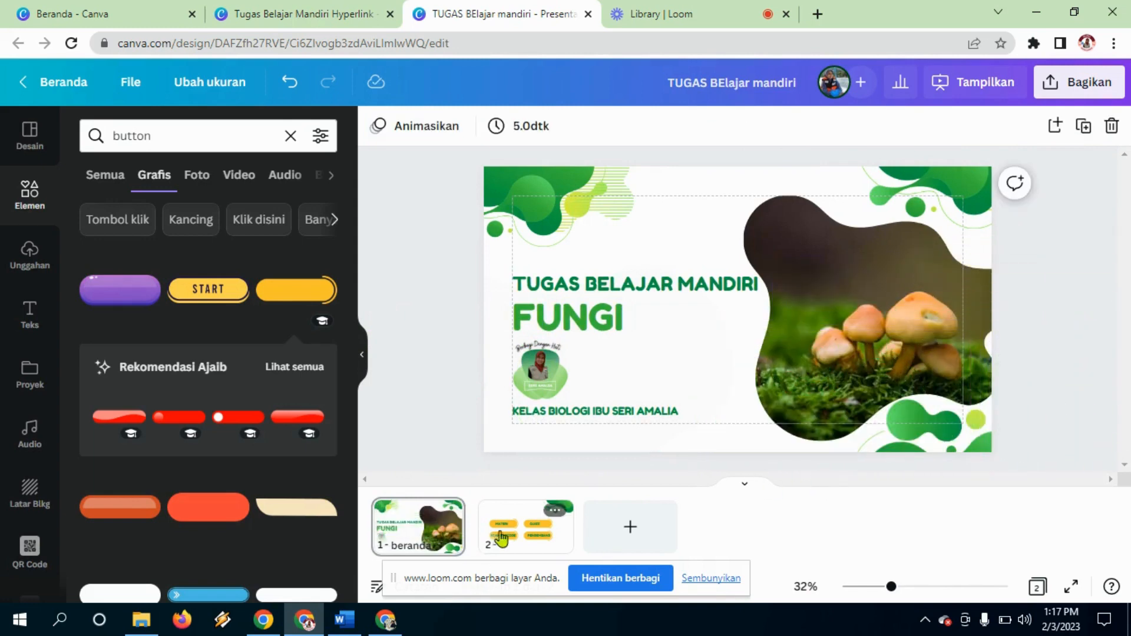
left_click(545, 530)
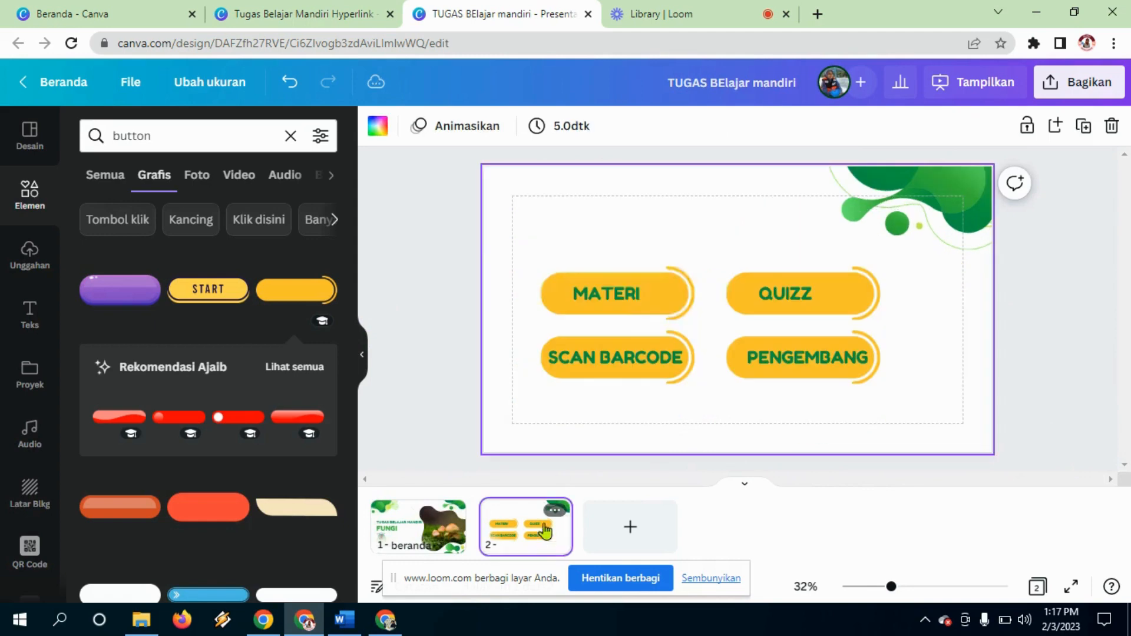
left_click(939, 216)
left_click_drag(939, 217, 765, 294)
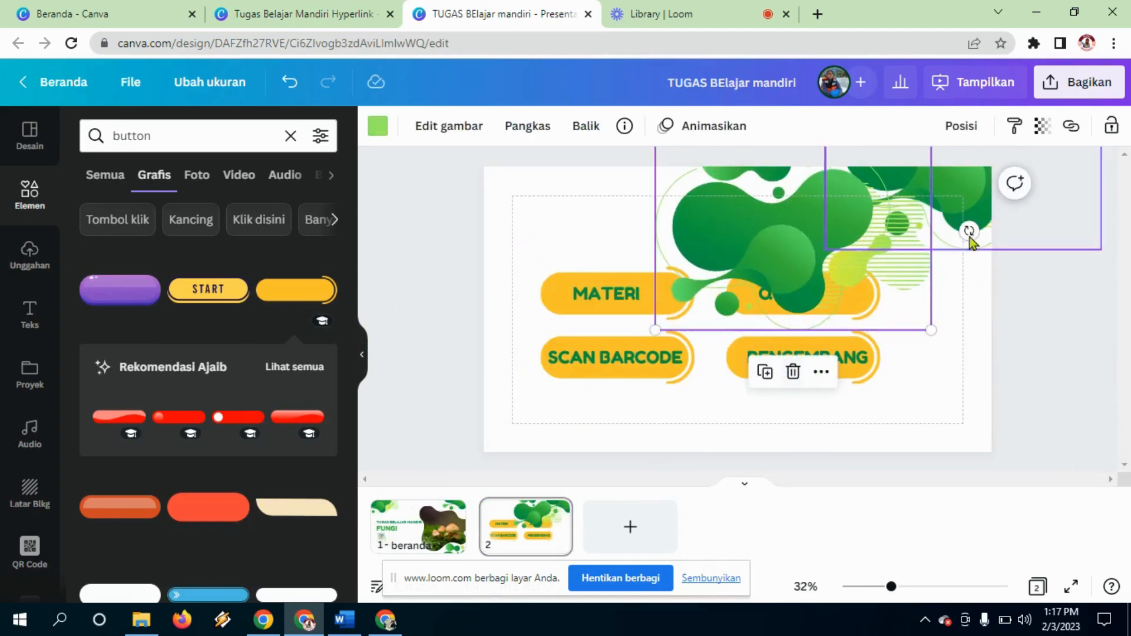
left_click_drag(969, 231, 642, 277)
left_click_drag(804, 242, 449, 450)
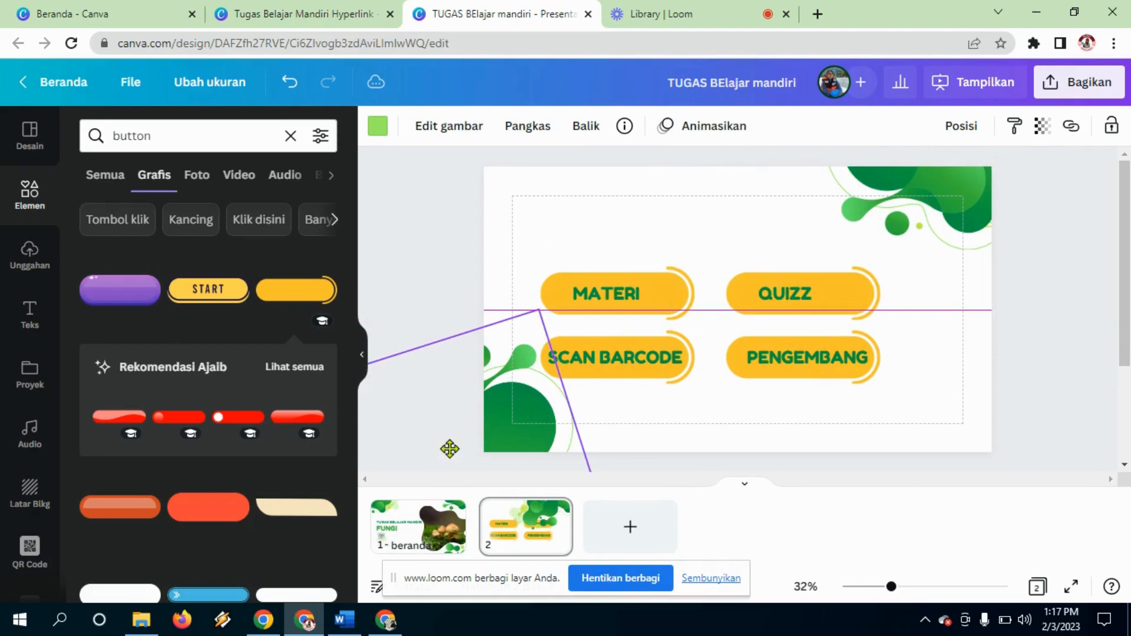
Step: Shrink the blob into the bottom-left corner and shift the four buttons slightly right
left_click(659, 225)
left_click_drag(564, 257, 839, 313)
left_click(552, 436)
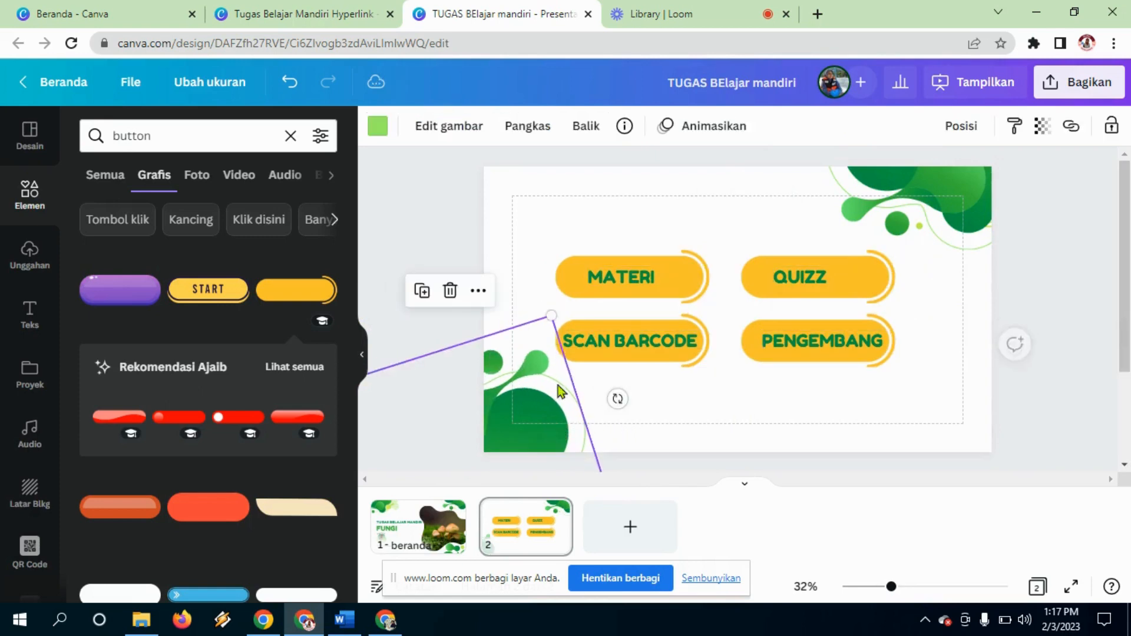
left_click_drag(553, 316, 535, 356)
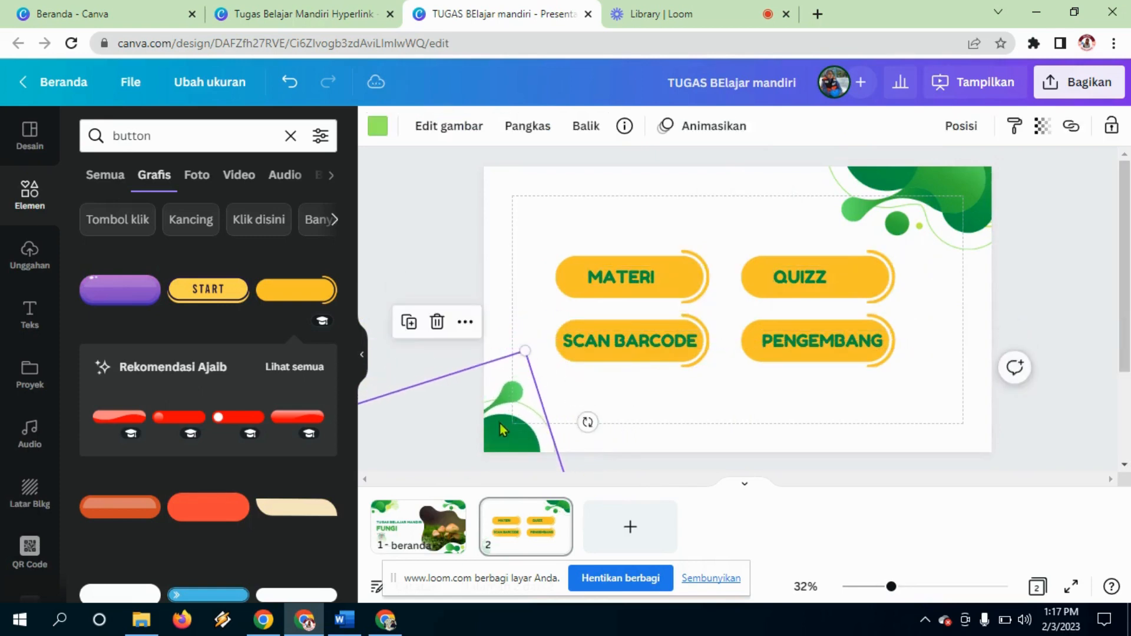
left_click_drag(500, 429, 542, 415)
left_click(619, 250)
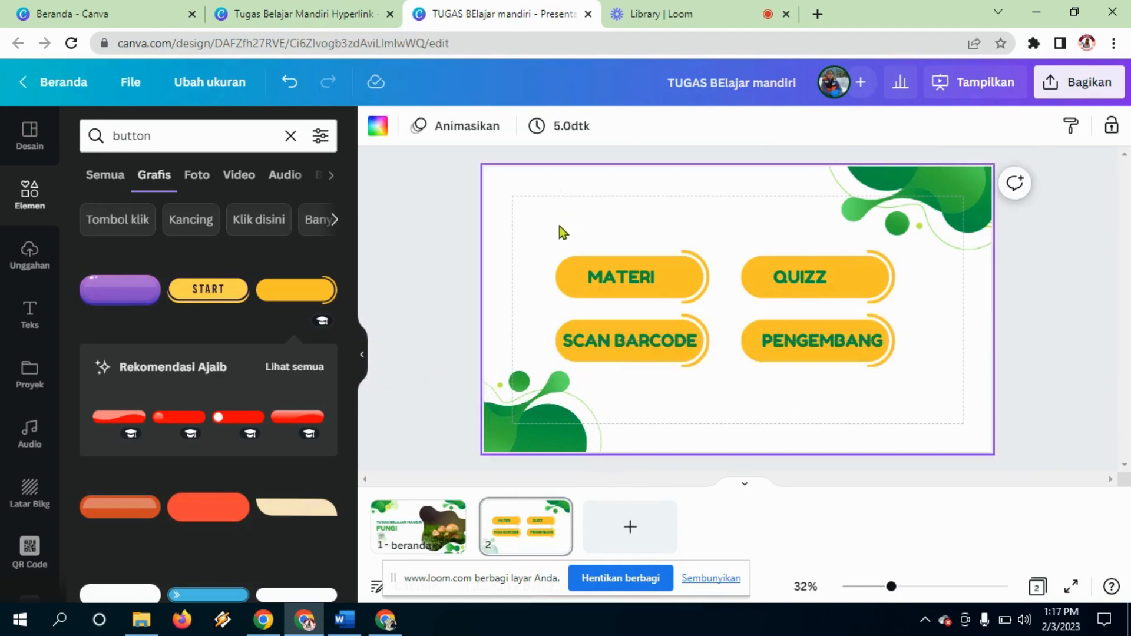
left_click_drag(557, 235, 777, 341)
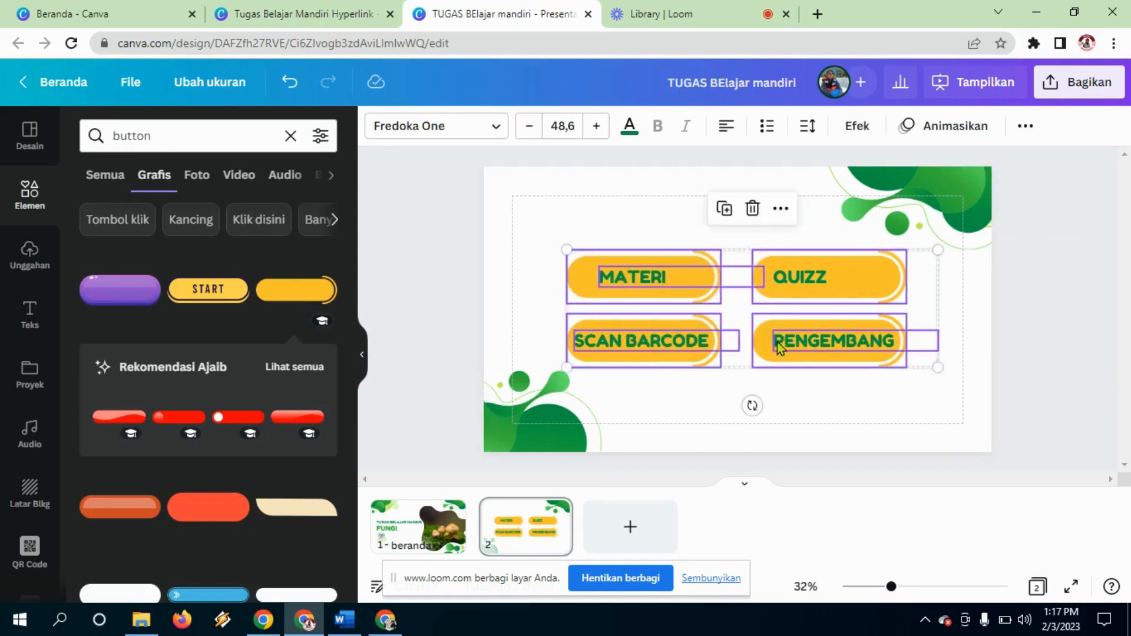
Step: Search Elements for HOME and add the round home icon to the slide
left_click(669, 181)
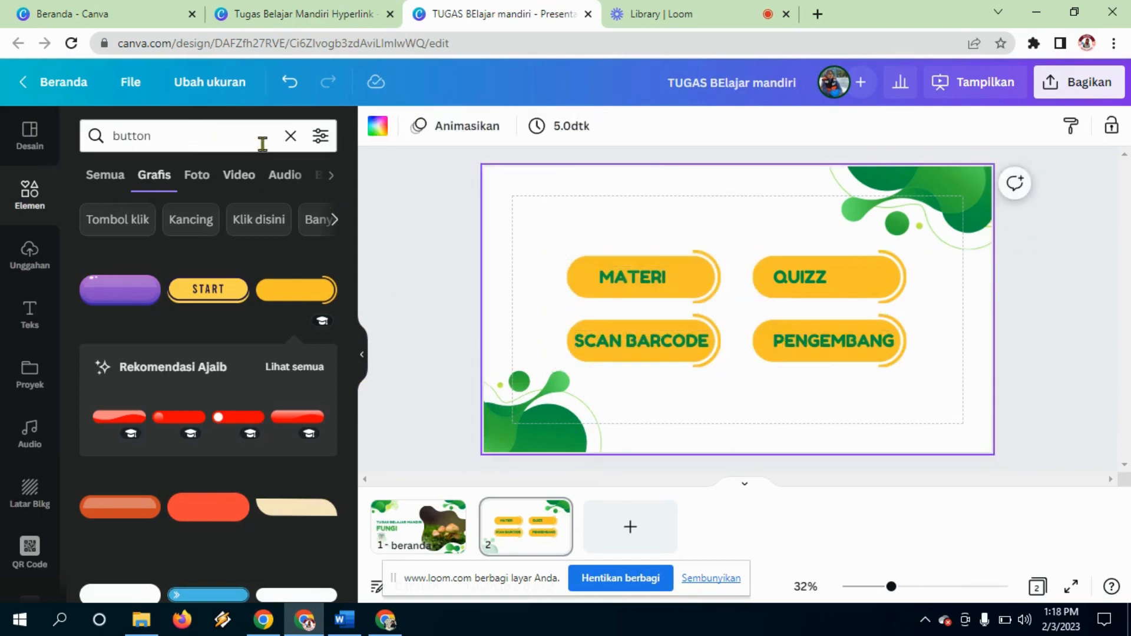
left_click(291, 136)
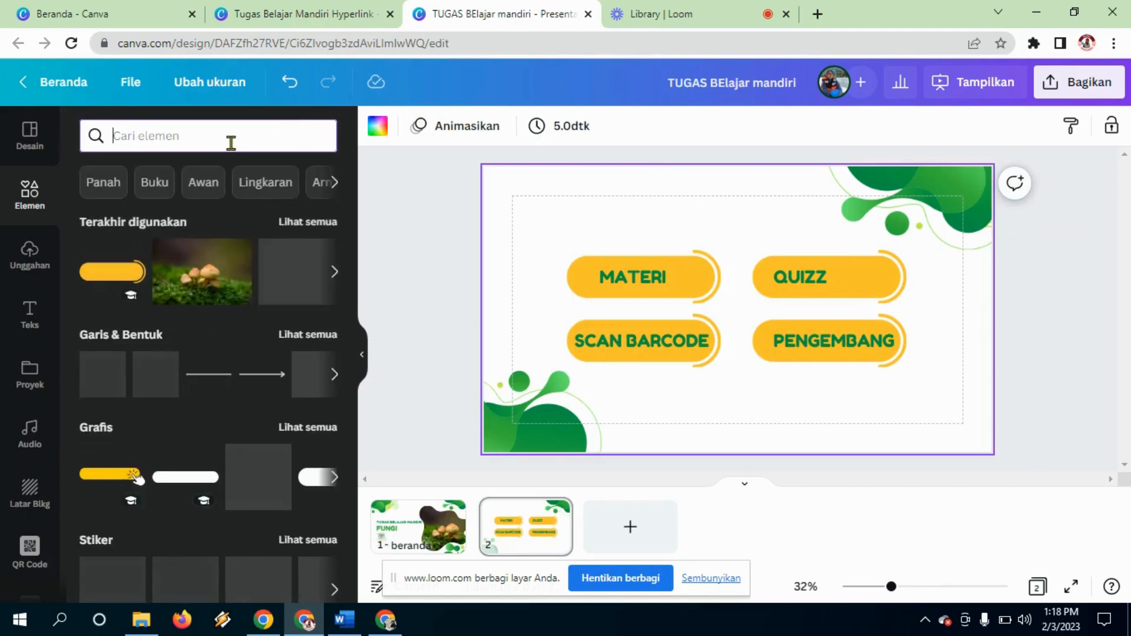
type("HOME")
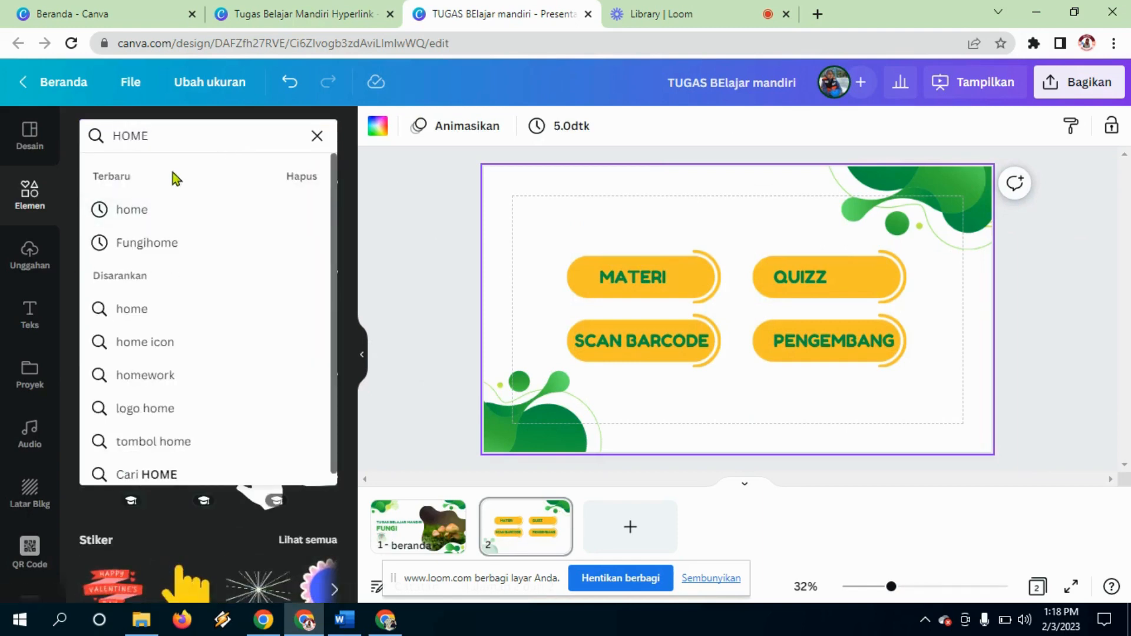
key("Return")
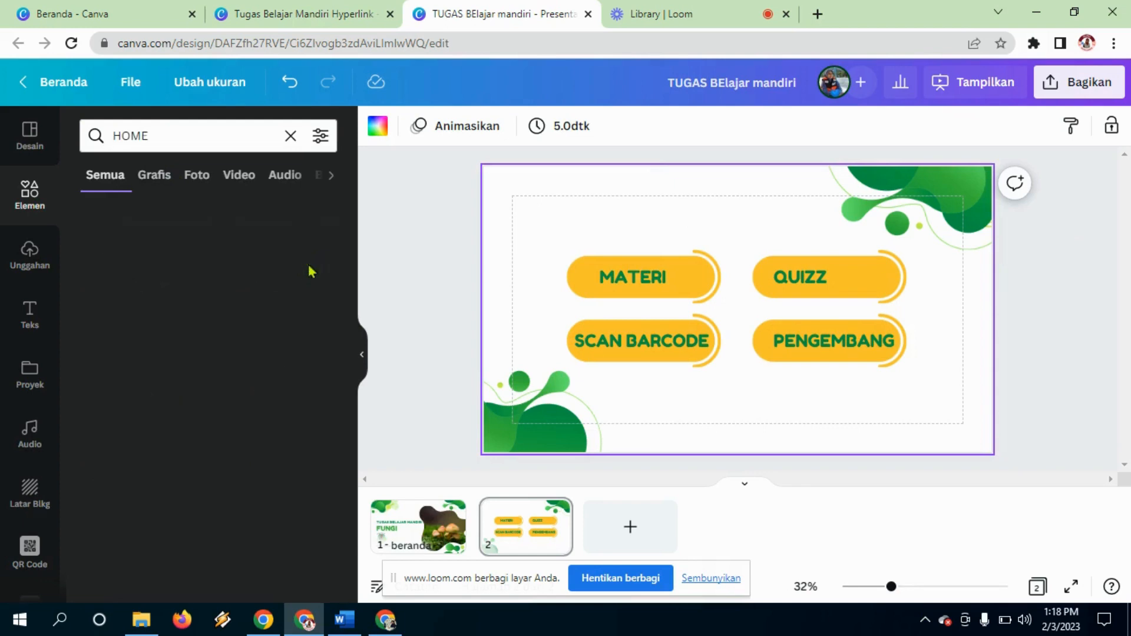
left_click(308, 270)
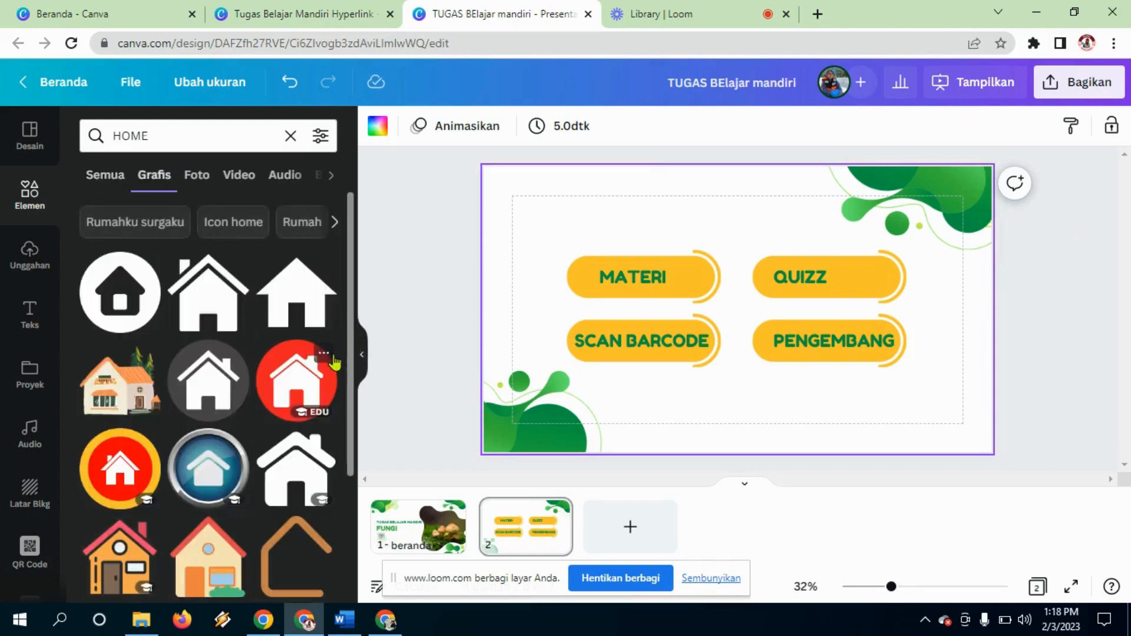
scroll(351, 361, "down", 3)
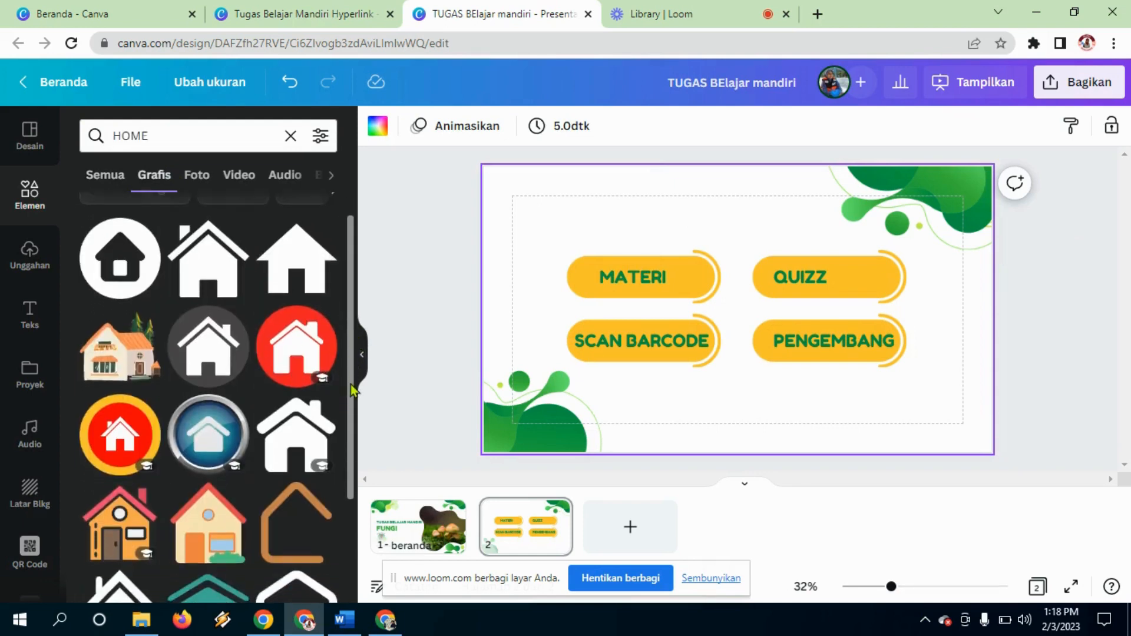
scroll(235, 353, "up", 3)
left_click(103, 283)
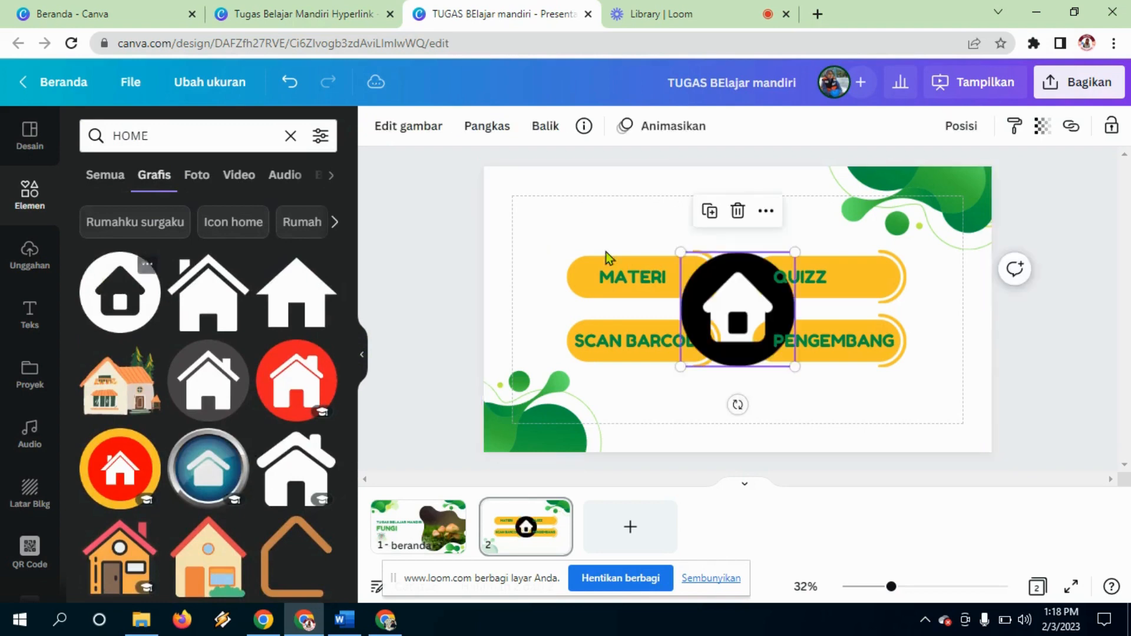
Step: Shrink the home icon and centre it above the MATERI and QUIZZ buttons
left_click_drag(745, 321, 746, 258)
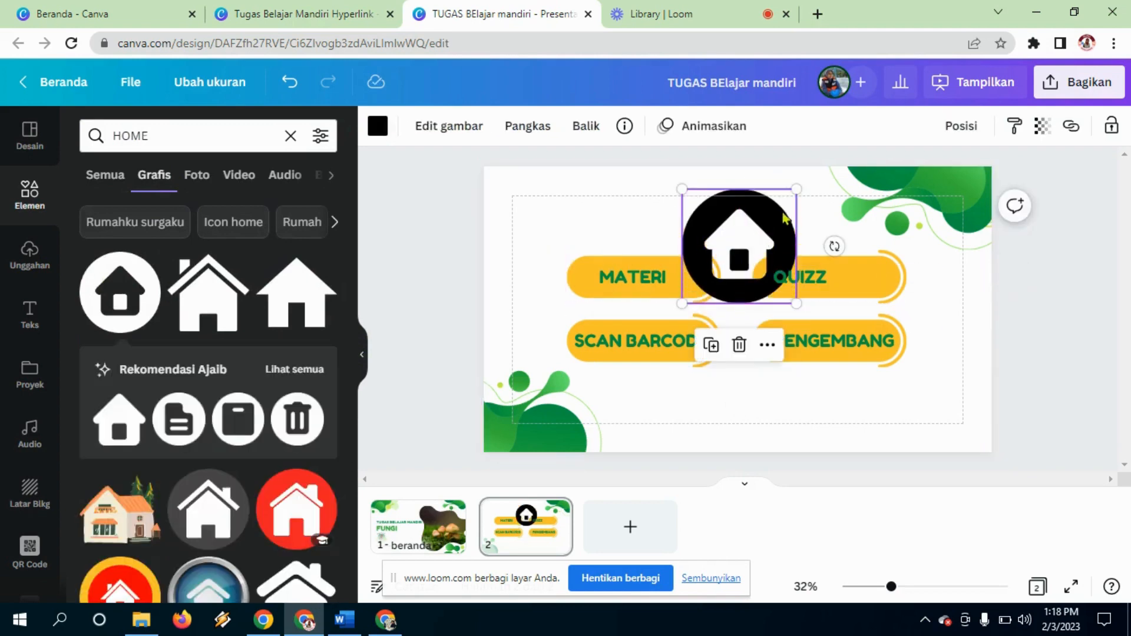
left_click(801, 188)
left_click(770, 237)
left_click_drag(791, 217, 750, 220)
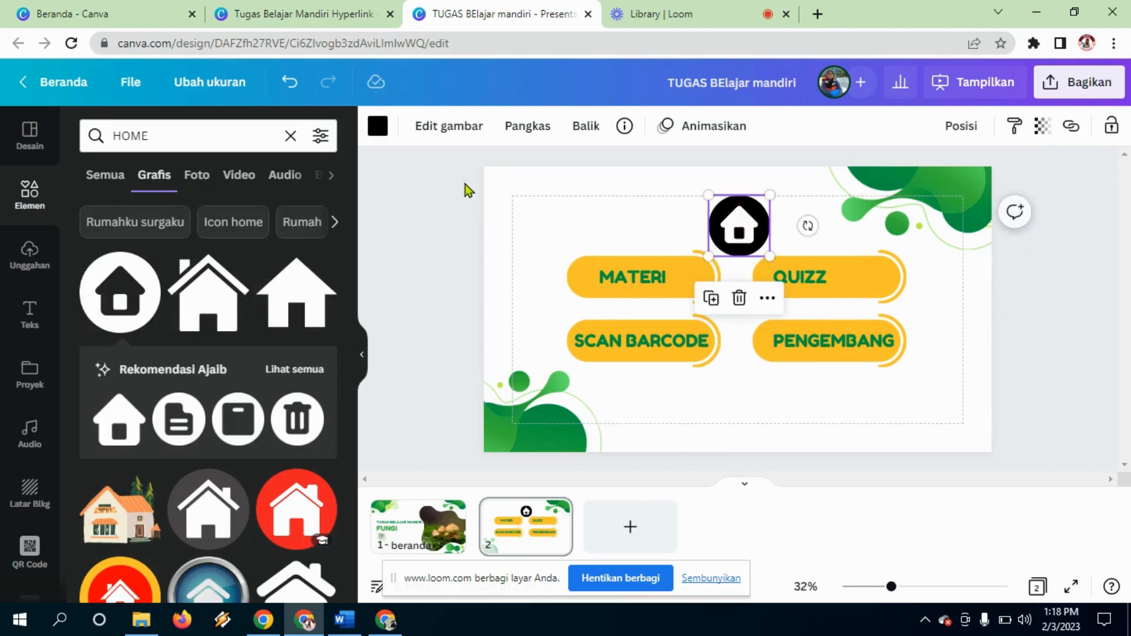
Step: Recolour the home icon medium green
left_click(382, 133)
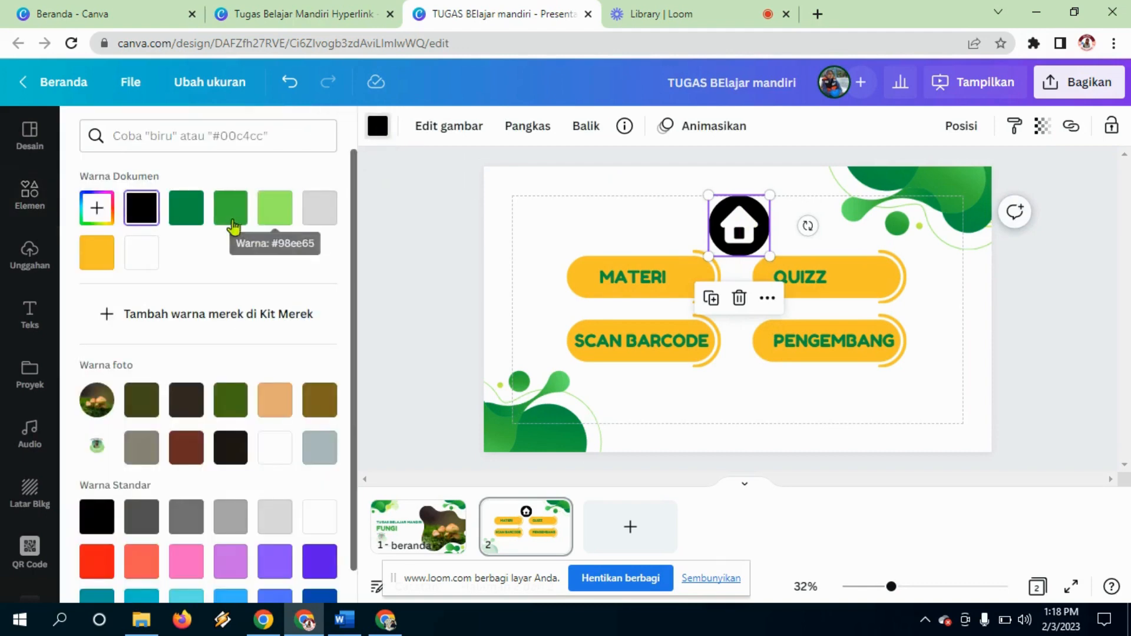
left_click(180, 219)
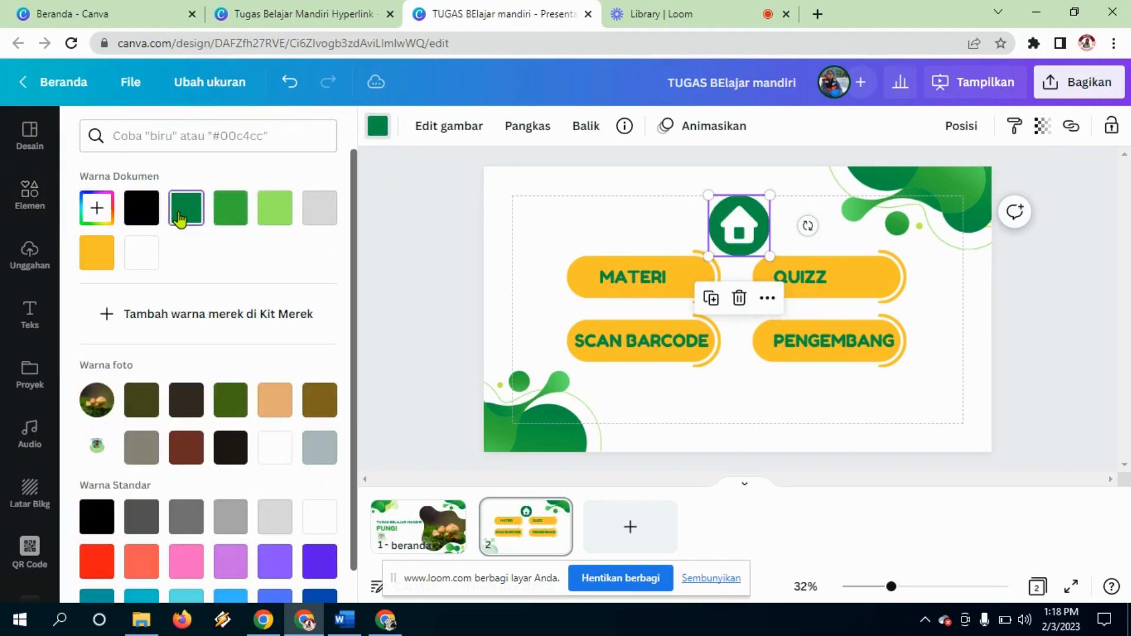
left_click(245, 209)
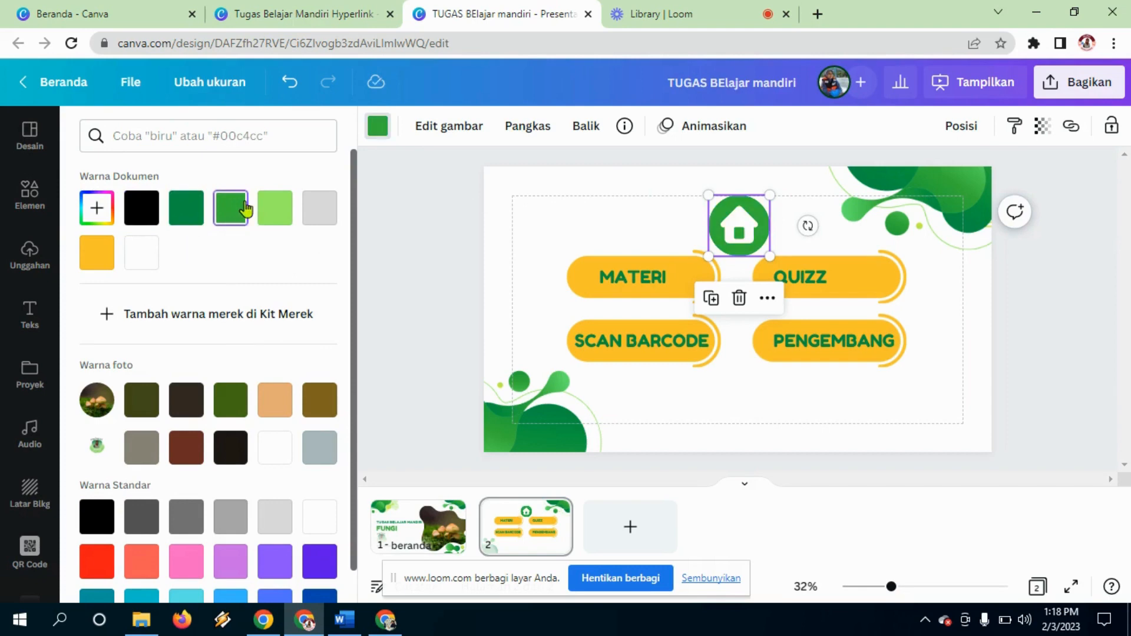
left_click(277, 212)
left_click(225, 228)
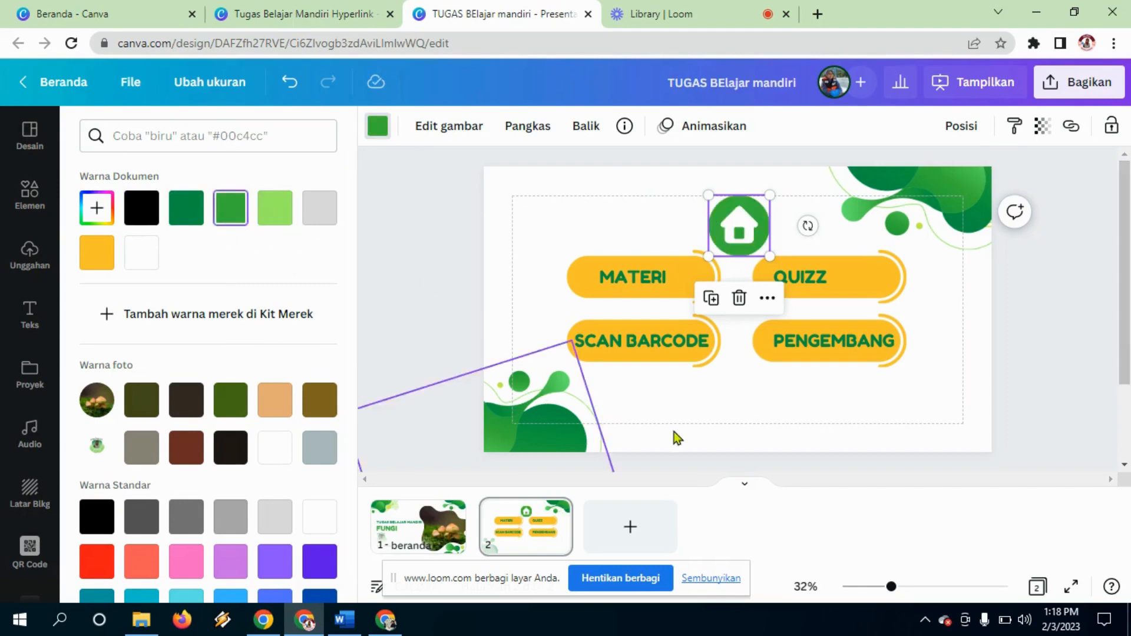
left_click(512, 188)
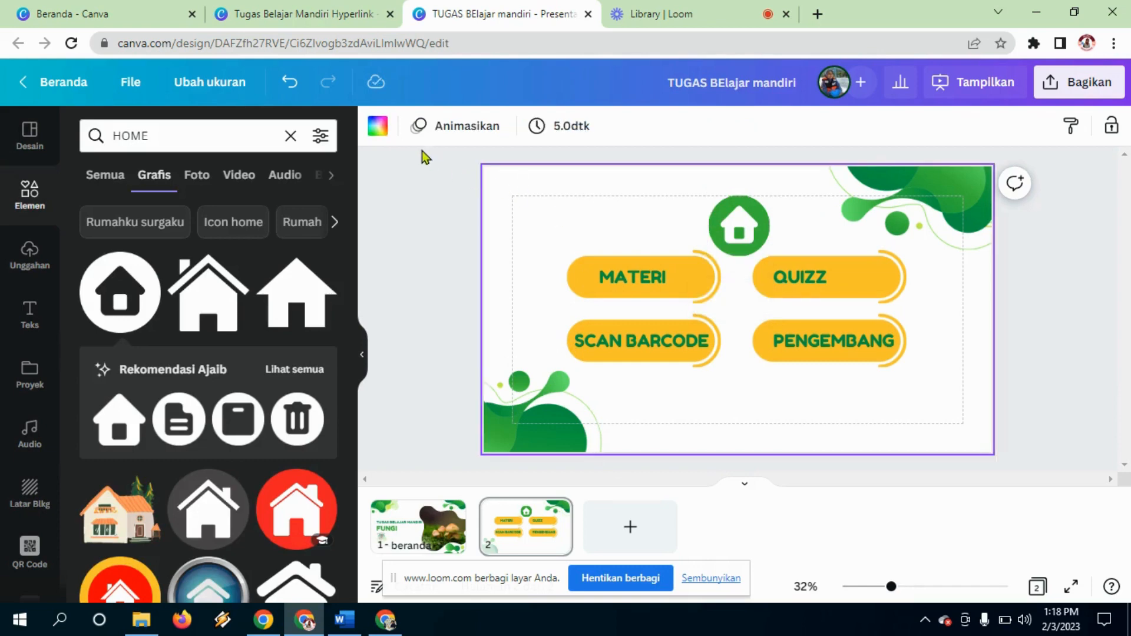
Step: Set the HOME slide's background to the custom grey-green #C2D1C1
left_click(380, 132)
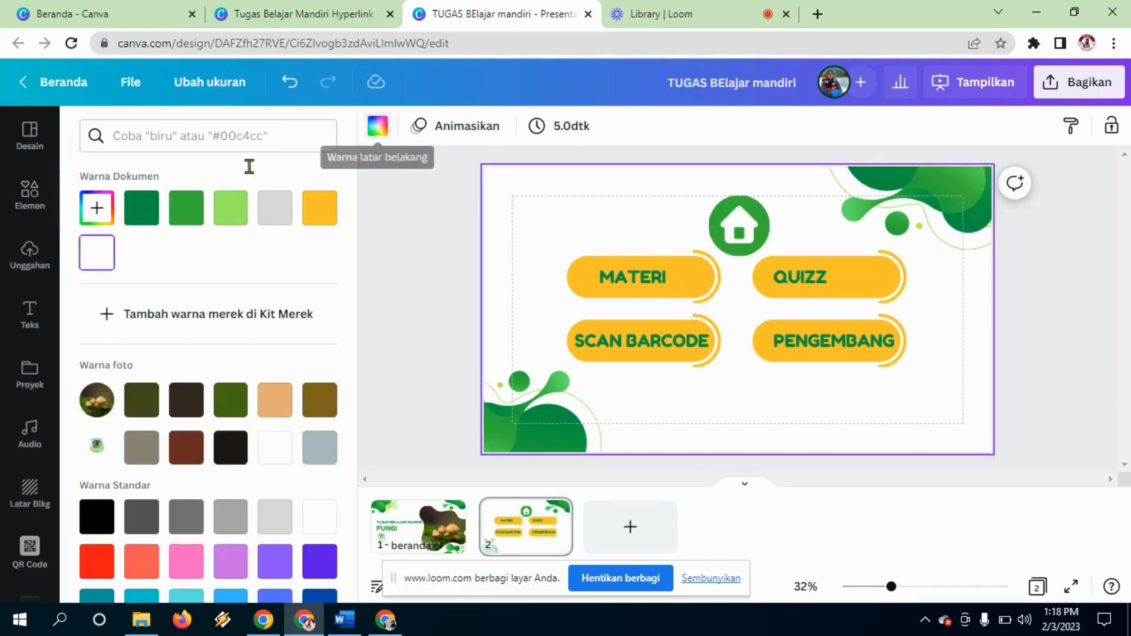
left_click(99, 212)
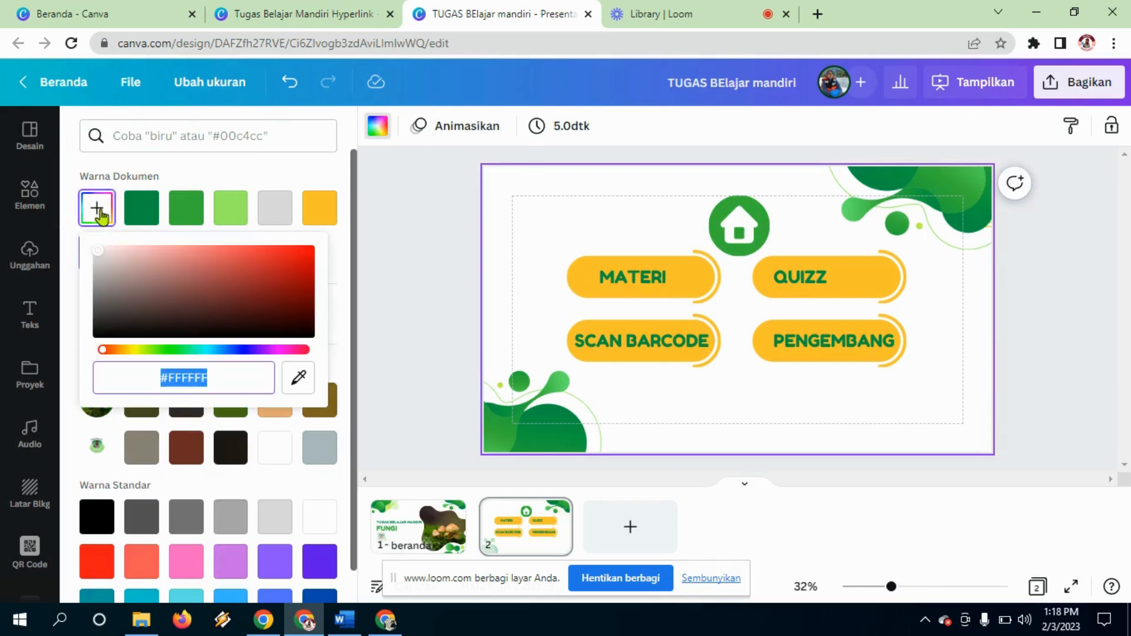
left_click(105, 259)
left_click_drag(107, 263, 101, 252)
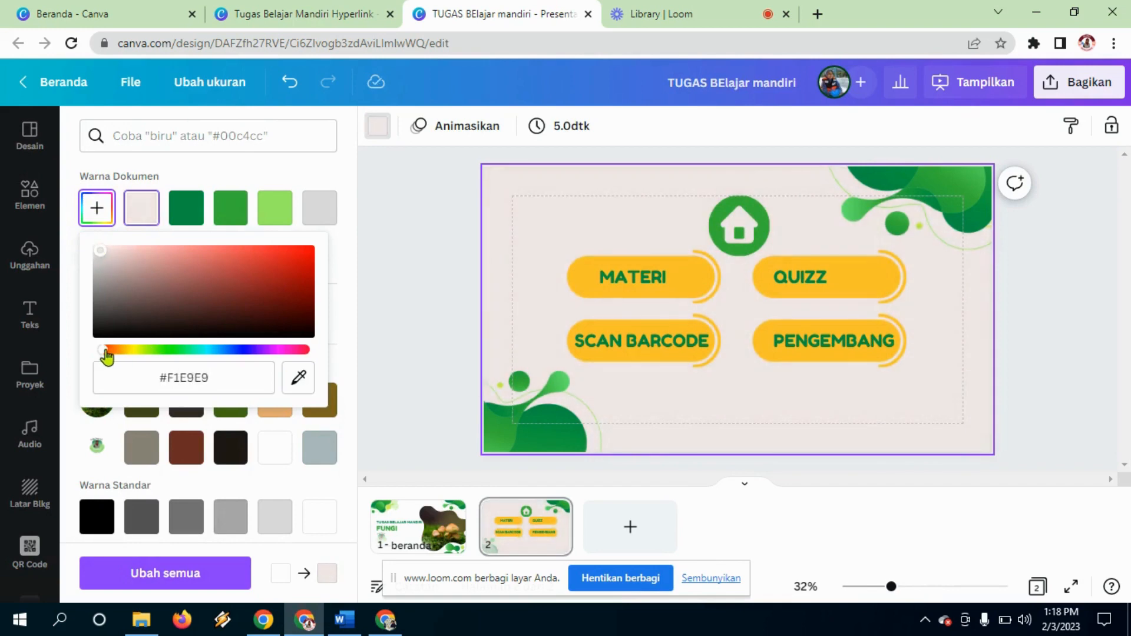
left_click_drag(112, 351, 170, 361)
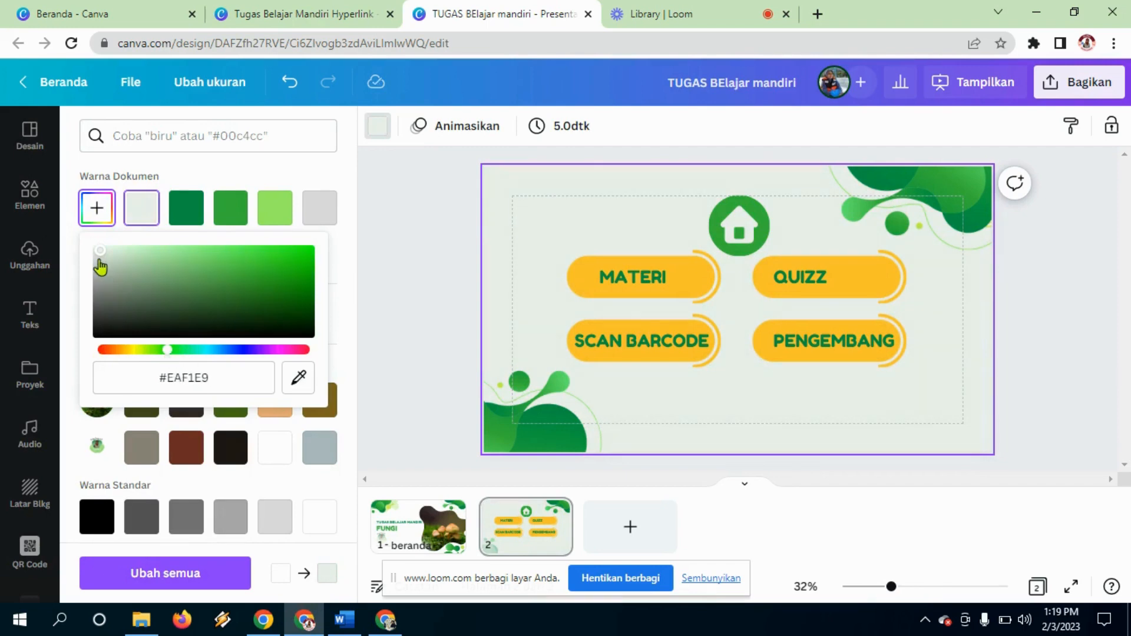
left_click_drag(101, 257, 112, 263)
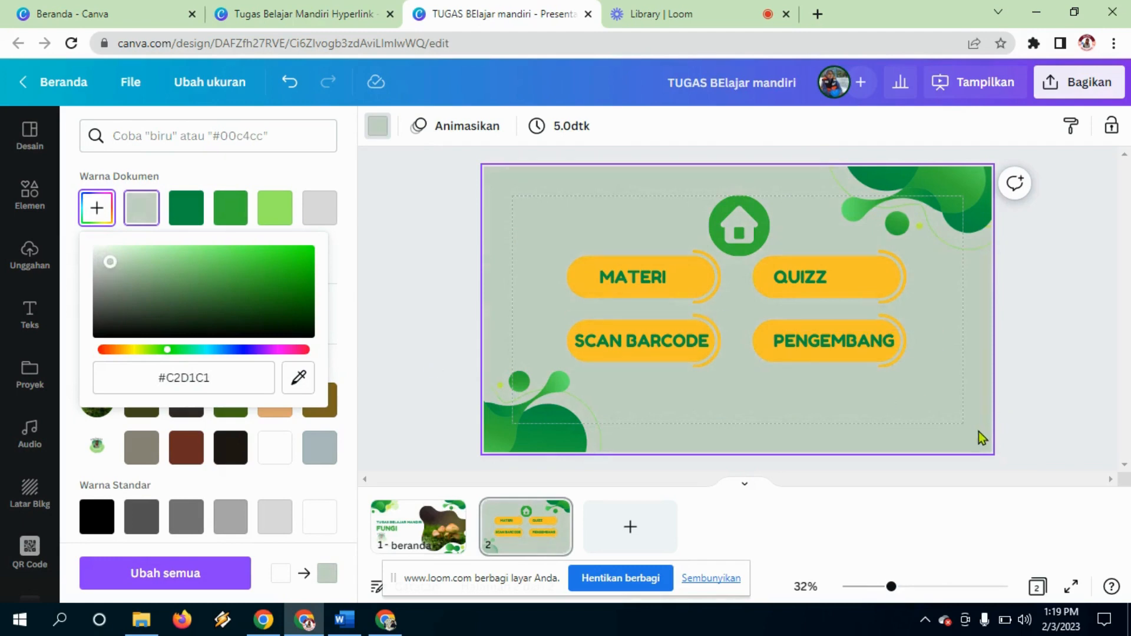
left_click(503, 549)
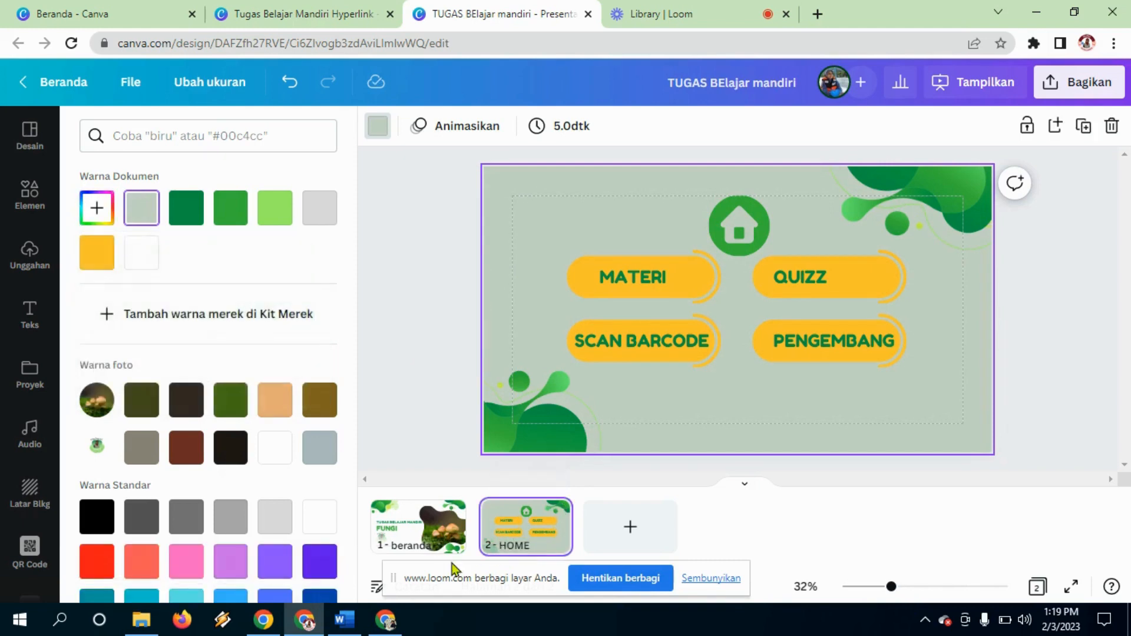
Step: Name the first page BERANDA and add a blank third page
double_click(424, 546)
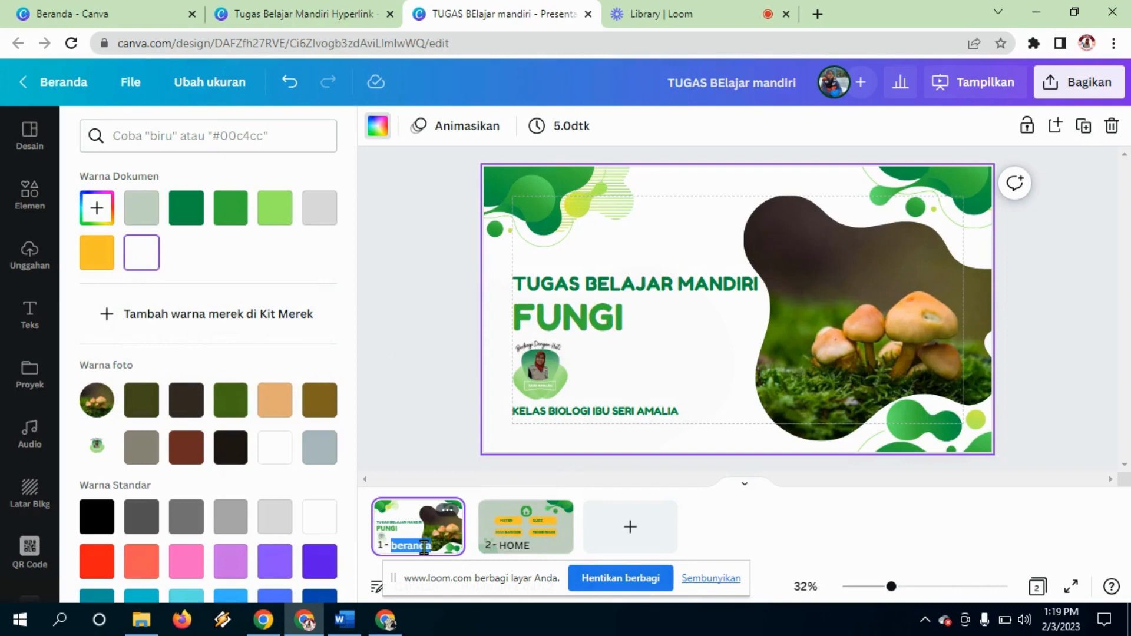
type("BERANDA")
left_click(628, 527)
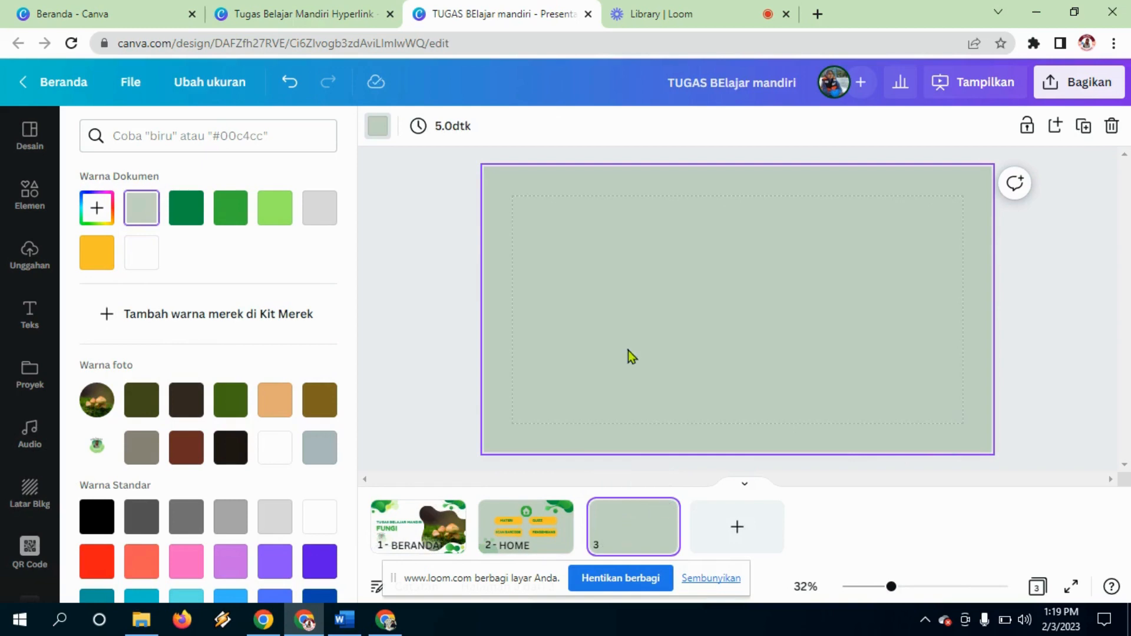
Step: Select the blank page 3 and show the Finance Company template's page layouts under Desain
left_click(628, 351)
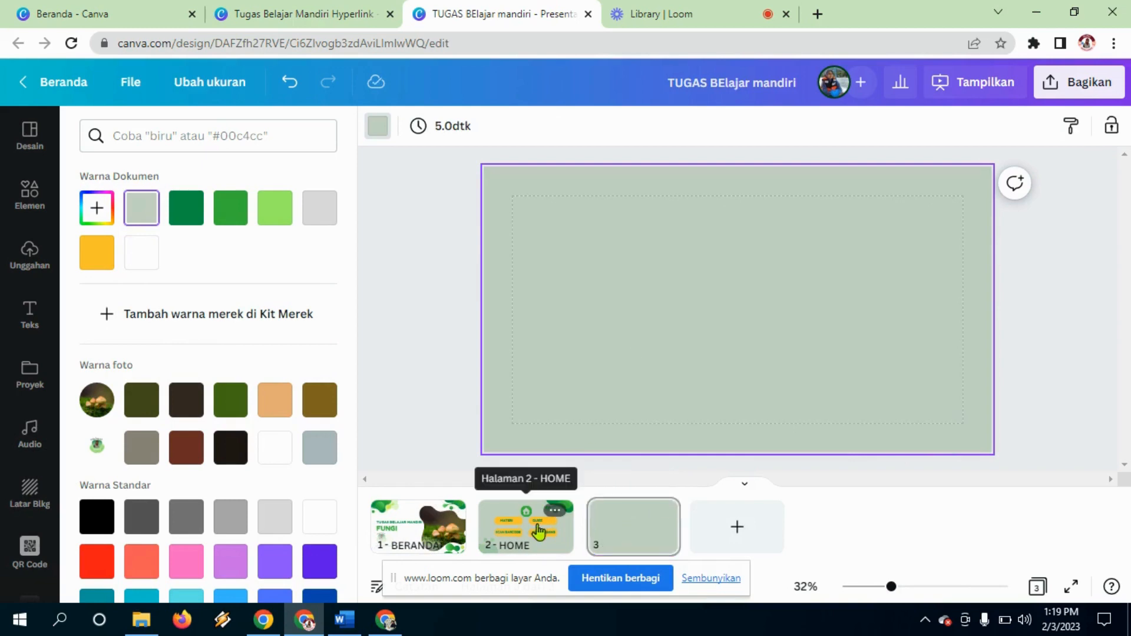
left_click(507, 532)
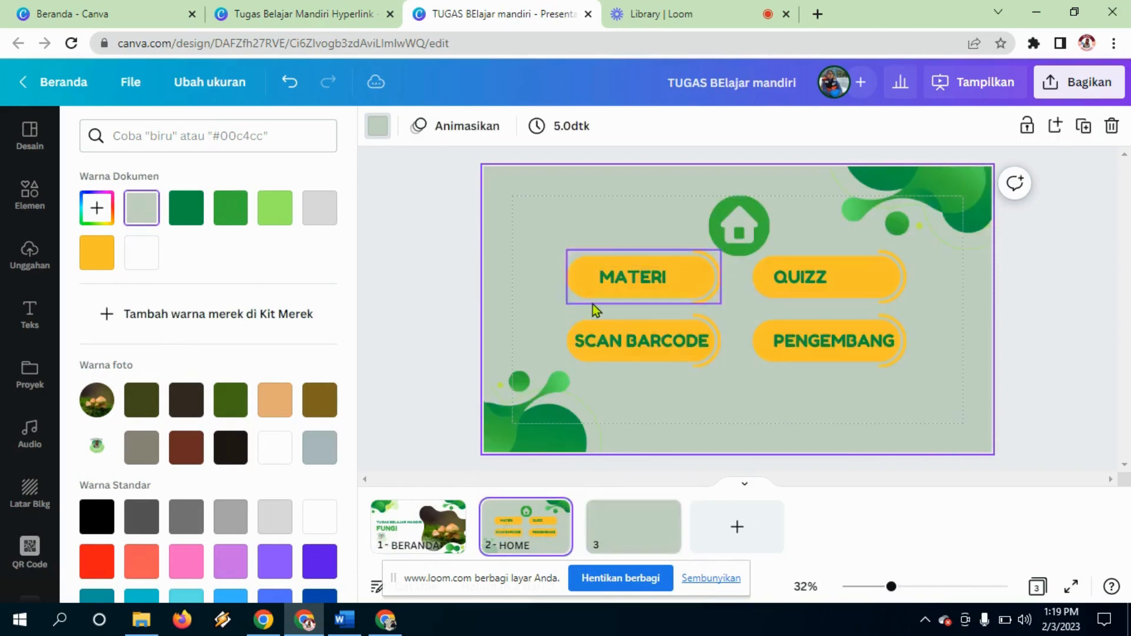
left_click(593, 522)
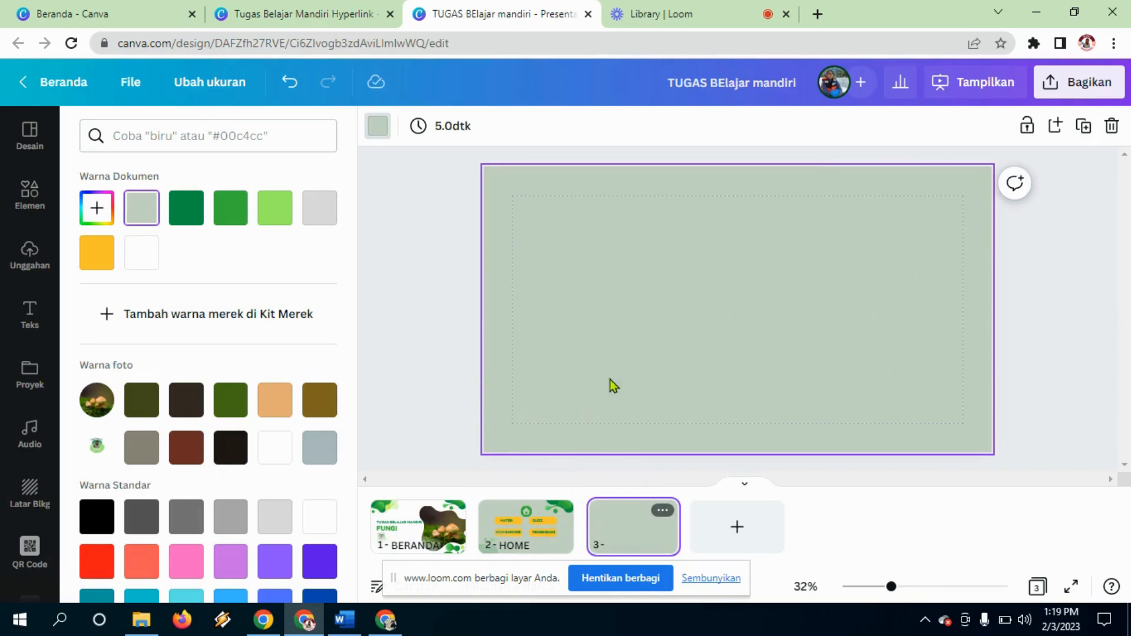
left_click(29, 134)
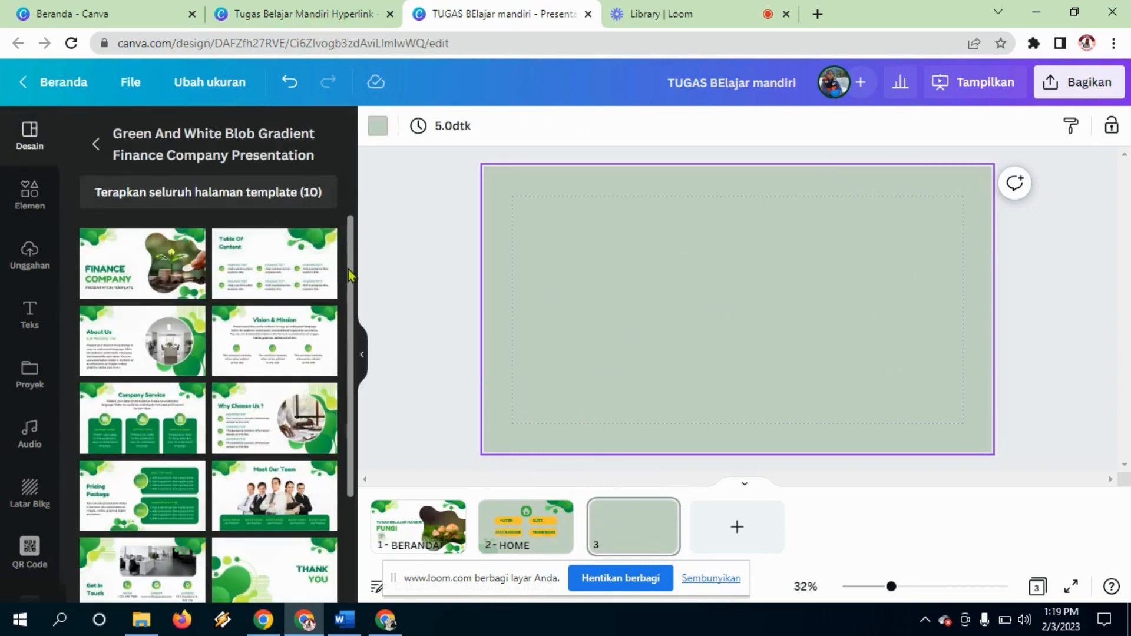
Step: Apply the template's Company Service layout to page 3
scroll(147, 270, "down", 2)
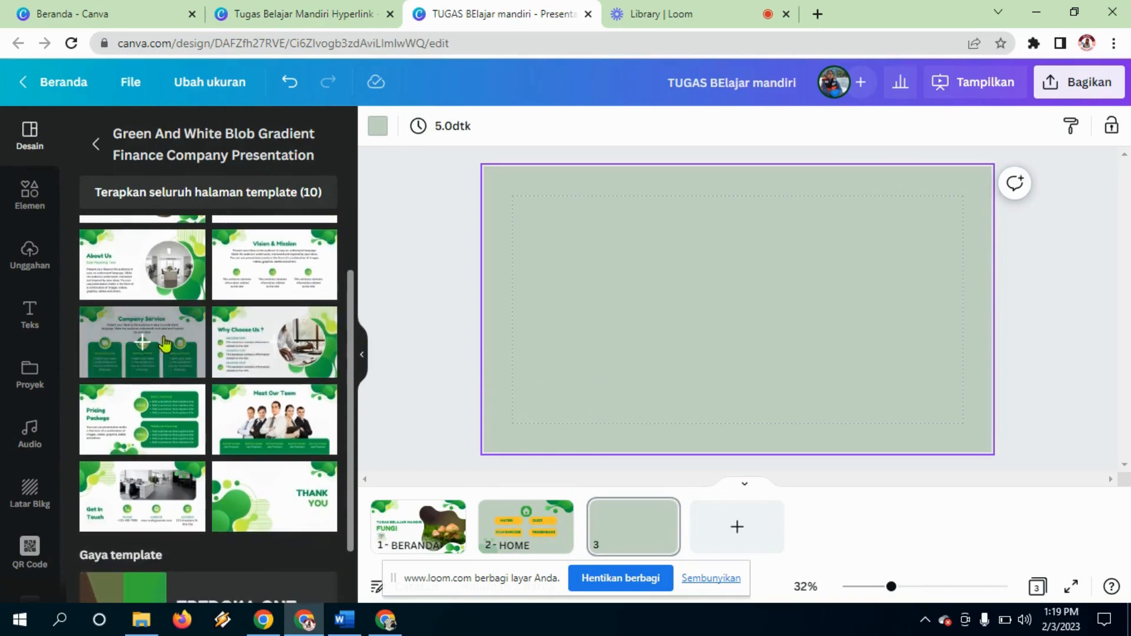
left_click(116, 344)
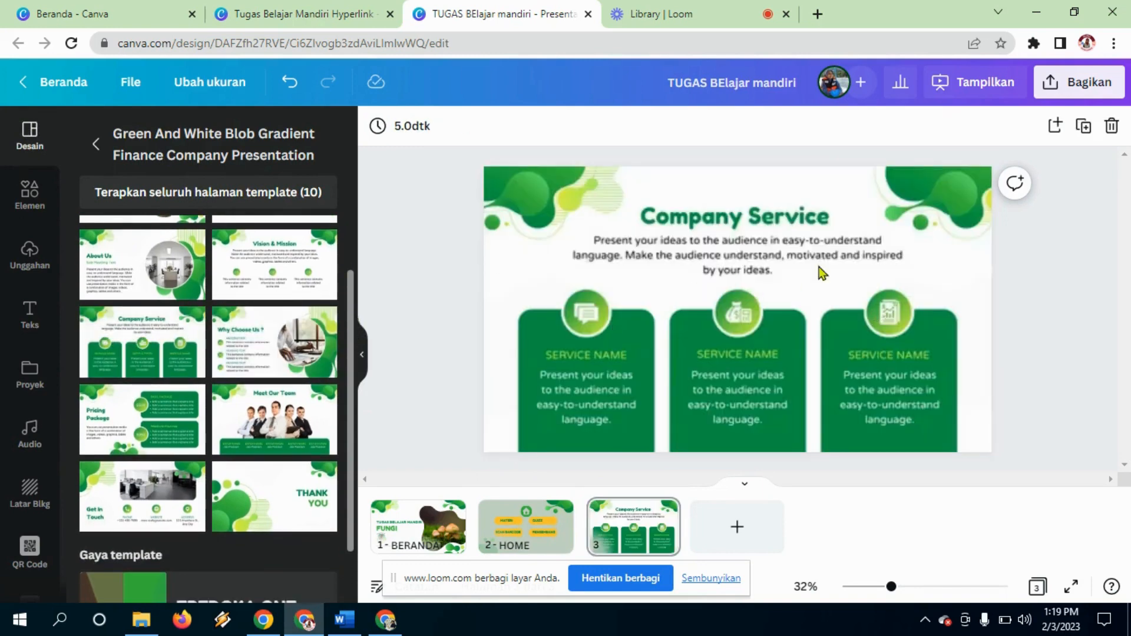
left_click(760, 218)
left_click(759, 216)
left_click(758, 214)
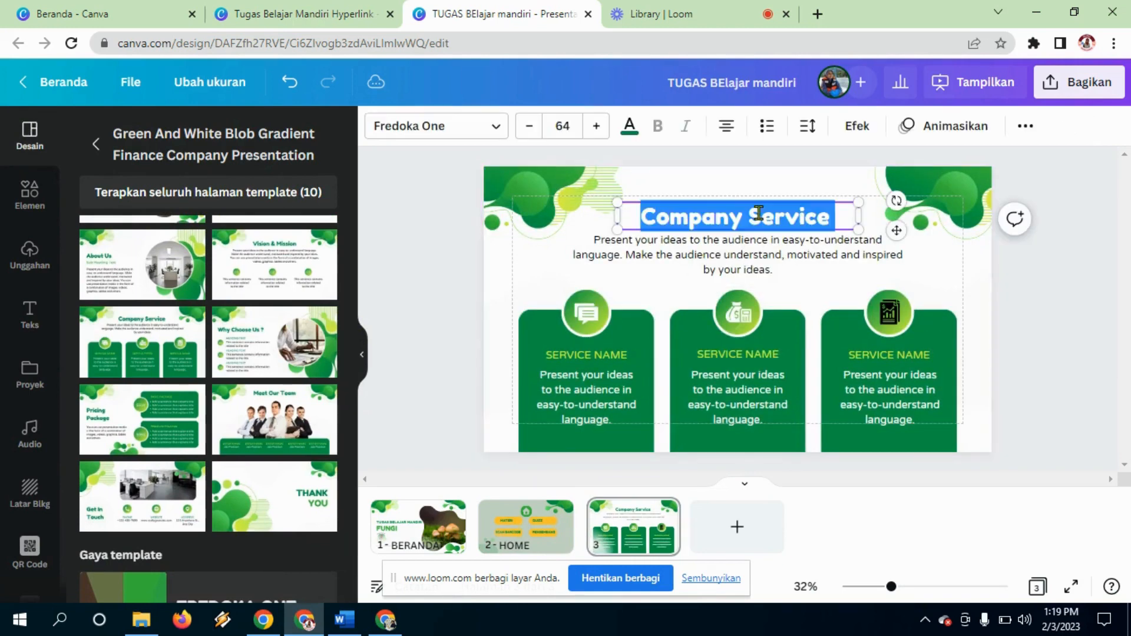
Step: Replace the Company Service title with MATERI and delete the paragraph beneath it
left_click(758, 214)
type("MA")
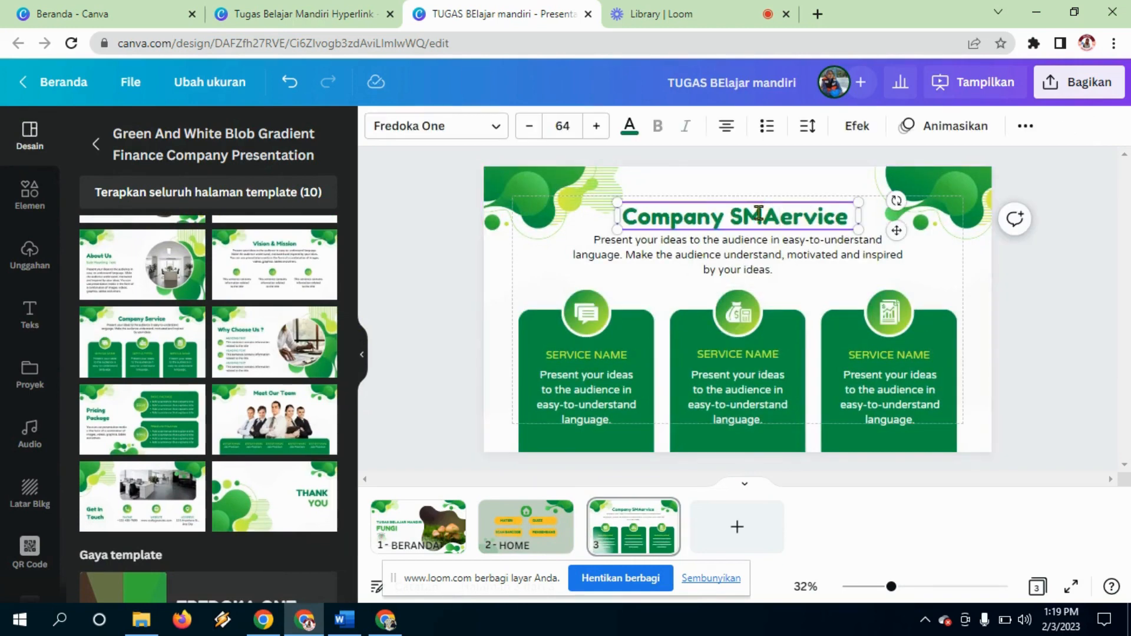
key("BackSpace")
key("BackSpace")
key("BackSpace")
key("BackSpace")
key("BackSpace")
key("BackSpace")
key("BackSpace")
key("BackSpace")
key("BackSpace")
key("BackSpace")
key("BackSpace")
key("Delete")
key("Delete")
key("Delete")
key("Delete")
key("Delete")
key("Delete")
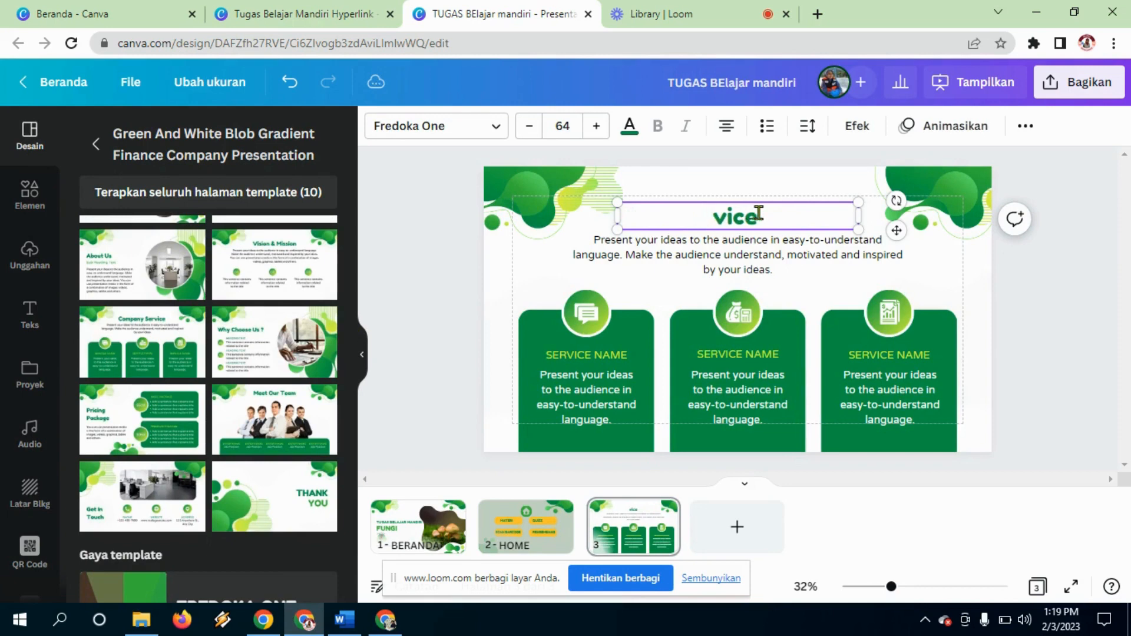
type("MATERI")
left_click(761, 252)
key("Delete")
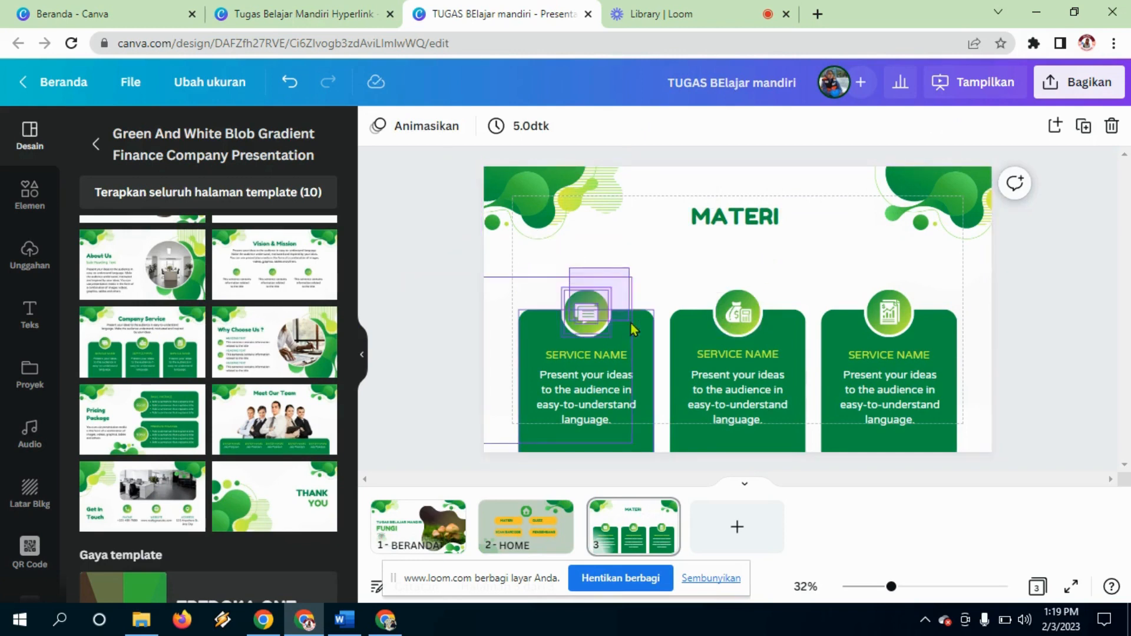
Step: Shrink the three service cards and move them up below the MATERI title
left_click(635, 453)
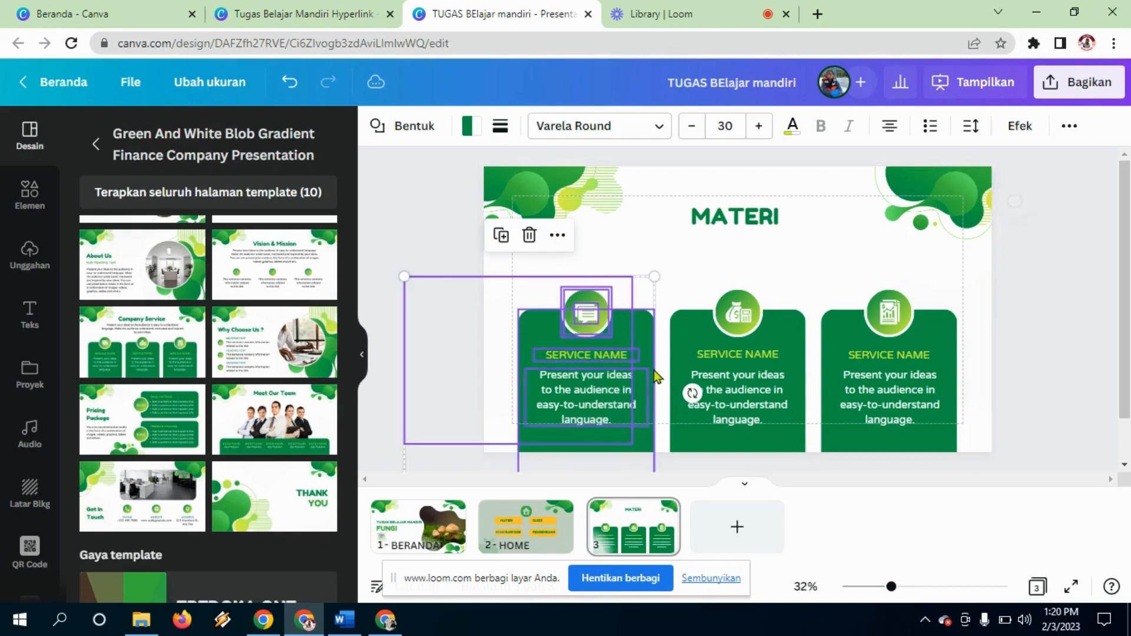
left_click(780, 283)
left_click_drag(463, 277, 1003, 294)
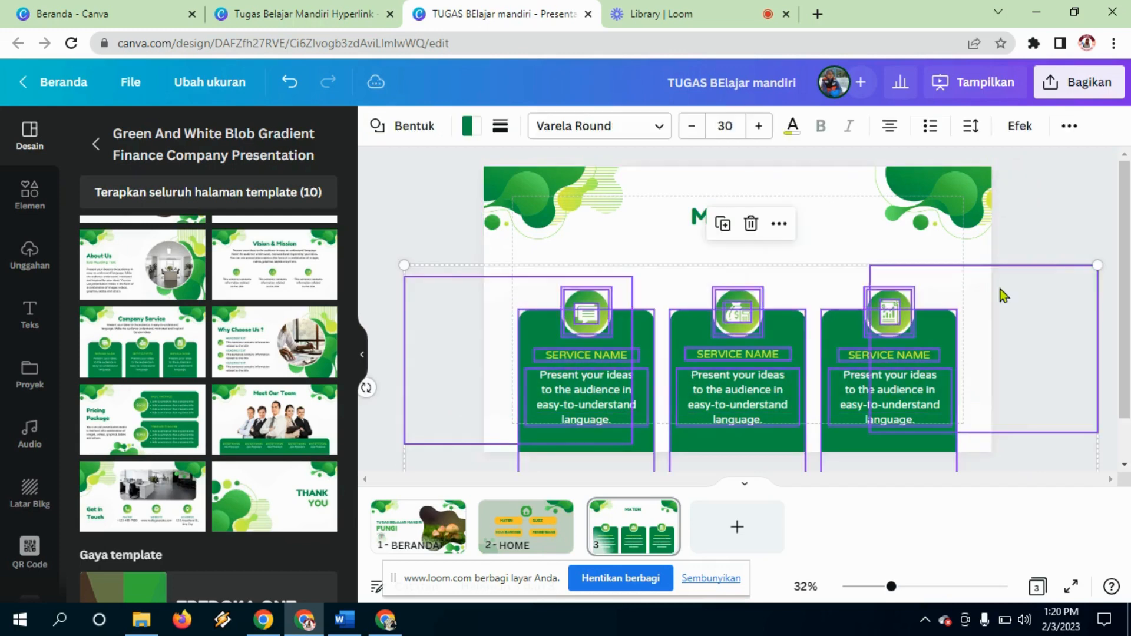
left_click_drag(1099, 265, 961, 332)
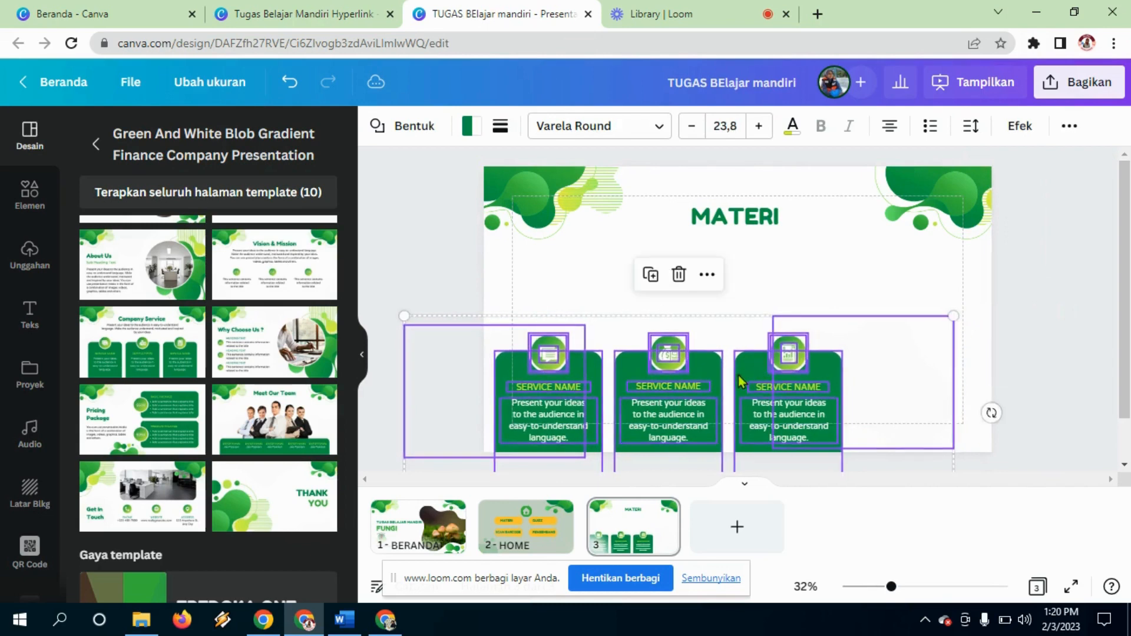
left_click_drag(738, 375, 764, 305)
left_click_drag(766, 294, 767, 284)
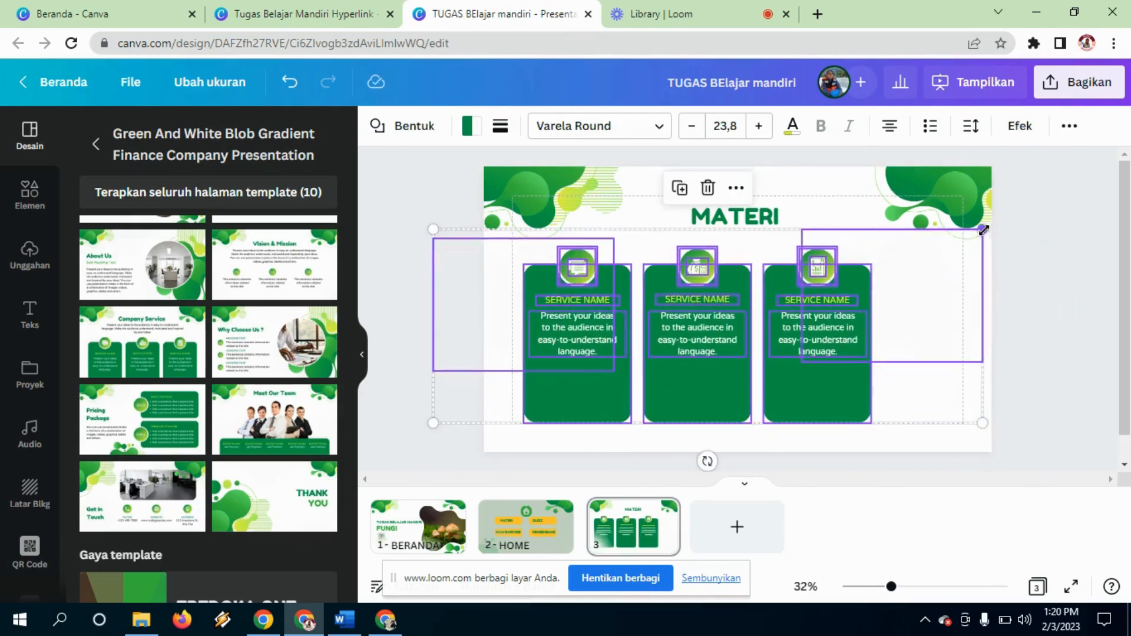
left_click_drag(982, 230, 927, 248)
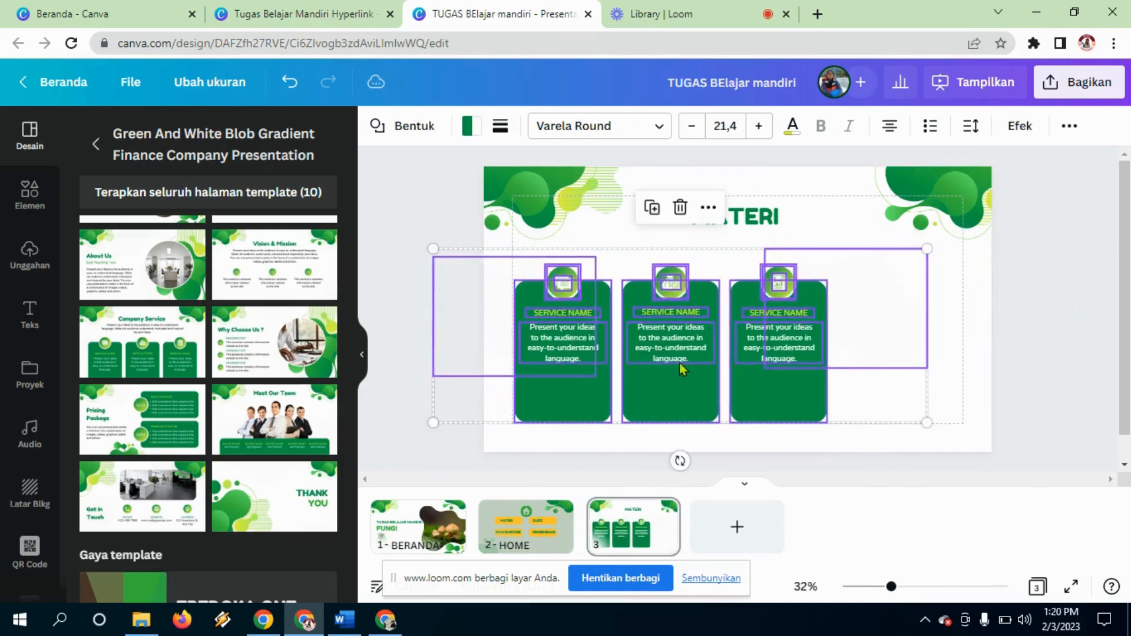
left_click_drag(680, 363, 680, 348)
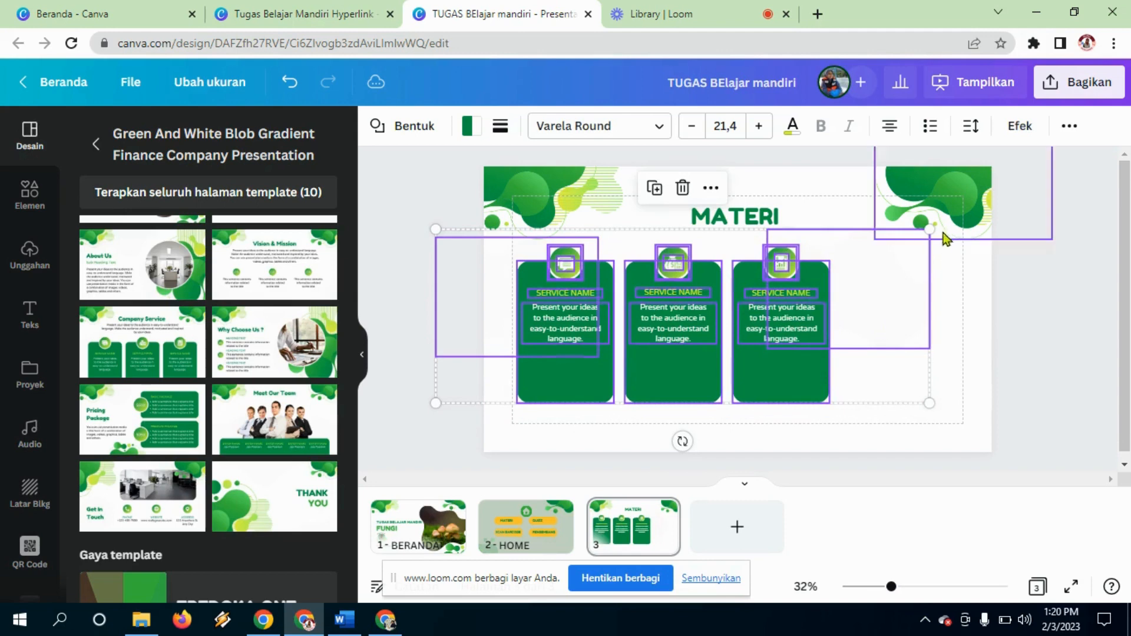
Step: Duplicate the third card to create a fourth Service Name card
left_click(1026, 358)
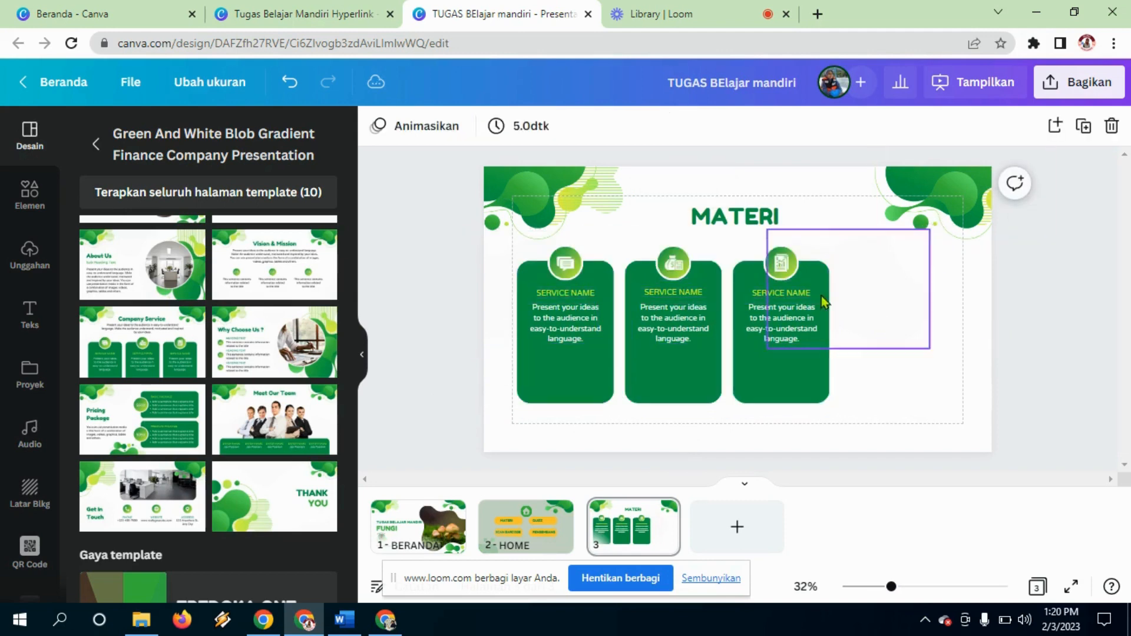
left_click_drag(745, 241, 905, 374)
key("shift+Right")
key("shift+Down")
key("ctrl+d")
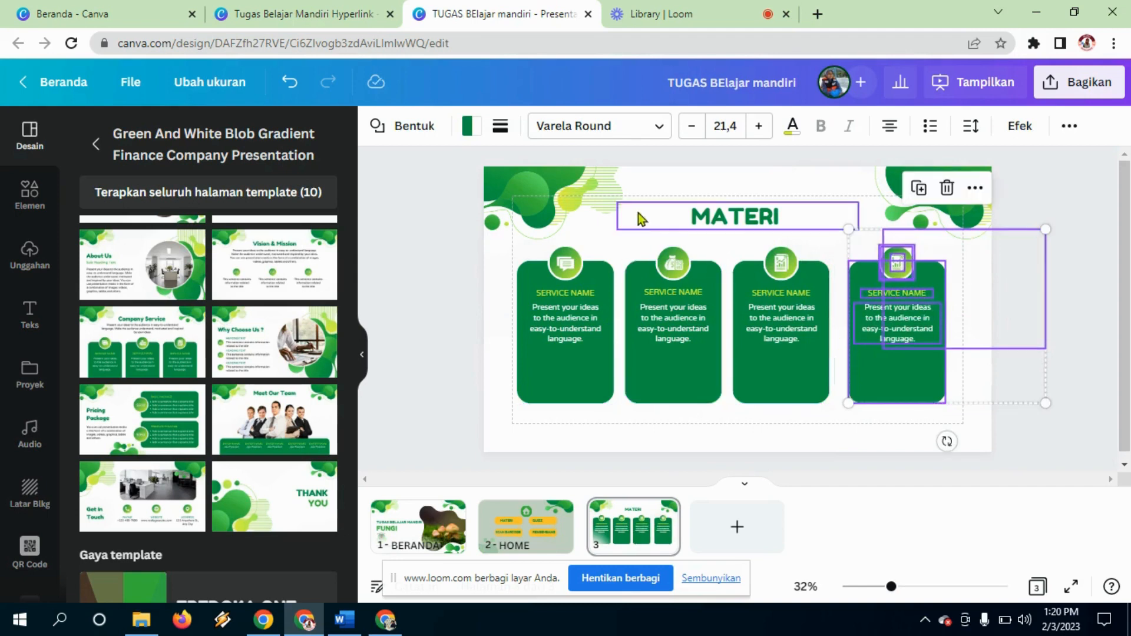
Step: Delete the first card's placeholder paragraph and retitle it ZYGOMYCOTA
left_click(550, 292)
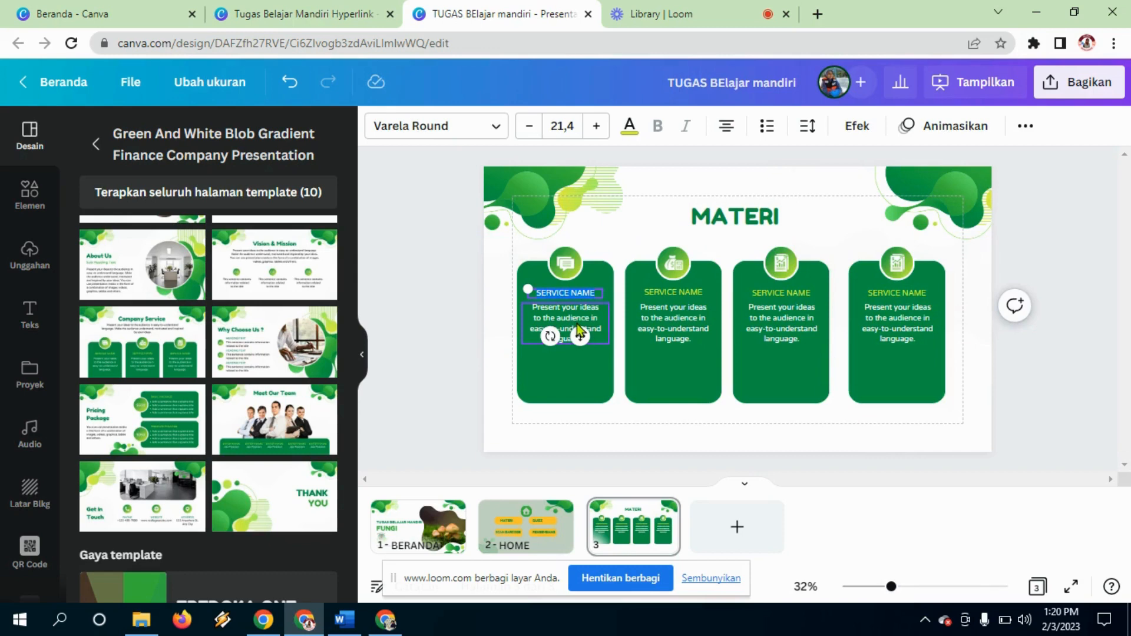
key("Delete")
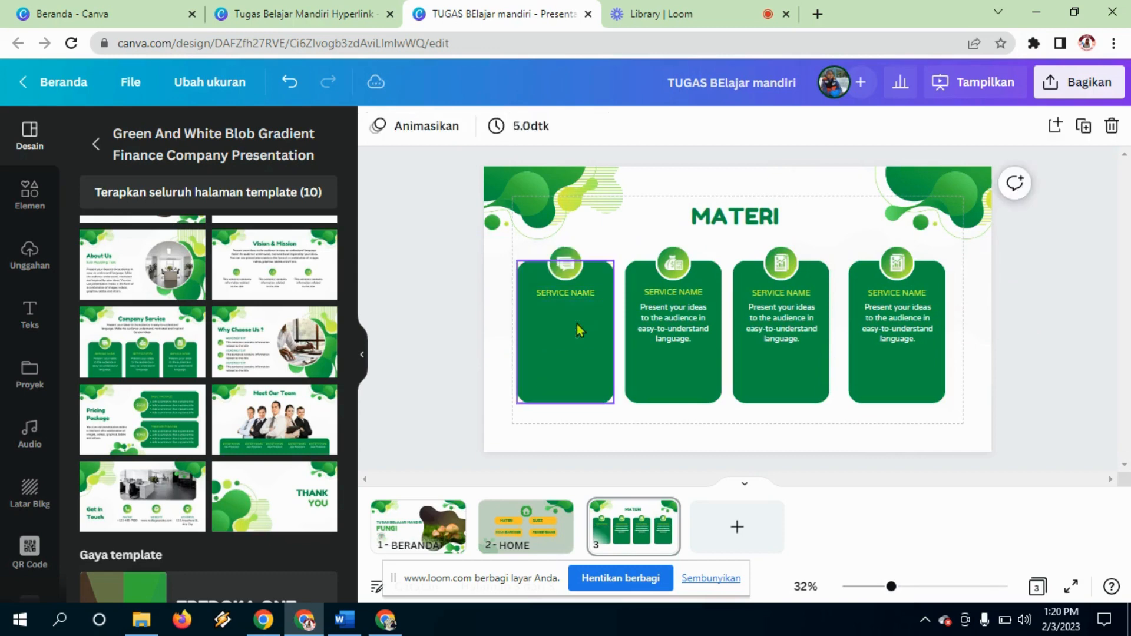
double_click(572, 293)
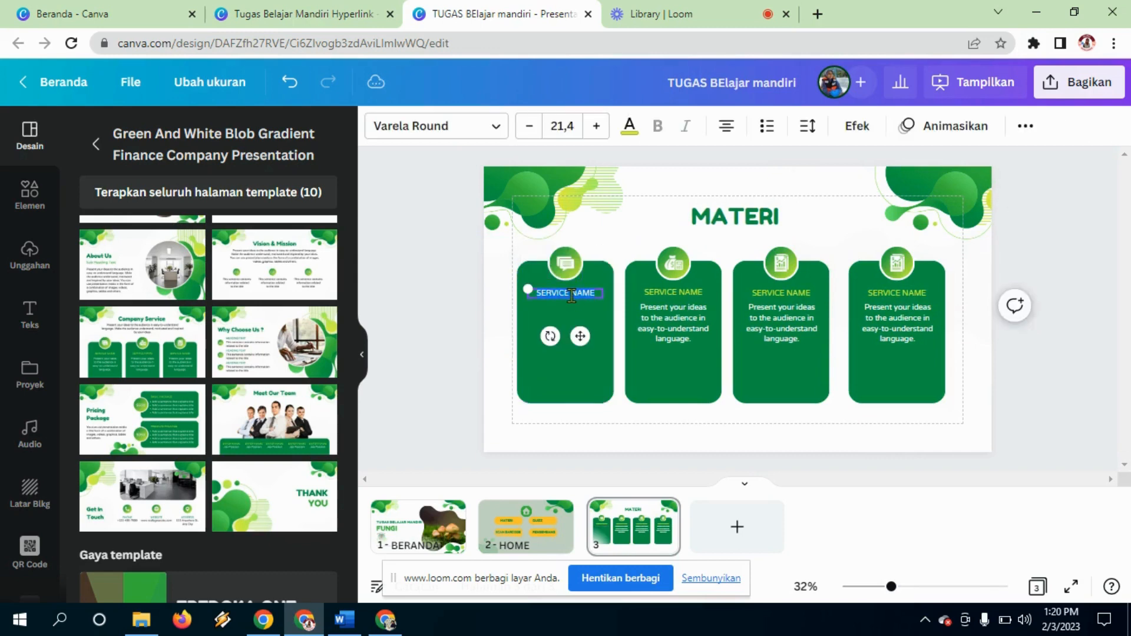
type("zygomycota")
Step: Retitle the other three cards ASCOMYCOTA, BASIDIOMYCOTA and DEUTEROMYCOTA
left_click(663, 296)
left_click(664, 296)
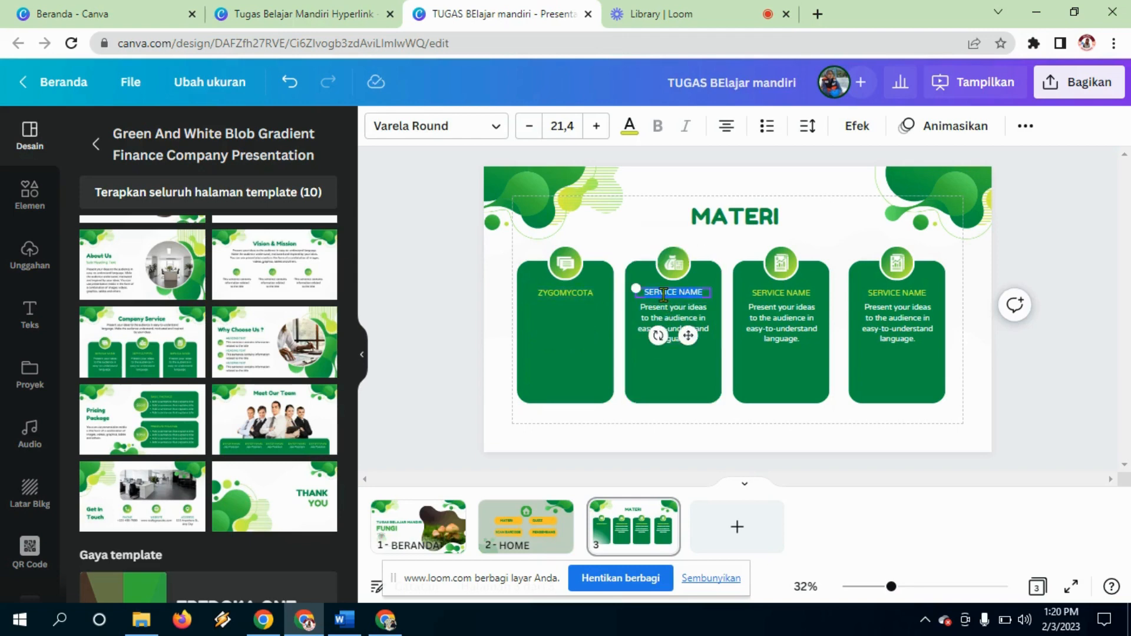
type("ascomycota")
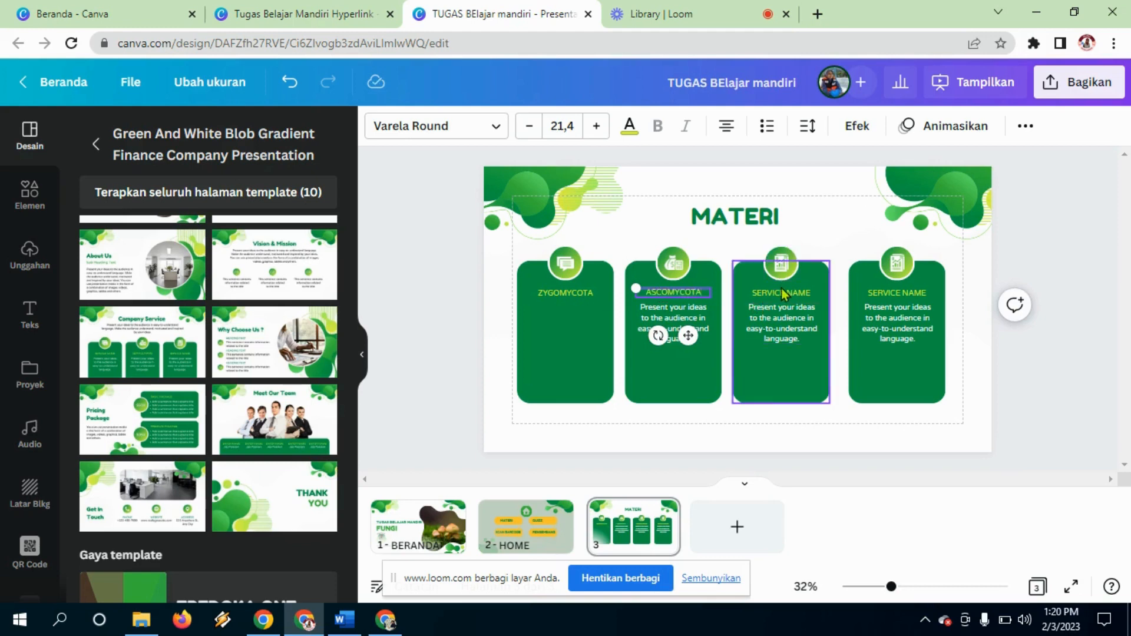
left_click(781, 288)
double_click(781, 292)
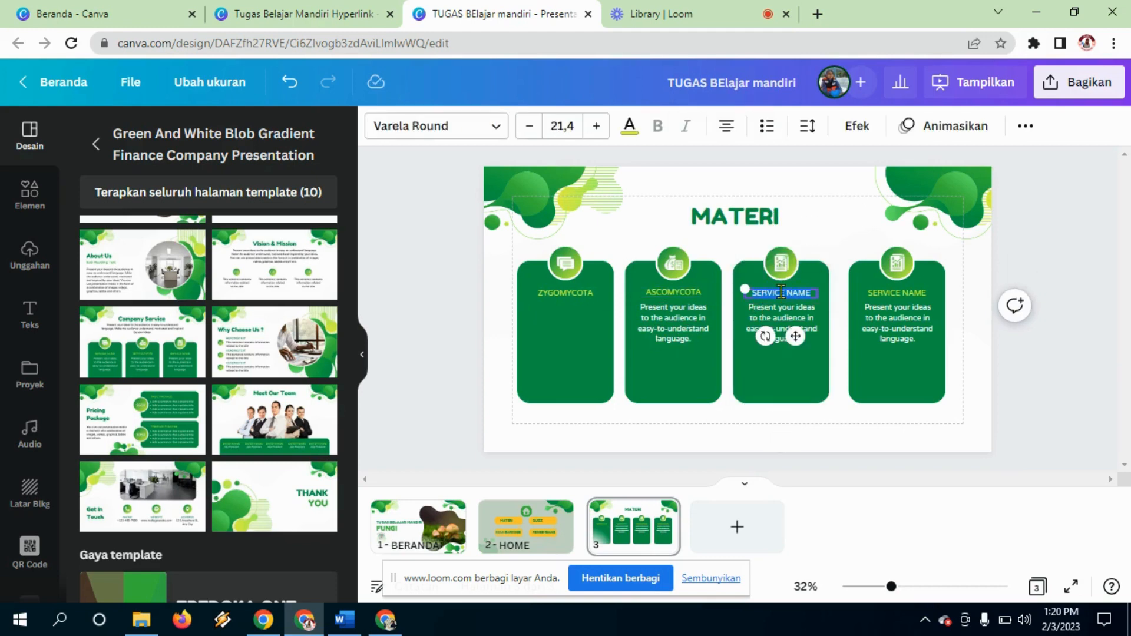
type("basidiomycota")
left_click(878, 294)
double_click(877, 293)
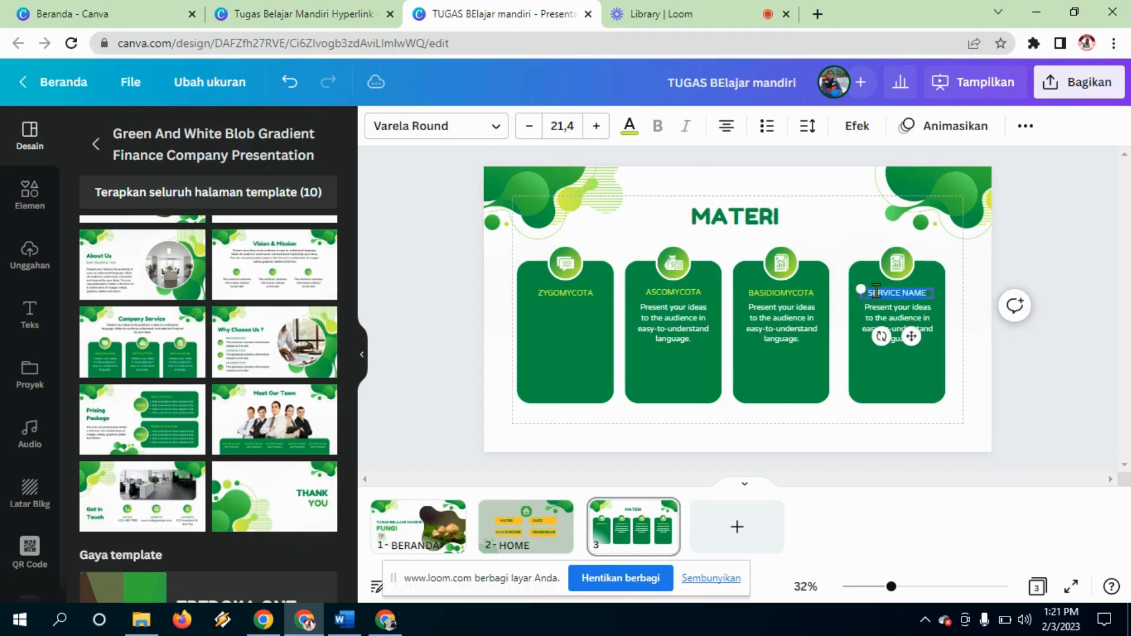
type("deuteromycota")
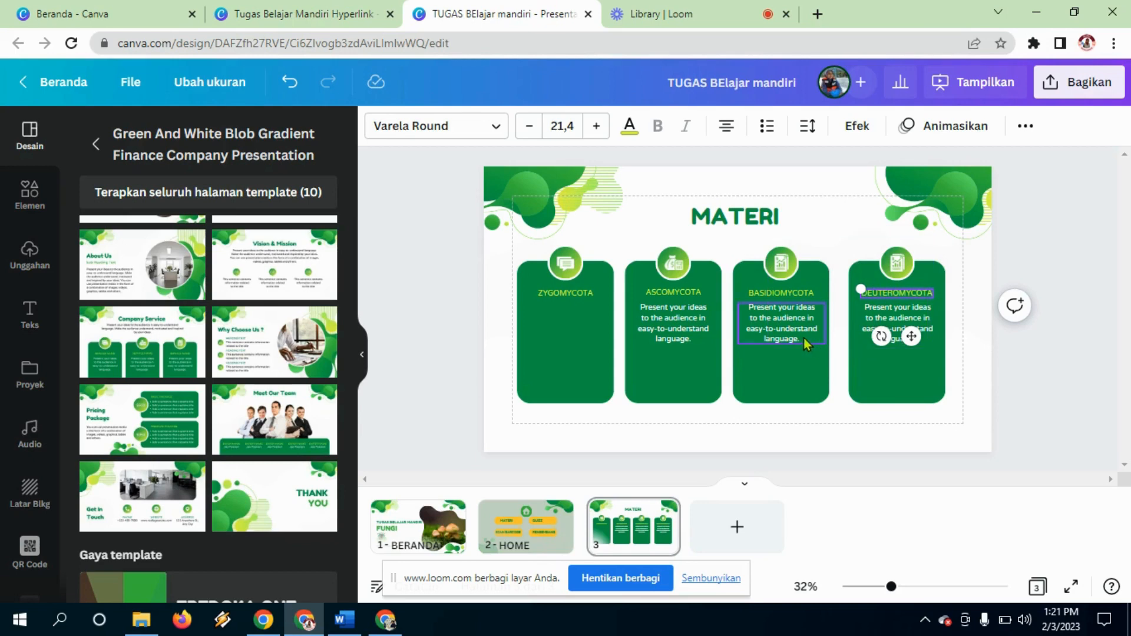
Step: Delete the placeholder paragraphs from the third, second and fourth cards
left_click(803, 337)
key("Delete")
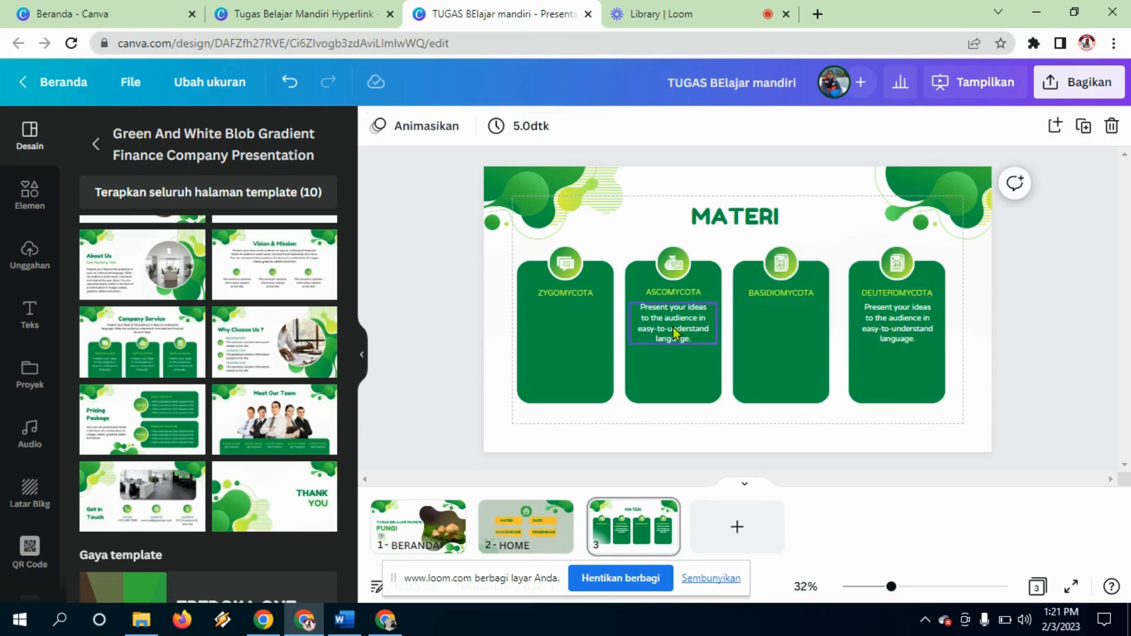
left_click(673, 328)
key("Delete")
left_click(896, 335)
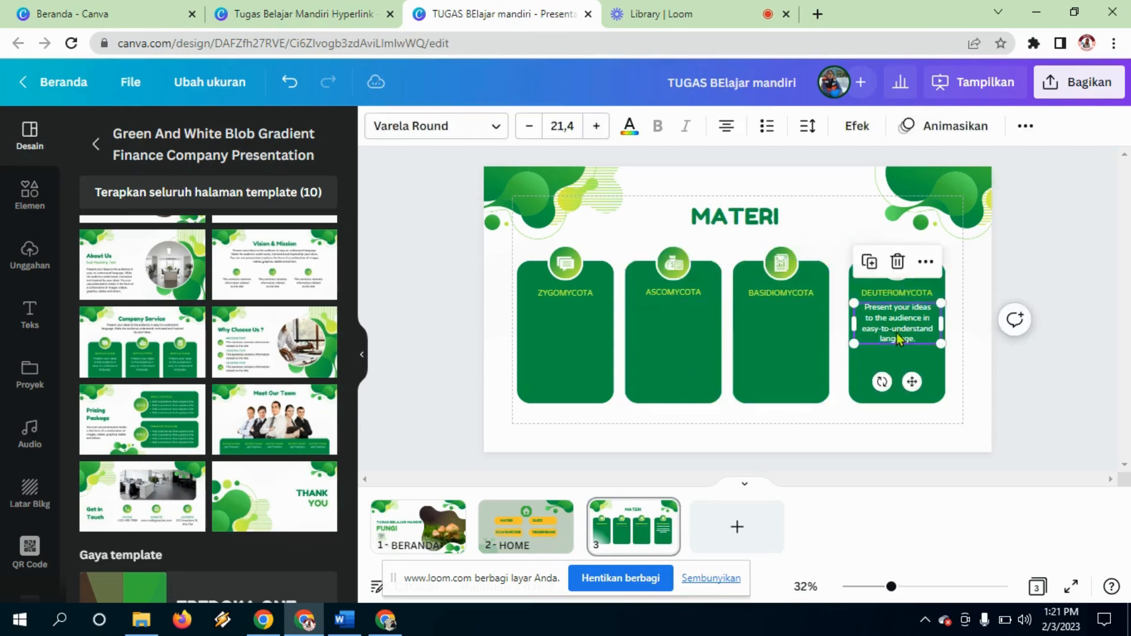
key("Delete")
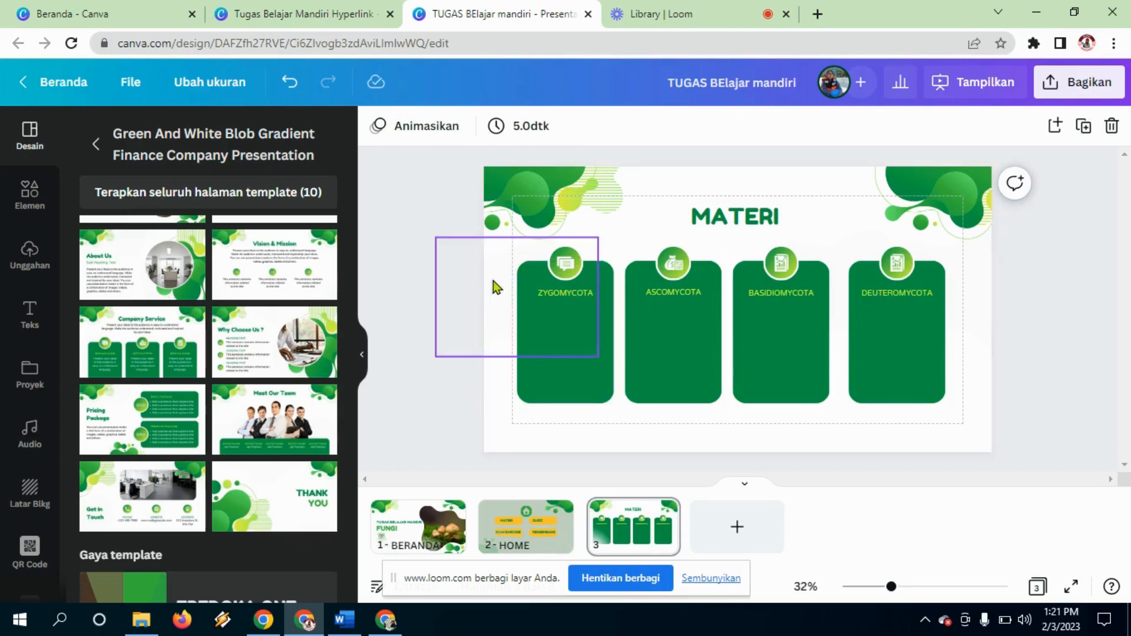
Step: Group the ZYGOMYCOTA card with its contents using Kelompokkan and nudge it slightly right
mouse_move(506, 267)
left_mouse_down()
mouse_move(525, 272)
mouse_move(495, 268)
left_mouse_up()
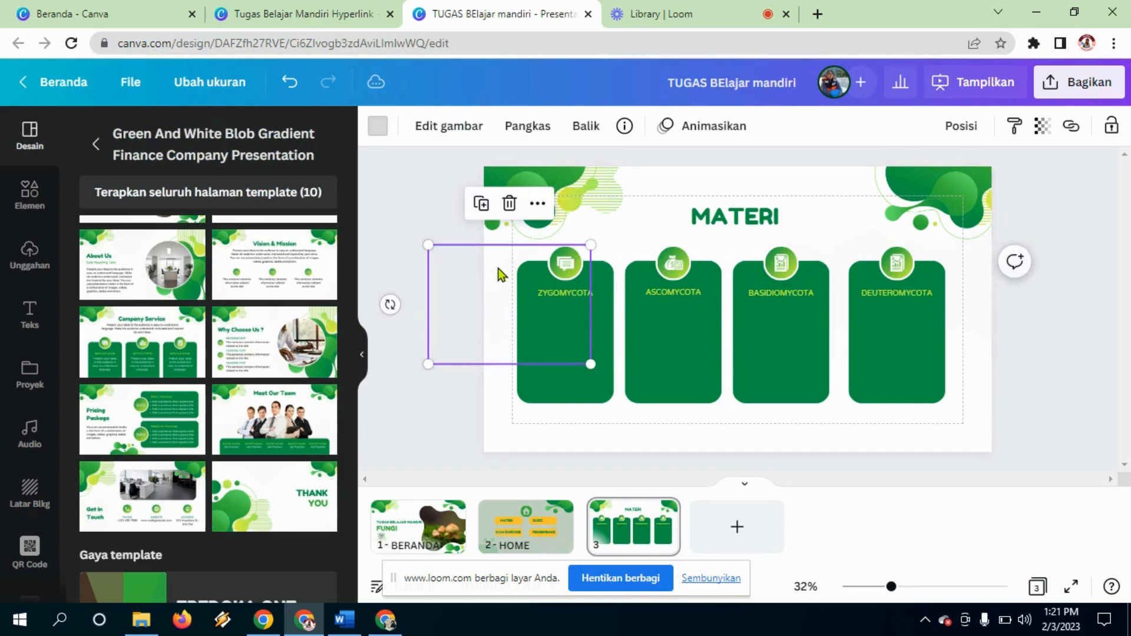
left_click(492, 266)
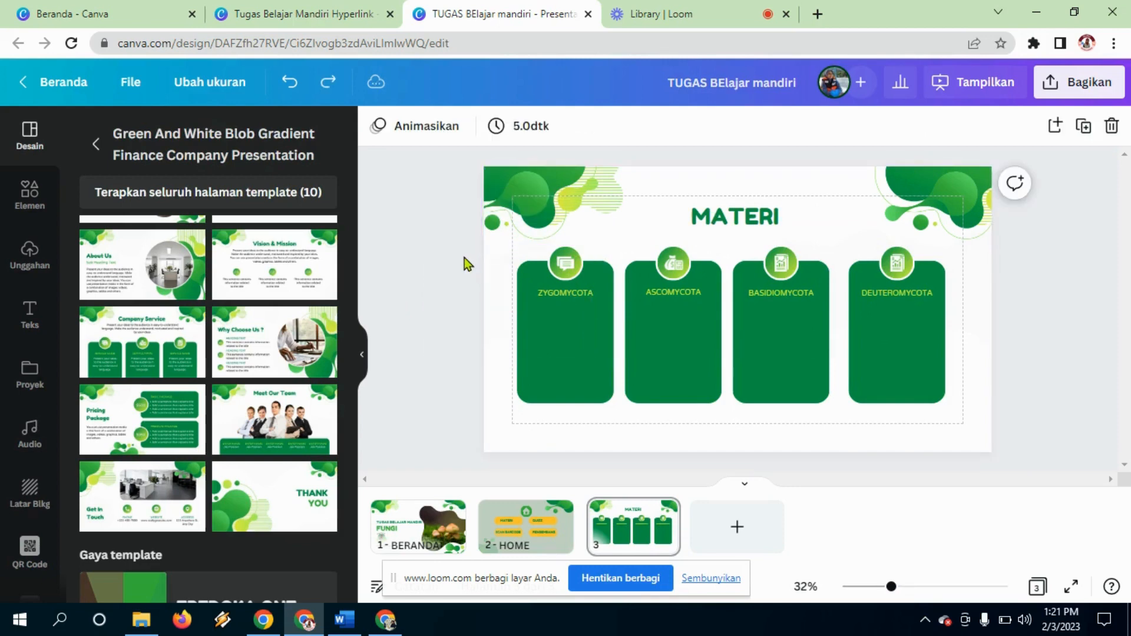
left_click_drag(483, 259, 595, 376)
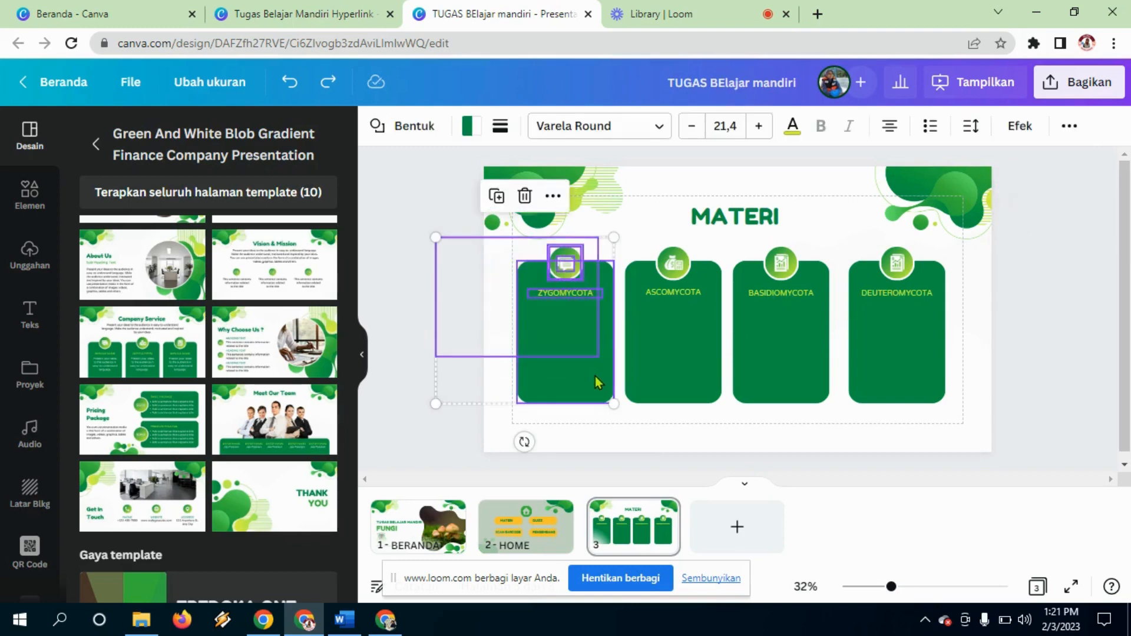
left_click(1068, 131)
left_click(879, 166)
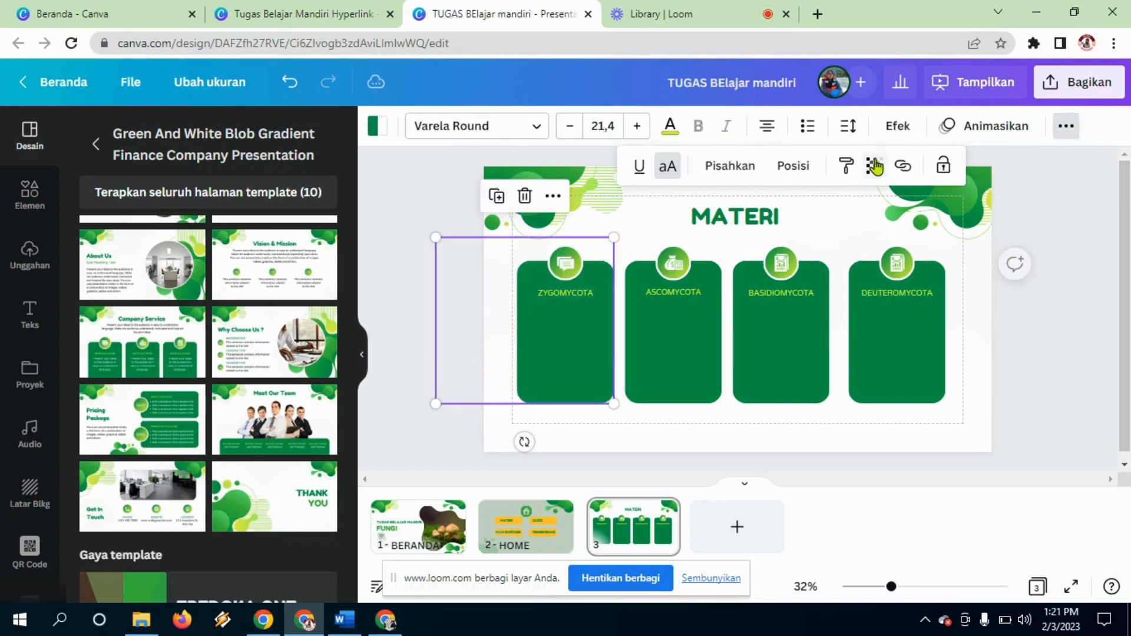
mouse_move(563, 370)
left_mouse_down()
mouse_move(550, 371)
mouse_move(575, 361)
mouse_move(550, 376)
mouse_move(567, 370)
left_mouse_up()
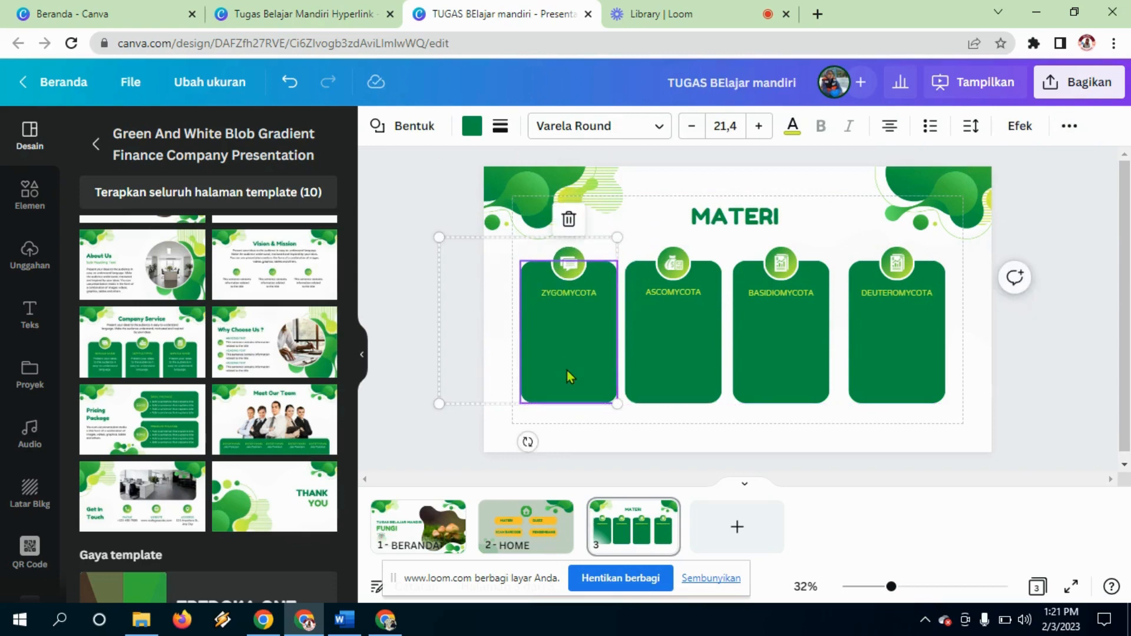
left_click(997, 352)
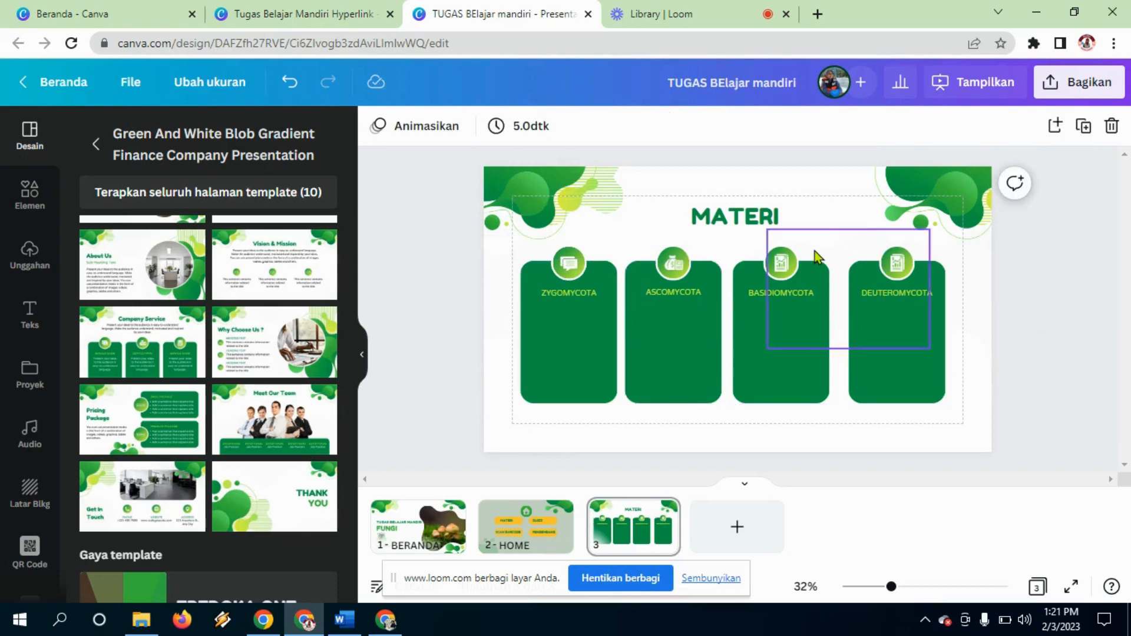
Step: Group the ASCOMYCOTA card, then group the BASIDIOMYCOTA and DEUTEROMYCOTA card elements
left_click_drag(639, 253, 683, 373)
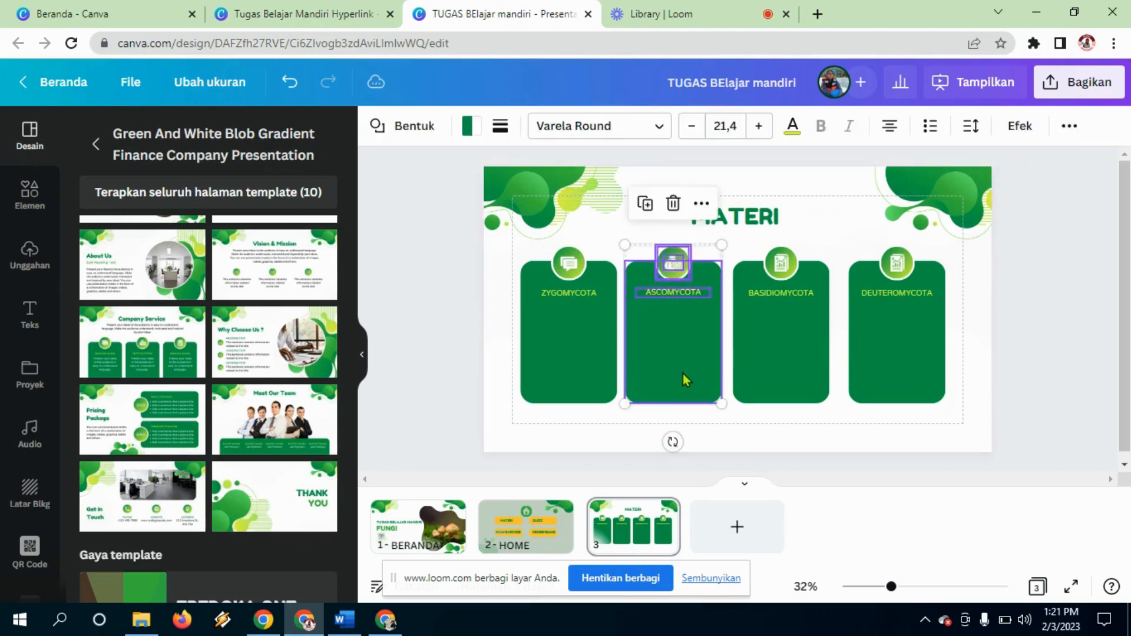
left_click(1068, 126)
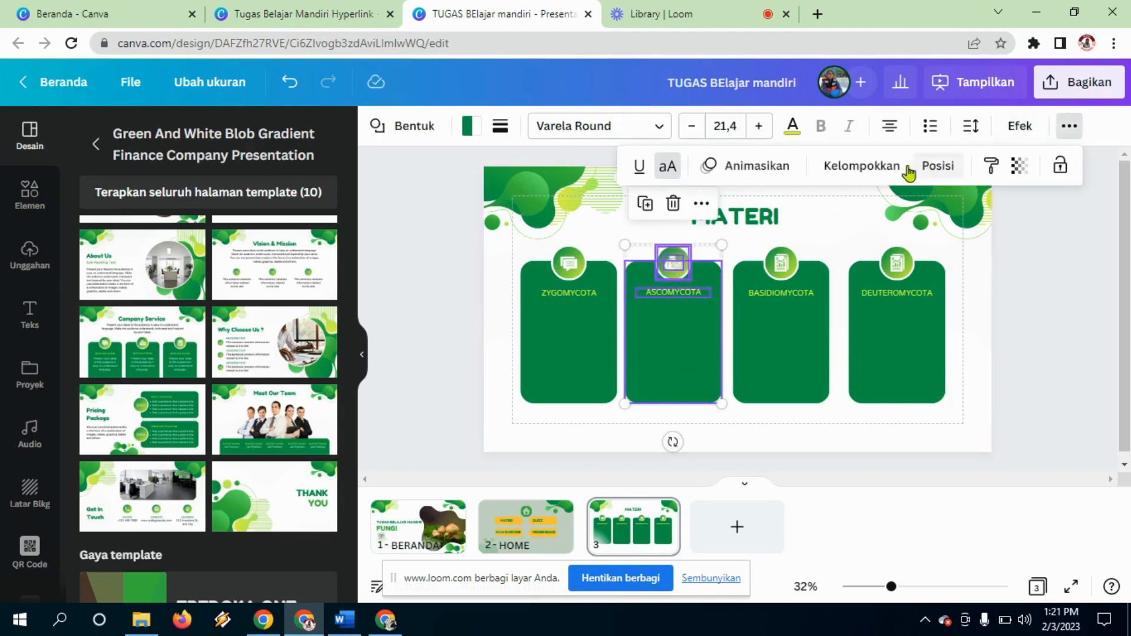
left_click(874, 167)
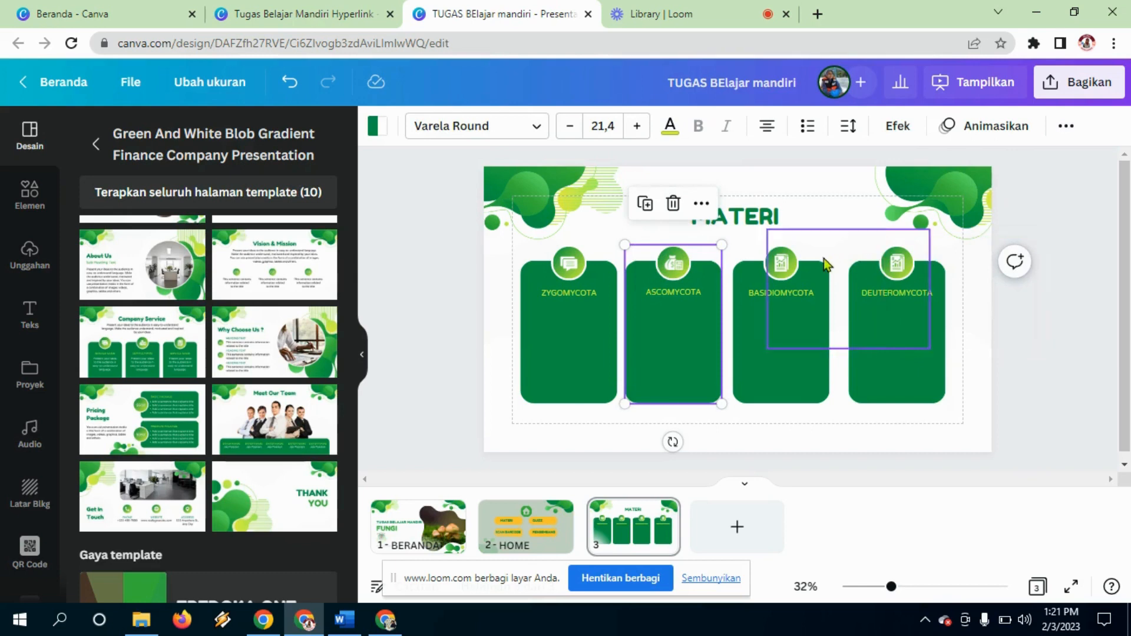
left_click_drag(744, 248, 790, 309)
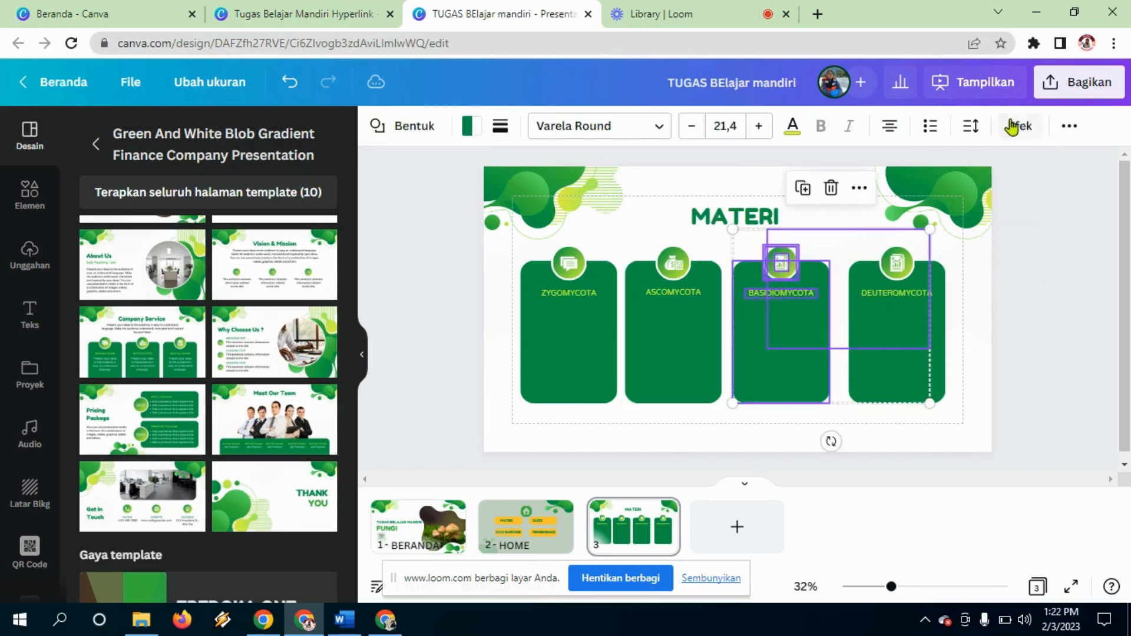
left_click(1069, 126)
left_click(883, 167)
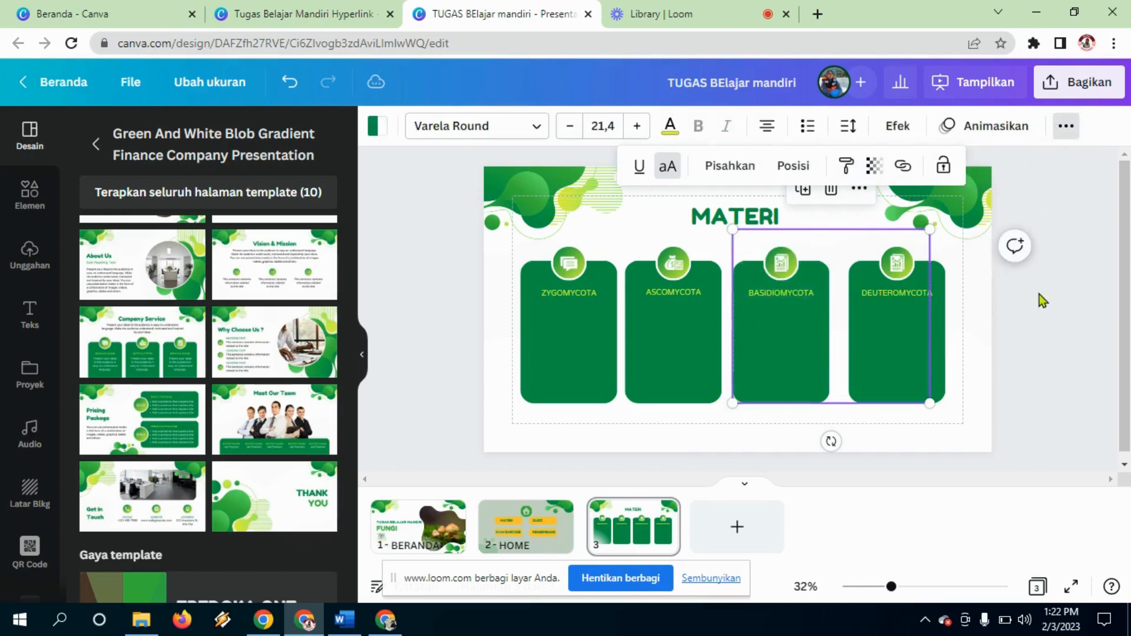
Step: Undo the last change and shift the BASIDIOMYCOTA card so the four cards are evenly spaced
left_click(928, 330)
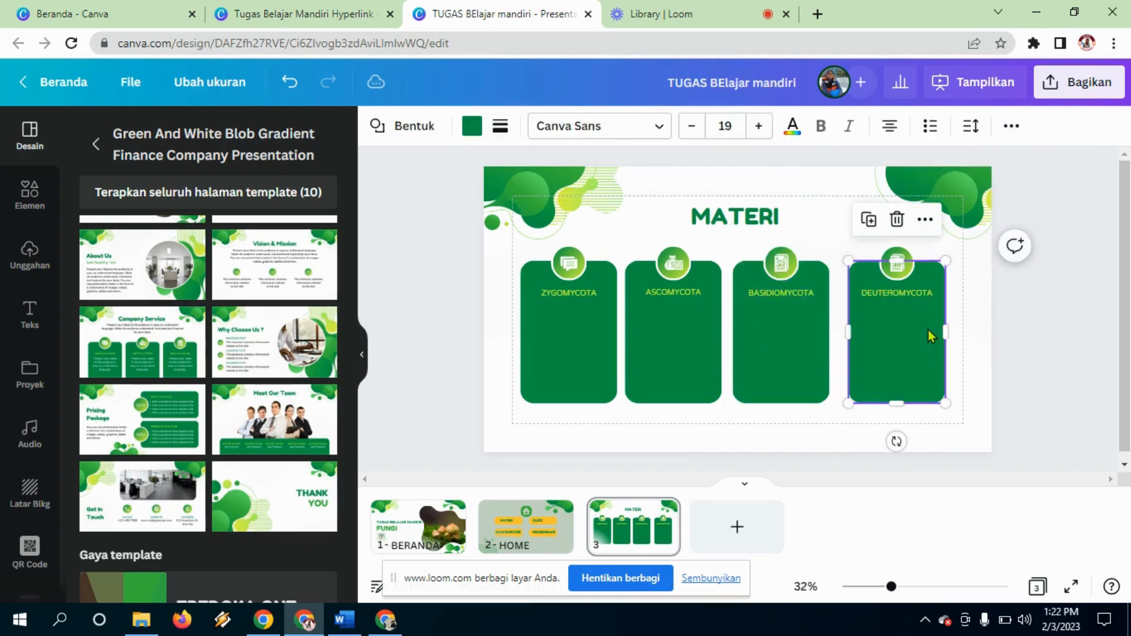
left_click(850, 247)
key("ctrl+z")
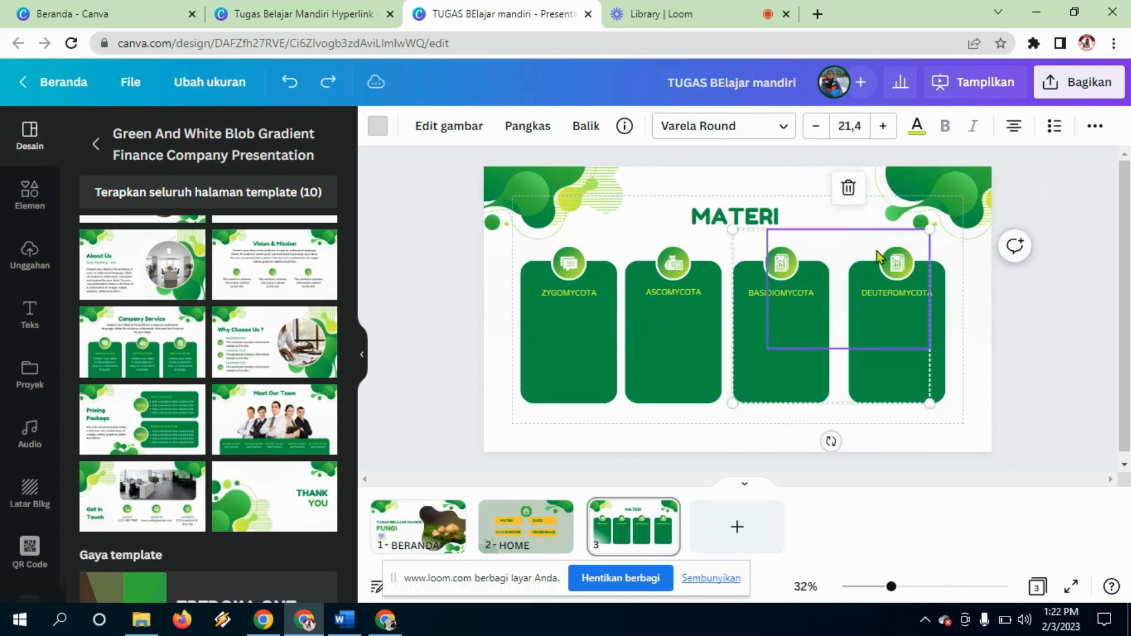
left_click(1027, 341)
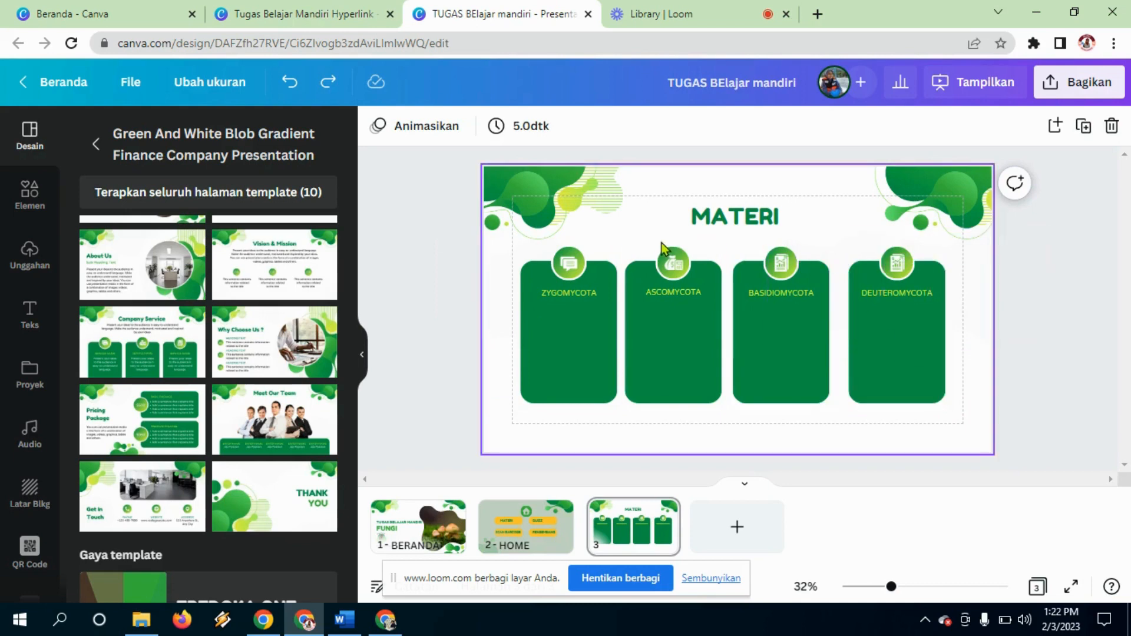
left_click_drag(657, 240, 894, 323)
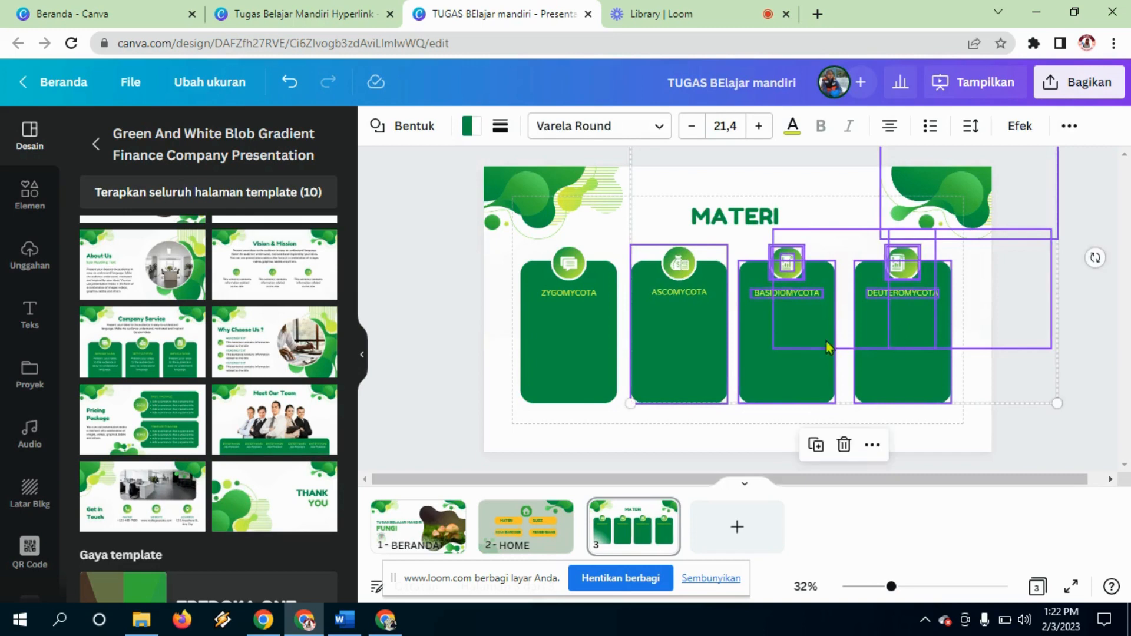
left_click(487, 296)
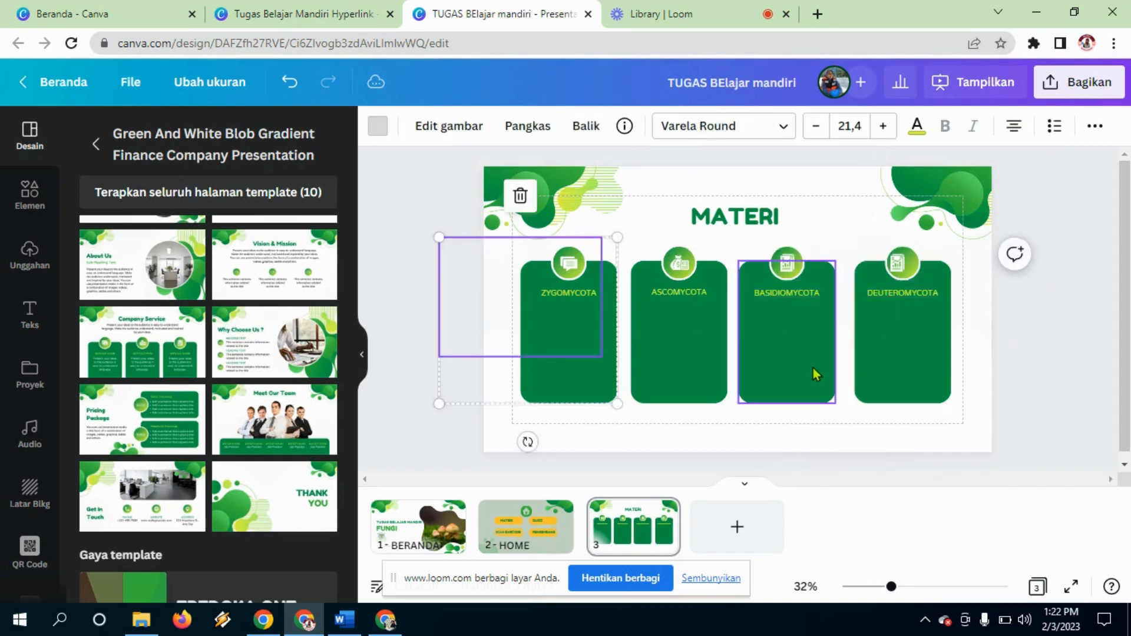
left_click_drag(804, 338, 807, 336)
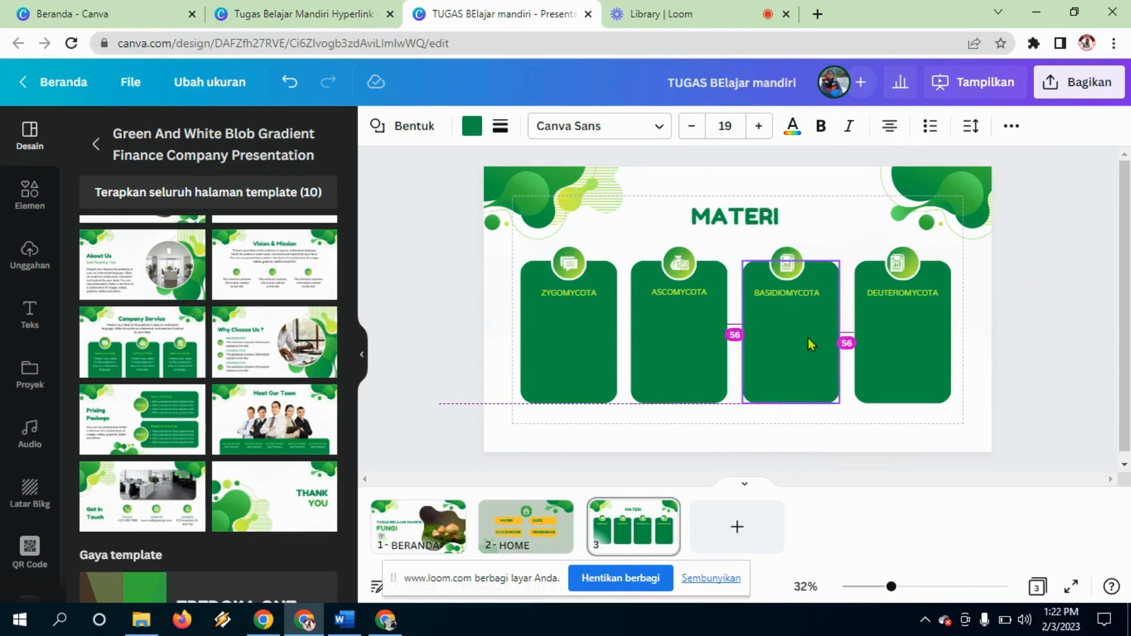
left_click(1054, 330)
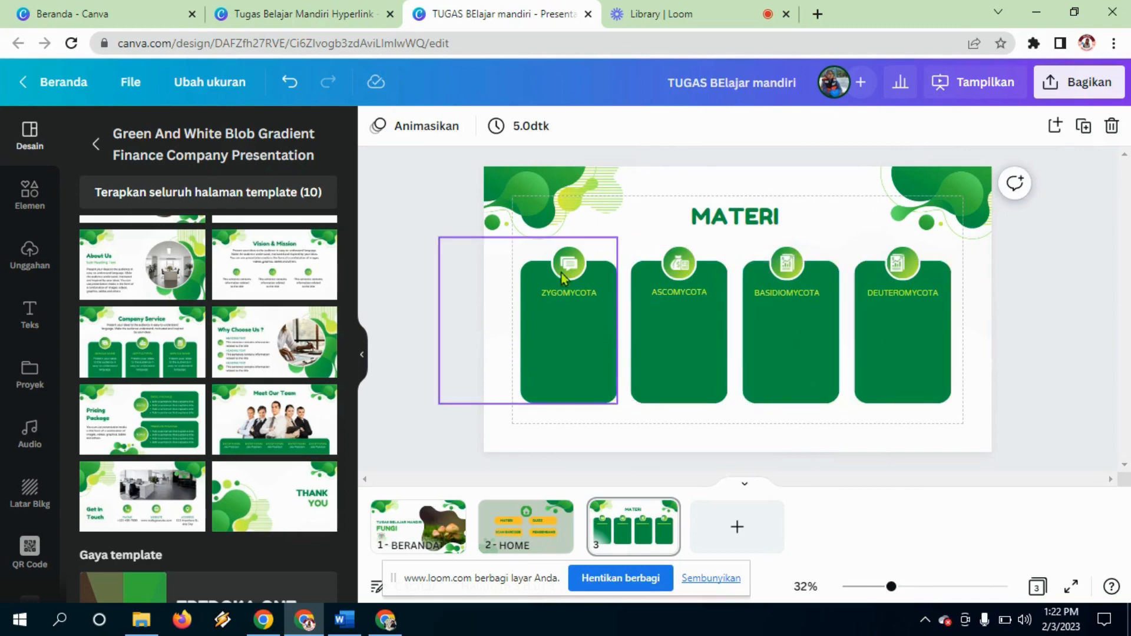
Step: Add a circular frame from Elemen and size it inside the ZYGOMYCOTA card
left_click(28, 197)
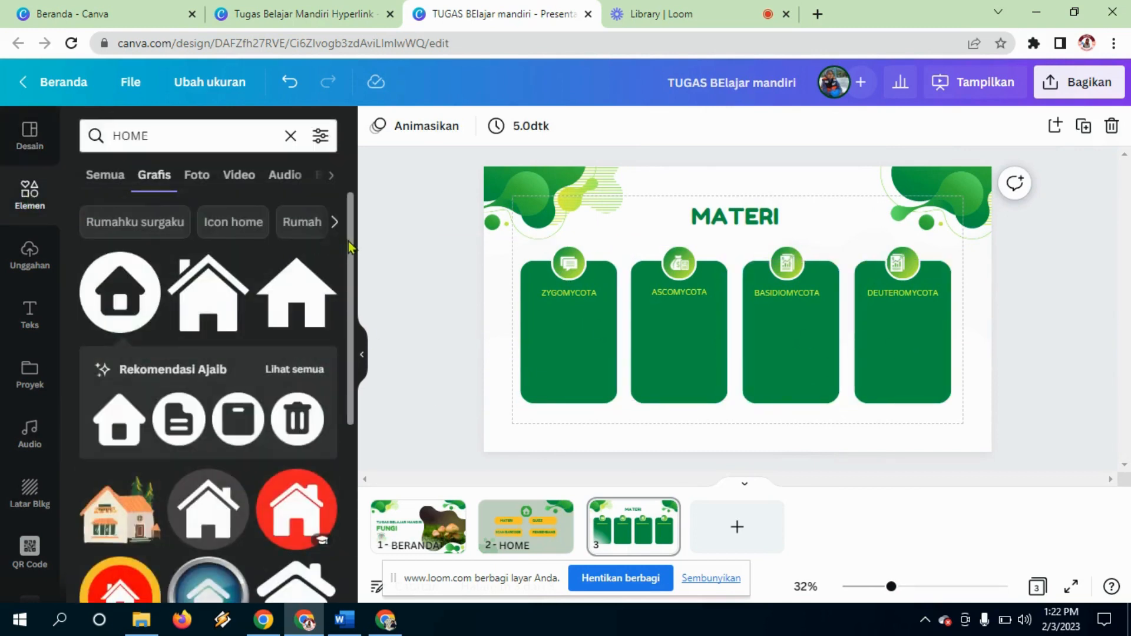
left_click(291, 136)
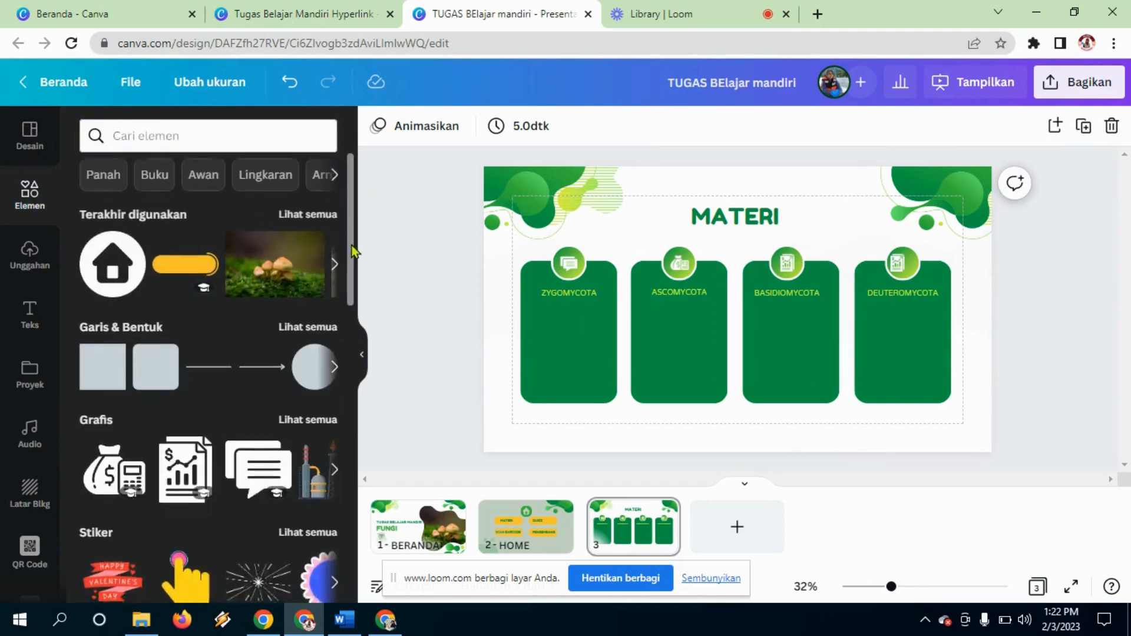
left_click_drag(351, 252, 361, 542)
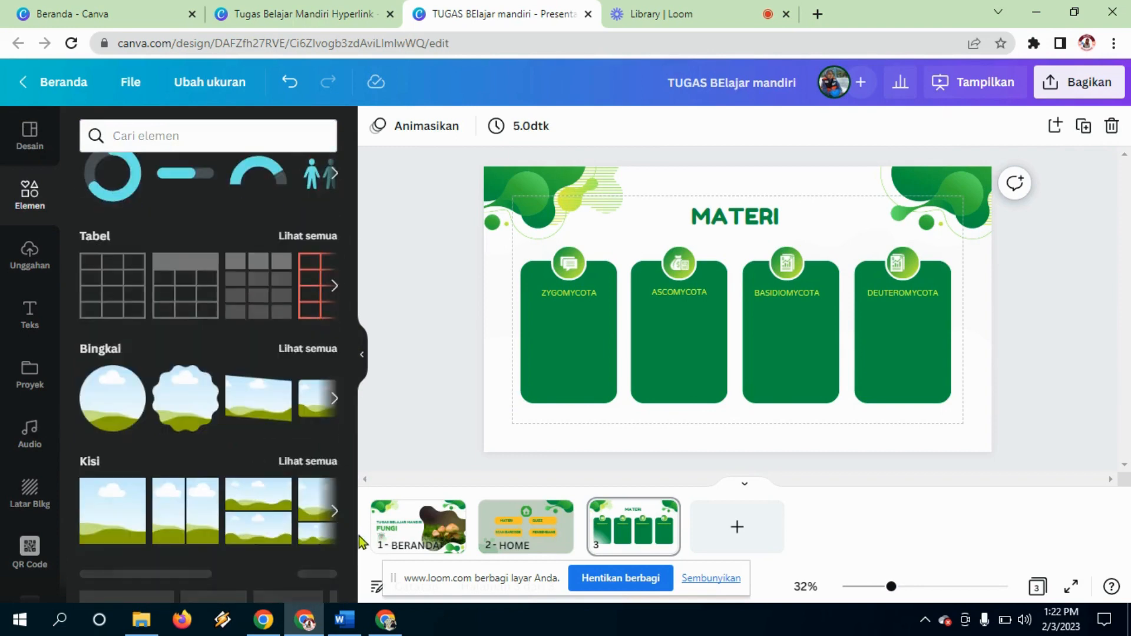
left_click(120, 416)
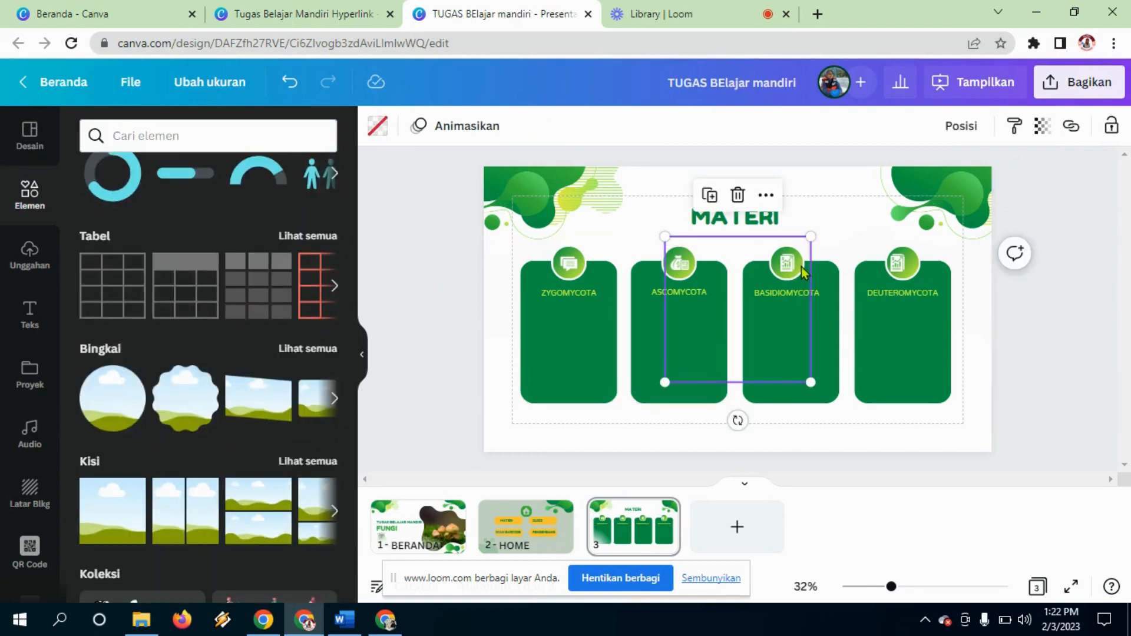
left_click_drag(813, 237, 785, 263)
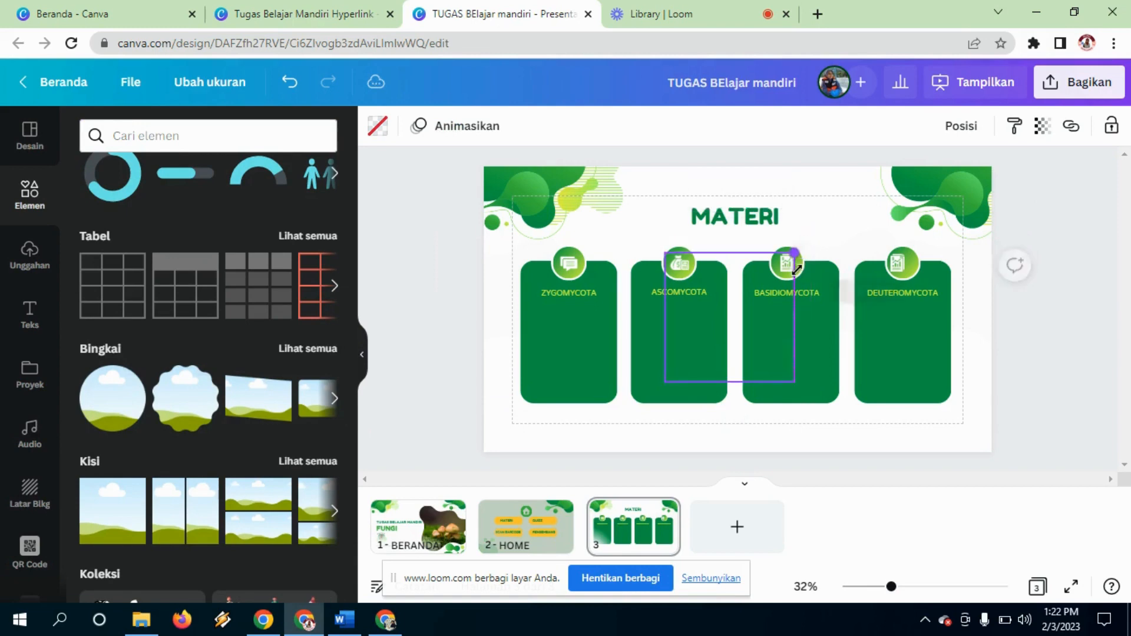
left_click_drag(730, 338, 576, 355)
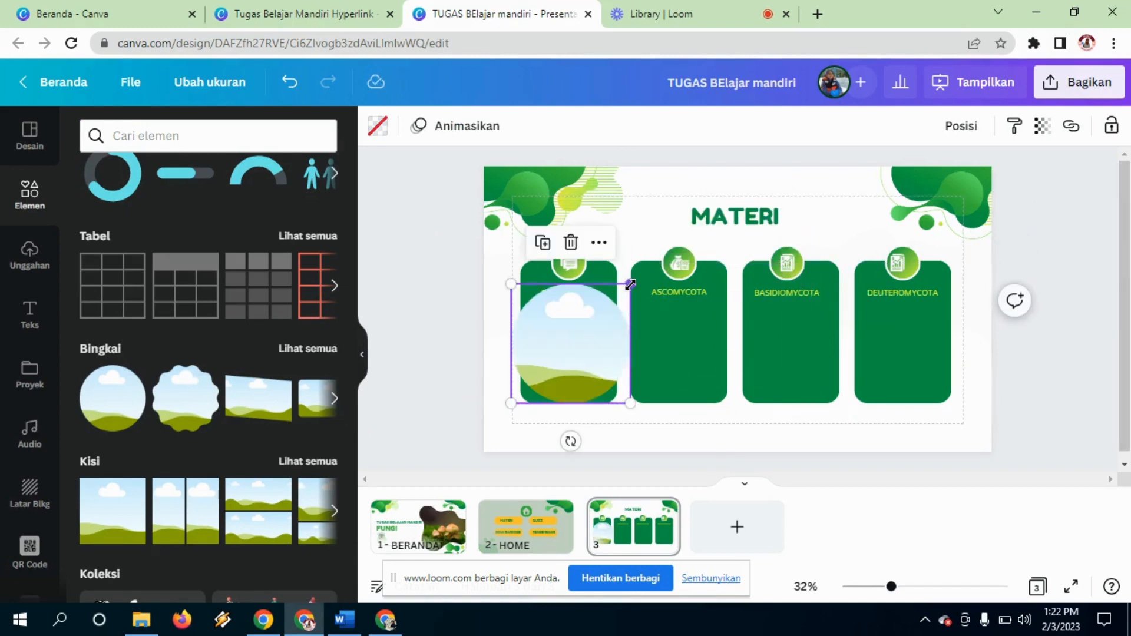
left_click_drag(630, 285, 607, 302)
left_click_drag(583, 352, 589, 355)
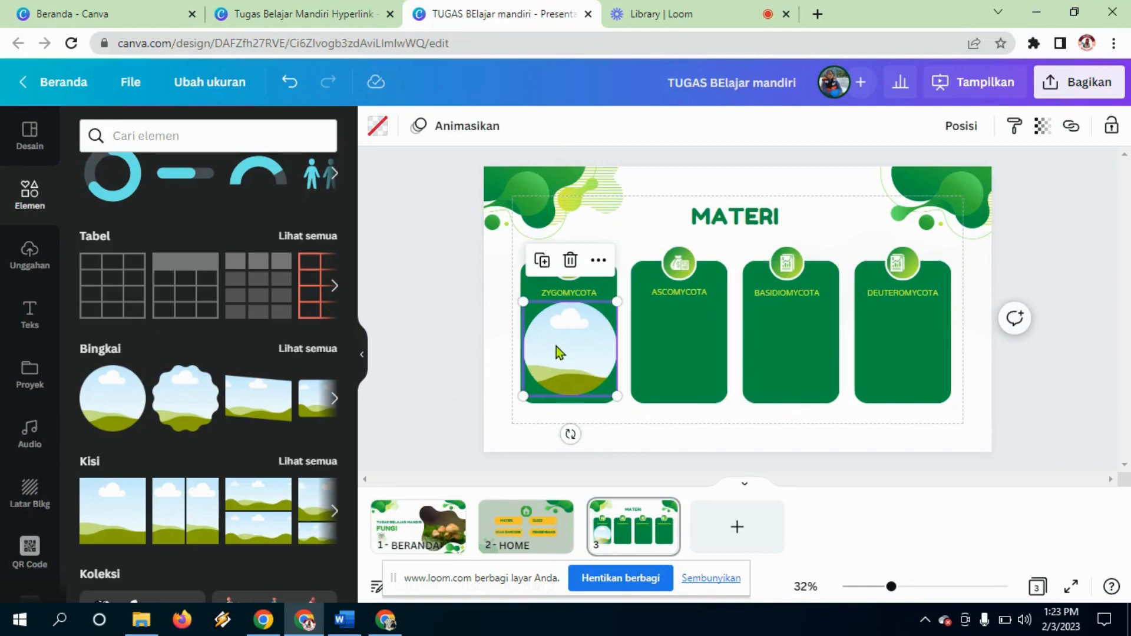
Step: Duplicate the circle frame into the ASCOMYCOTA, BASIDIOMYCOTA and DEUTEROMYCOTA cards, then show the uploads
key("ctrl+d")
left_click_drag(556, 346, 661, 344)
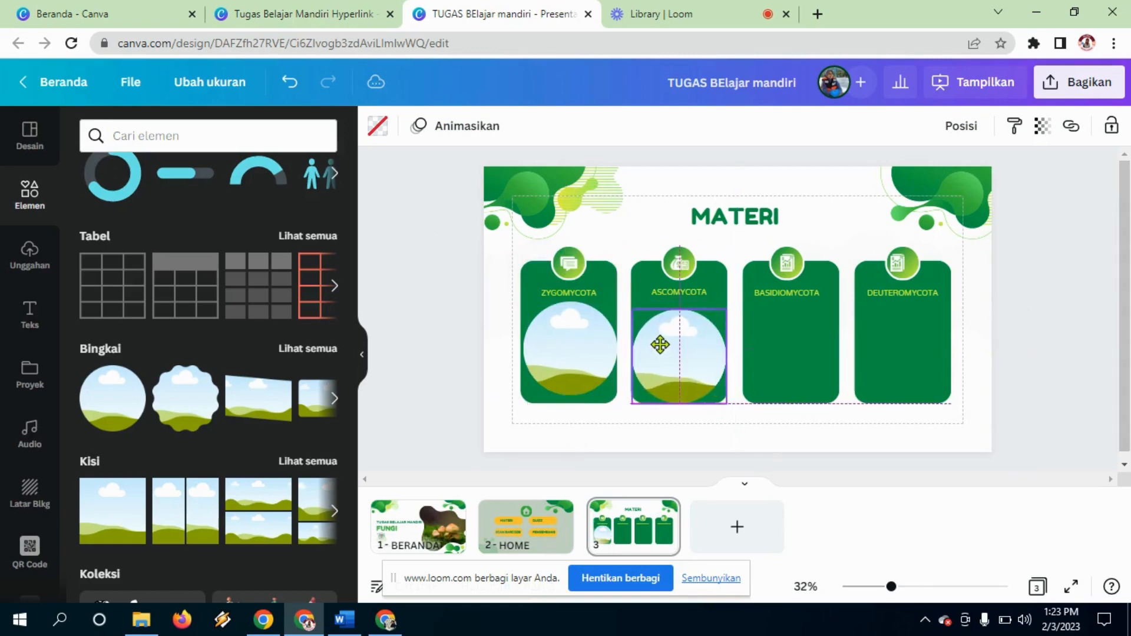
key("ctrl+d")
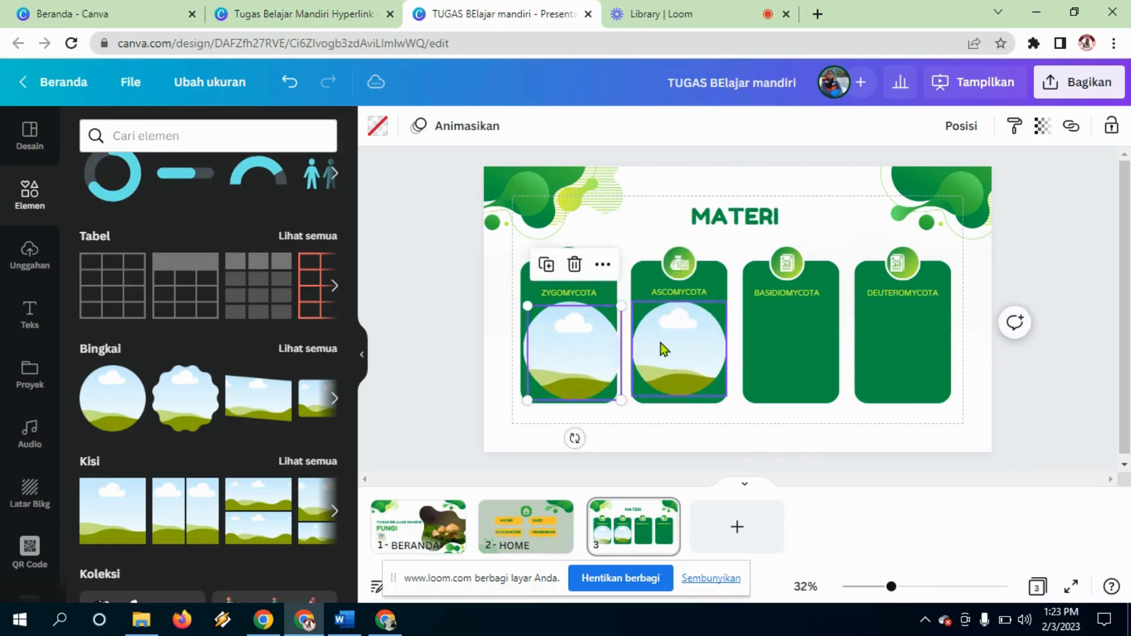
left_click_drag(576, 366, 810, 355)
key("ctrl+d")
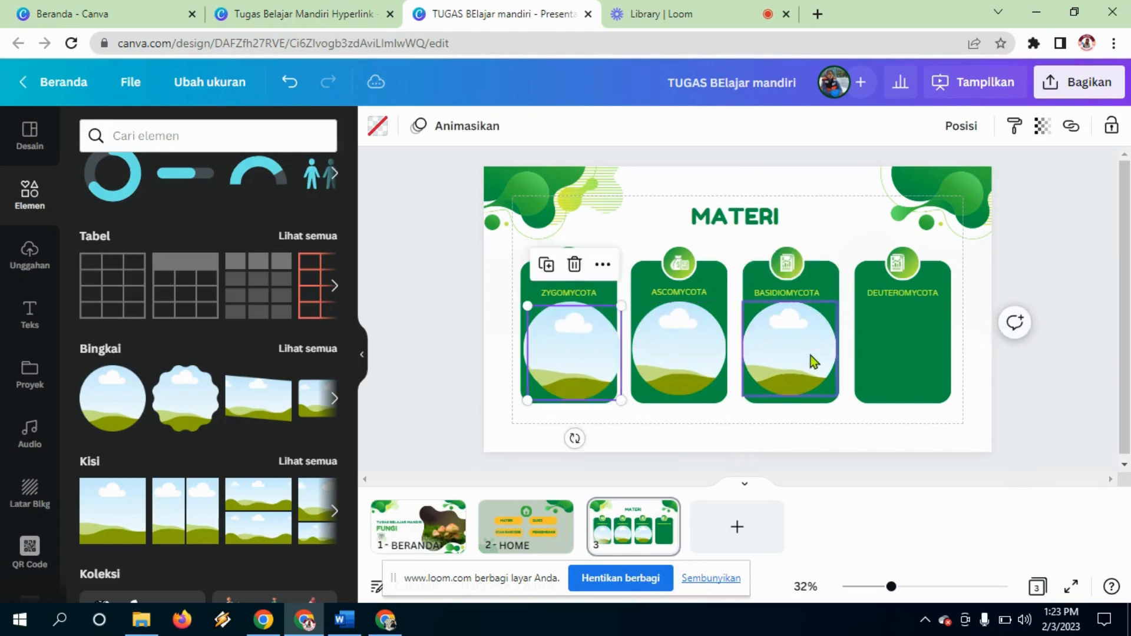
left_click_drag(590, 366, 917, 360)
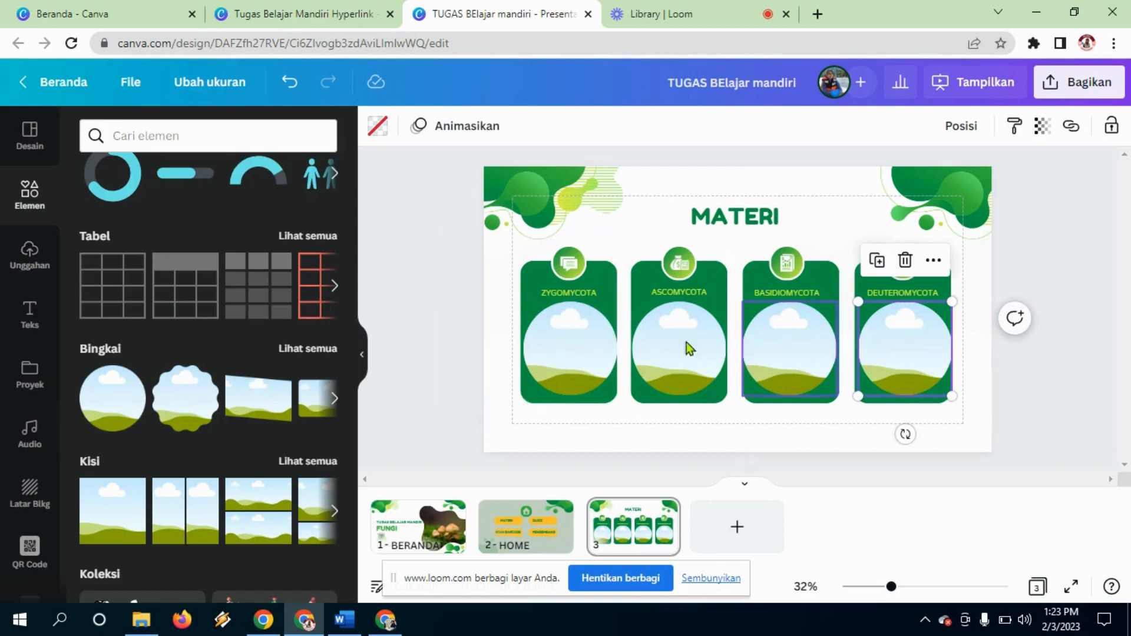
left_click(16, 253)
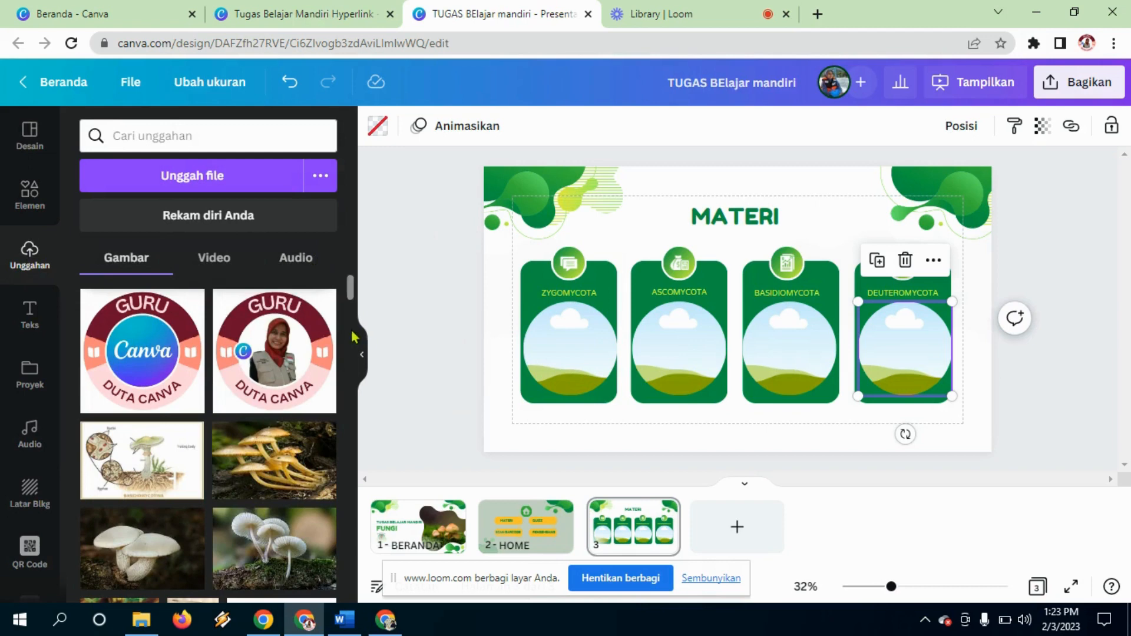
Step: Fill the ZYGOMYCOTA circle with the yellow mushroom photo and the ASCOMYCOTA circle with a white mushroom photo
scroll(352, 306, "down", 2)
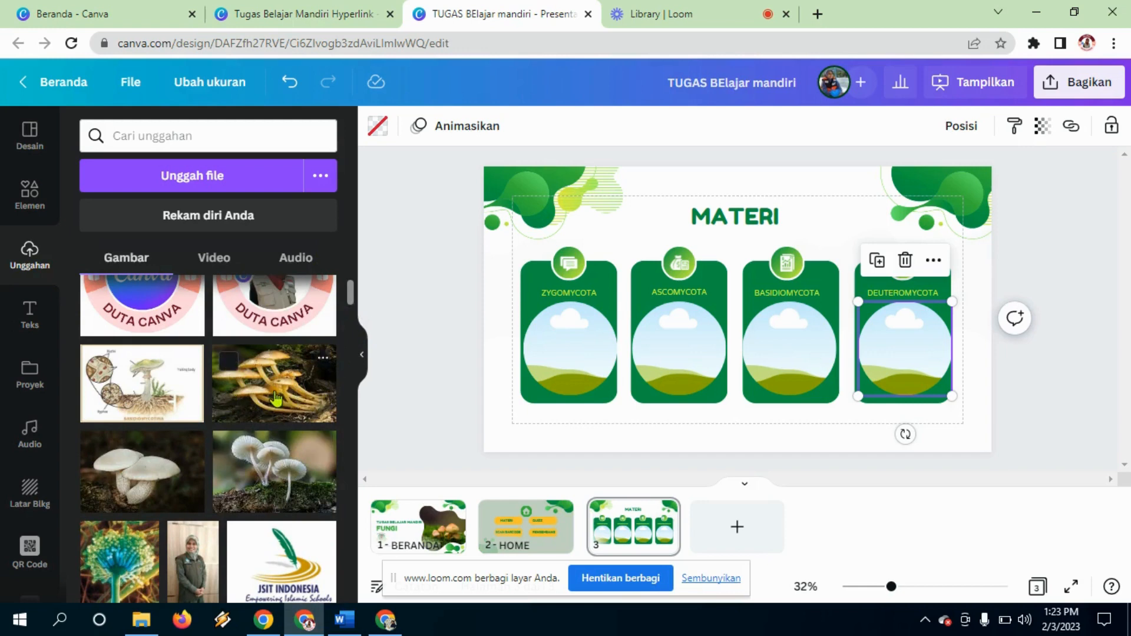
left_click_drag(276, 398, 619, 358)
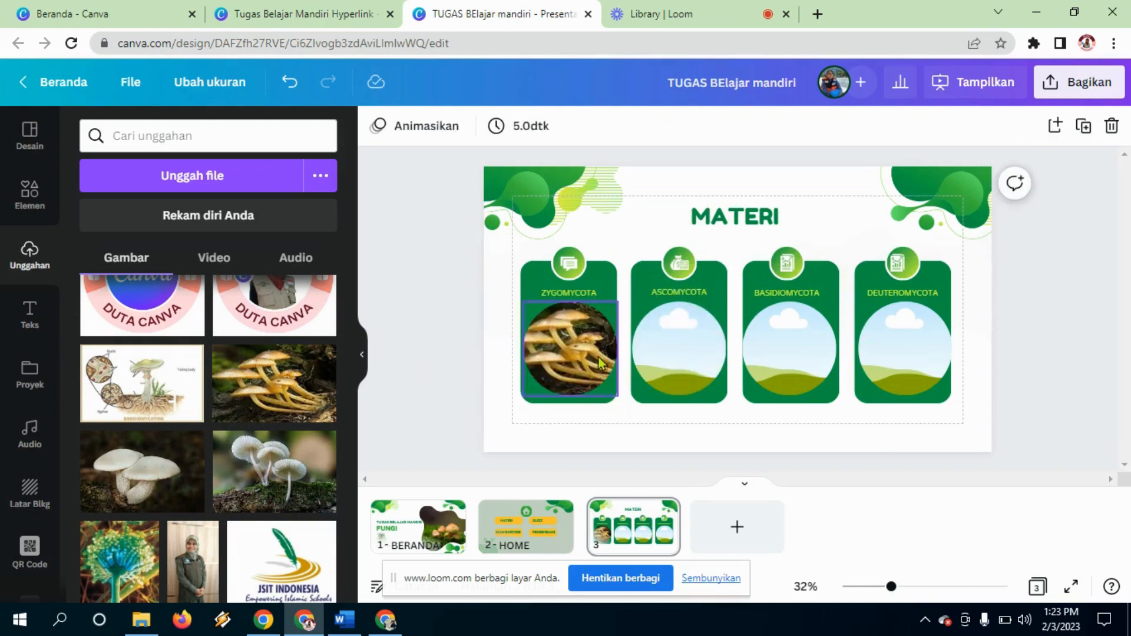
left_click(266, 488)
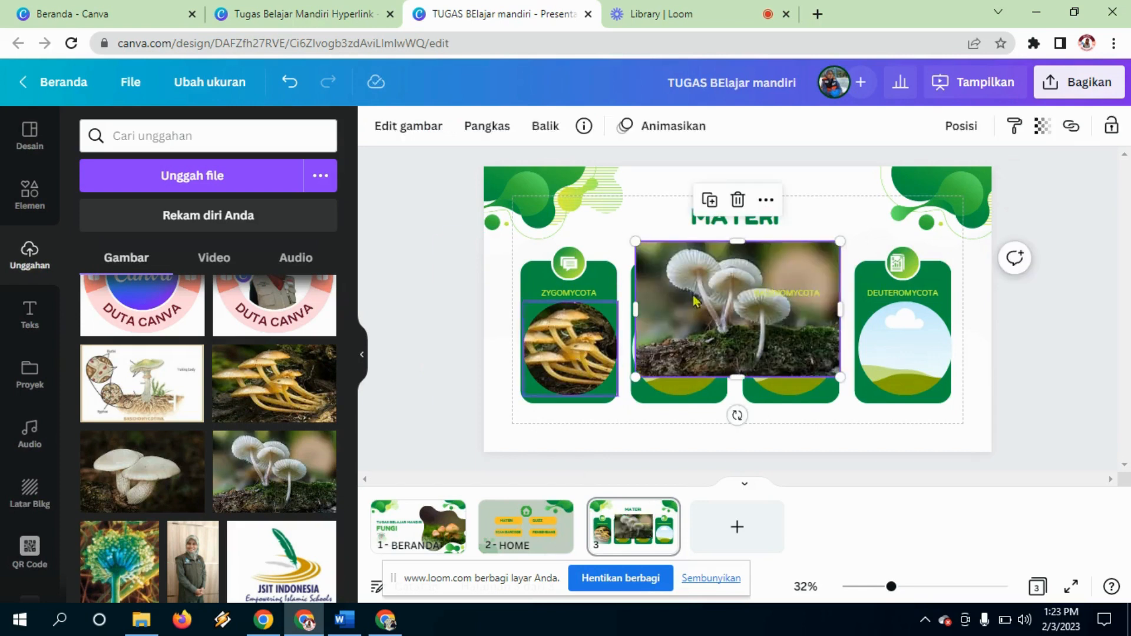
left_click(768, 292)
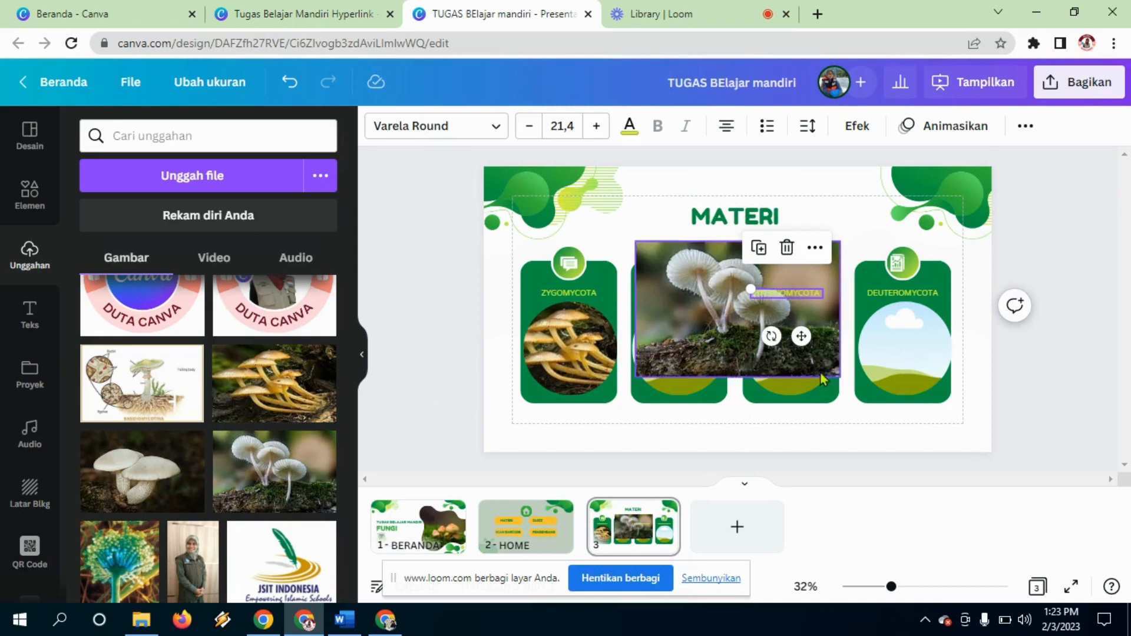
left_click(769, 365)
left_click_drag(769, 365, 733, 387)
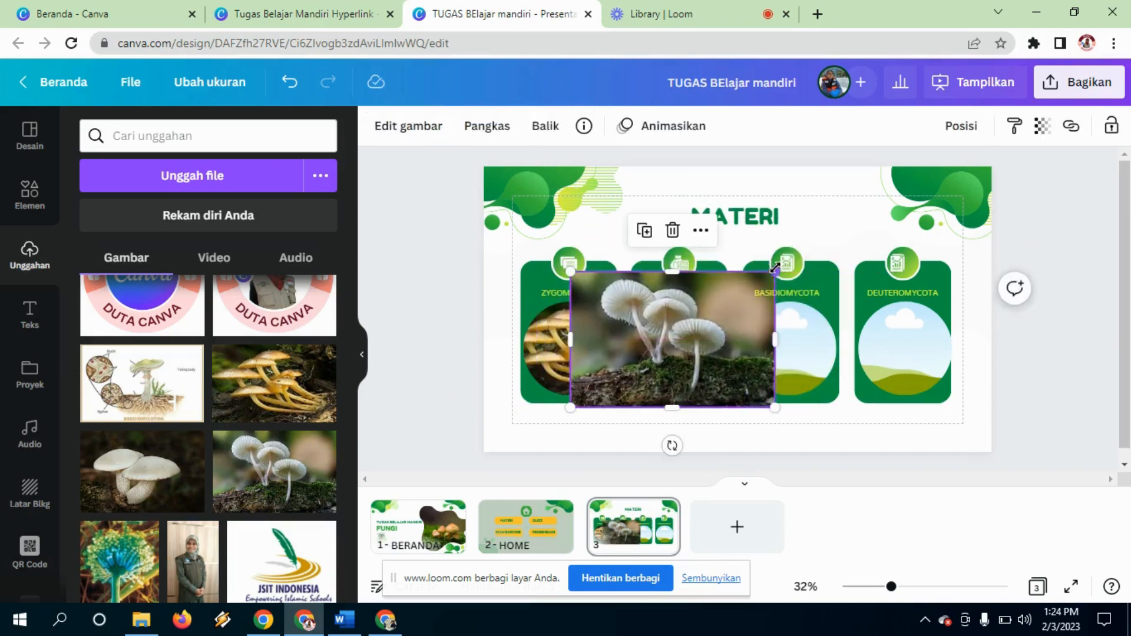
left_click_drag(772, 273, 729, 341)
left_click_drag(651, 377, 685, 387)
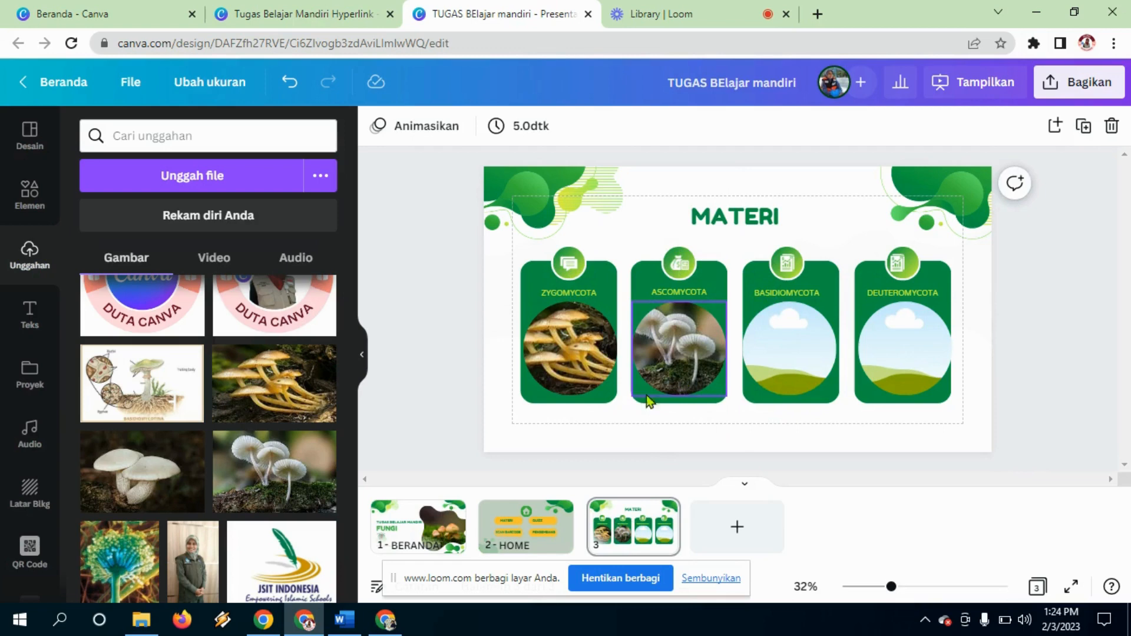
Step: Fill the BASIDIOMYCOTA circle with a white mushroom photo and the DEUTEROMYCOTA circle with the blue fungus photo
left_click(168, 497)
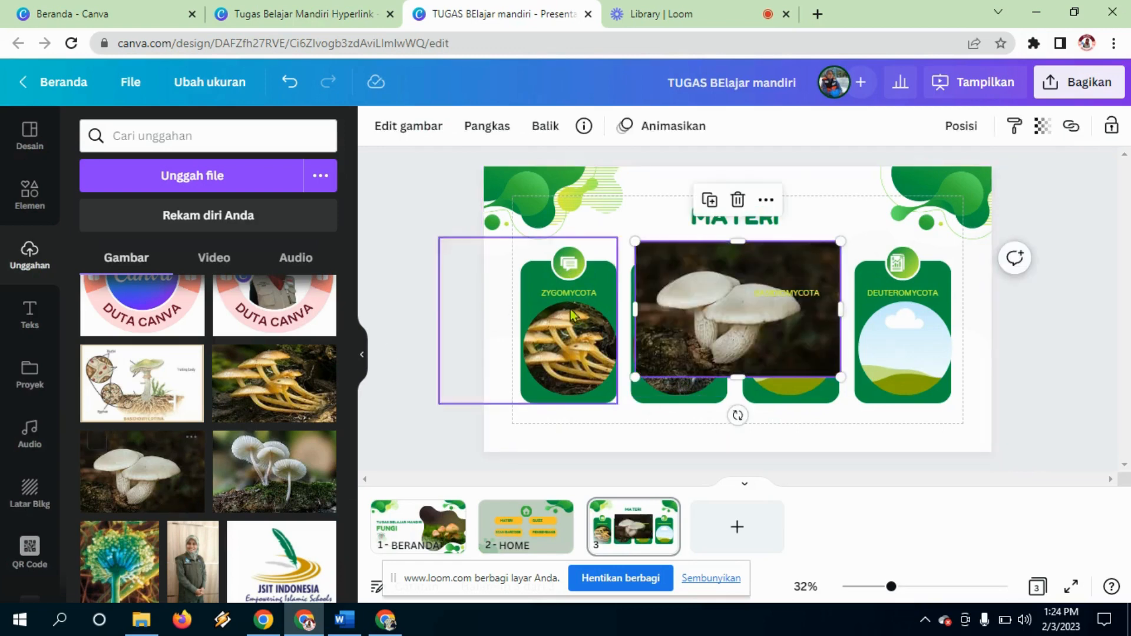
left_click_drag(804, 352, 883, 392)
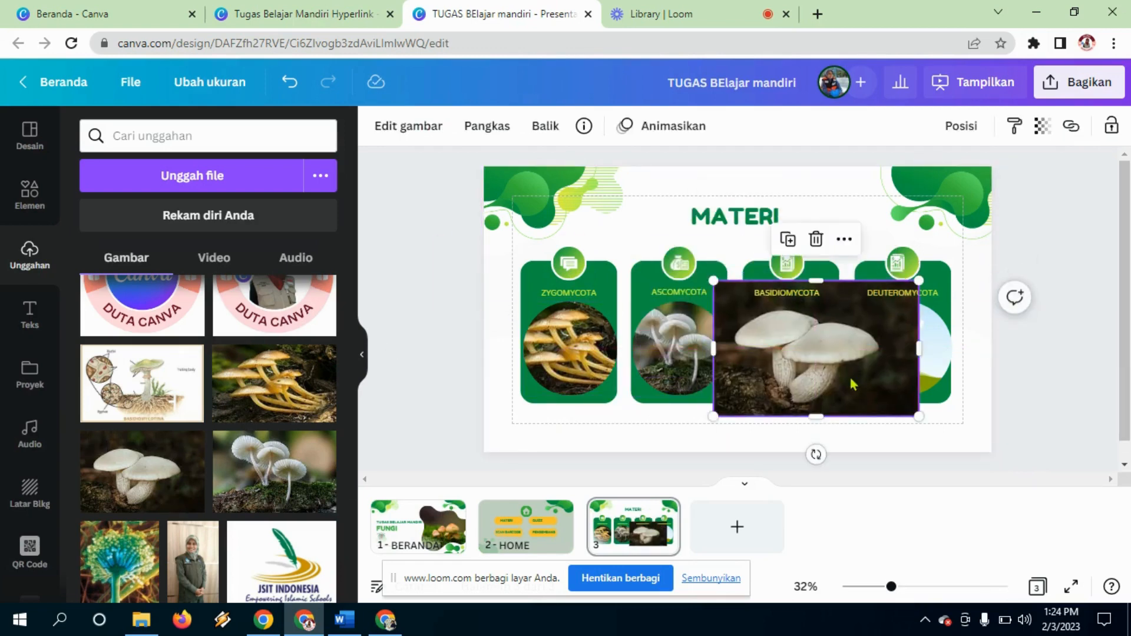
left_click_drag(922, 279, 881, 306)
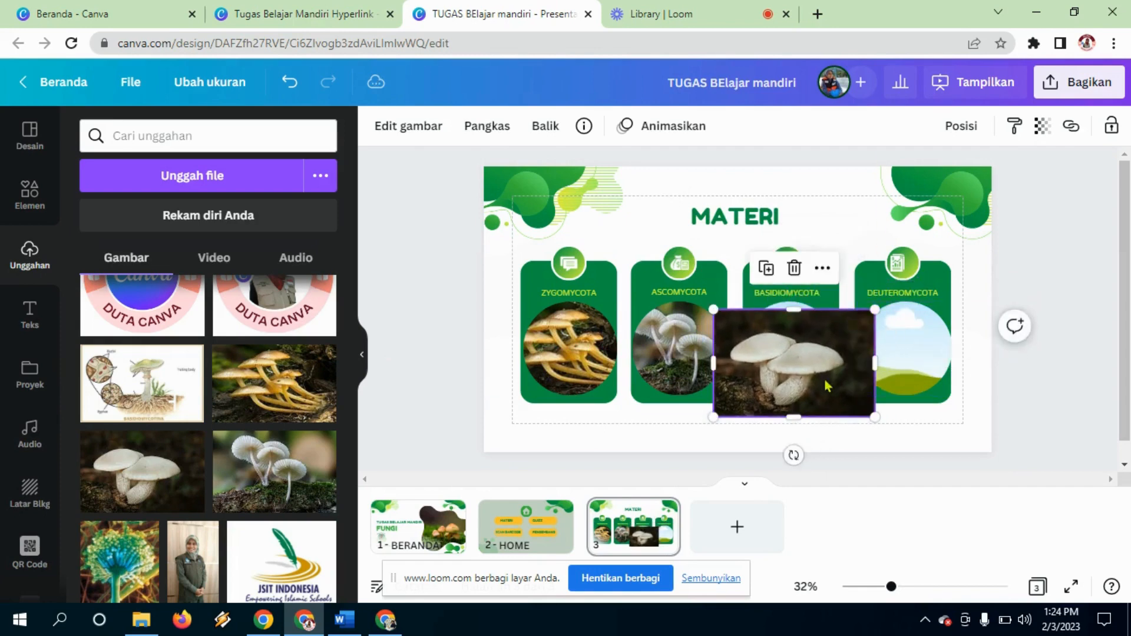
left_click_drag(795, 365, 824, 357)
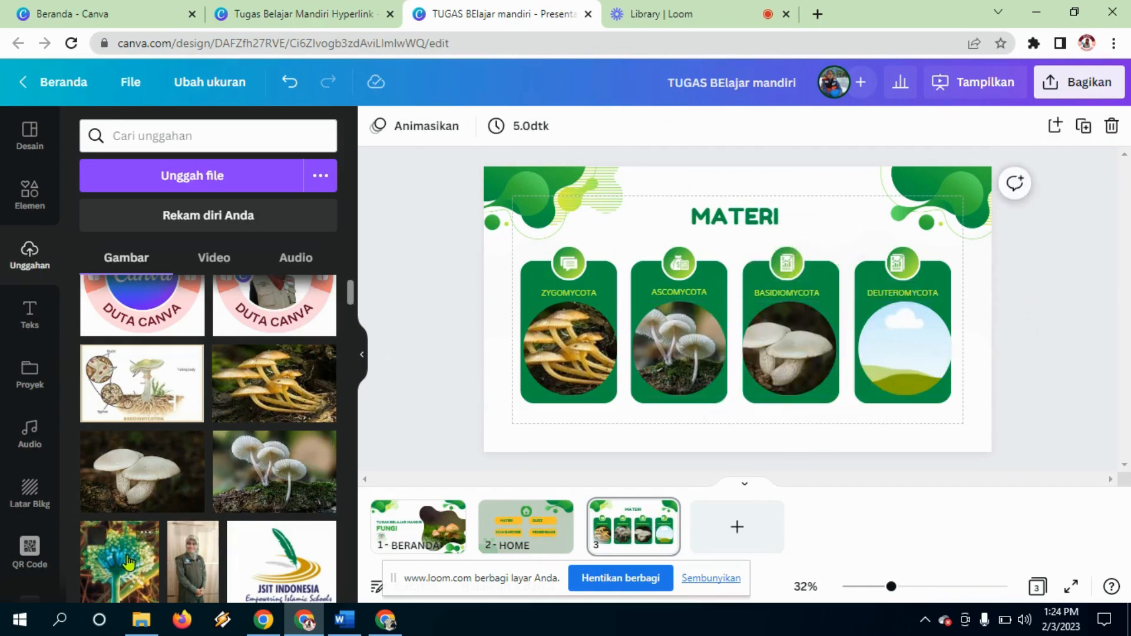
left_click(100, 539)
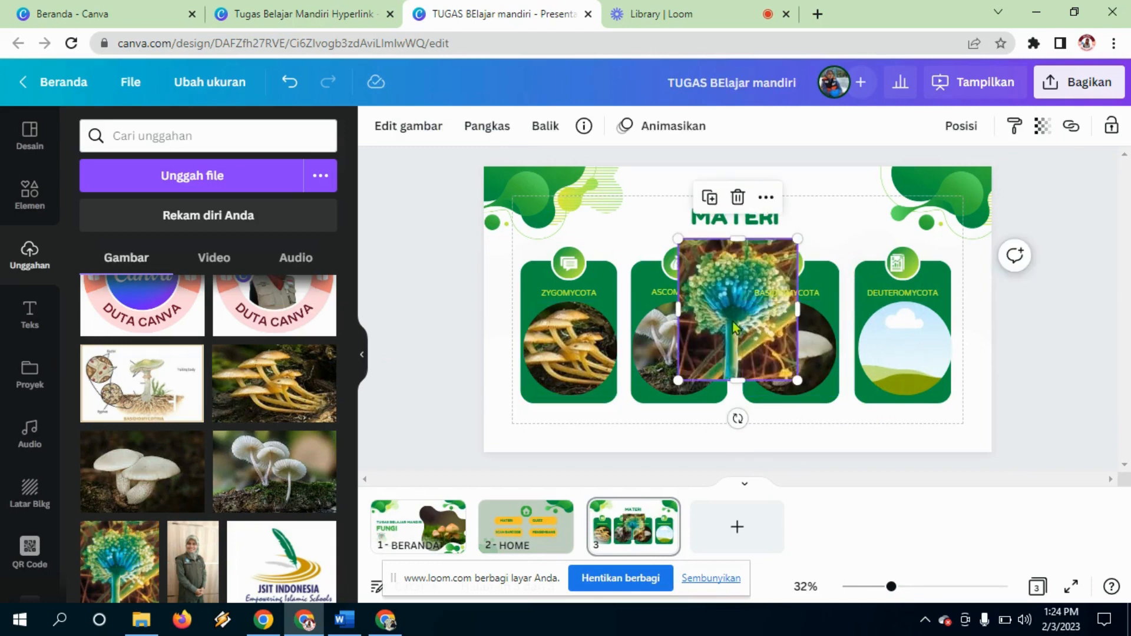
left_click_drag(738, 328, 900, 359)
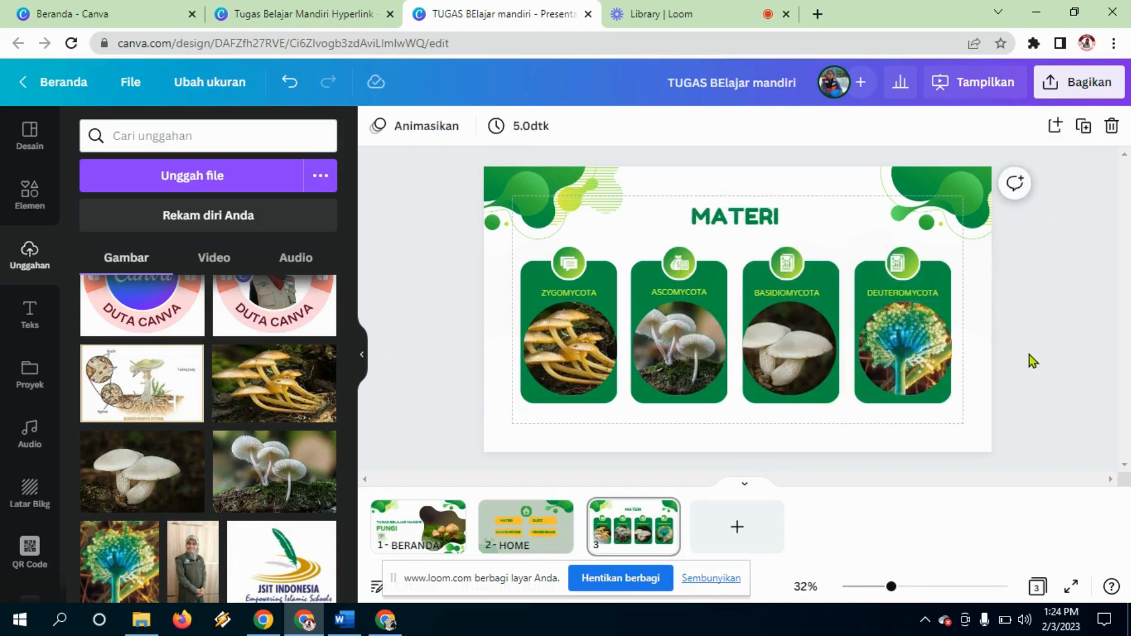
left_click(931, 434)
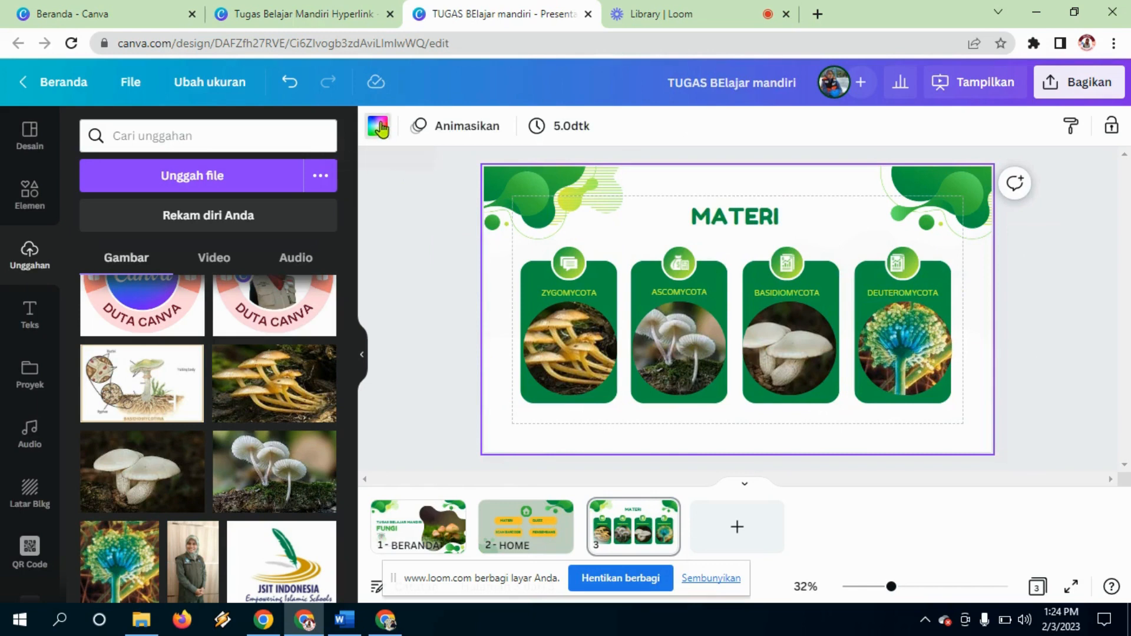
Step: Set the MATERI background to custom sage green #9EB68F and apply the same colour to the HOME slide
left_click(377, 126)
left_click(101, 218)
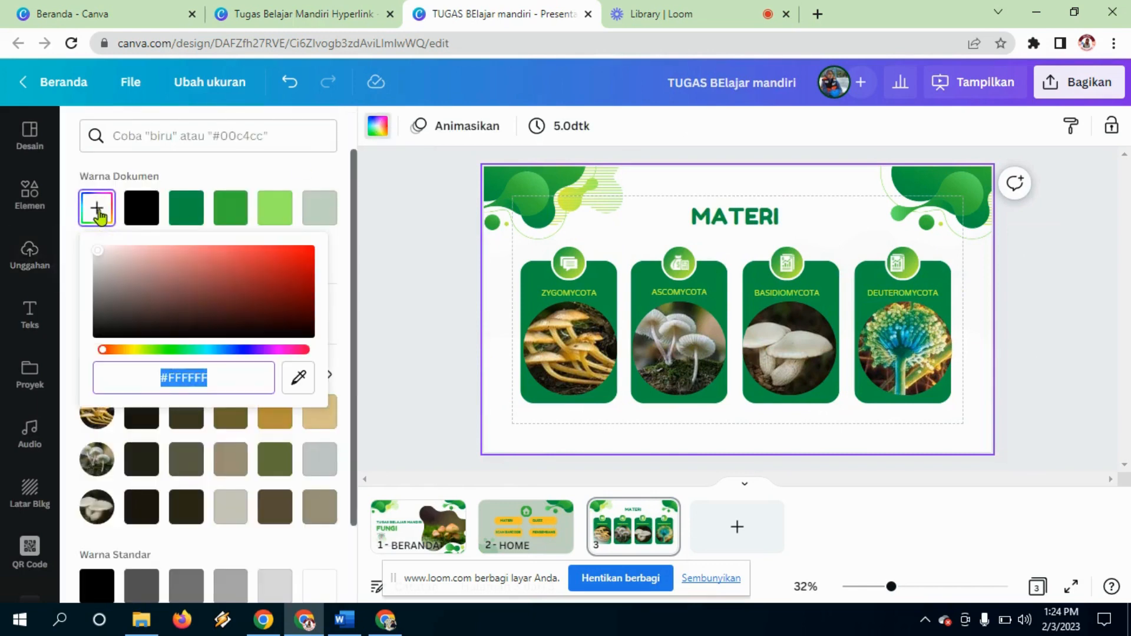
left_click_drag(103, 350, 157, 353)
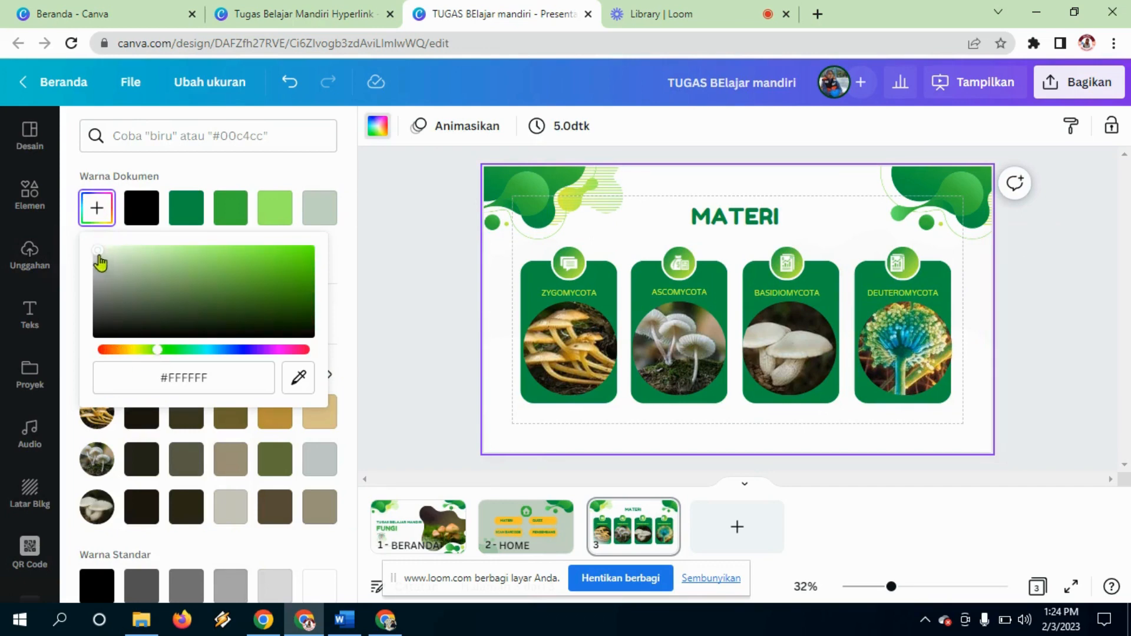
left_click_drag(101, 262, 141, 271)
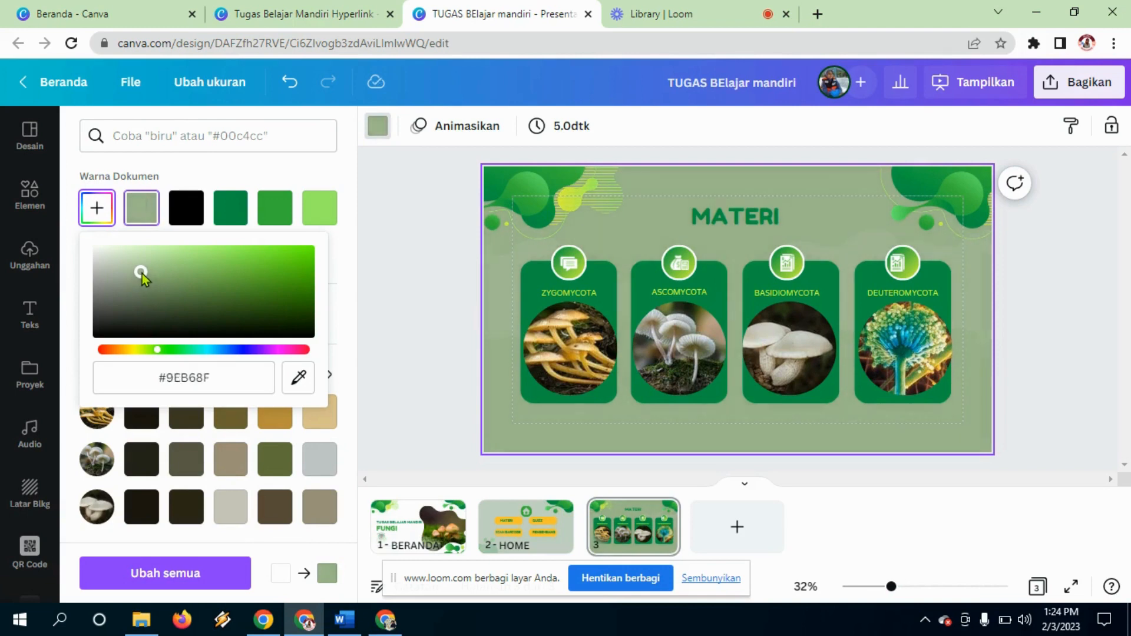
left_click(494, 530)
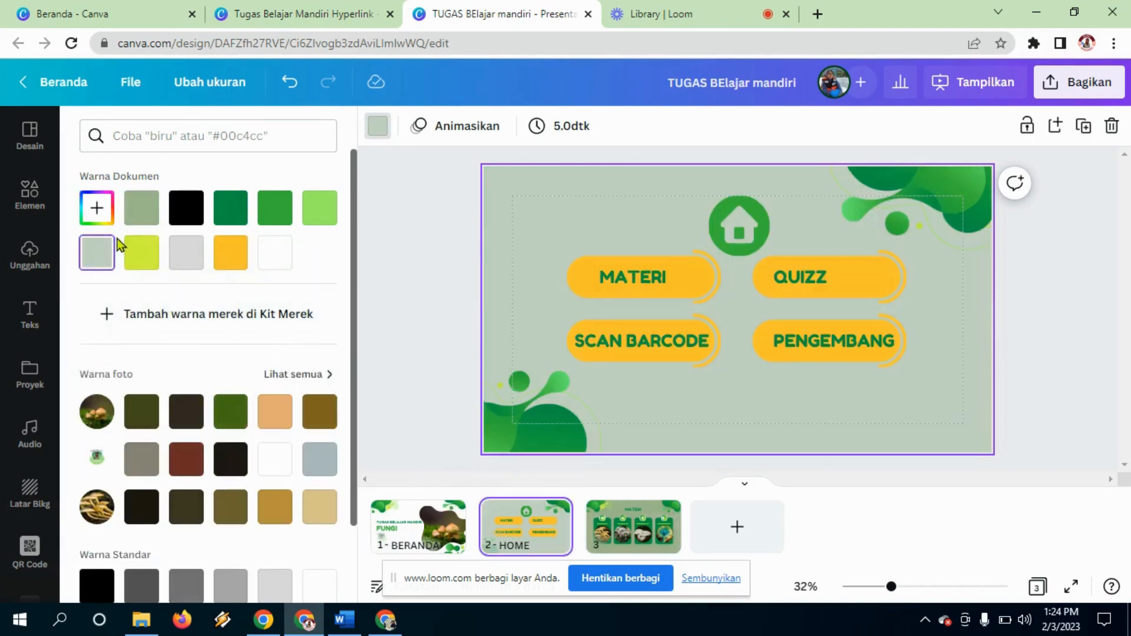
left_click(140, 223)
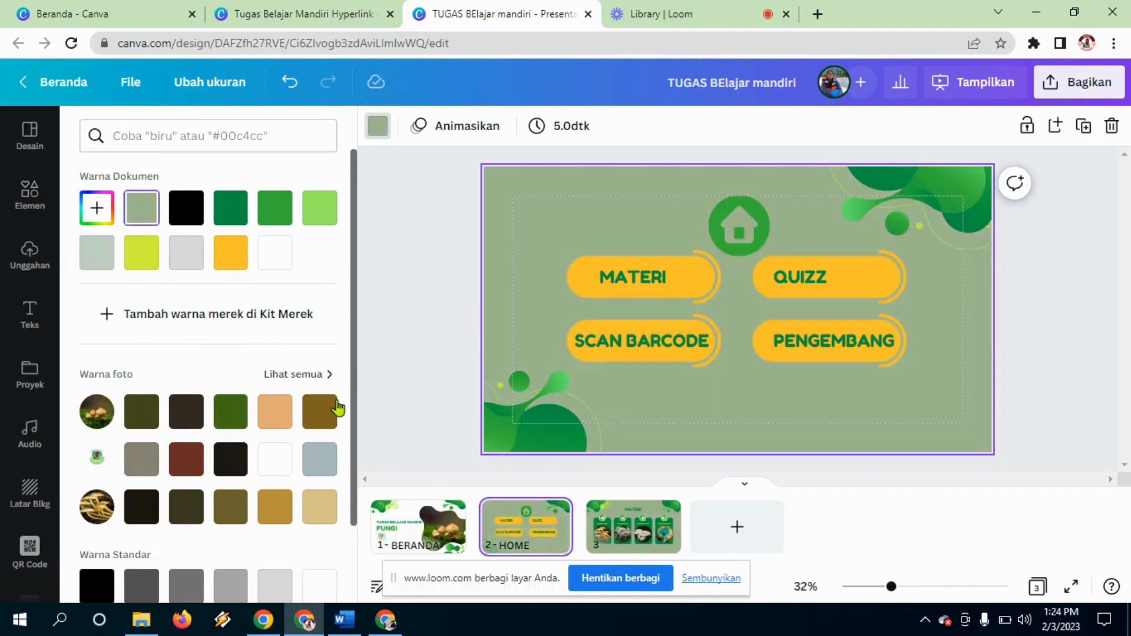
left_click(659, 554)
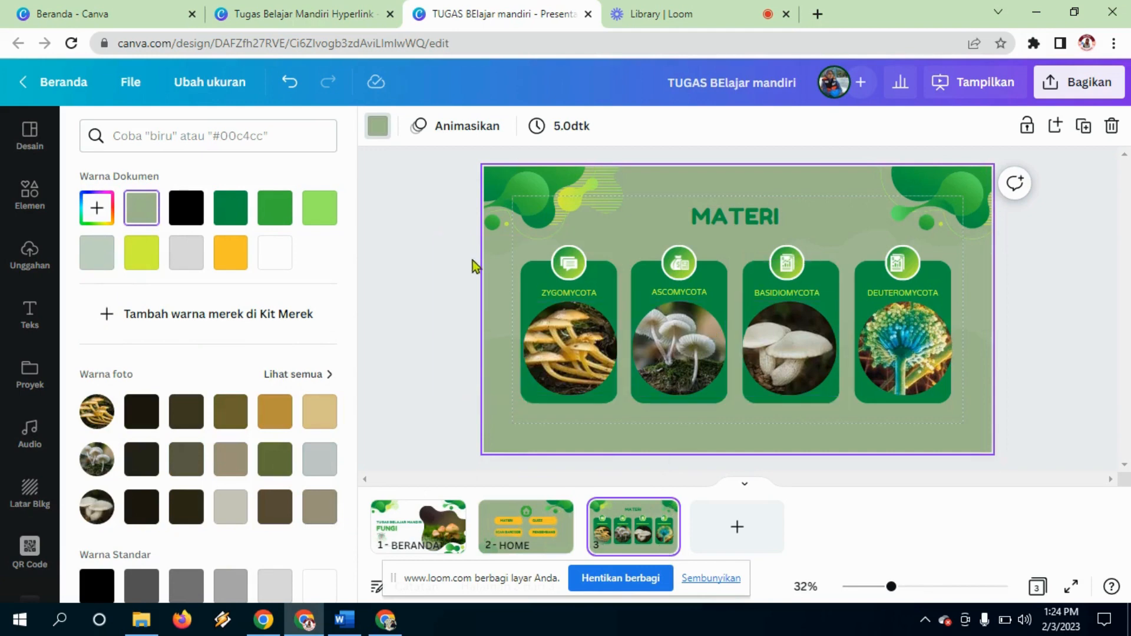
left_click_drag(462, 260, 915, 384)
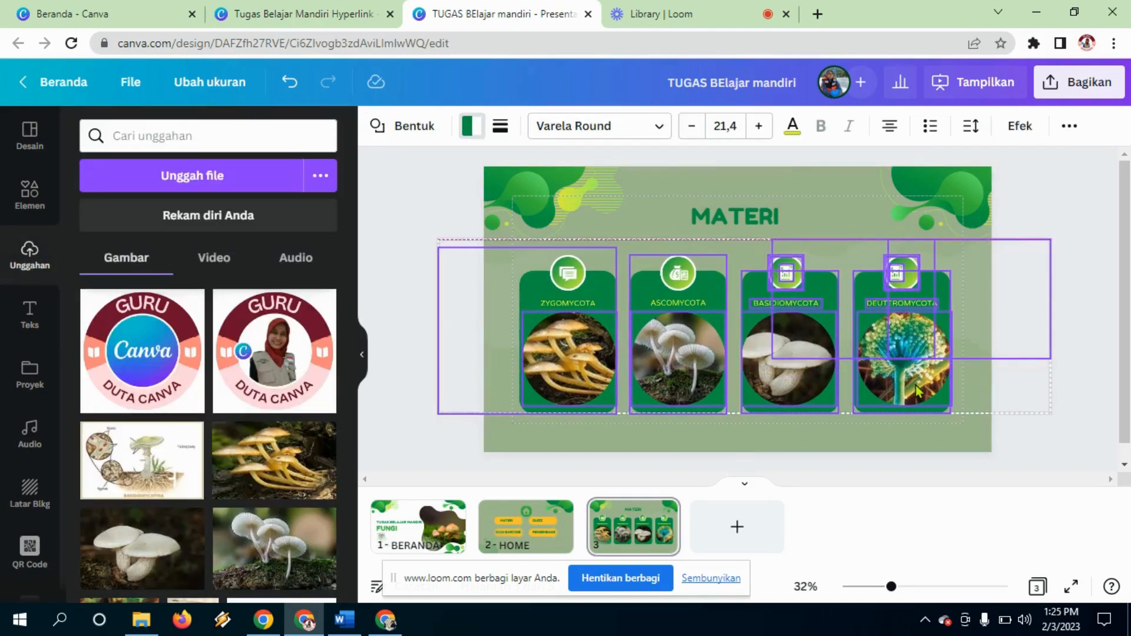
Step: Group all the Zygomycota card's pieces into one unit and nudge the group slightly
left_click(992, 460)
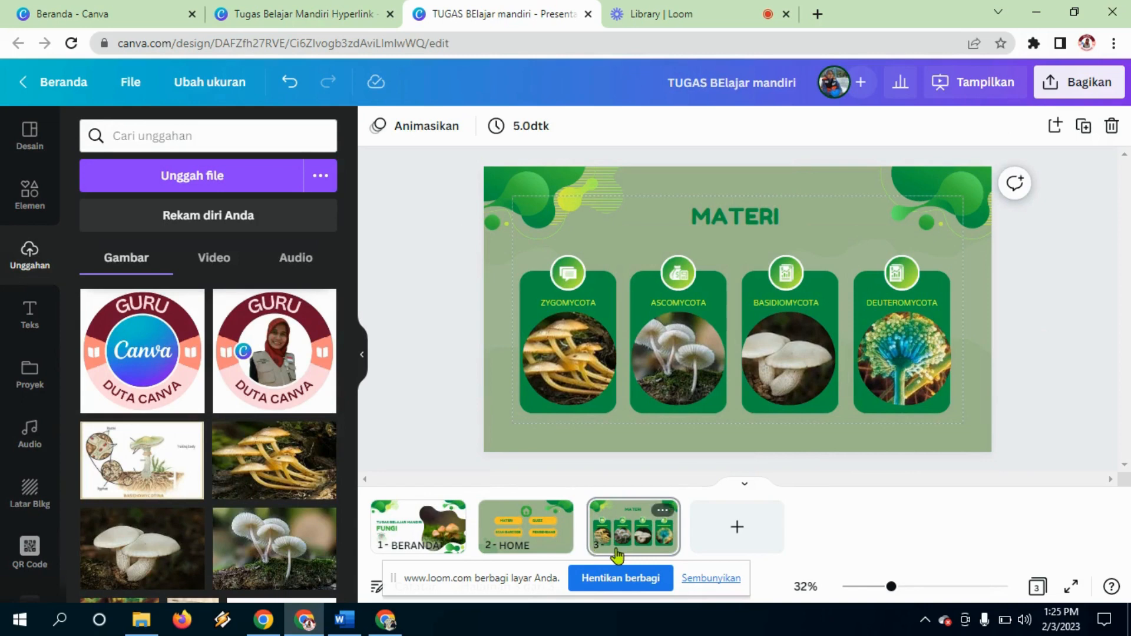
left_click(616, 553)
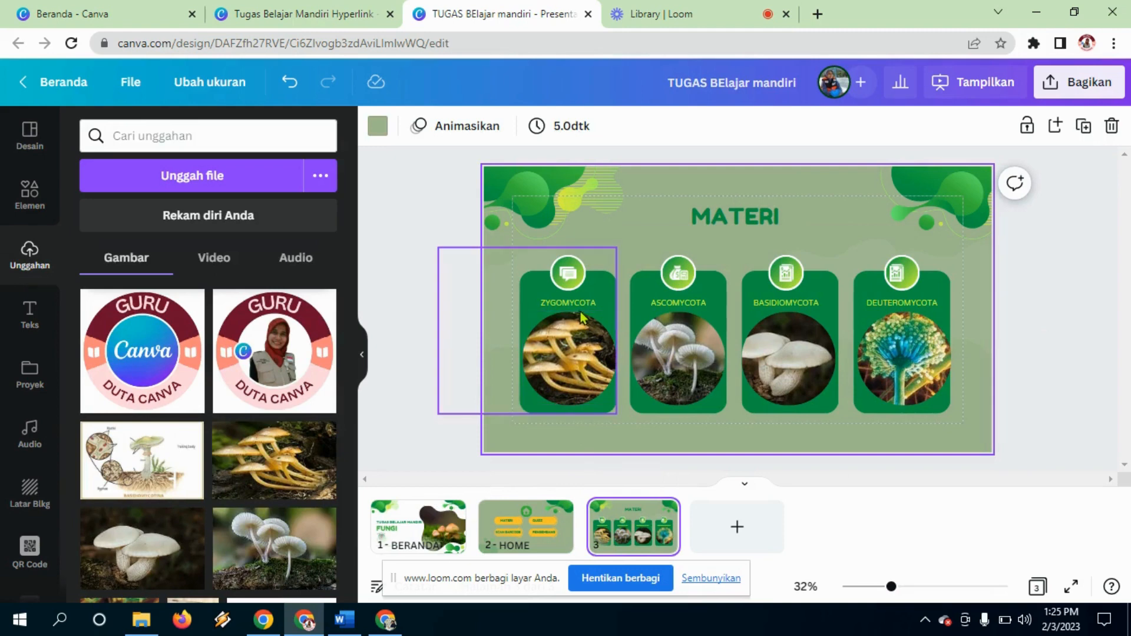
left_click(586, 336)
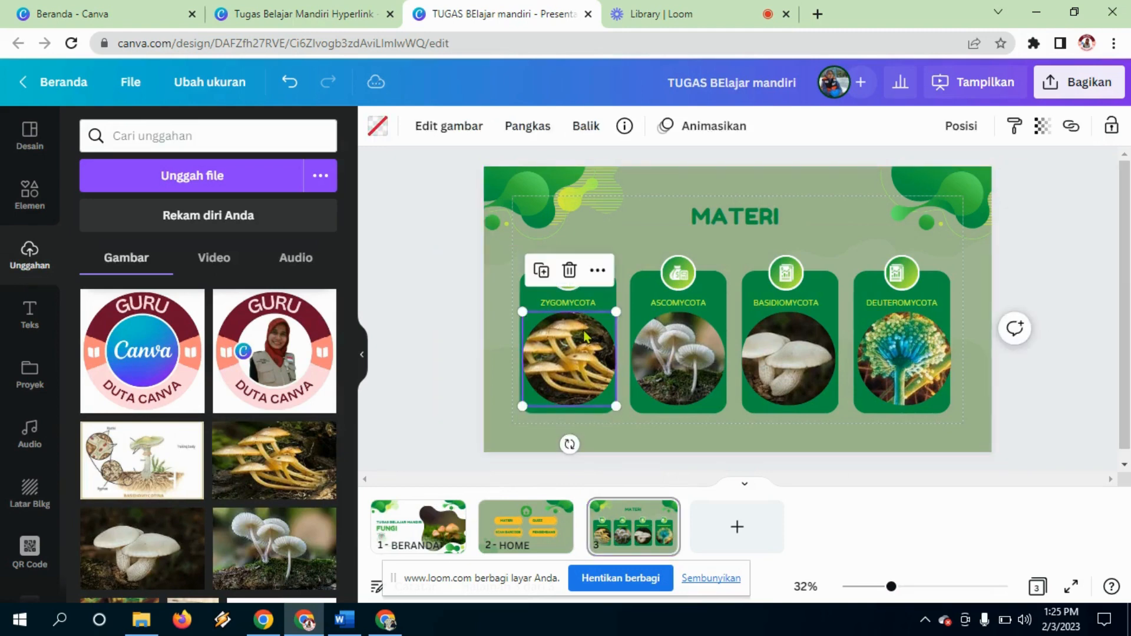
left_click(665, 182)
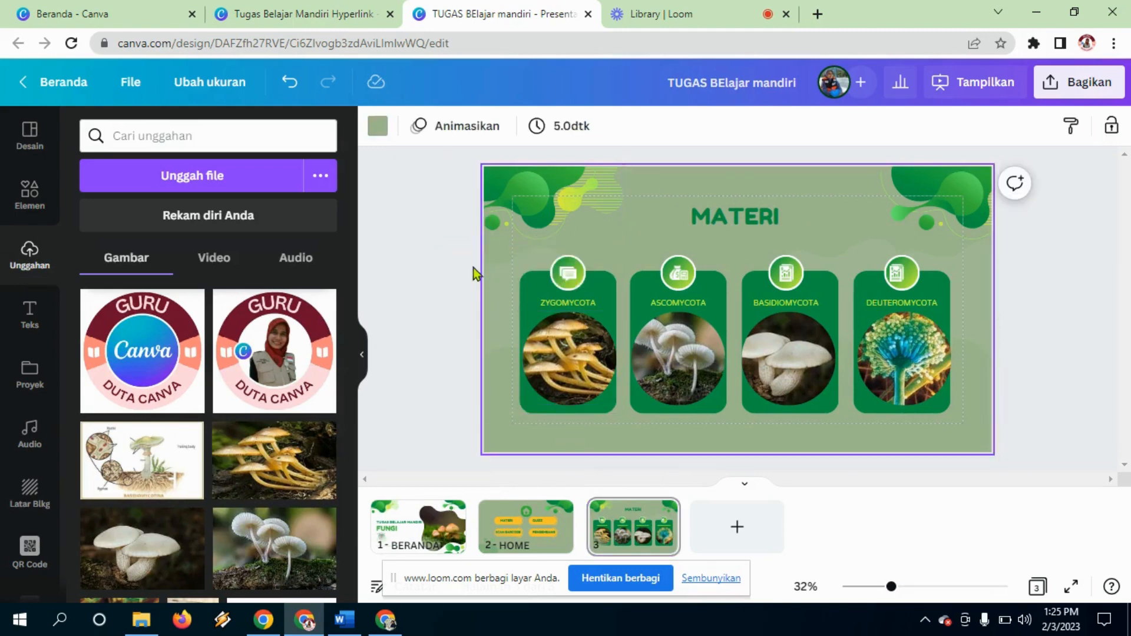
left_click_drag(473, 264, 601, 405)
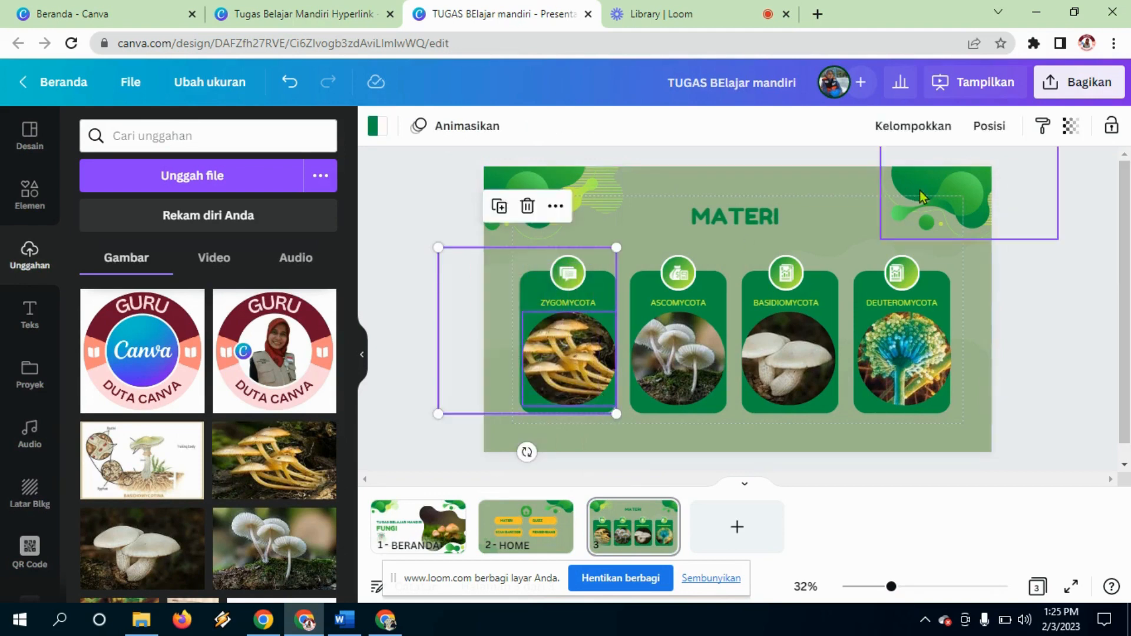
left_click(917, 135)
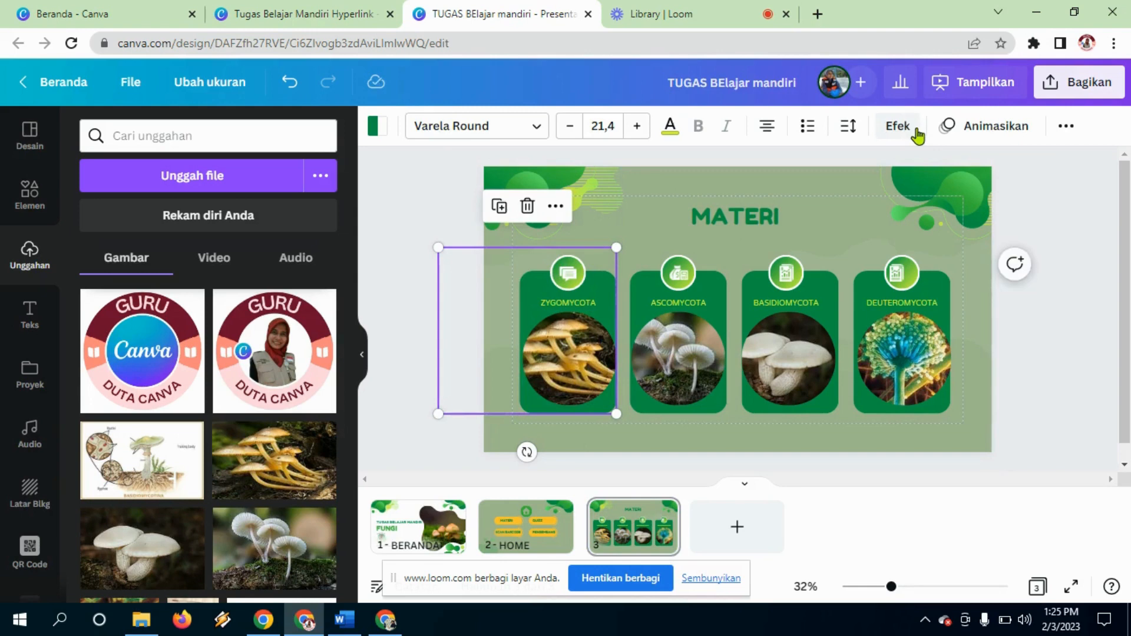
left_click(1054, 352)
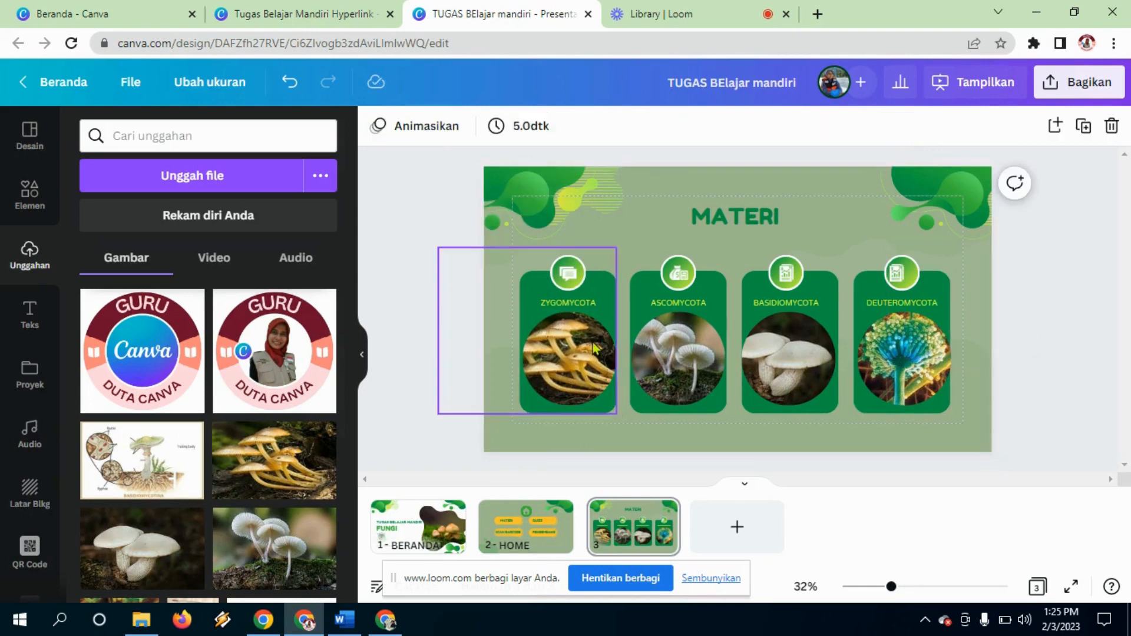
left_click_drag(594, 348, 595, 341)
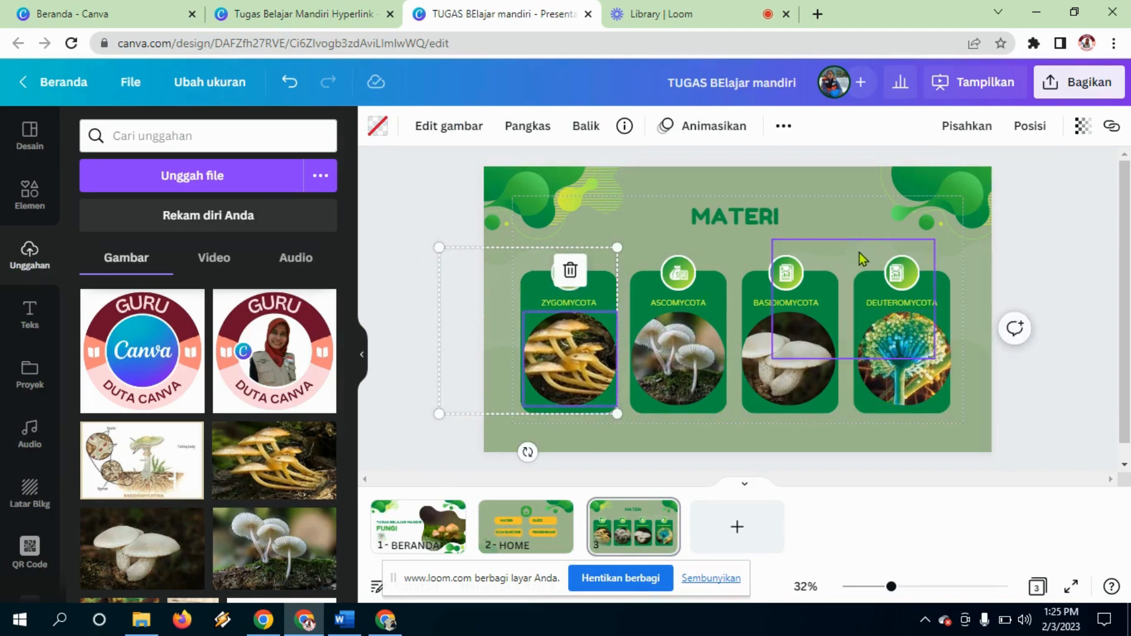
Step: Group the Basidiomycota and Deuteromycota card pieces together via Kelompokkan
left_click(803, 356)
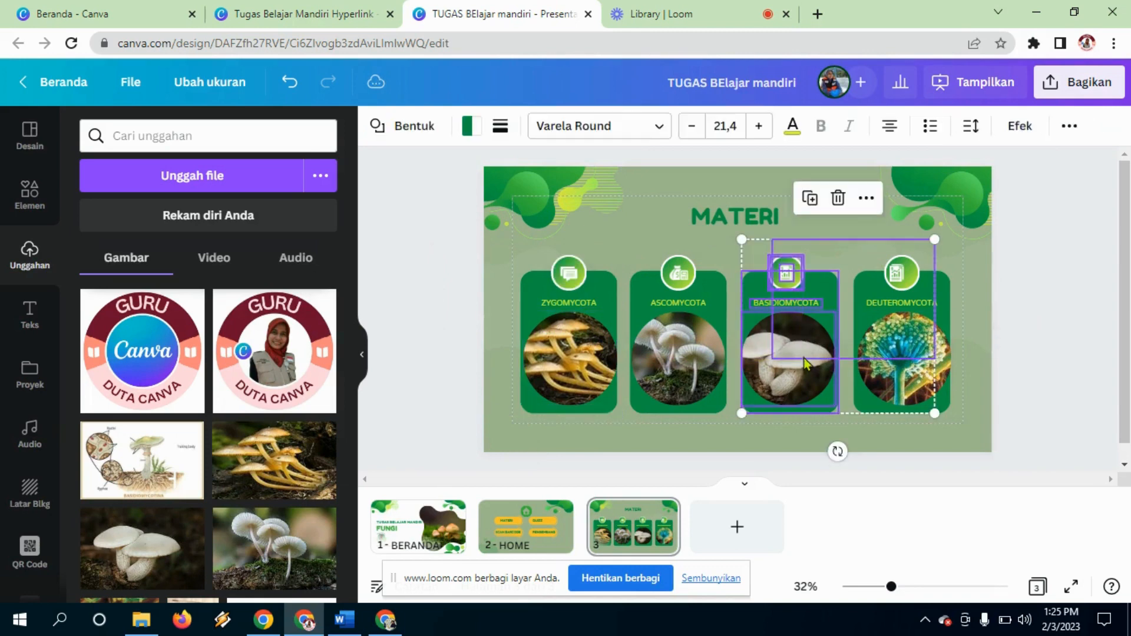
left_click(1068, 125)
left_click(883, 167)
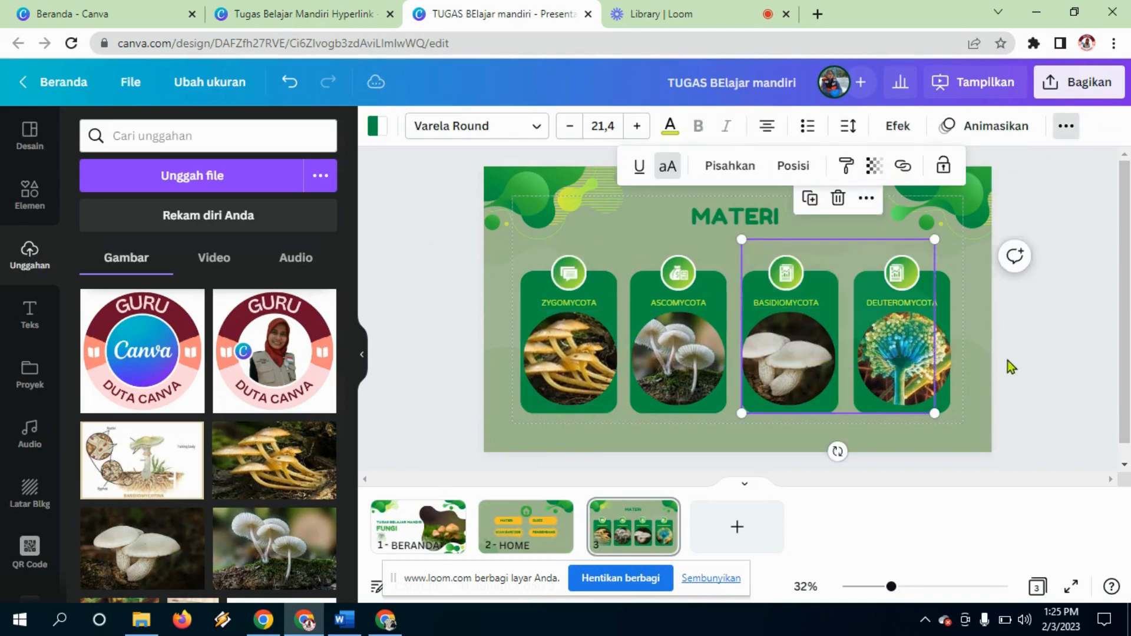
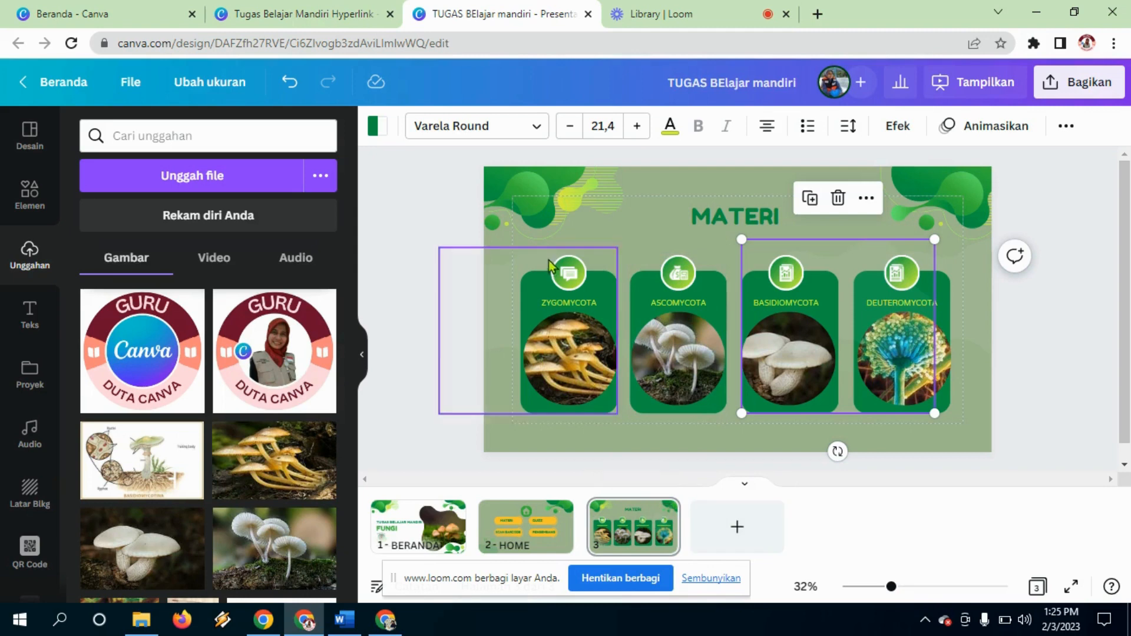
Step: Title the third page MATERI and bring up its page options
left_click(614, 550)
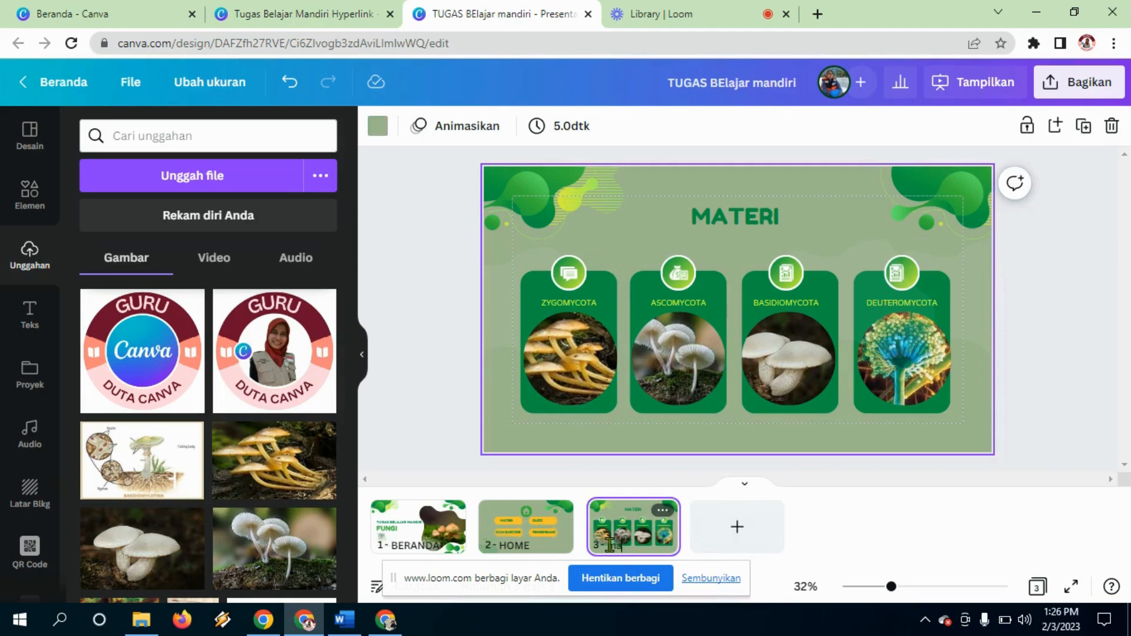
type("MATERI")
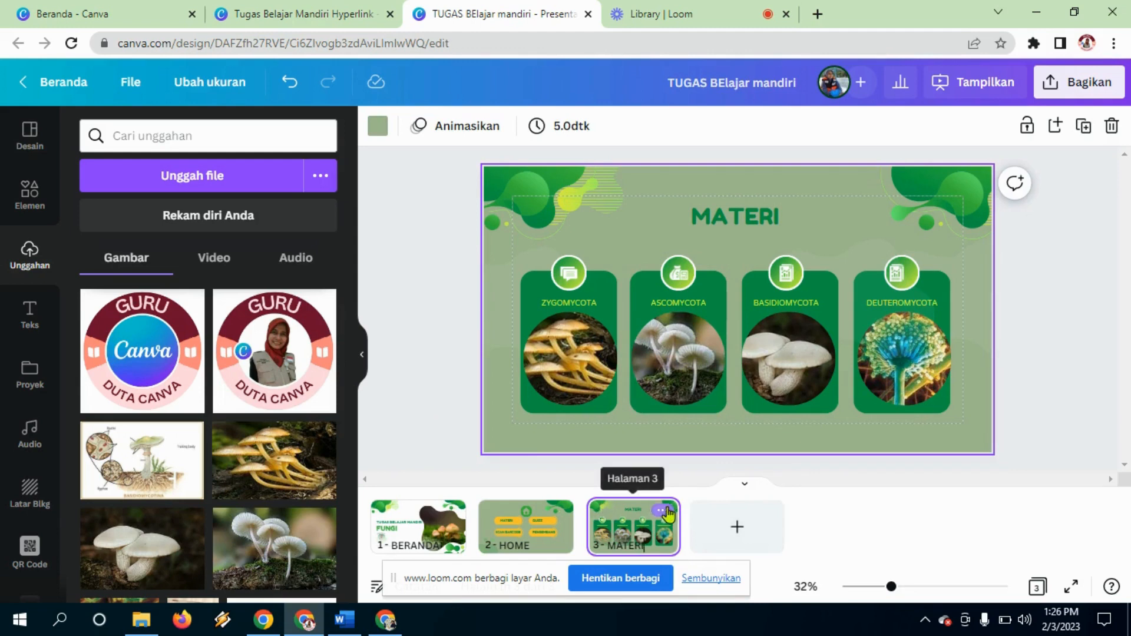
left_click(663, 511)
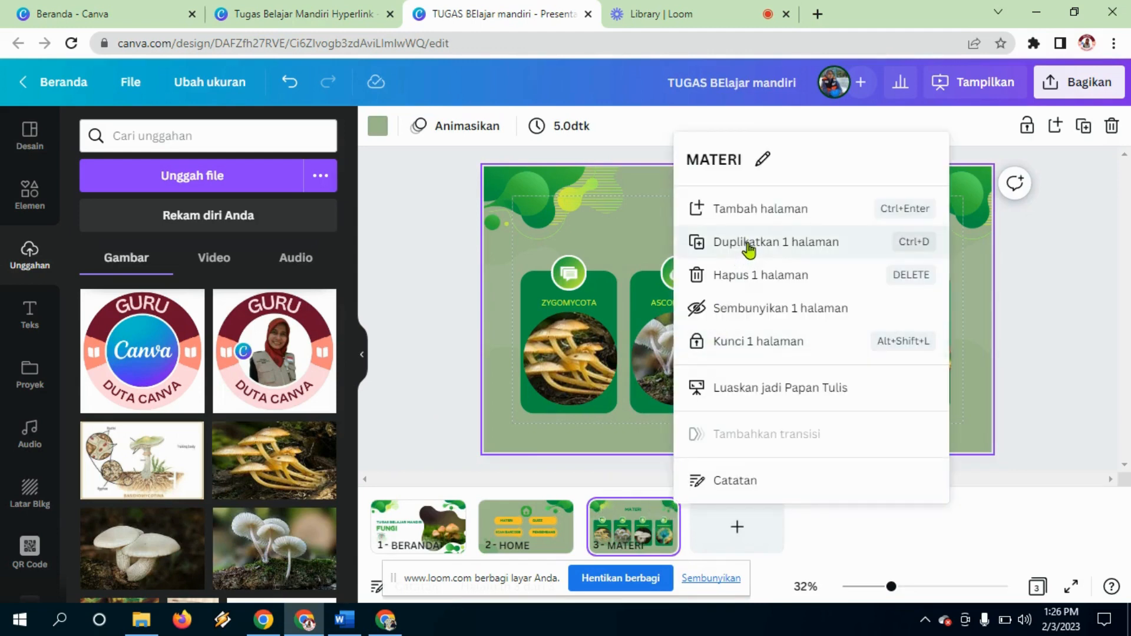
Step: Duplicate the MATERI page and delete the copy's title, three right-hand cards and leftover icons
left_click(748, 246)
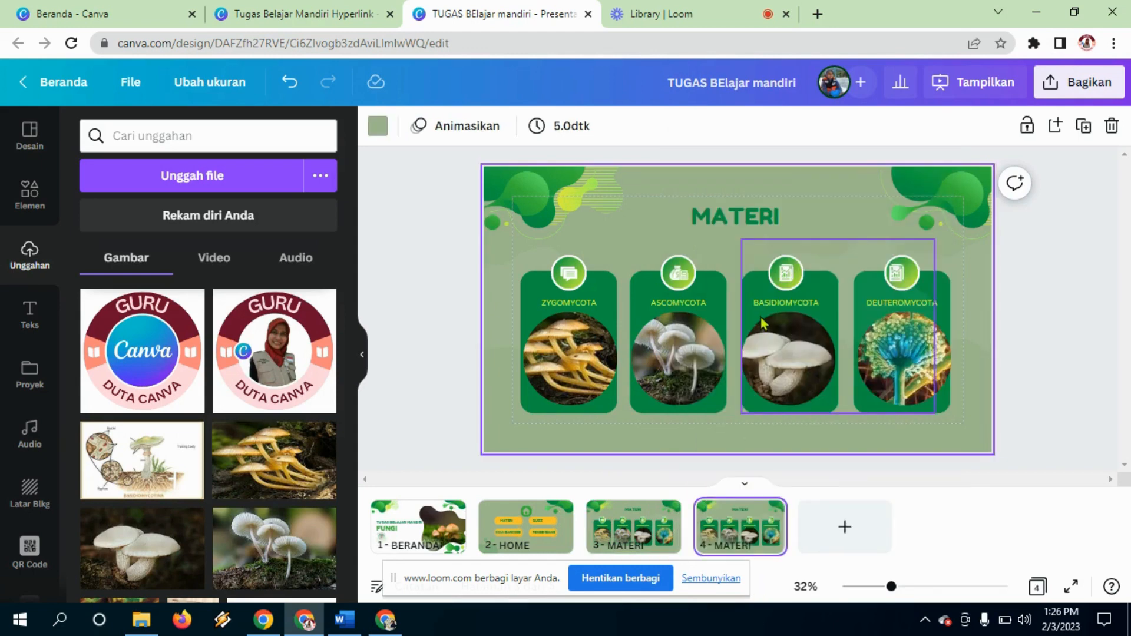
left_click(737, 228)
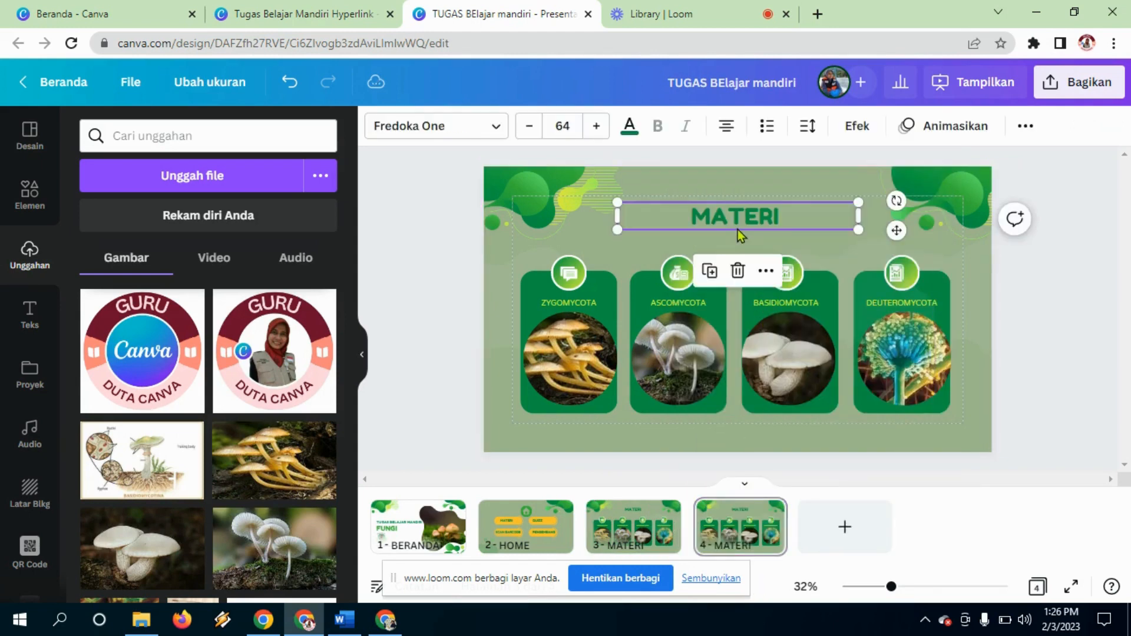
key("Delete")
left_click_drag(652, 233, 875, 372)
key("Delete")
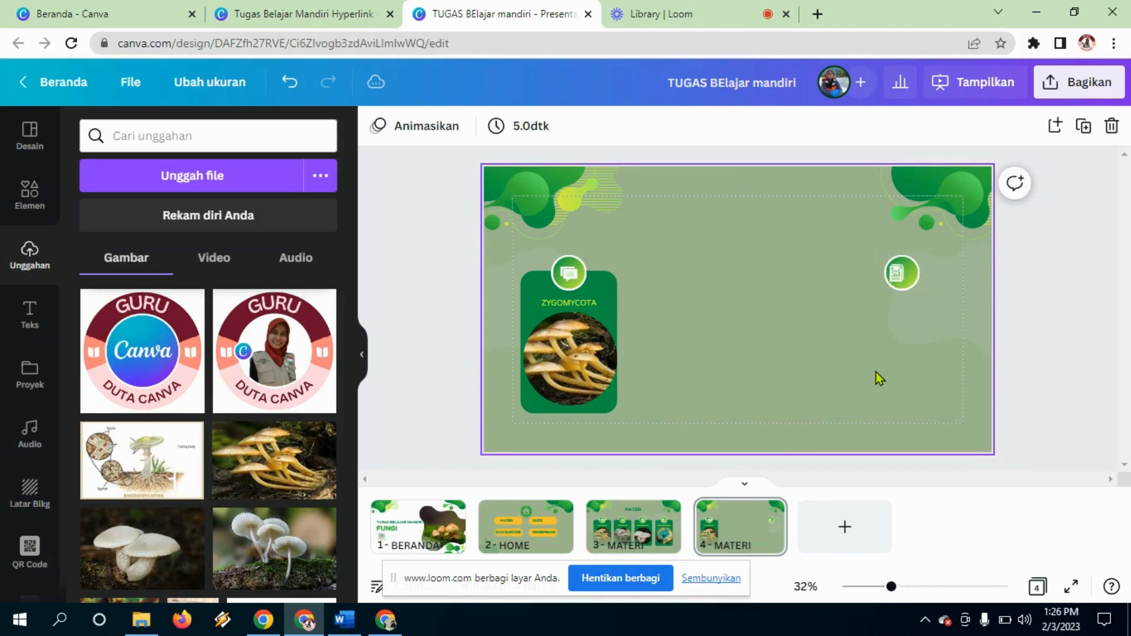
left_click(911, 285)
key("Delete")
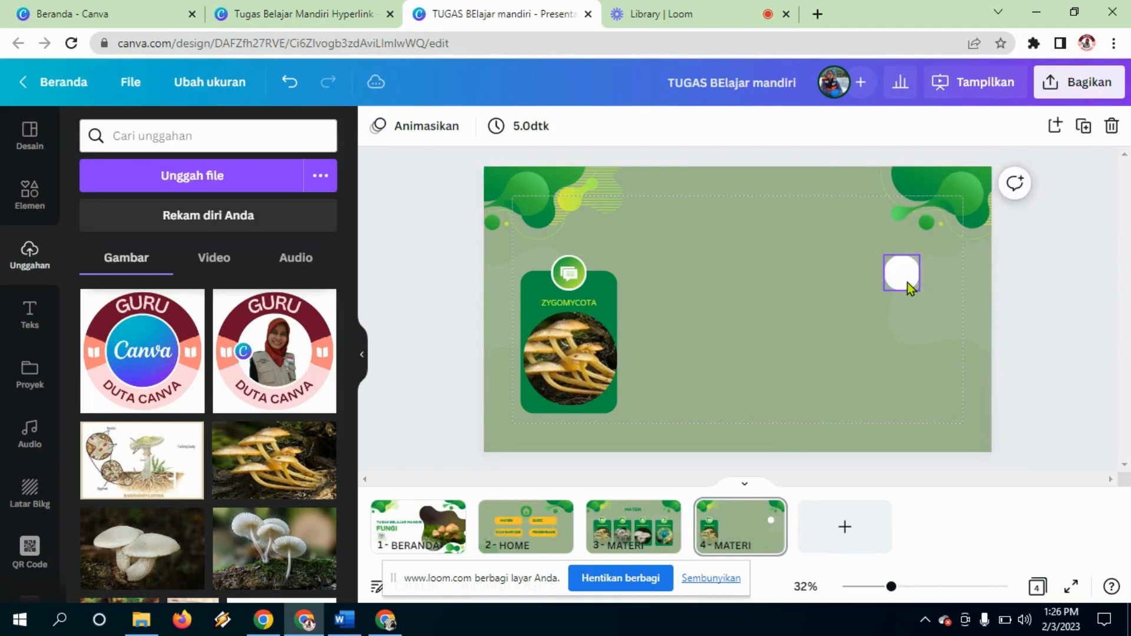
left_click(903, 276)
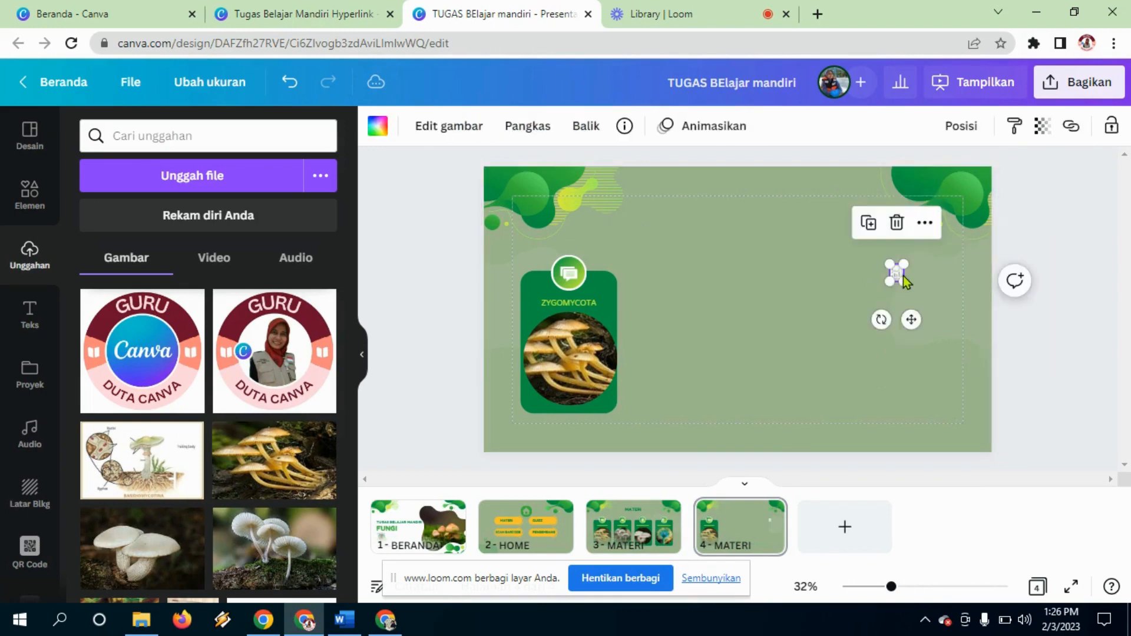
key("Delete")
Step: On page 3, pull out and delete the icons sitting in the fungi card circles
left_click(663, 514)
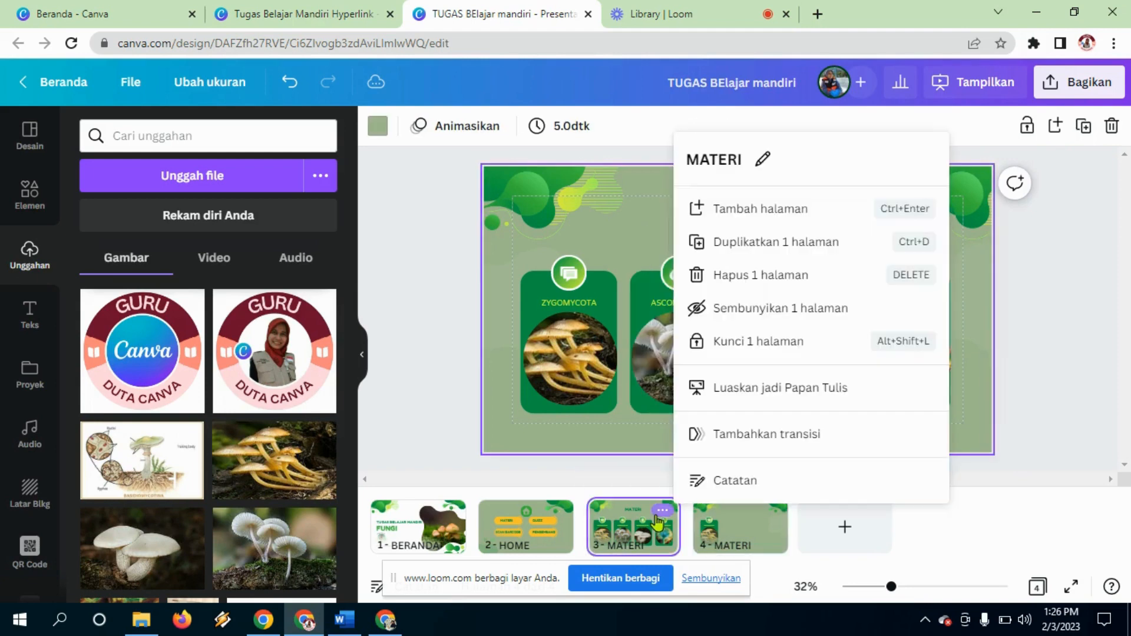
left_click(620, 268)
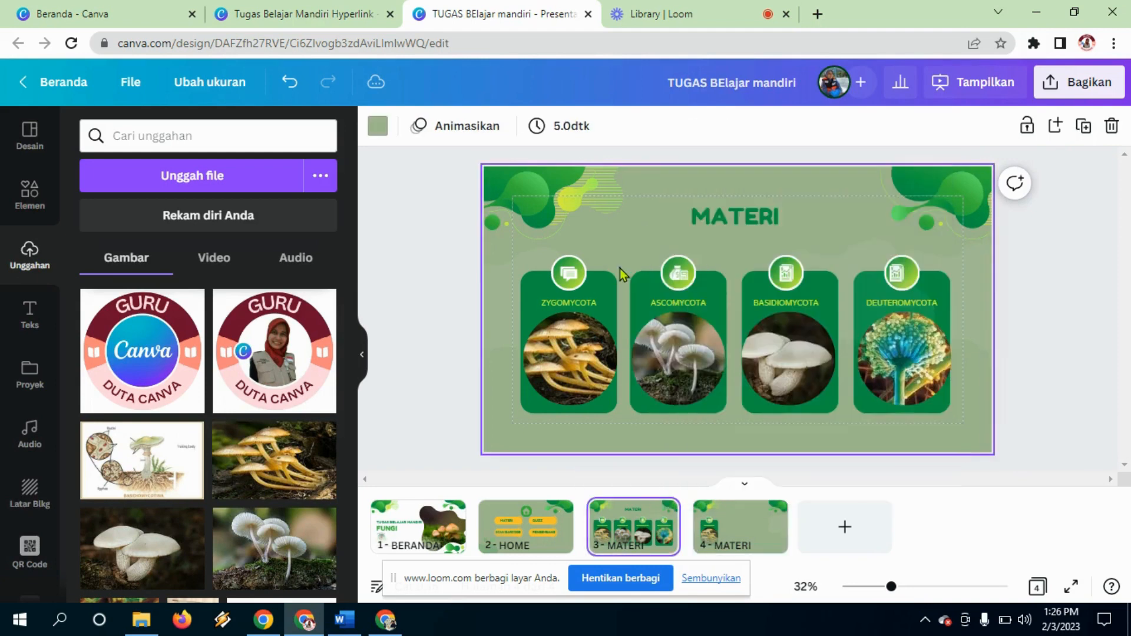
left_click(569, 279)
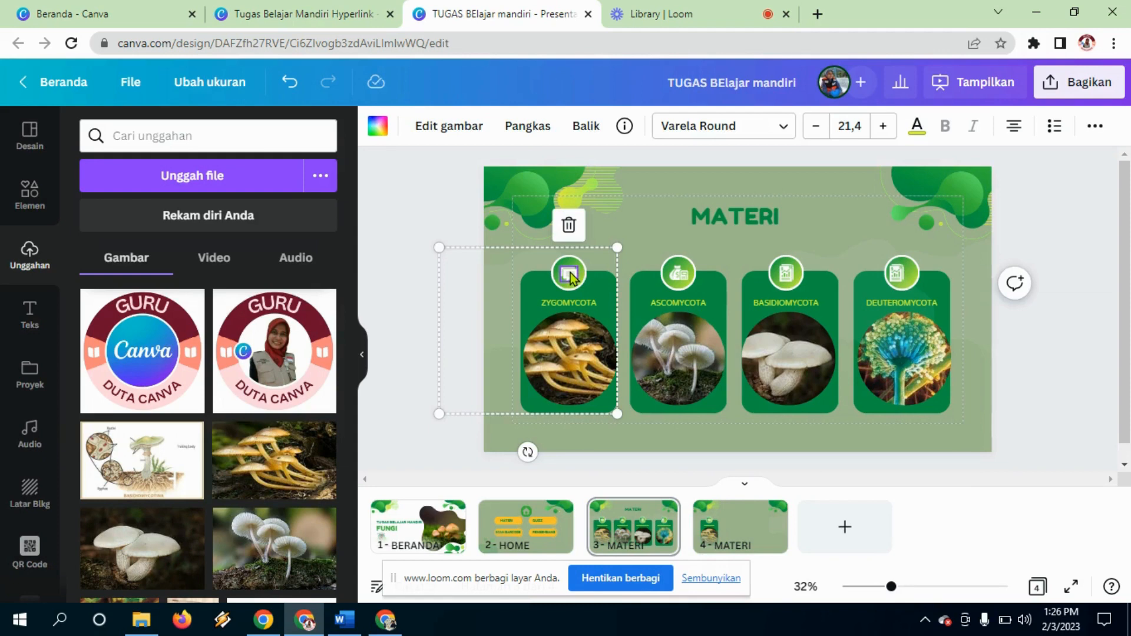
left_click_drag(570, 277, 901, 274)
left_click(899, 275)
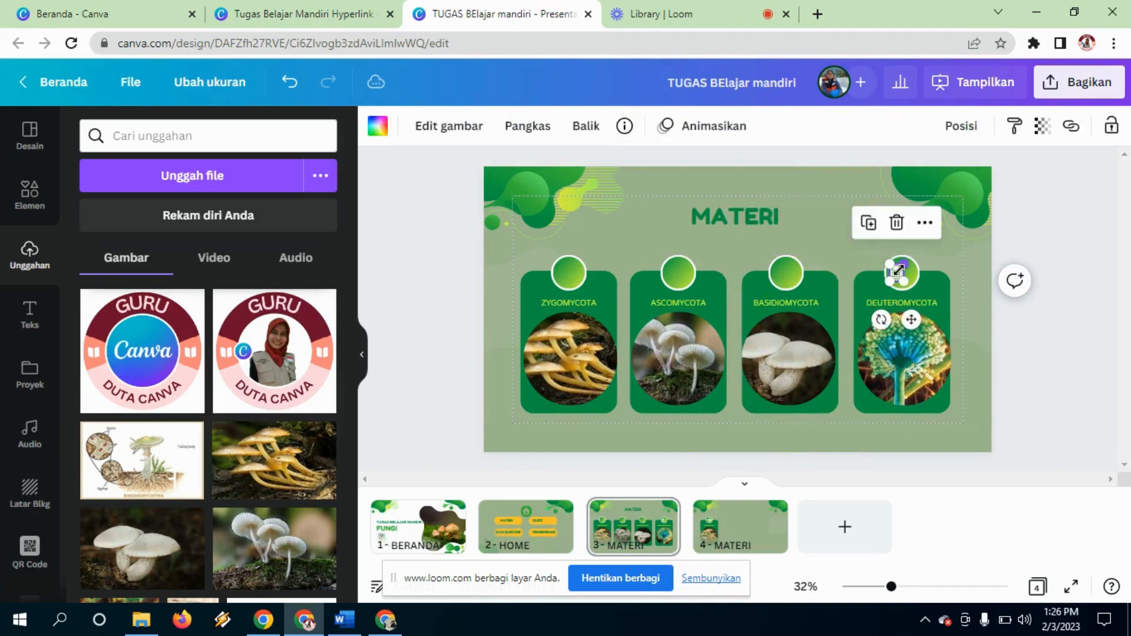
key("Delete")
left_click(977, 422)
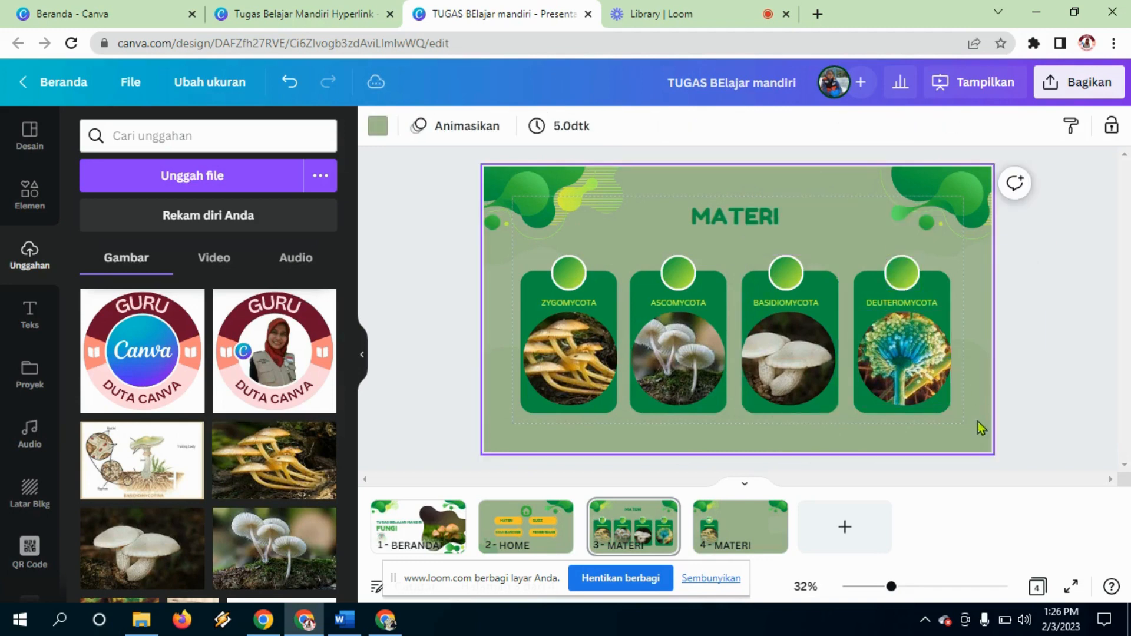
Step: On slide 4, move the Zygomycota card toward the centre and delete its green circle icon
left_click(760, 526)
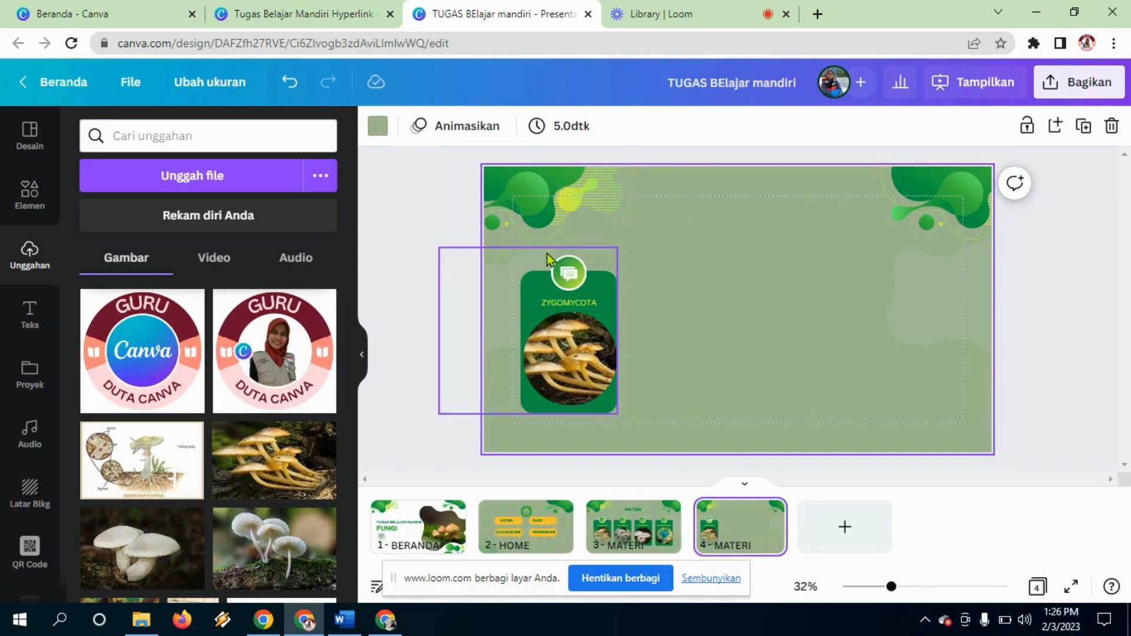
left_click_drag(601, 252, 589, 231)
left_click(750, 281)
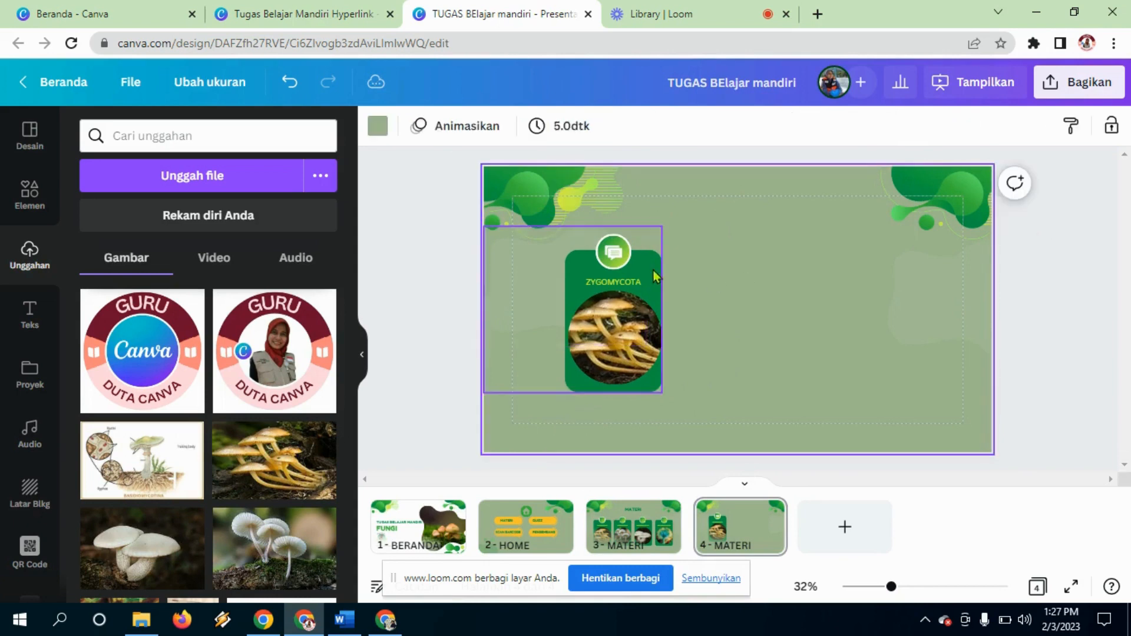
double_click(616, 256)
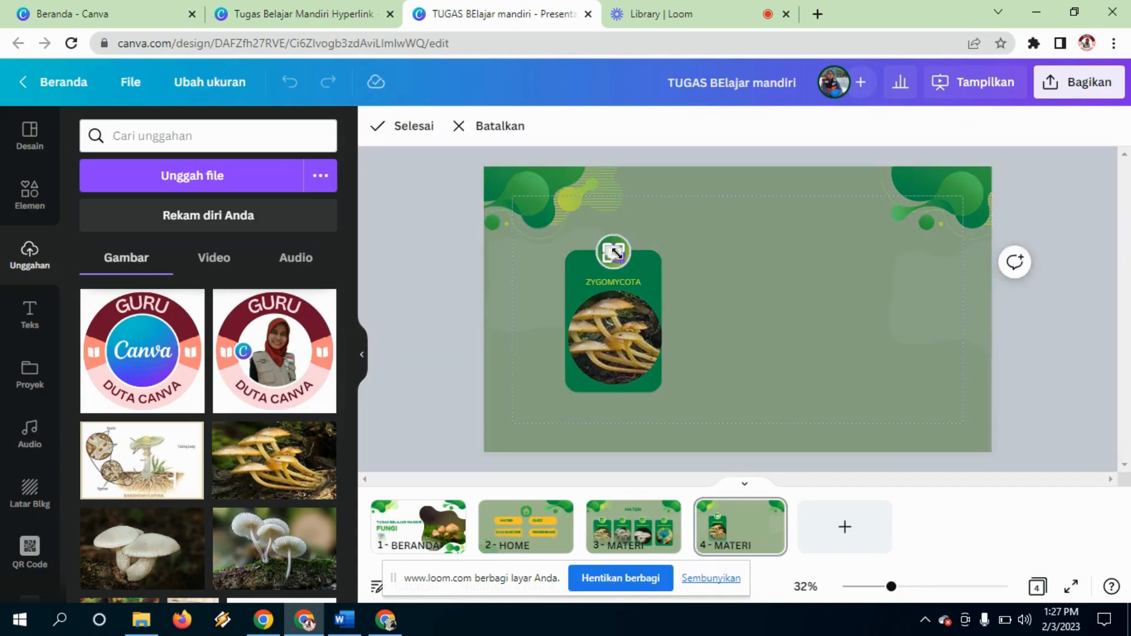
key("Escape")
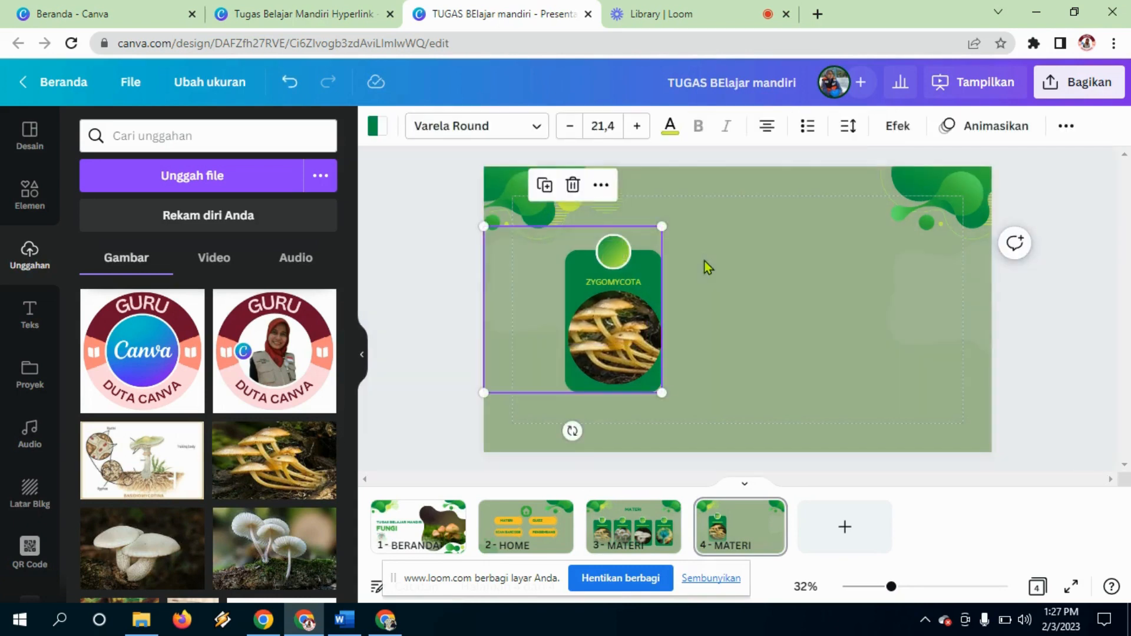
left_click(616, 257)
key("Delete")
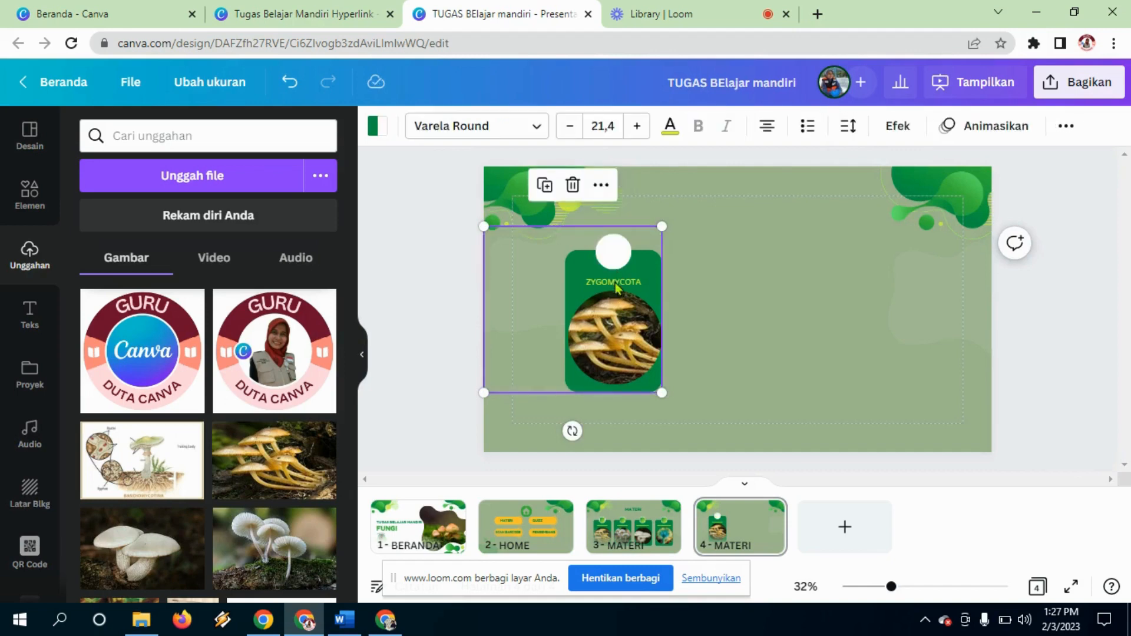
Step: Shift the Zygomycota card right and down, then ungroup it
left_click(618, 284)
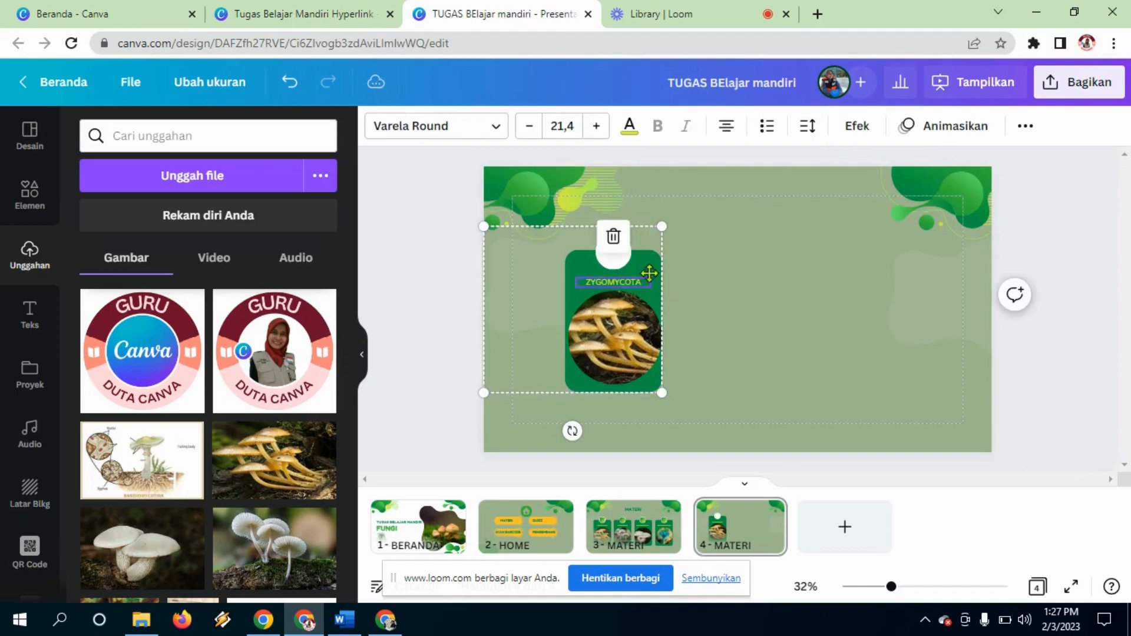
left_click_drag(648, 270, 699, 292)
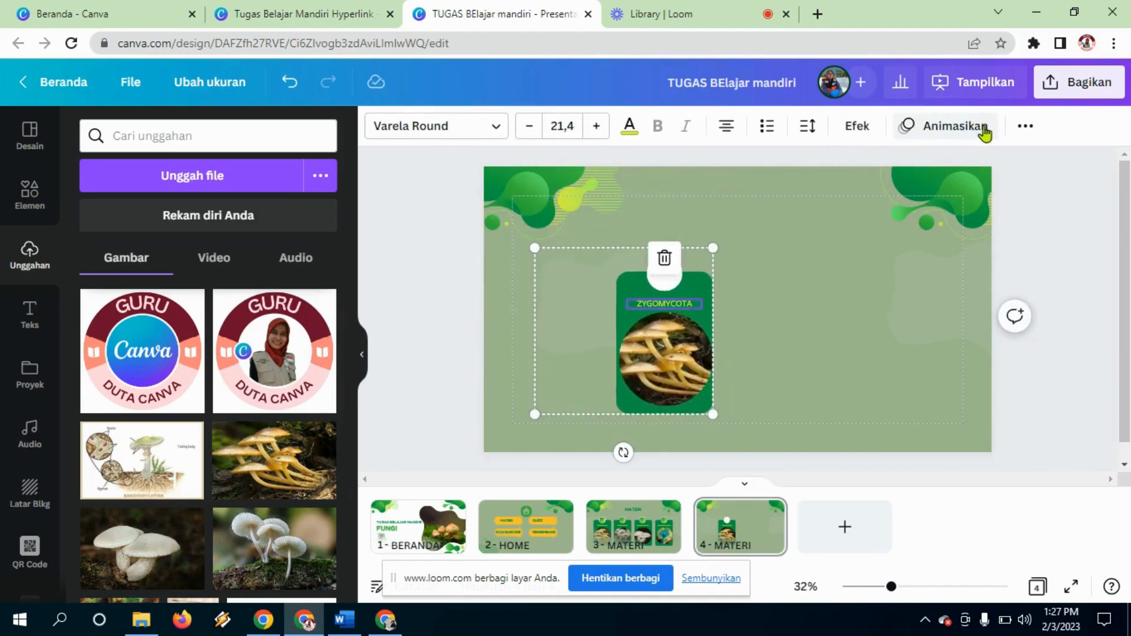
left_click(1024, 128)
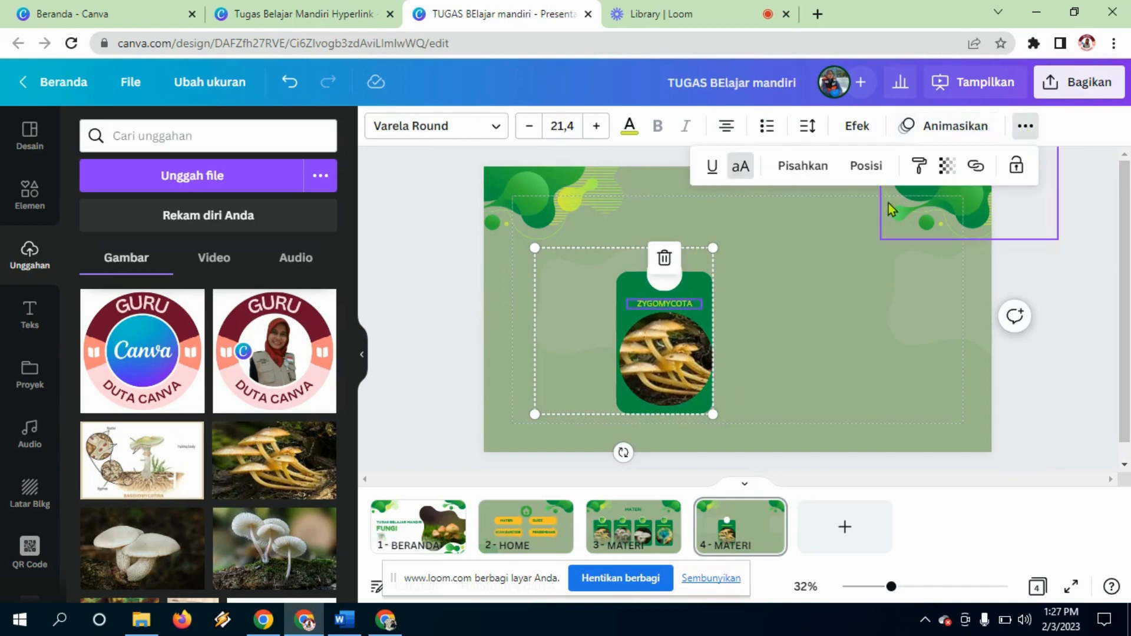
left_click(815, 171)
left_click(795, 379)
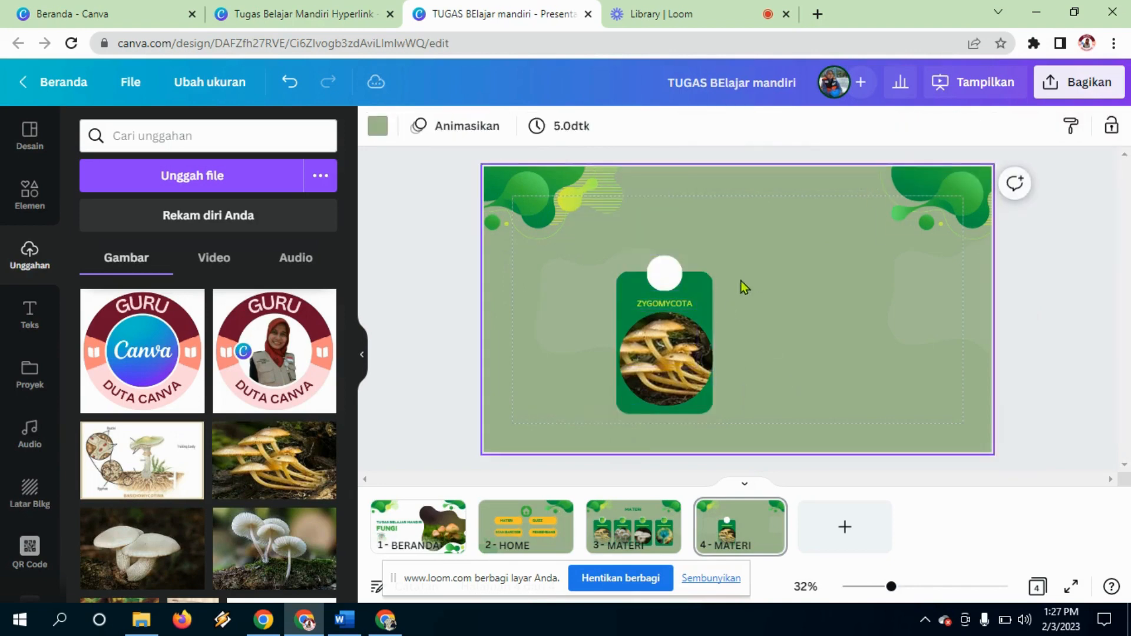
Step: Move the ZYGOMYCOTA label above the card, enlarge it, and widen it to one line
left_click(681, 305)
left_click_drag(680, 304, 692, 223)
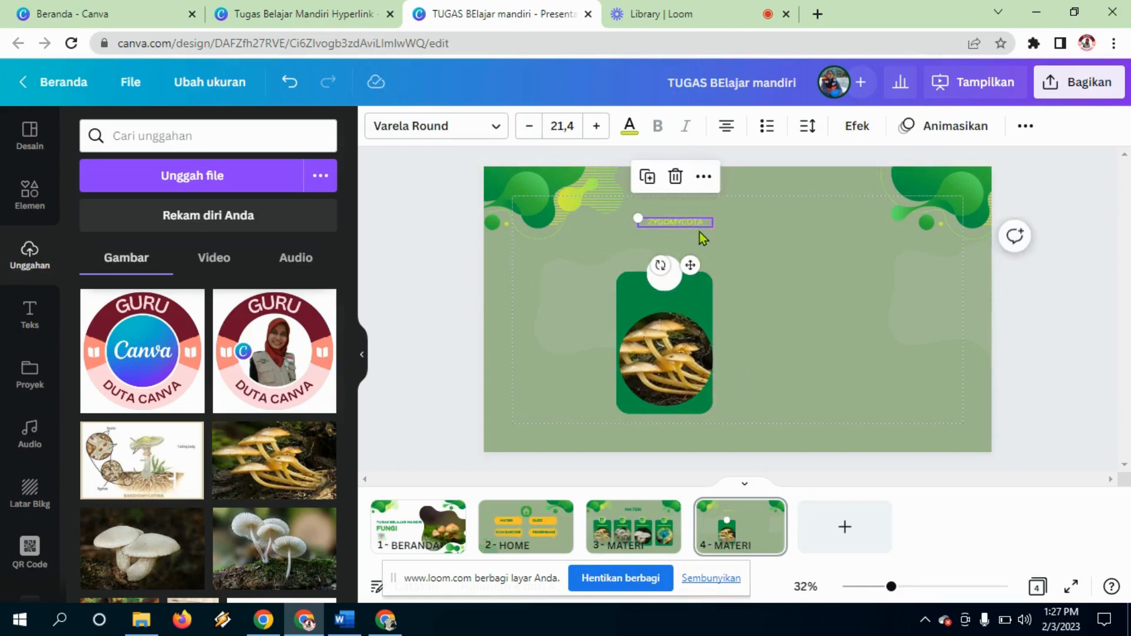
left_click(596, 126)
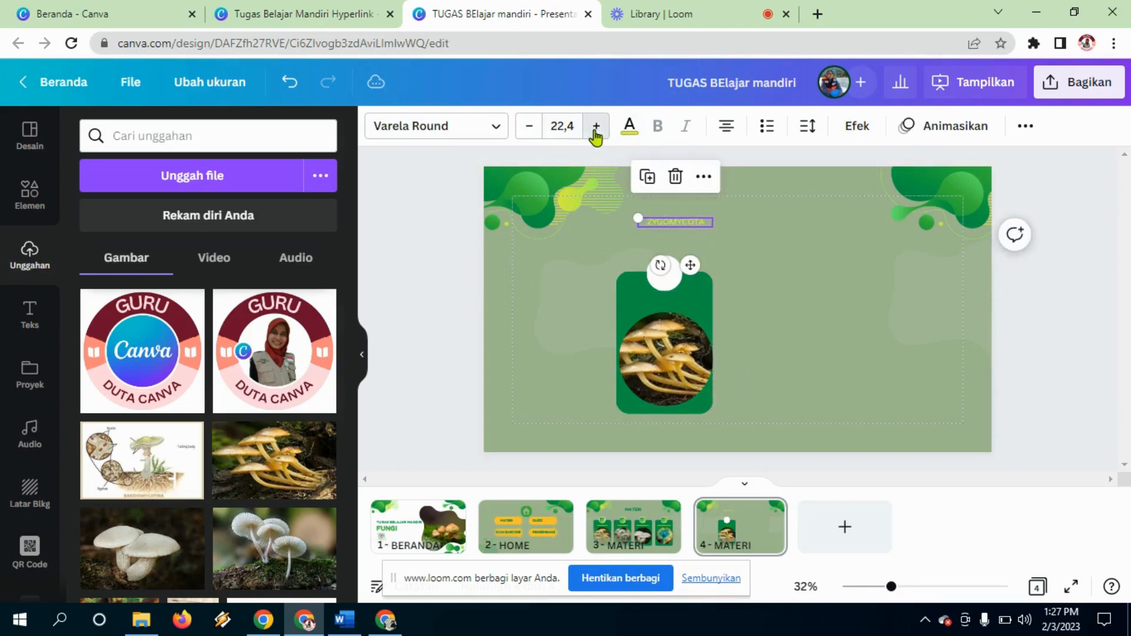
left_click(596, 126)
left_click(596, 126)
left_click(596, 126)
left_click(596, 126)
left_click(596, 126)
left_click(596, 127)
double_click(596, 127)
left_click(596, 126)
left_click(596, 126)
left_click(596, 126)
left_click(596, 126)
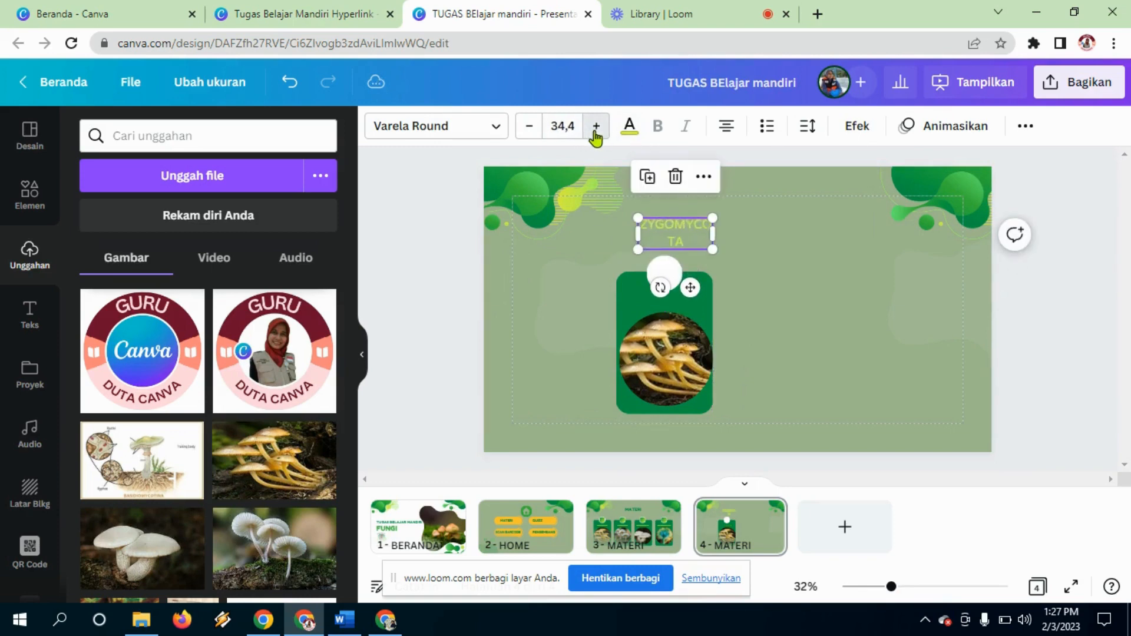
left_click(596, 126)
left_click(596, 126)
left_click(596, 126)
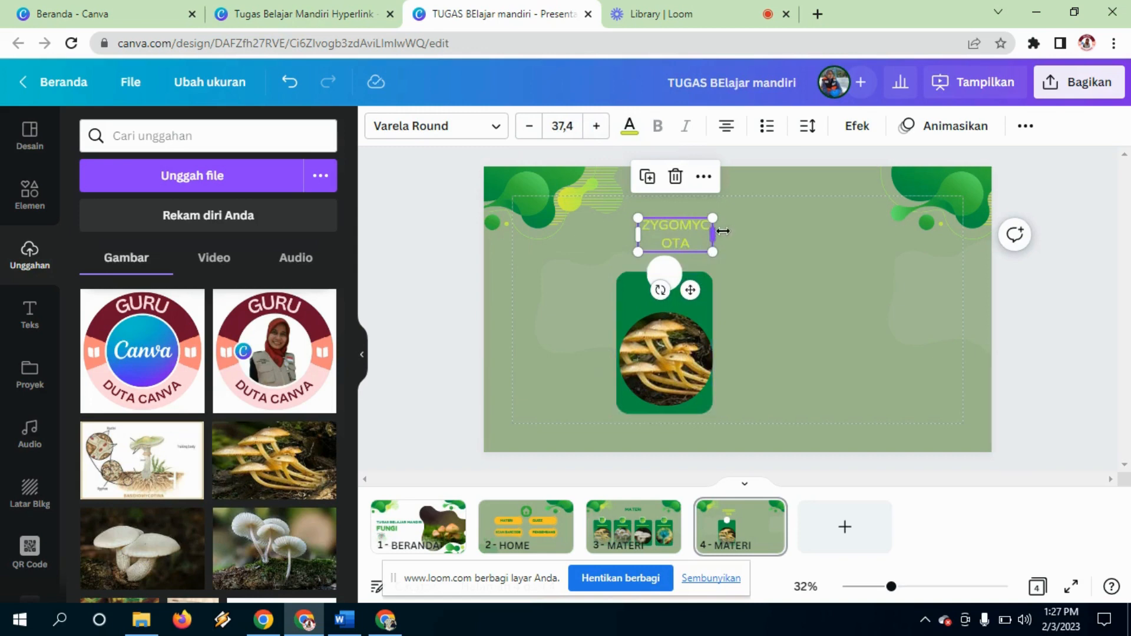
mouse_move(722, 232)
left_mouse_down()
mouse_move(778, 232)
mouse_move(740, 231)
left_mouse_up()
Step: Move the mushroom photo off the card, widen the green rectangle, and delete the white circle
left_click(703, 321)
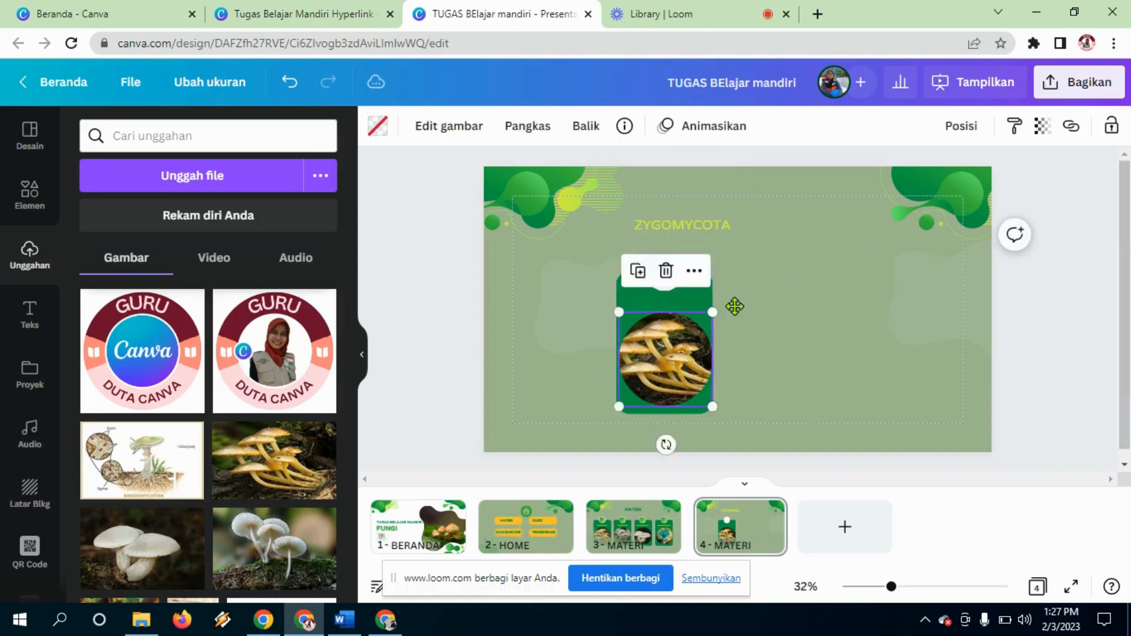
left_click_drag(665, 394, 551, 373)
key("Tab")
left_click(636, 377)
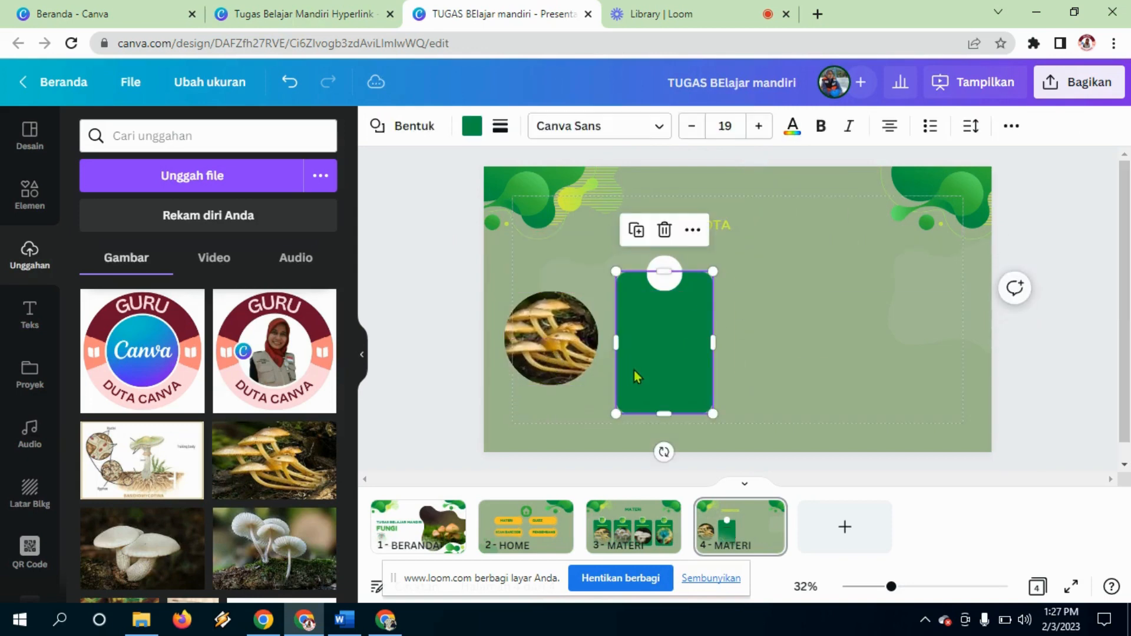
left_click_drag(796, 351, 795, 318)
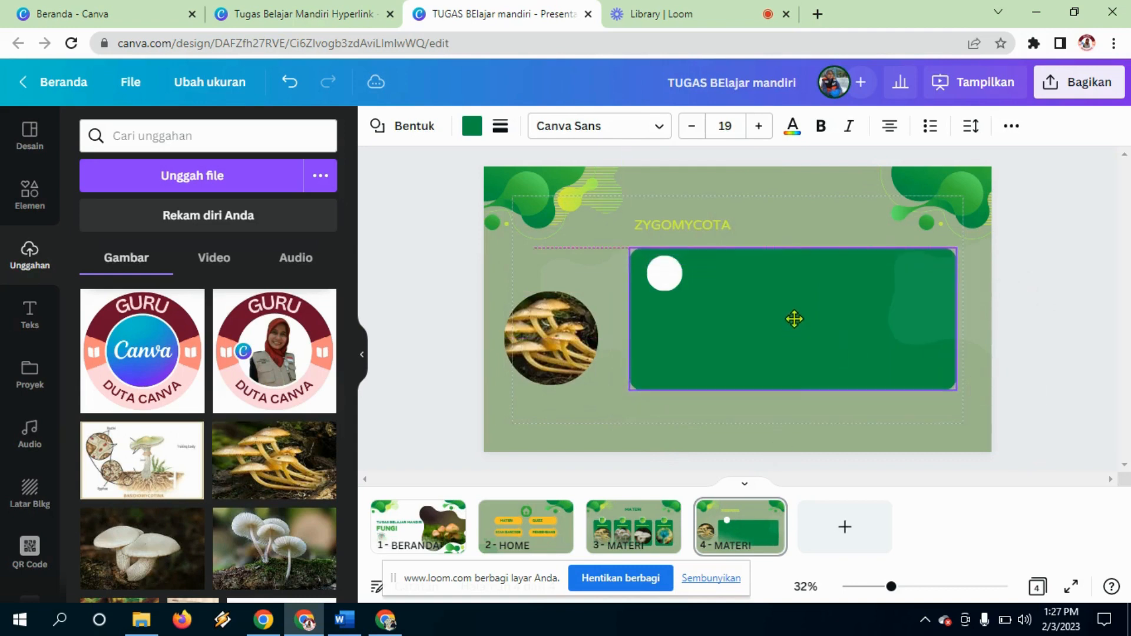
left_click(672, 270)
key("Delete")
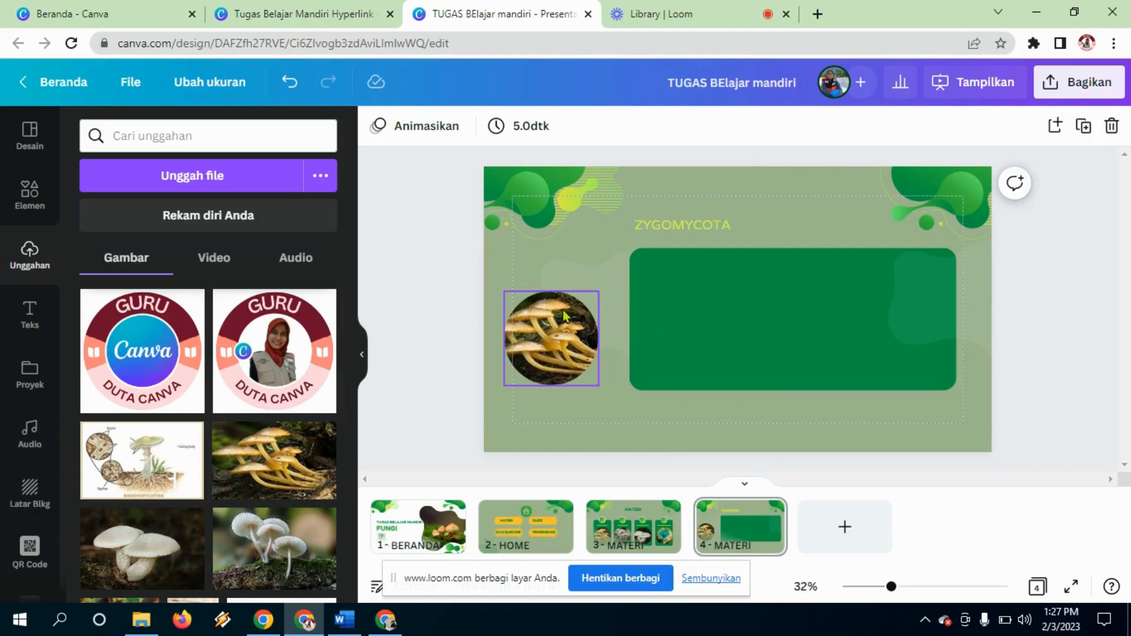
left_click_drag(563, 317, 580, 293)
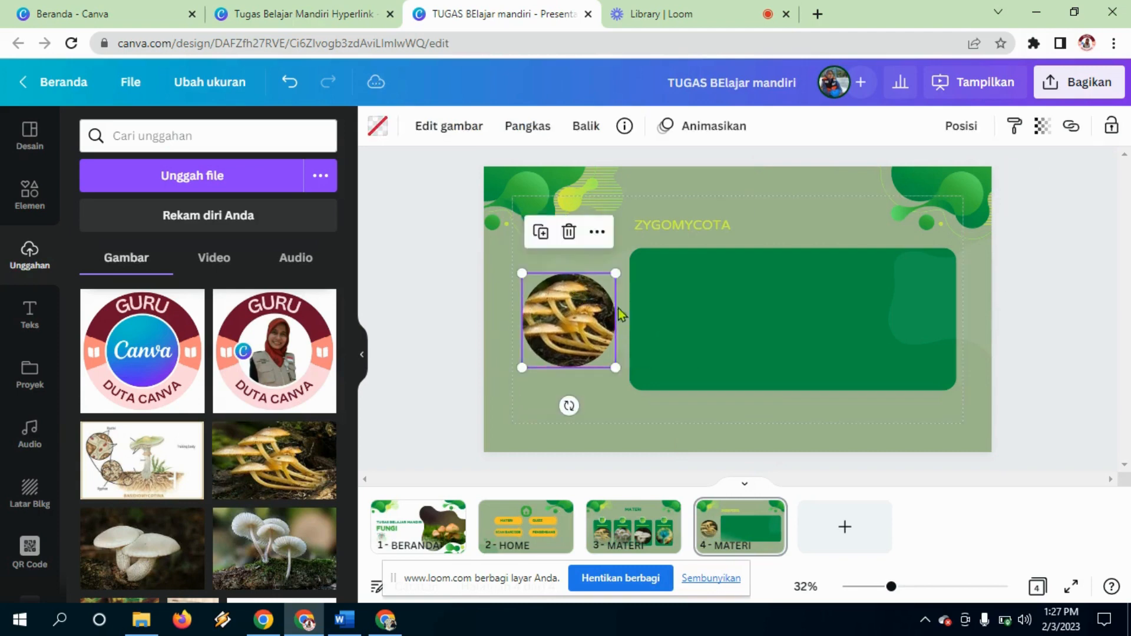
left_click_drag(719, 337, 717, 335)
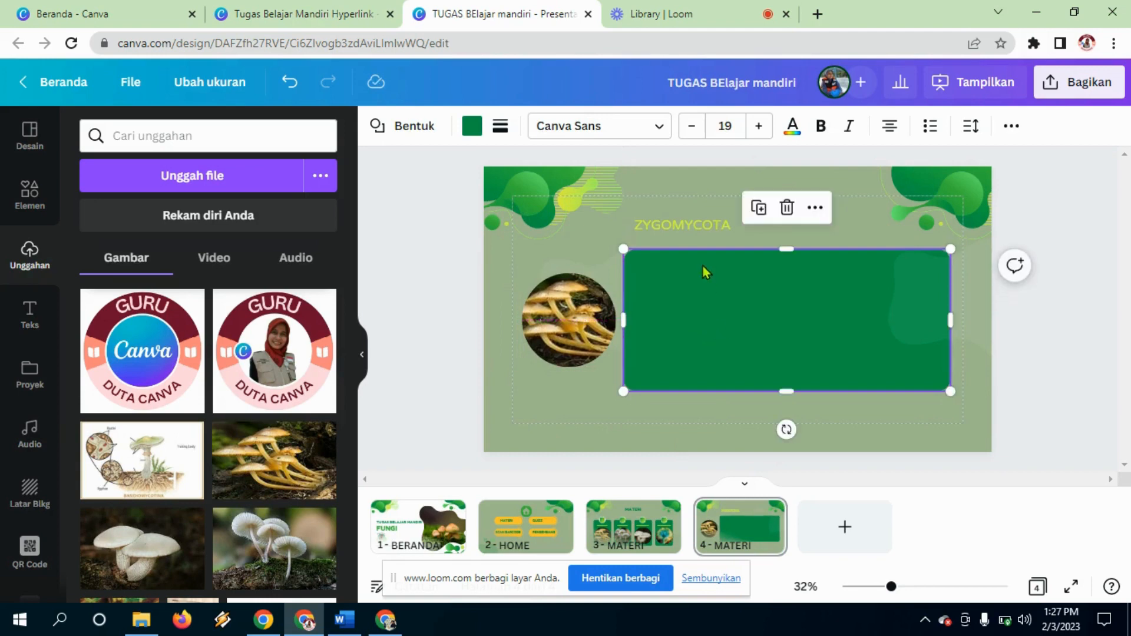
Step: Reposition the ZYGOMYCOTA heading and left-align it, then check the card and photo selections
left_click(704, 230)
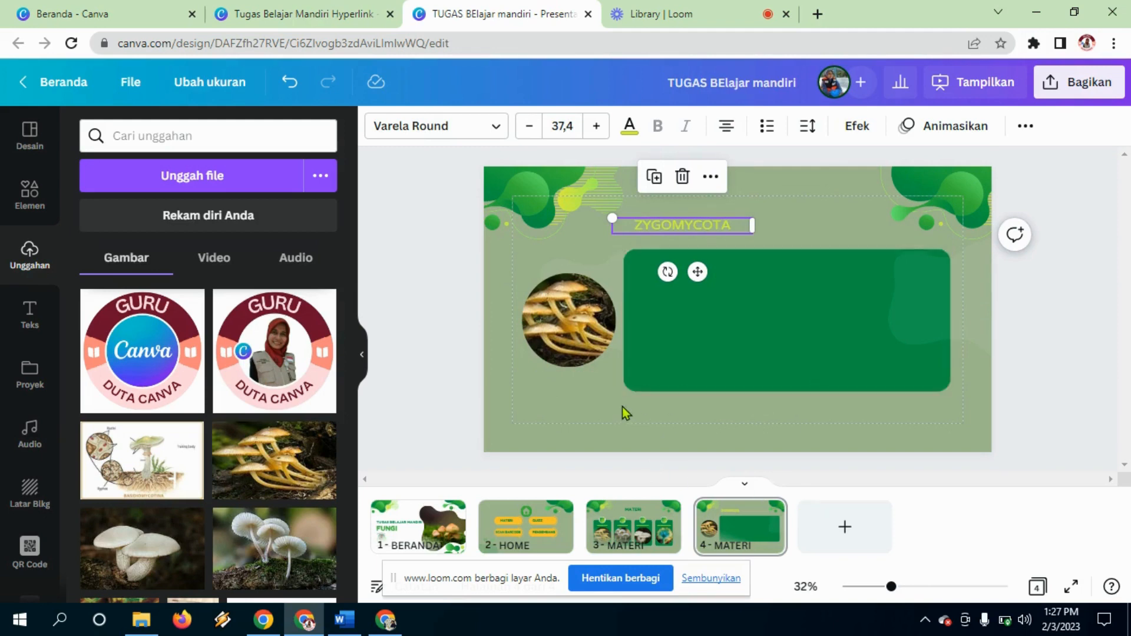
left_click(625, 434)
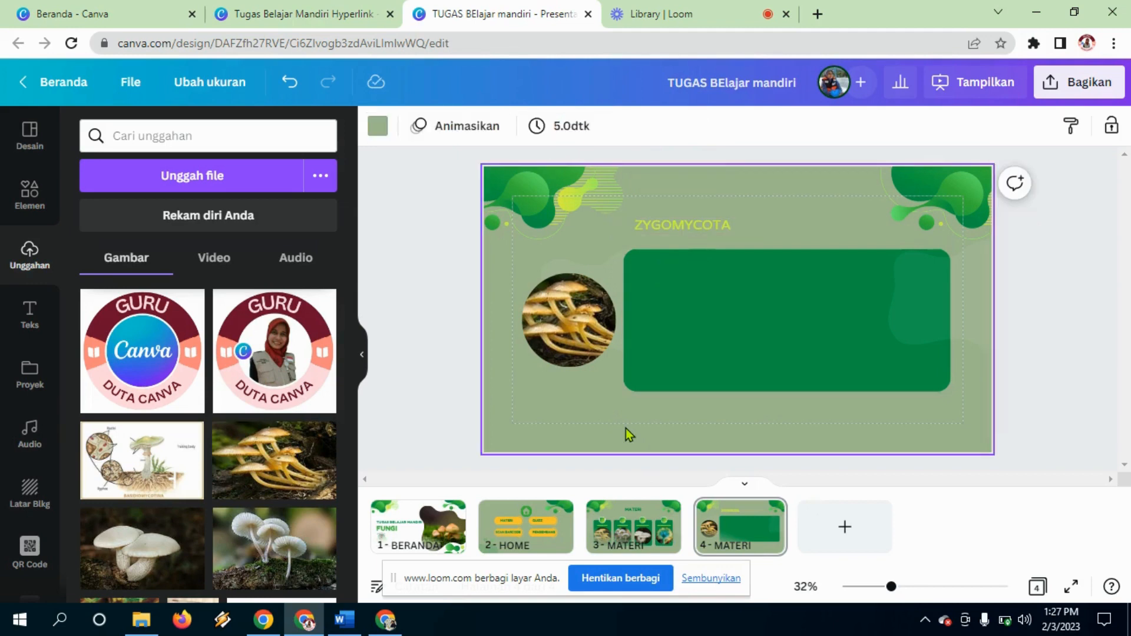
left_click_drag(688, 222, 710, 231)
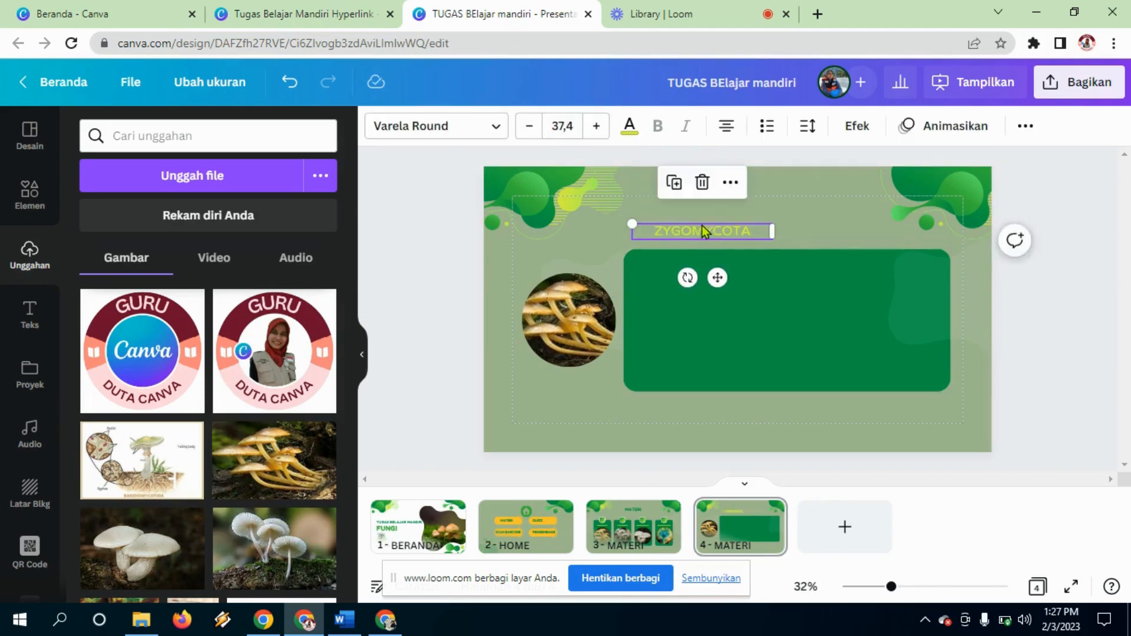
left_click(725, 126)
left_click(891, 281)
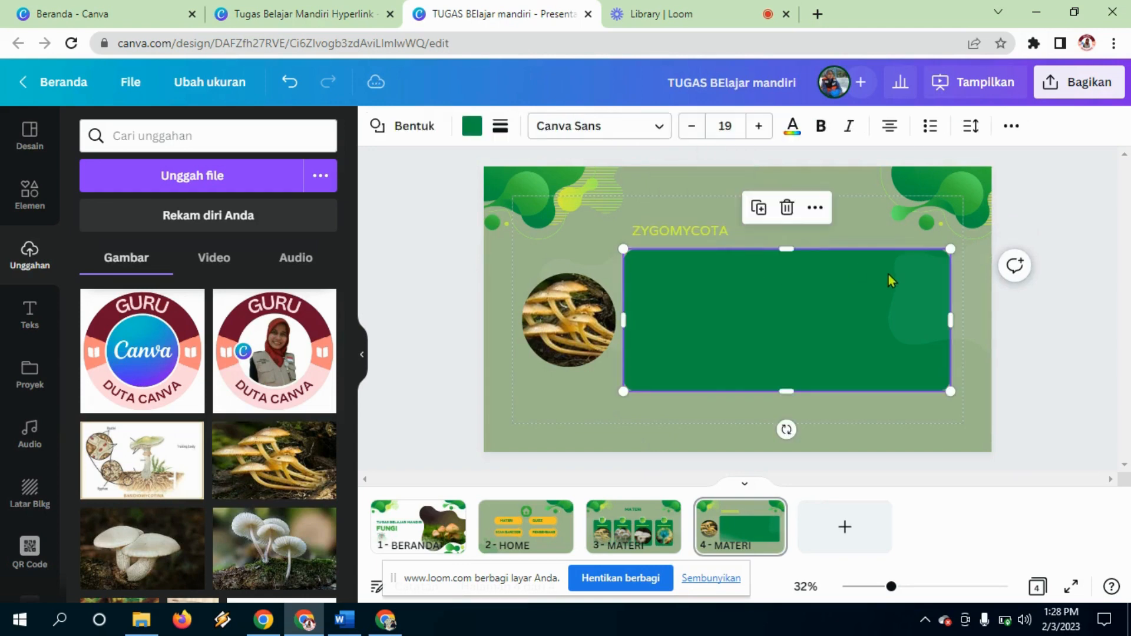
left_click(892, 283)
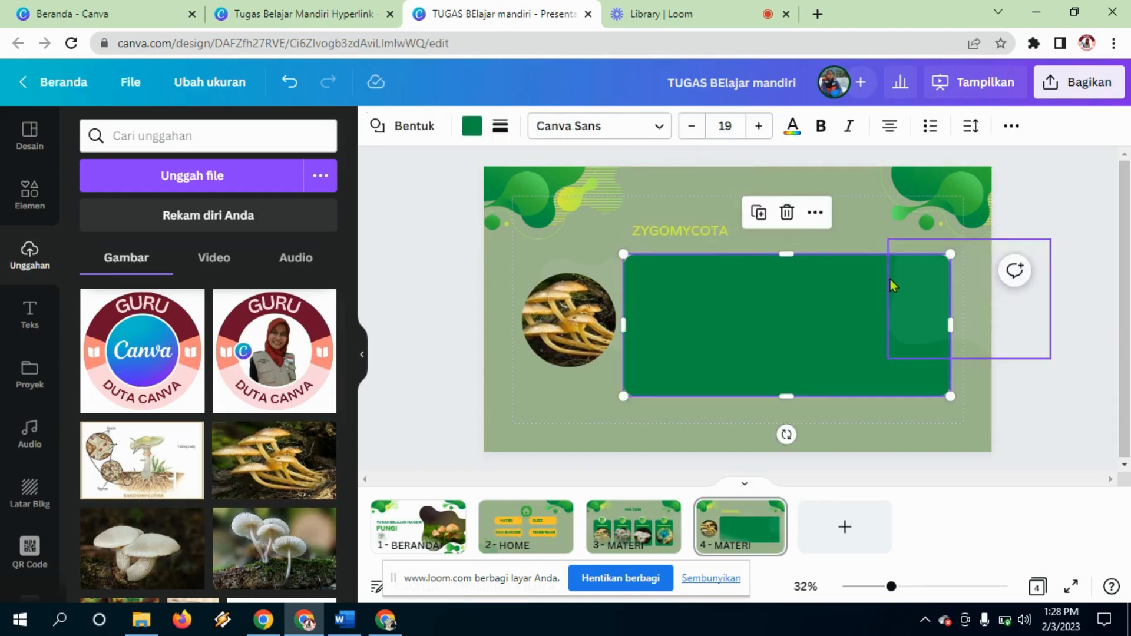
left_click(805, 324)
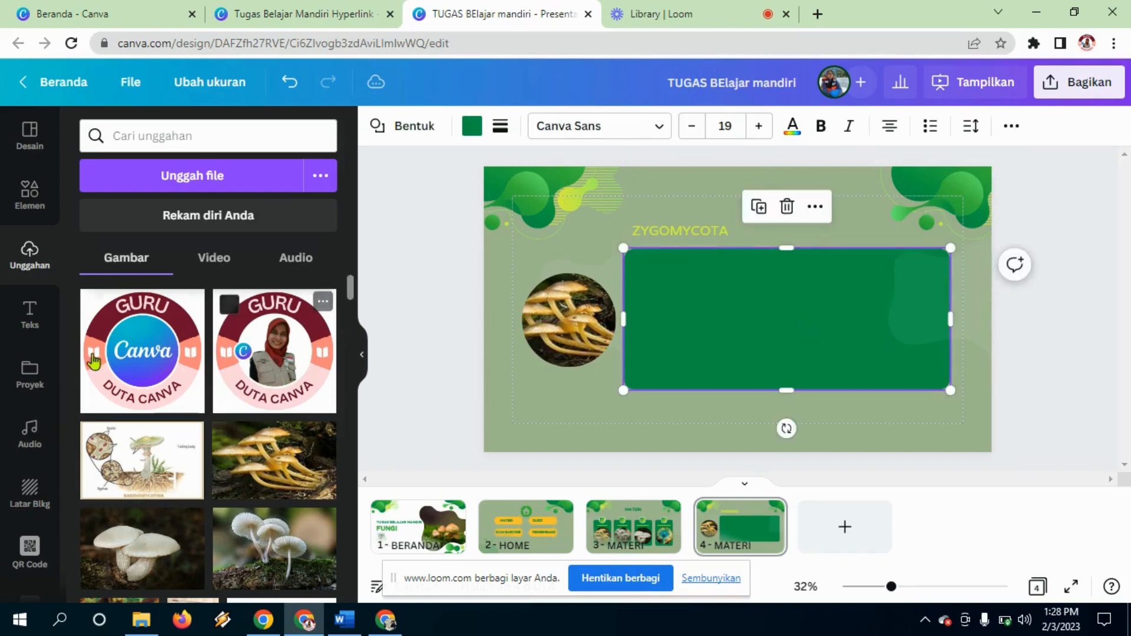
left_click(574, 323)
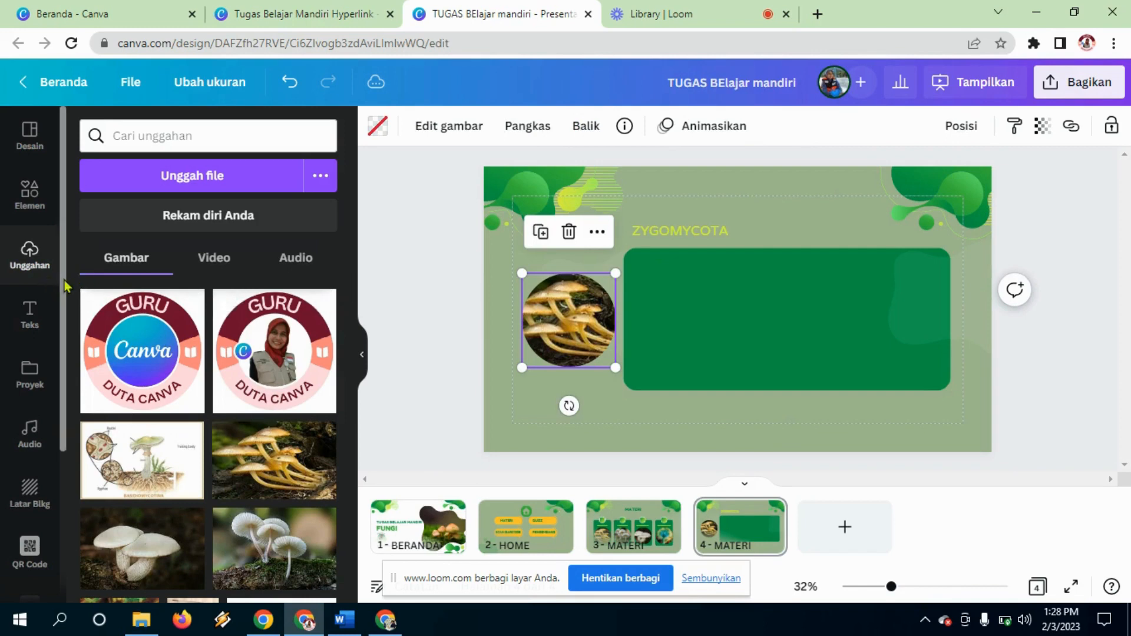
left_click_drag(63, 289, 72, 446)
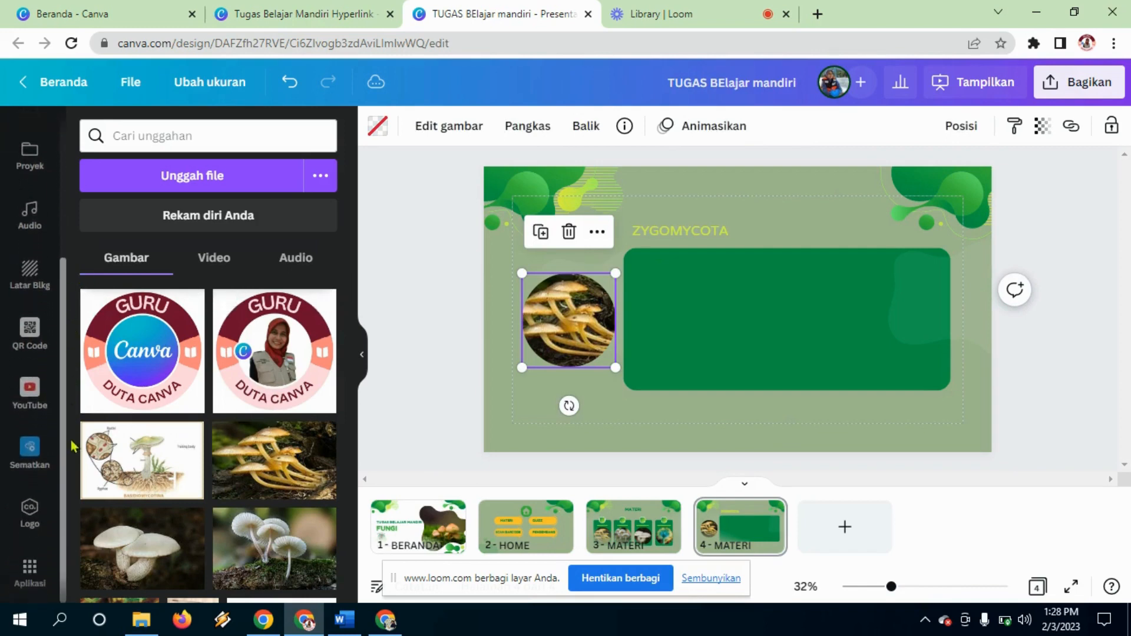
Step: Search the YouTube panel for ZYGOMYCOTA and scroll through the lesson video results
left_click(31, 406)
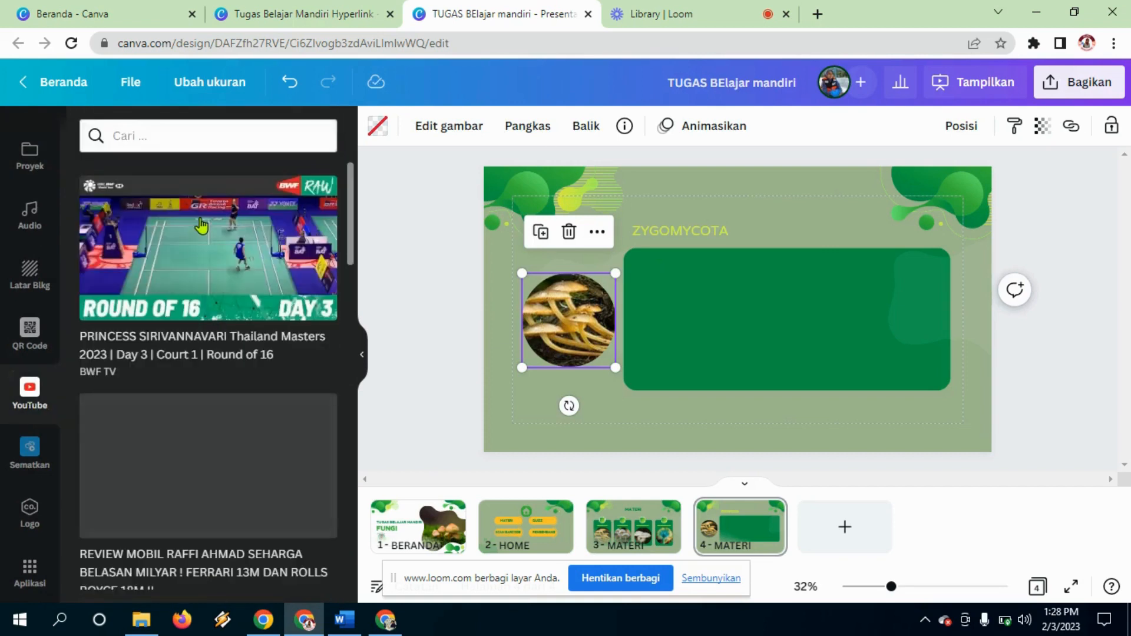
left_click(220, 134)
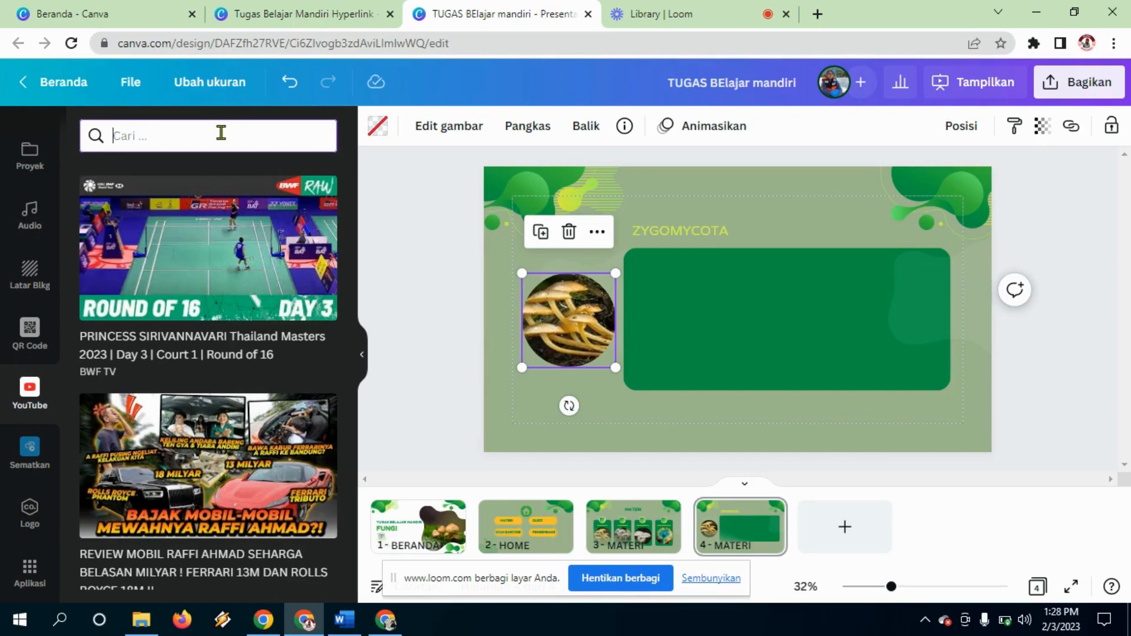
type("ZYGOMYCOT")
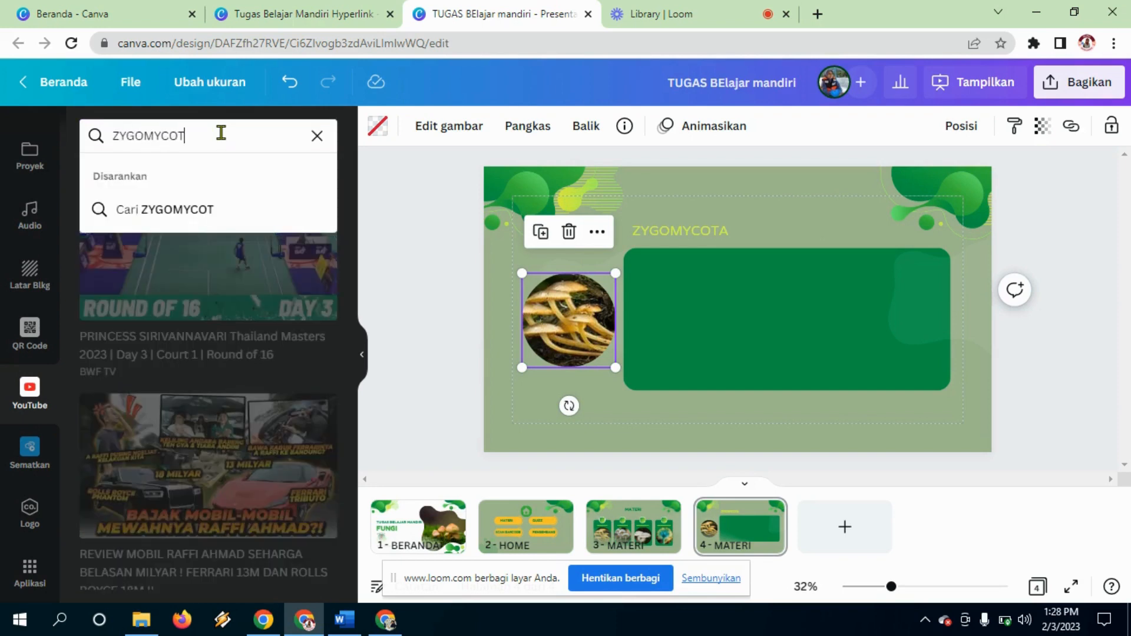
type("A")
key("Return")
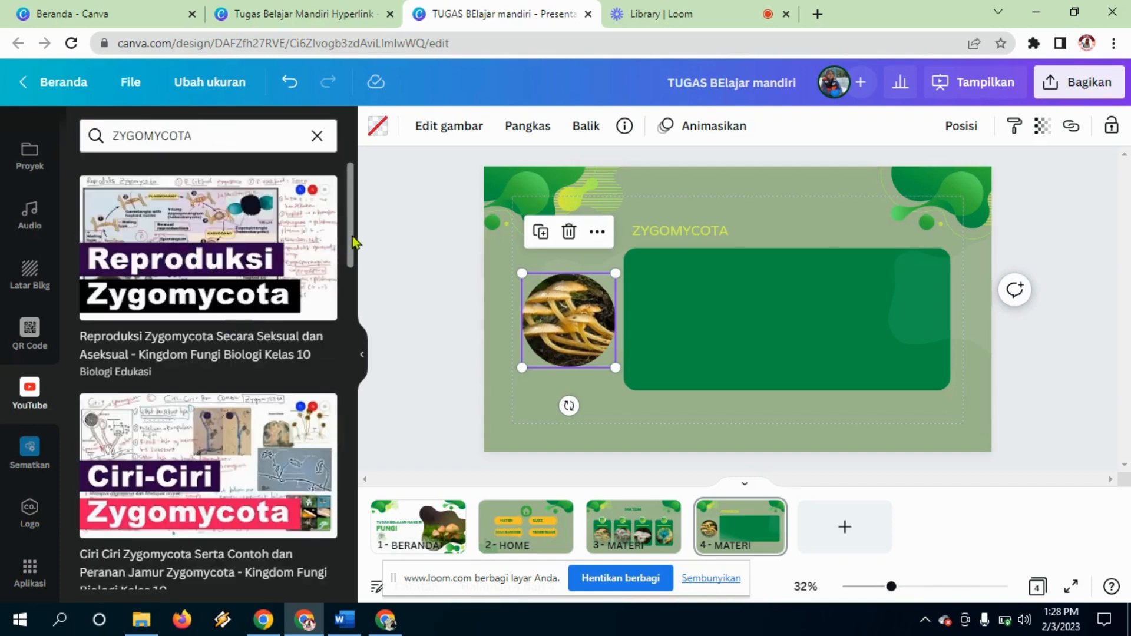
left_click_drag(353, 244, 362, 315)
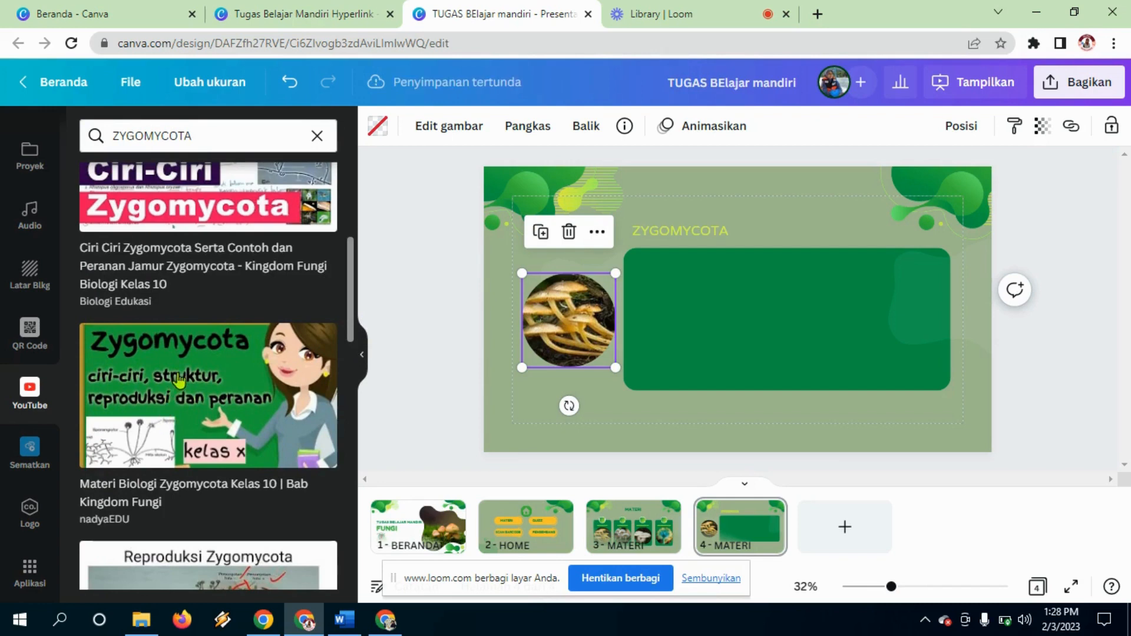
left_click_drag(348, 321, 366, 179)
scroll(156, 338, "down", 6)
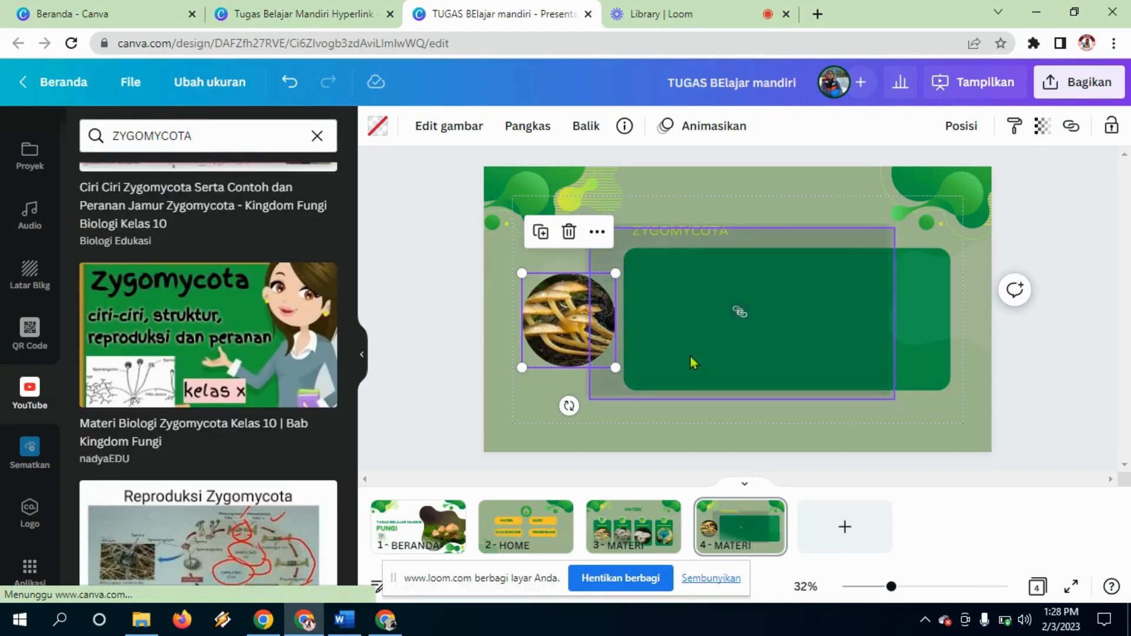
Step: Add the 'Materi Biologi Zygomycota Kelas 10' video and shrink it to fit inside the green card
left_click(796, 322)
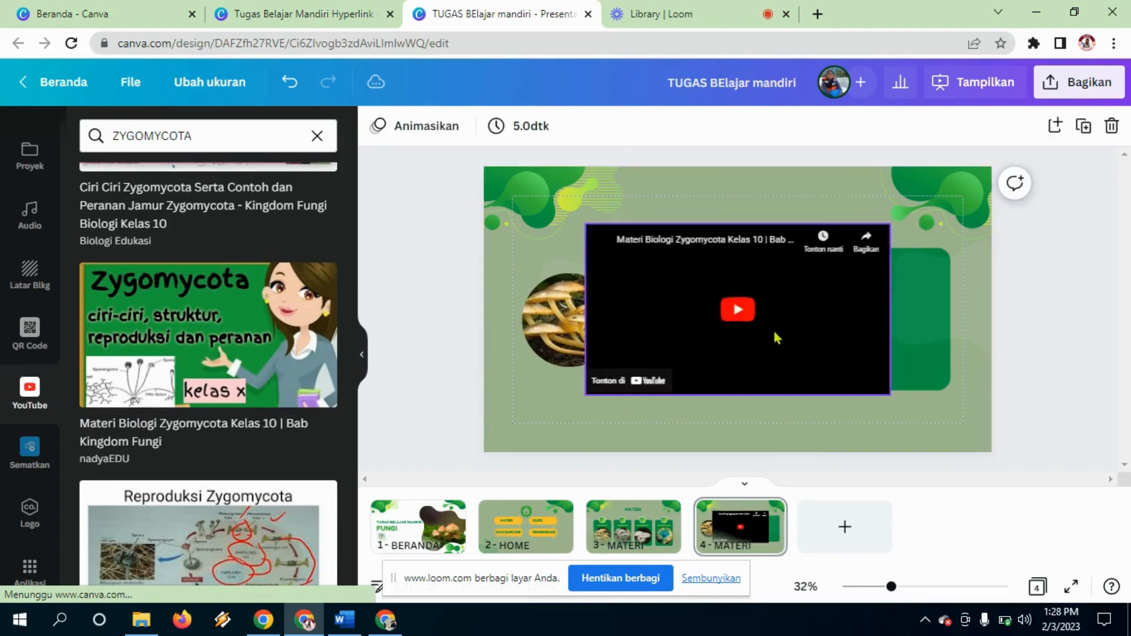
left_click_drag(783, 312, 817, 327)
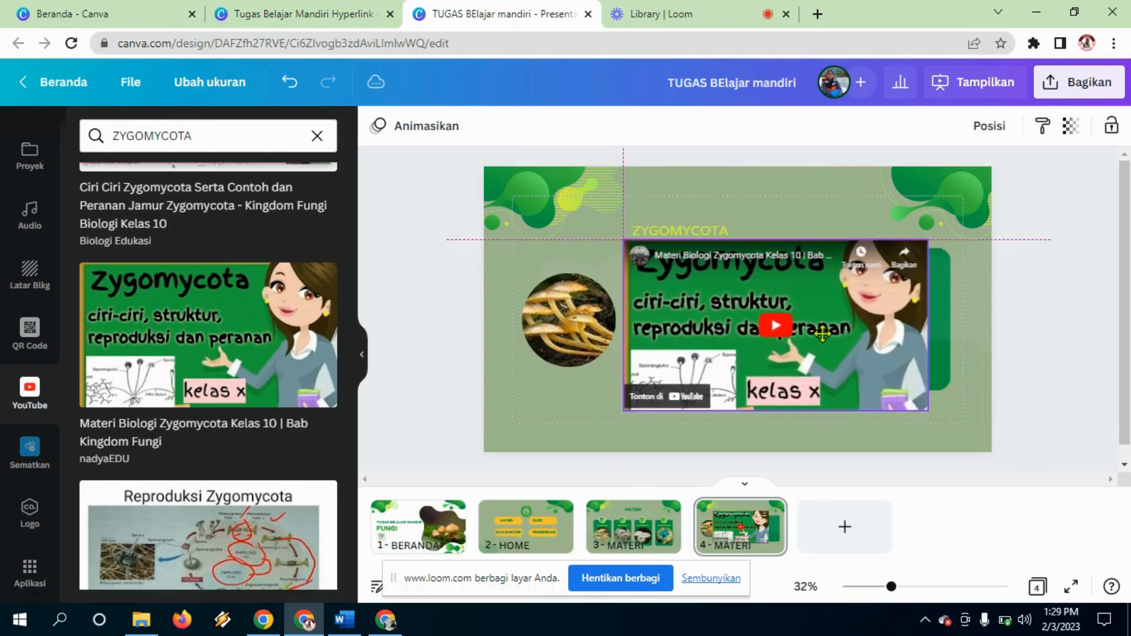
left_click_drag(929, 411, 846, 332)
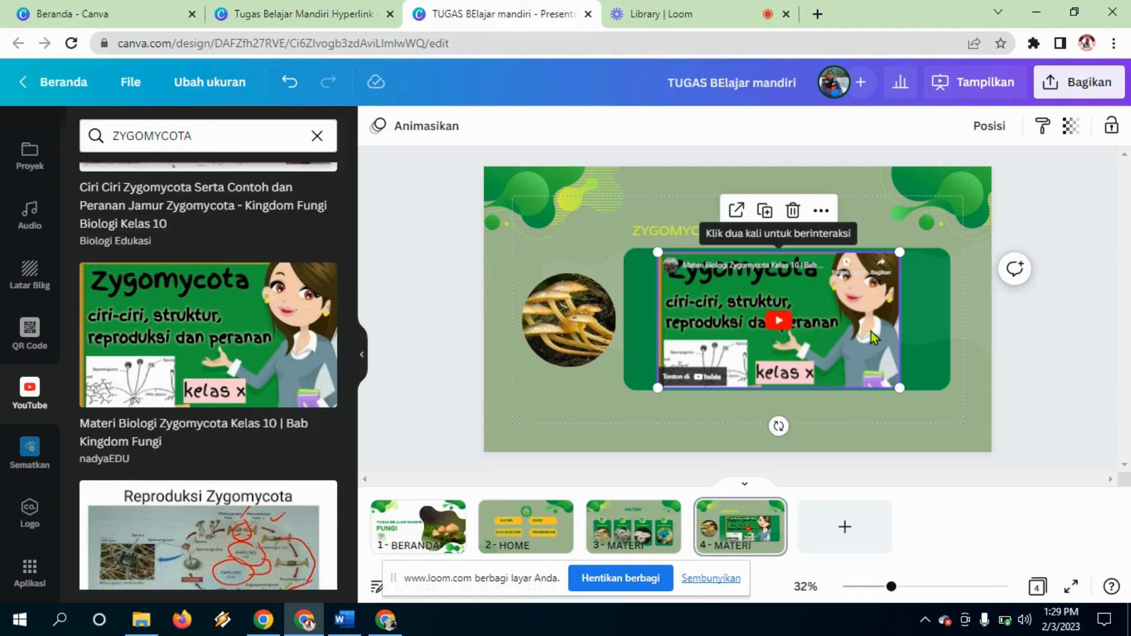
left_click_drag(857, 333, 846, 332)
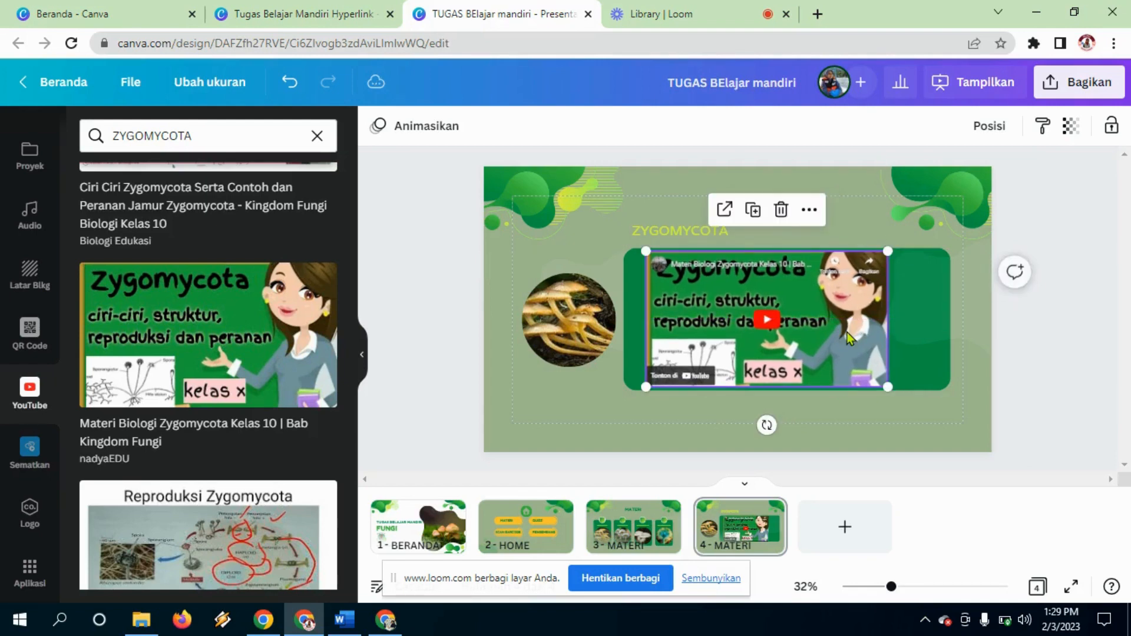
left_click(901, 336)
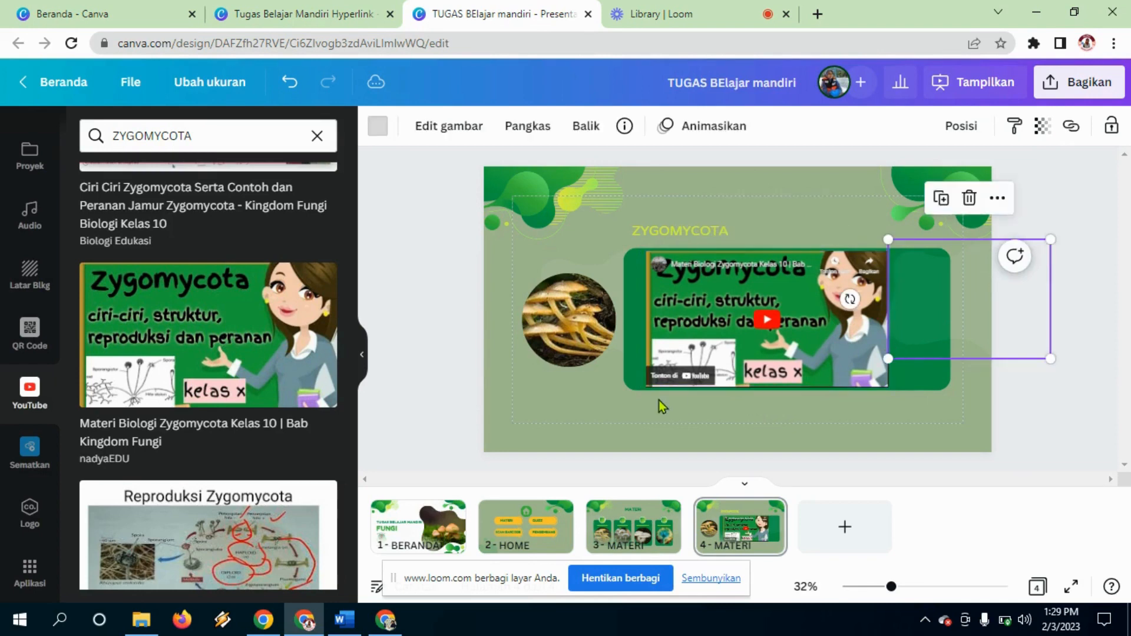
left_click(629, 366)
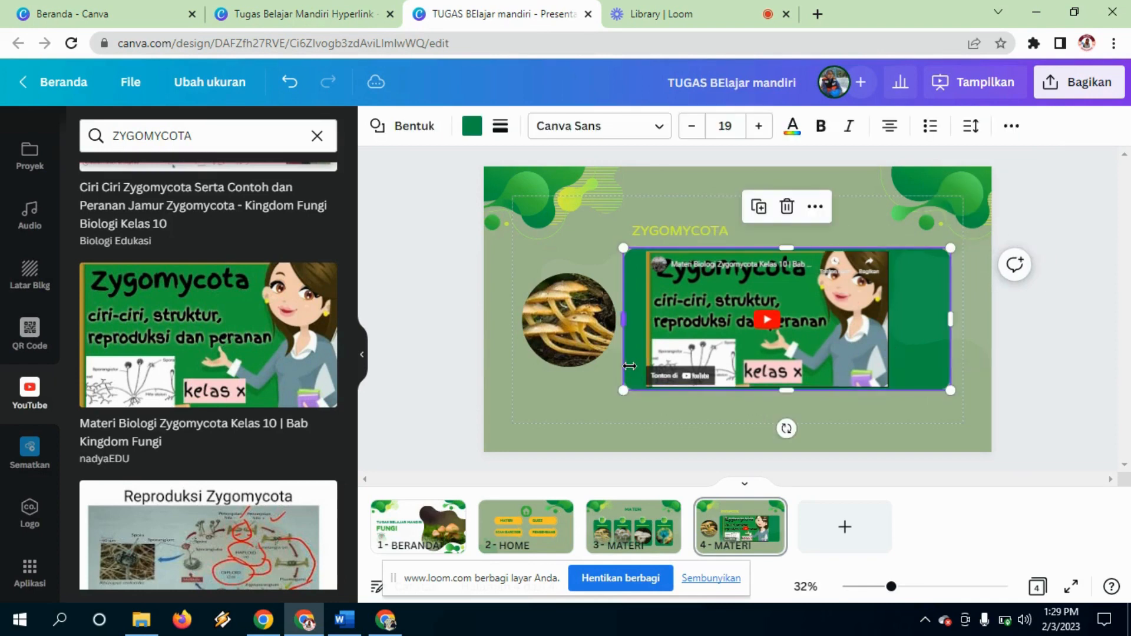
left_click(699, 370)
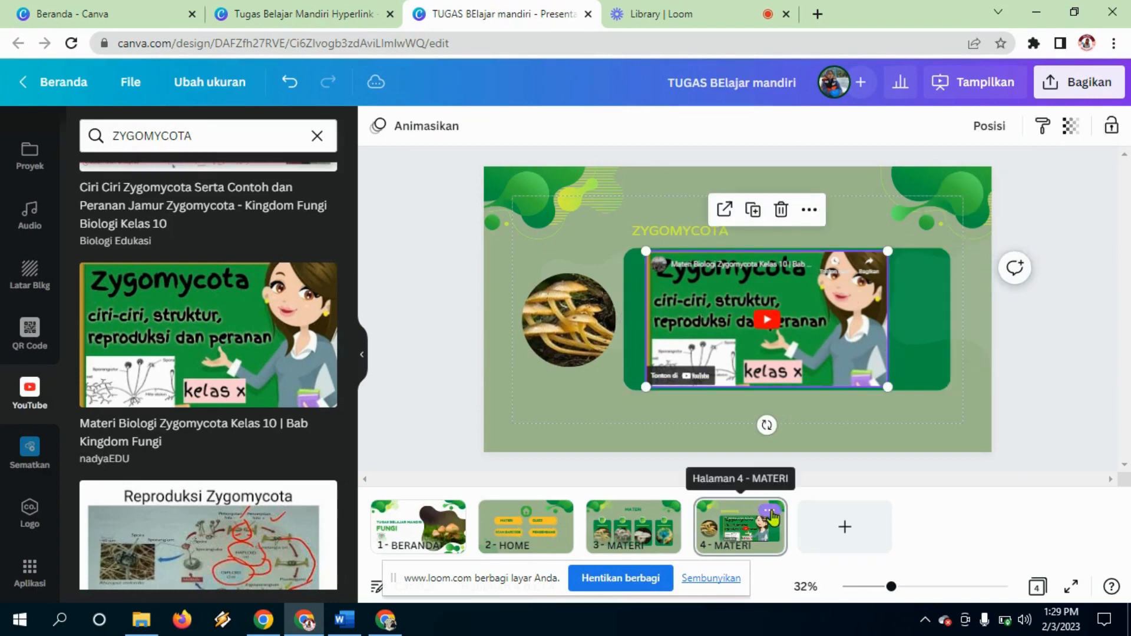
left_click(770, 510)
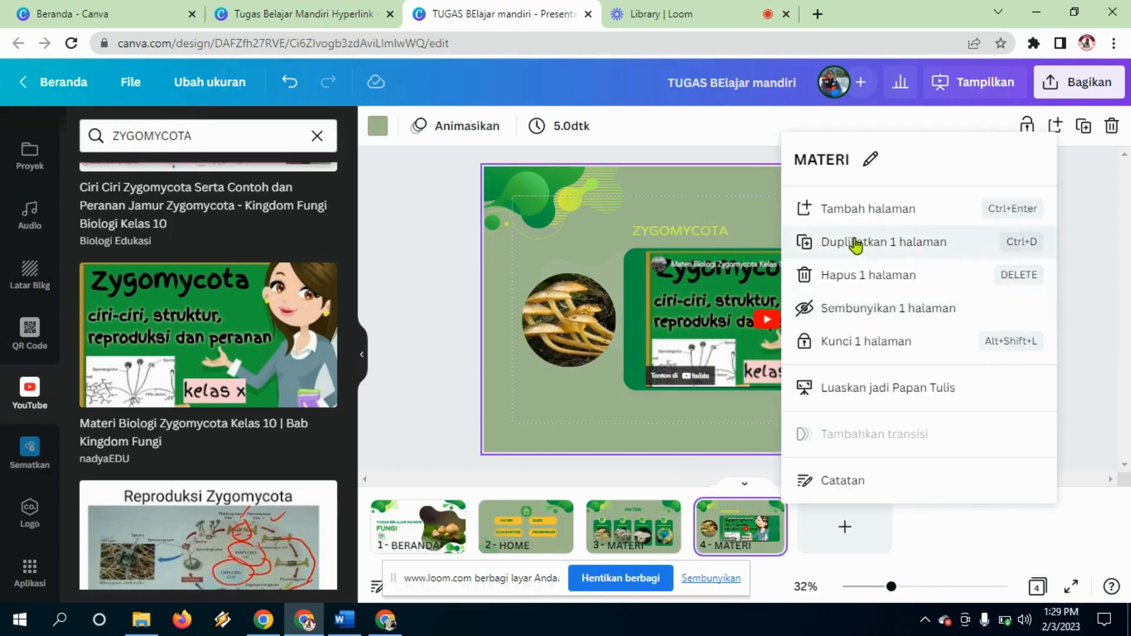
Step: Copy slide 4 with 'Duplikatkan 1 halaman' and delete the embedded video from slide 5
left_click(858, 242)
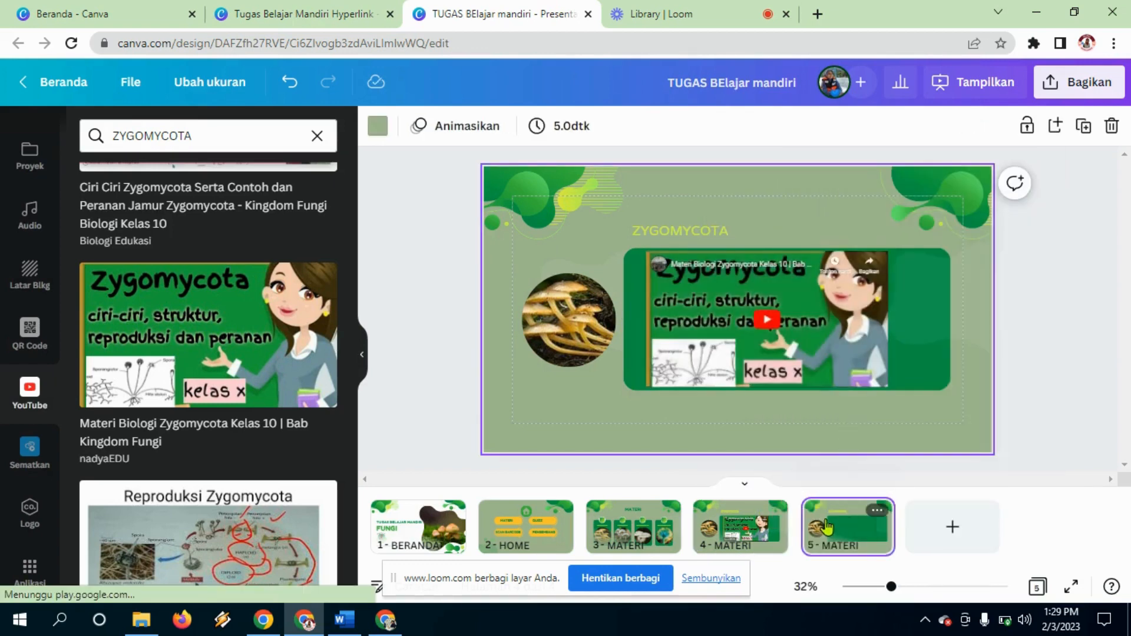
left_click(832, 328)
key("Delete")
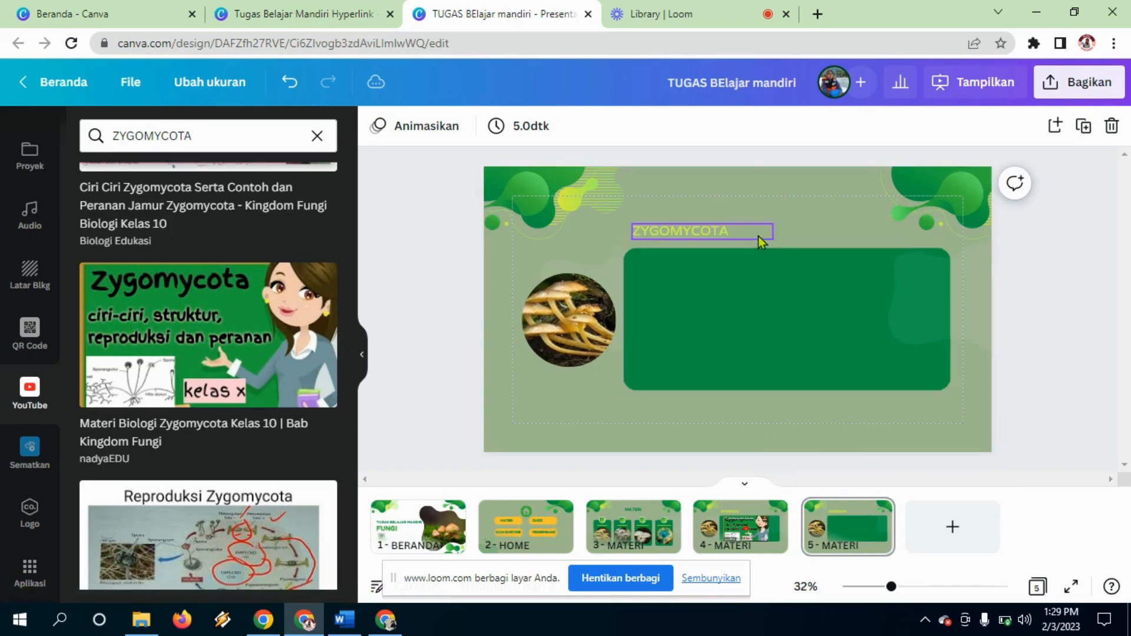
left_click(715, 228)
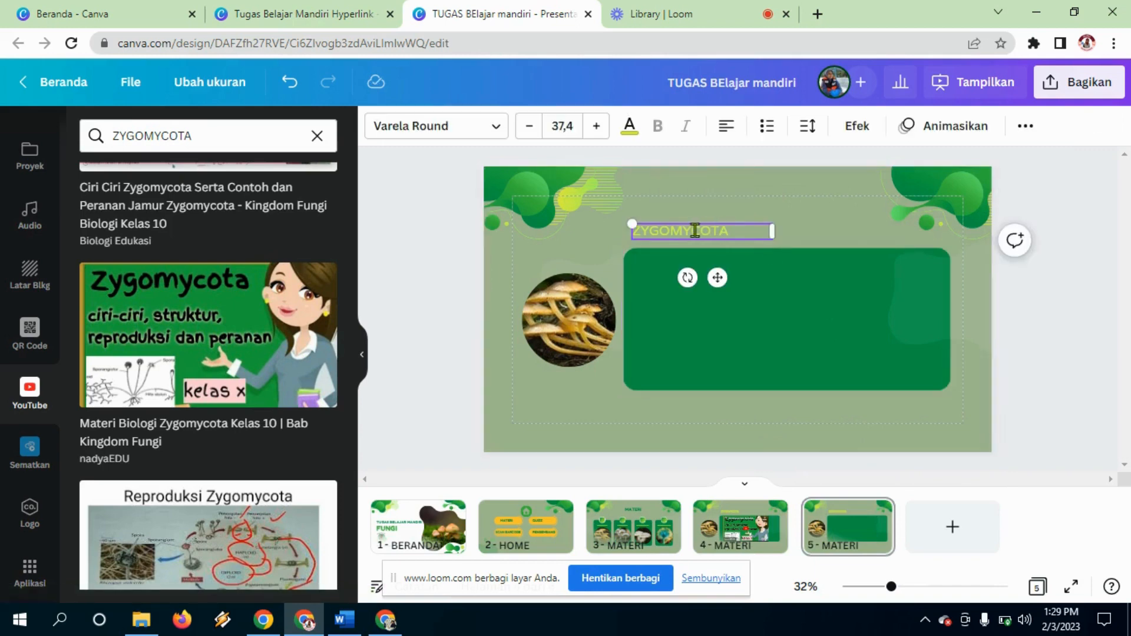
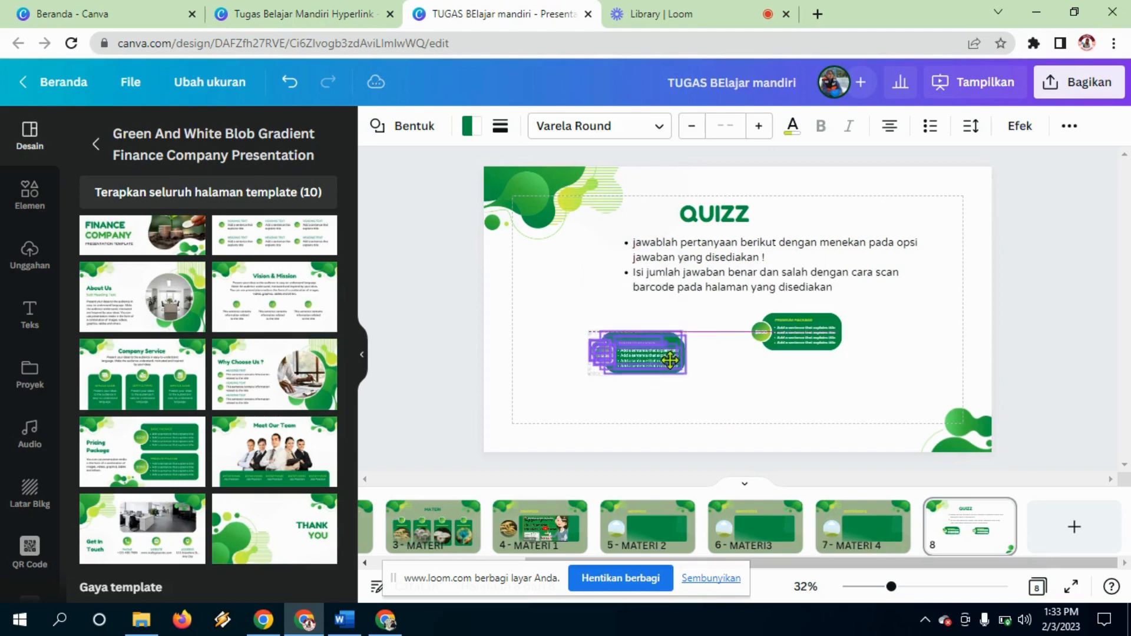
Step: Remove the stray group and copy the green package into a two-by-two grid
key("Delete")
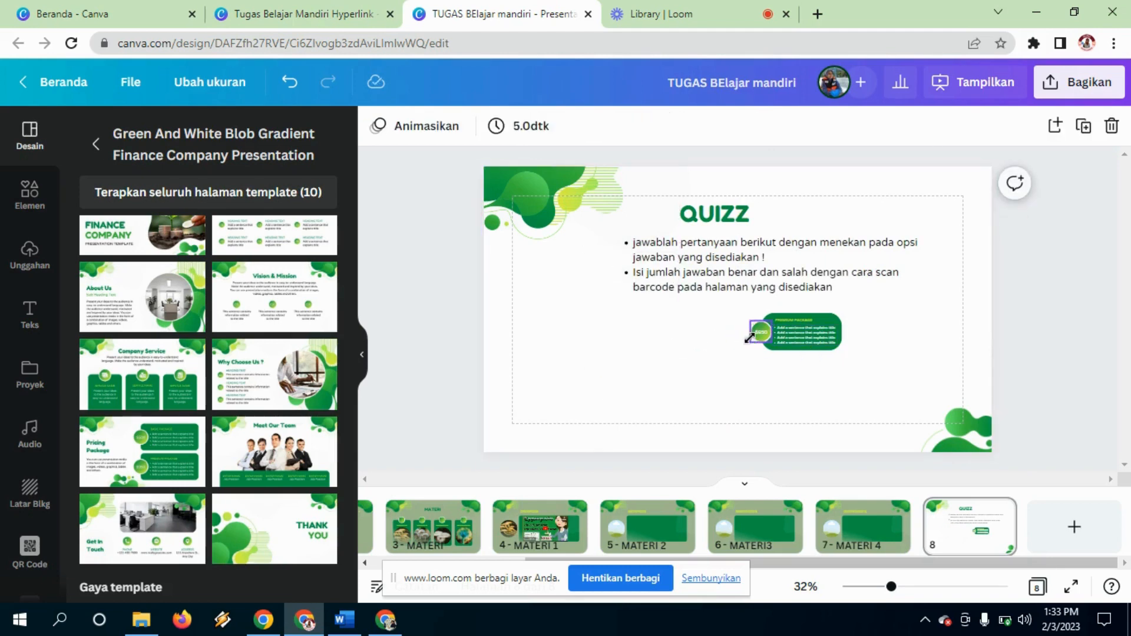
left_click(749, 337)
left_click(701, 322)
left_click_drag(718, 318, 703, 353)
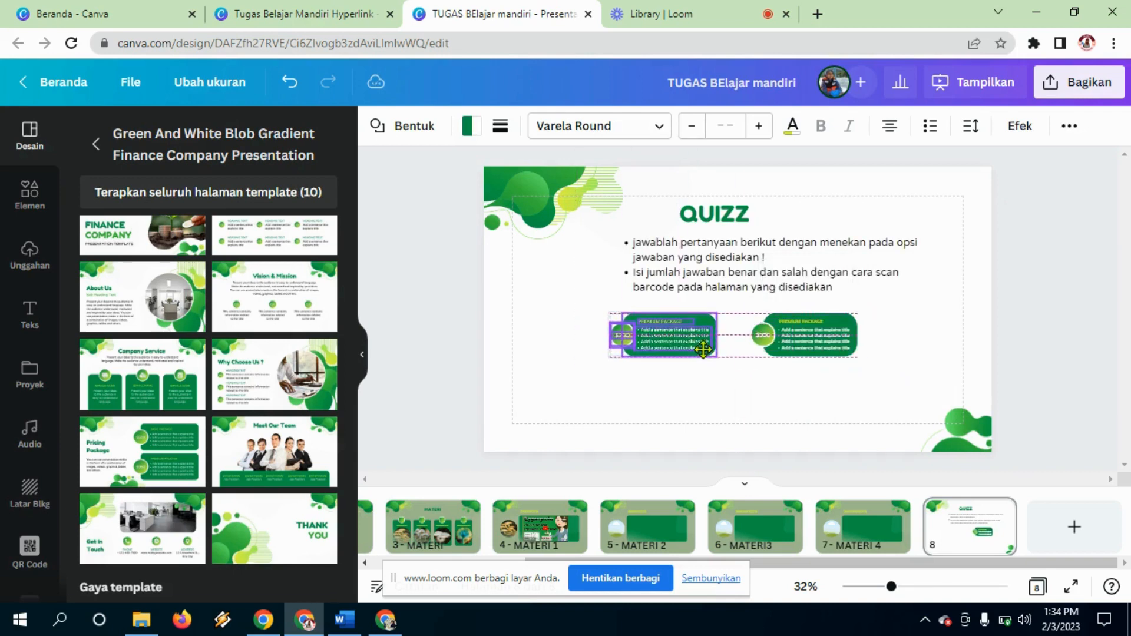
left_click(797, 392)
left_click_drag(645, 328, 684, 405)
key("ctrl+v")
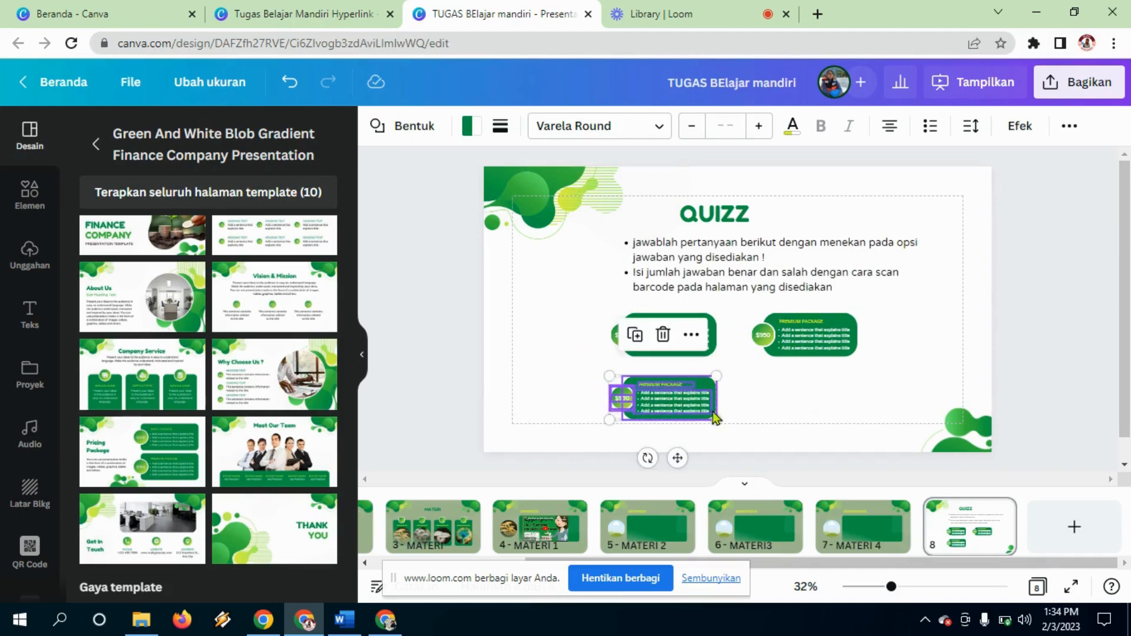
key("ctrl+v")
left_click_drag(706, 409, 844, 401)
left_click(890, 359)
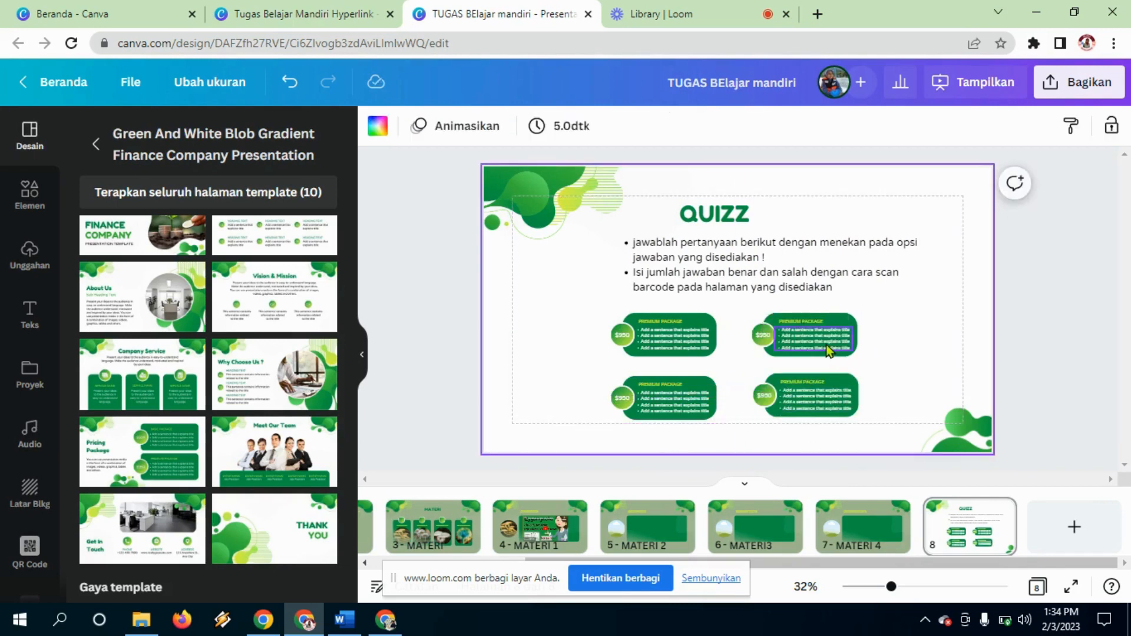
Step: Delete the bullet text from both top boxes and the top-left PREMIUM PACKAGE heading
left_click(828, 352)
key("Delete")
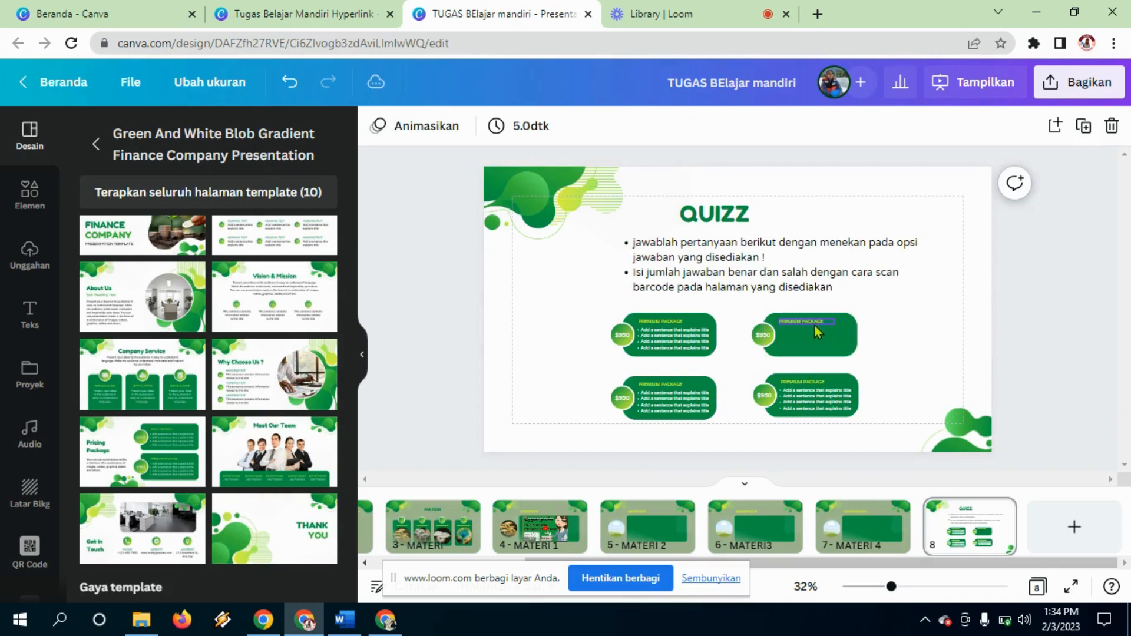
left_click(655, 344)
key("Delete")
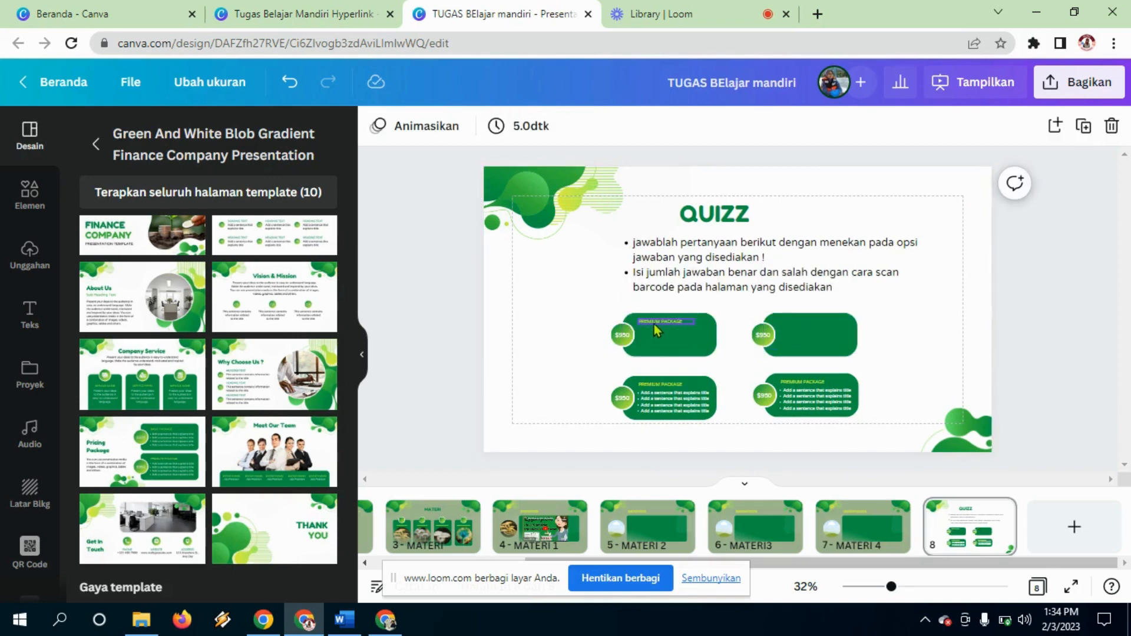
left_click(654, 323)
key("Delete")
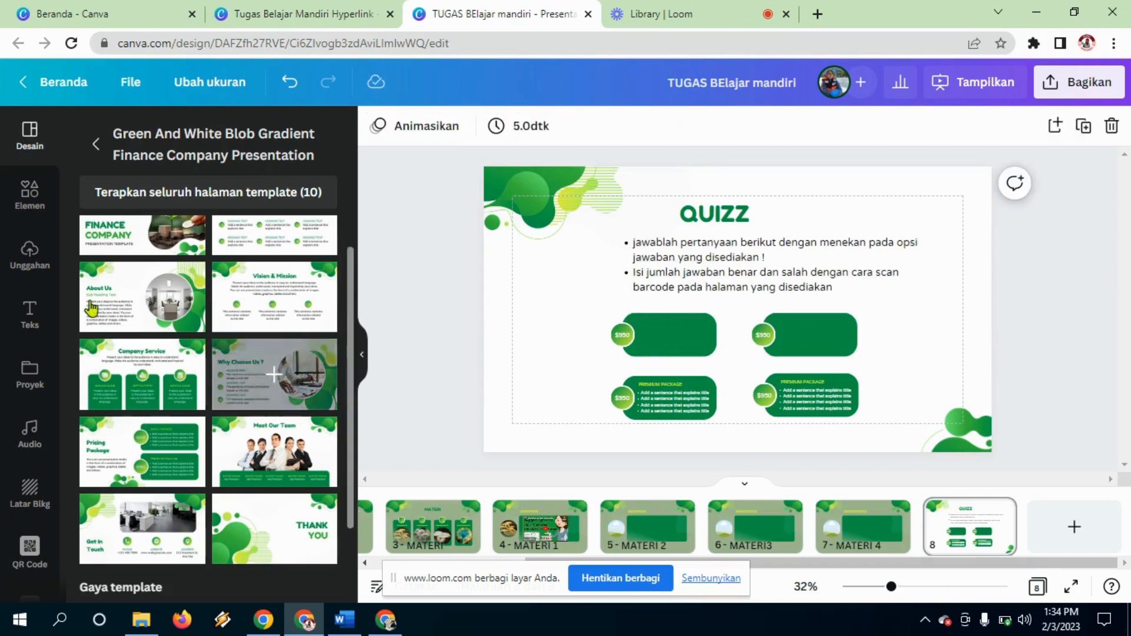
Step: Search elements for '1' and add the orange number 1 graphic, sized onto the top-left box
left_click(32, 206)
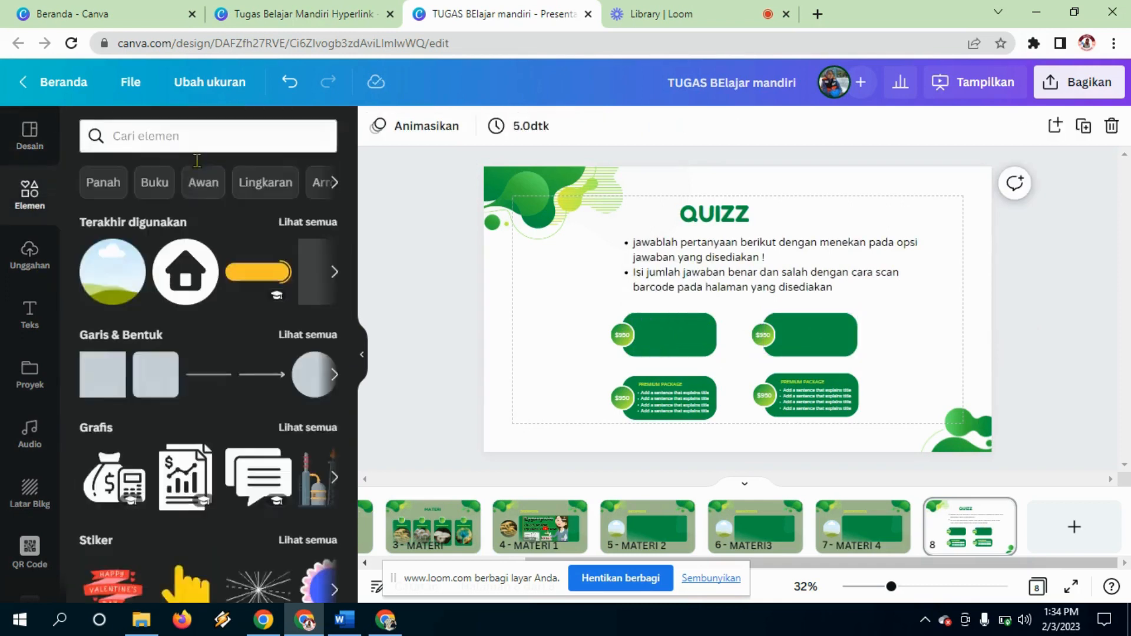
left_click(211, 139)
type("1")
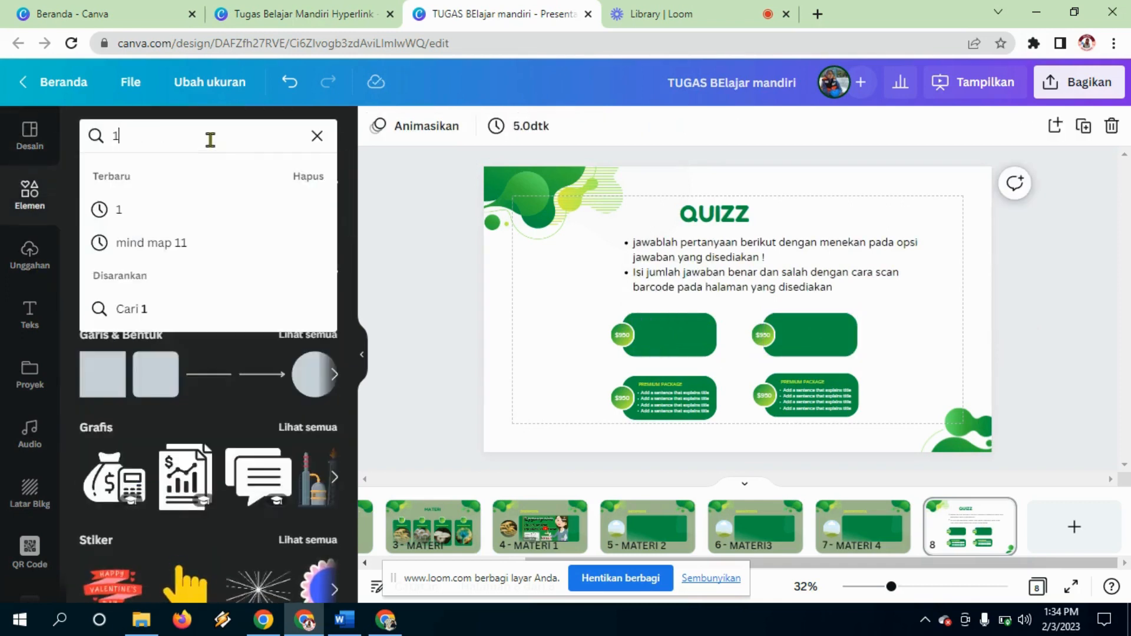
key("Return")
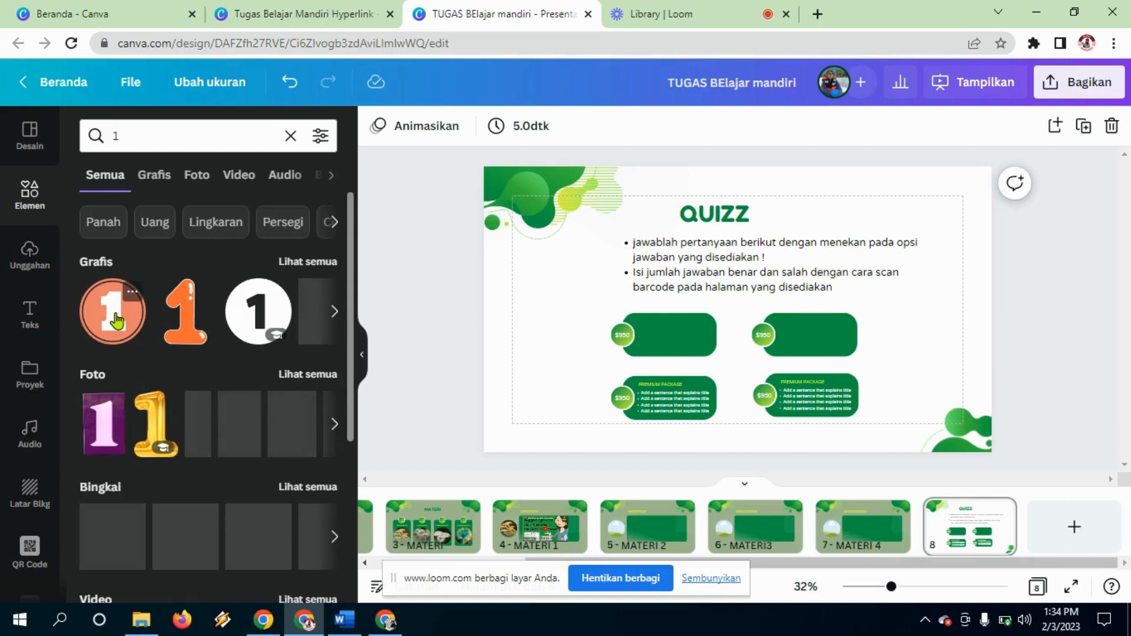
left_click(116, 321)
left_click_drag(794, 253, 680, 332)
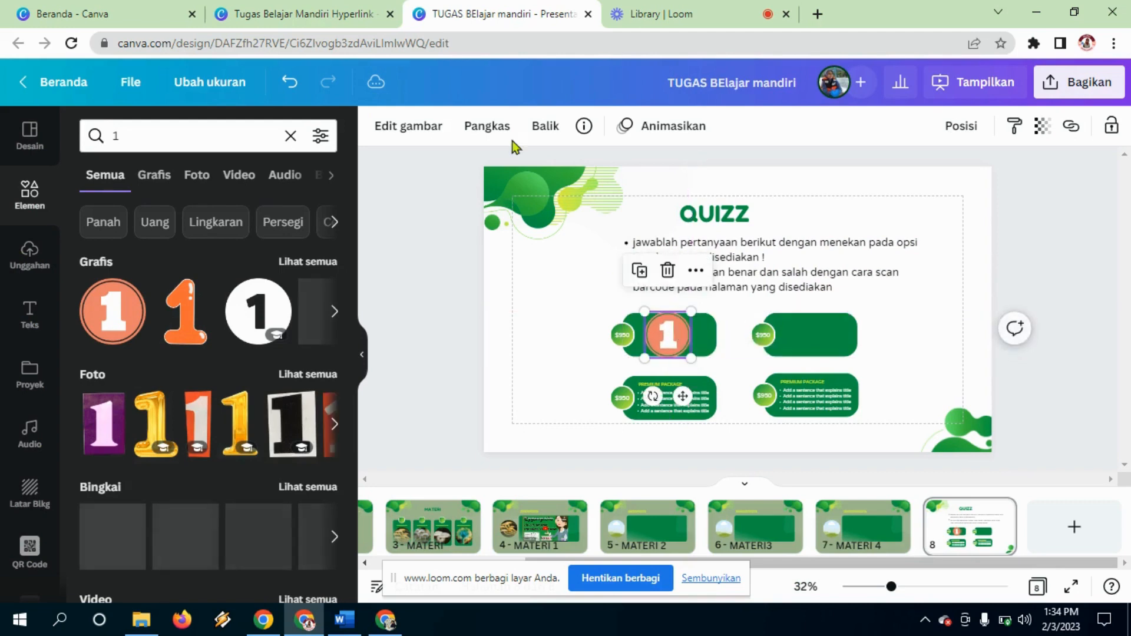
left_click(599, 340)
left_click(678, 341)
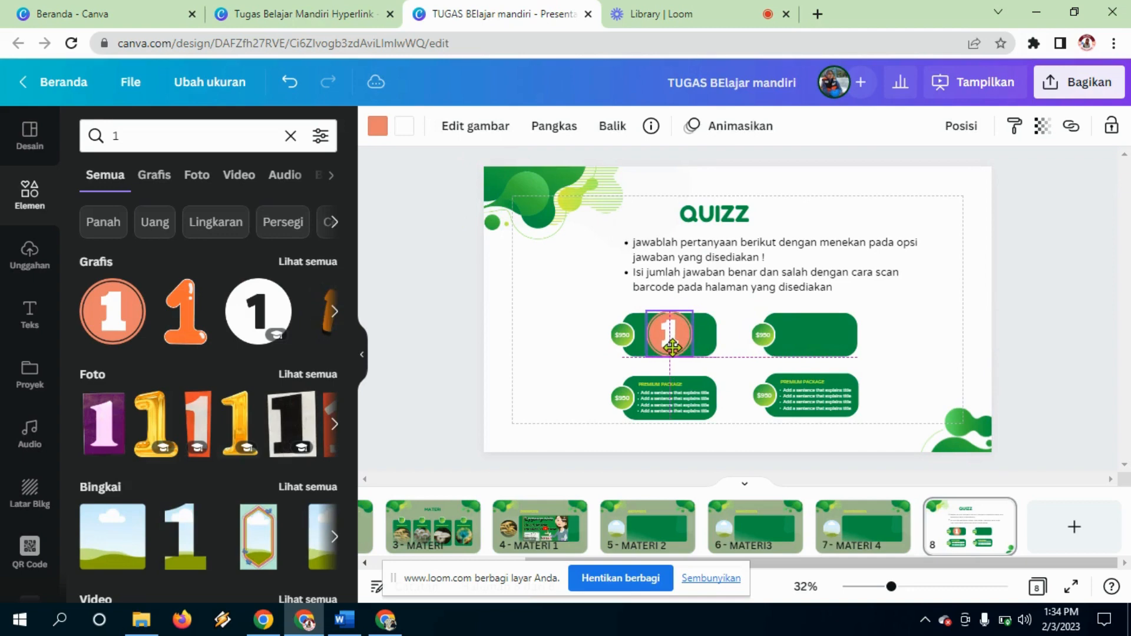
Step: Recolour the number 1 badge yellow-green
left_click(380, 133)
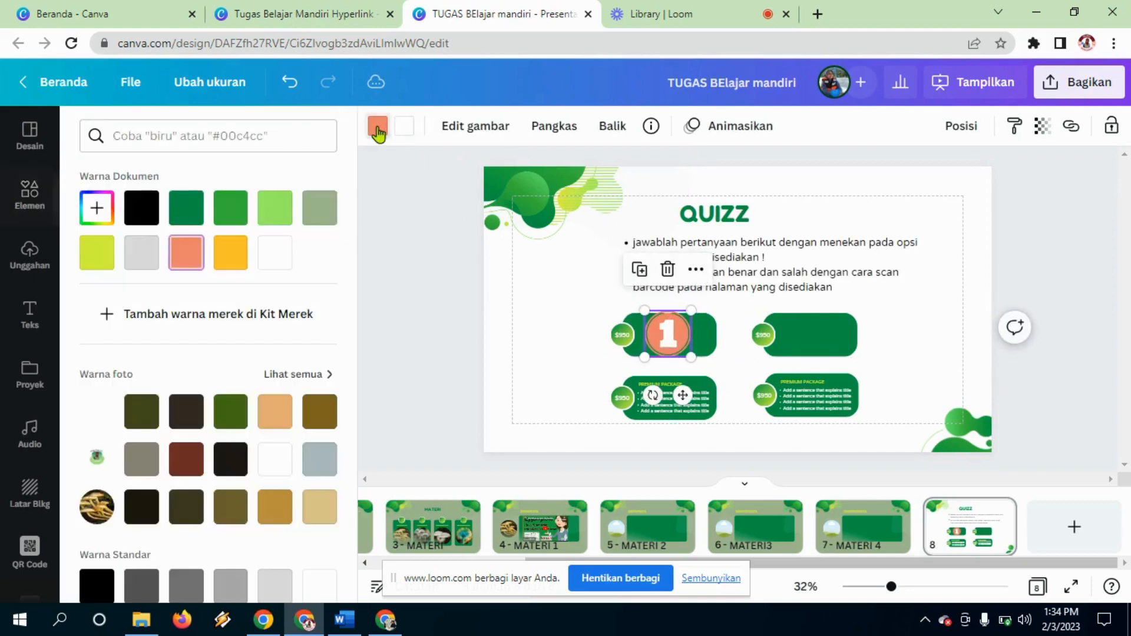
left_click(92, 253)
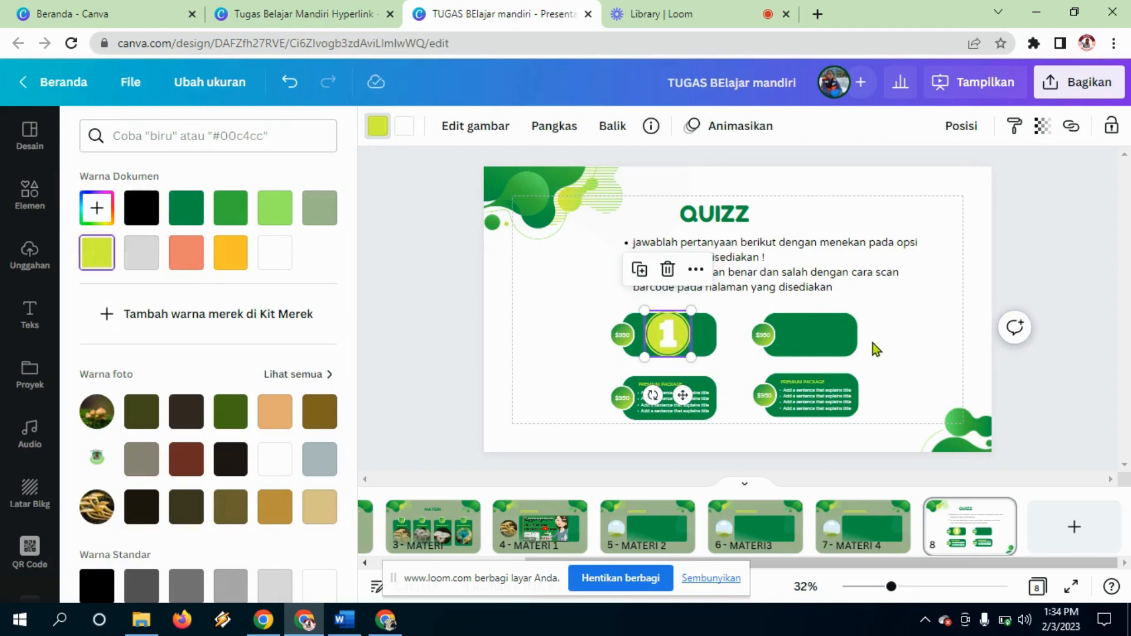
left_click(689, 355)
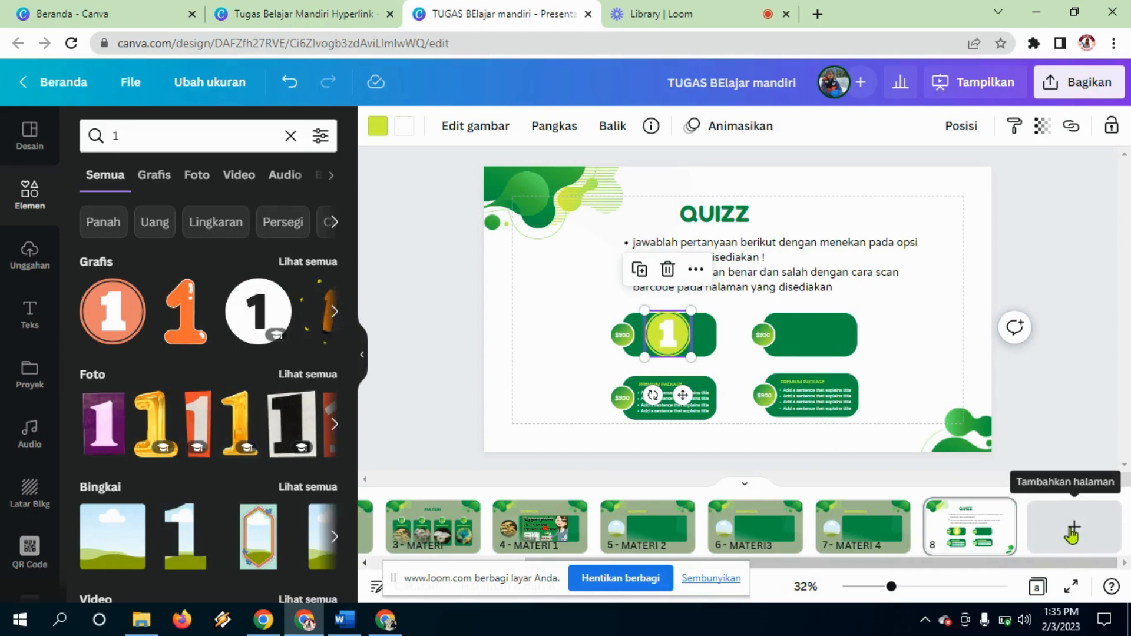
Step: Duplicate slide 8 as page 9 with 'Duplikatkan 1 halaman'
right_click(1002, 521)
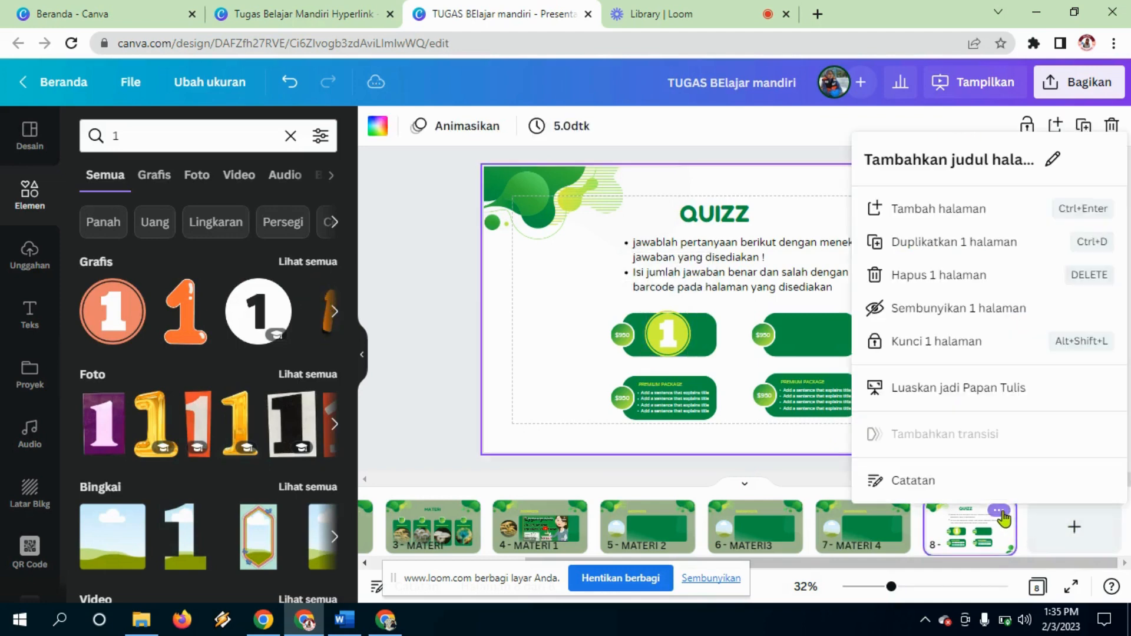
left_click(938, 246)
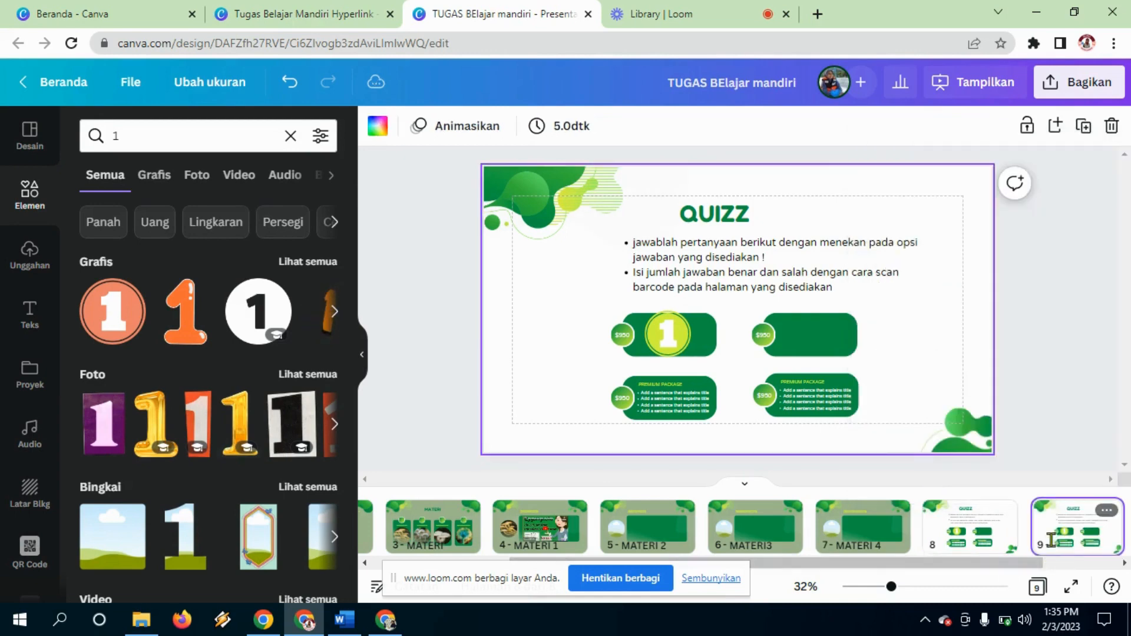
left_click(983, 539)
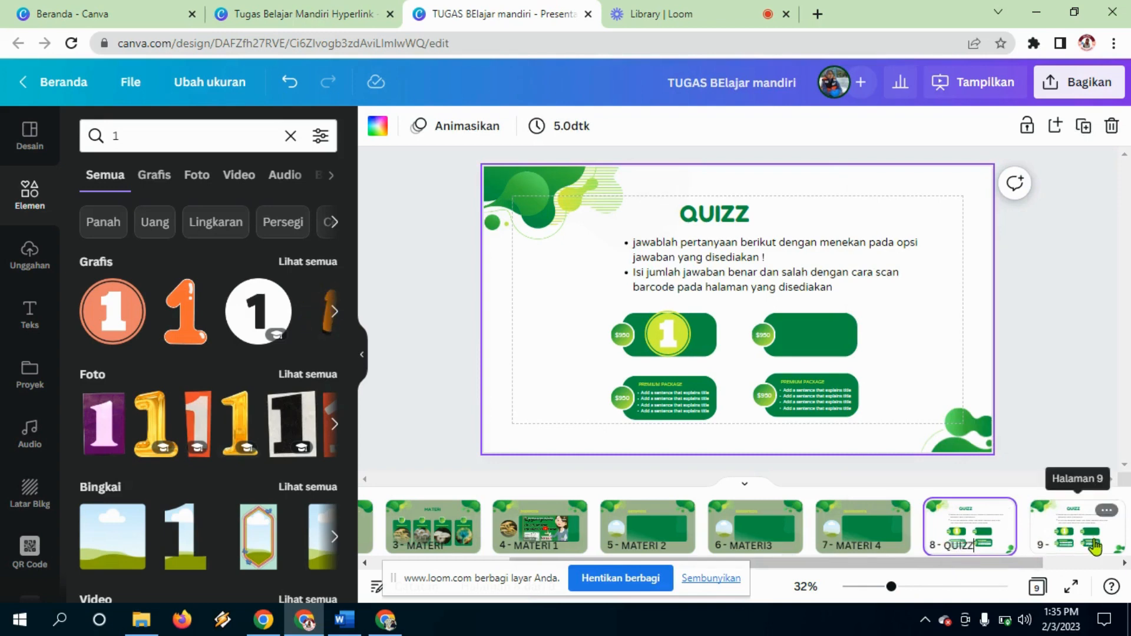
left_click(1077, 528)
Step: On page 9, delete the instruction bullets, the QUIZZ title and every box except the top-left one
left_click(669, 243)
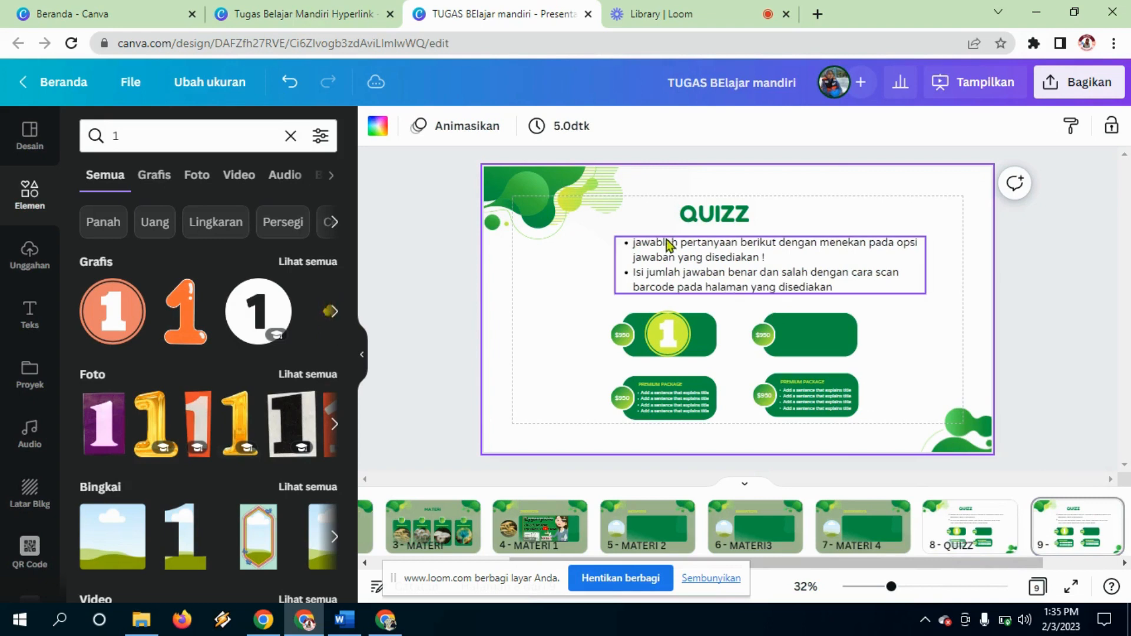
left_click(669, 243)
key("Delete")
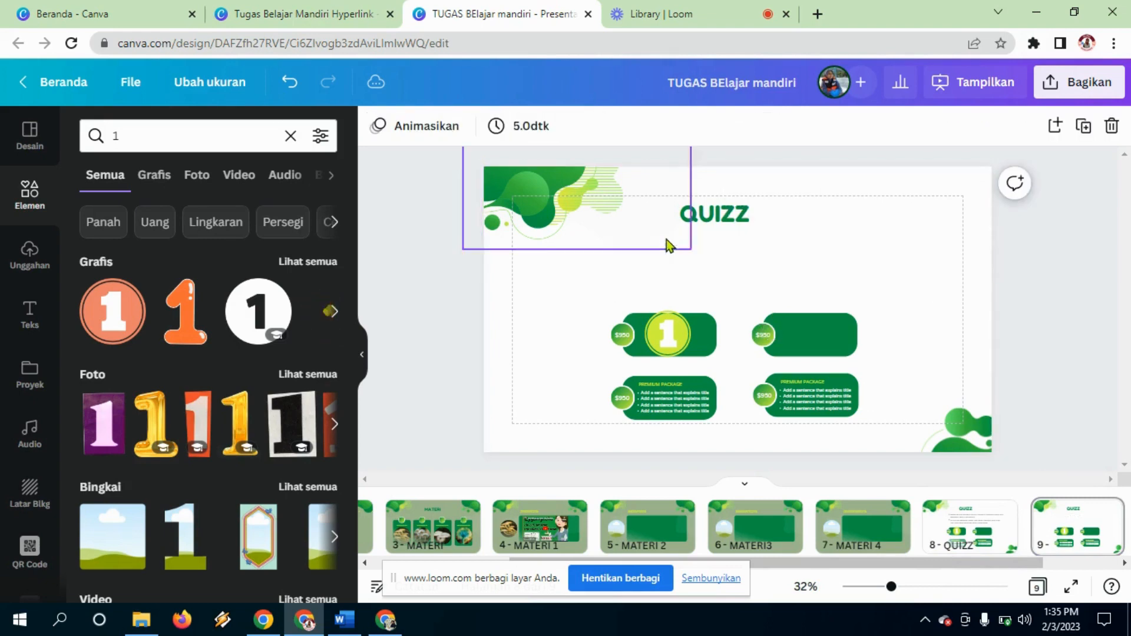
left_click(743, 217)
key("Delete")
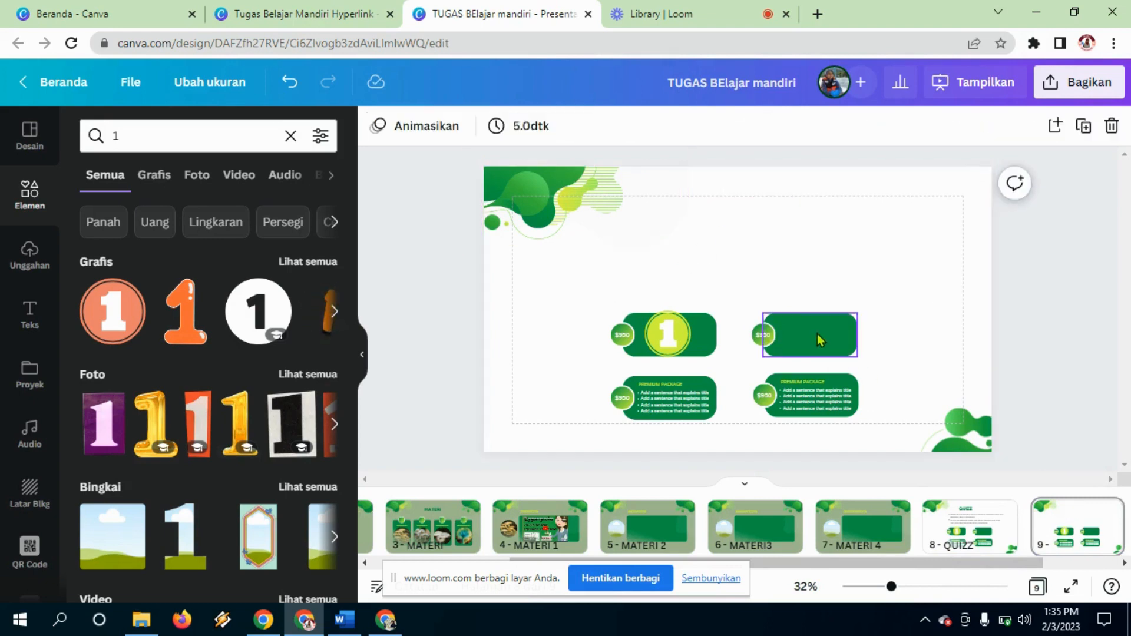
left_click(820, 339)
left_click_drag(740, 271, 833, 399)
key("Delete")
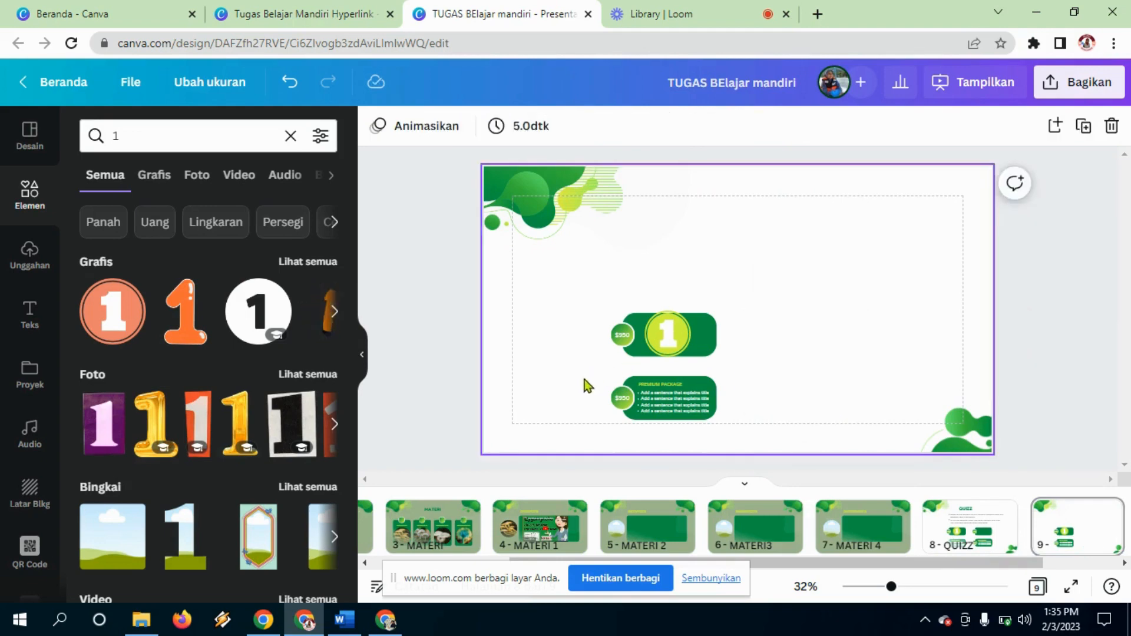
left_click(691, 421)
key("Delete")
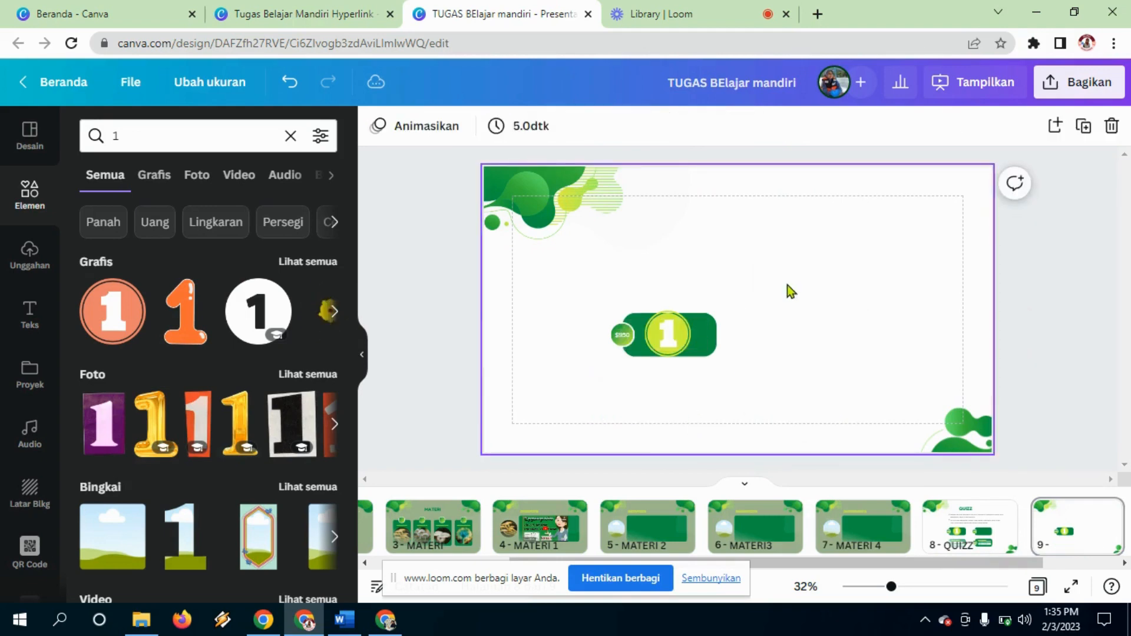
Step: Move the number 1 badge and its box up-left and enlarge them
left_click(639, 277)
left_click_drag(584, 277, 744, 416)
left_click_drag(691, 306, 928, 399)
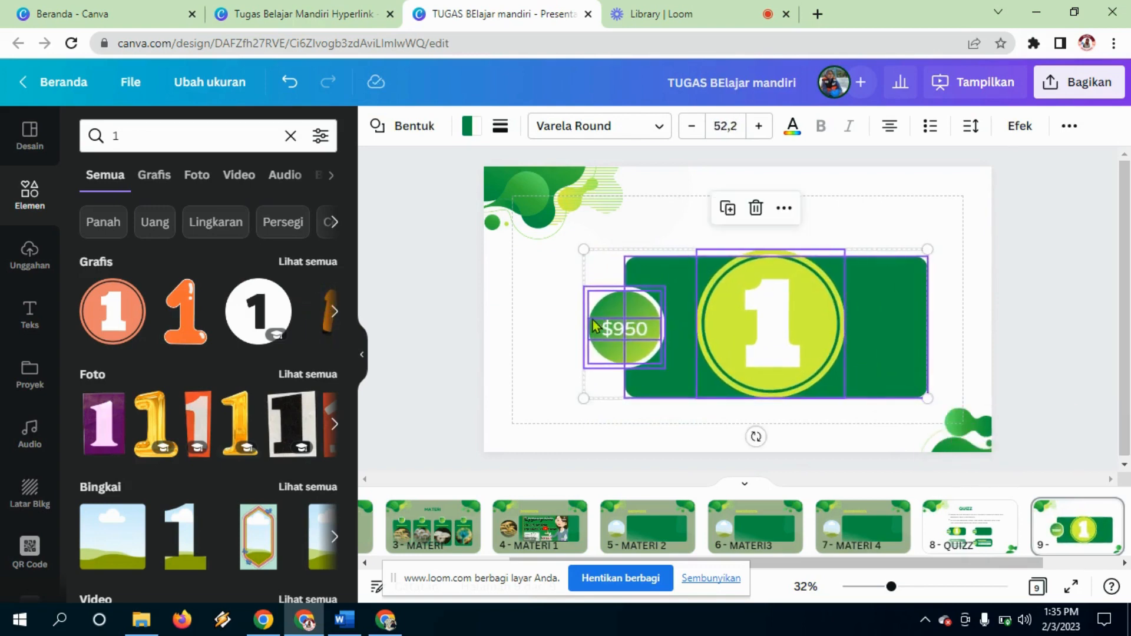
Step: Remove the $950 price text, the green price circle and the white half-circle
left_click(552, 316)
left_click(626, 334)
key("Delete")
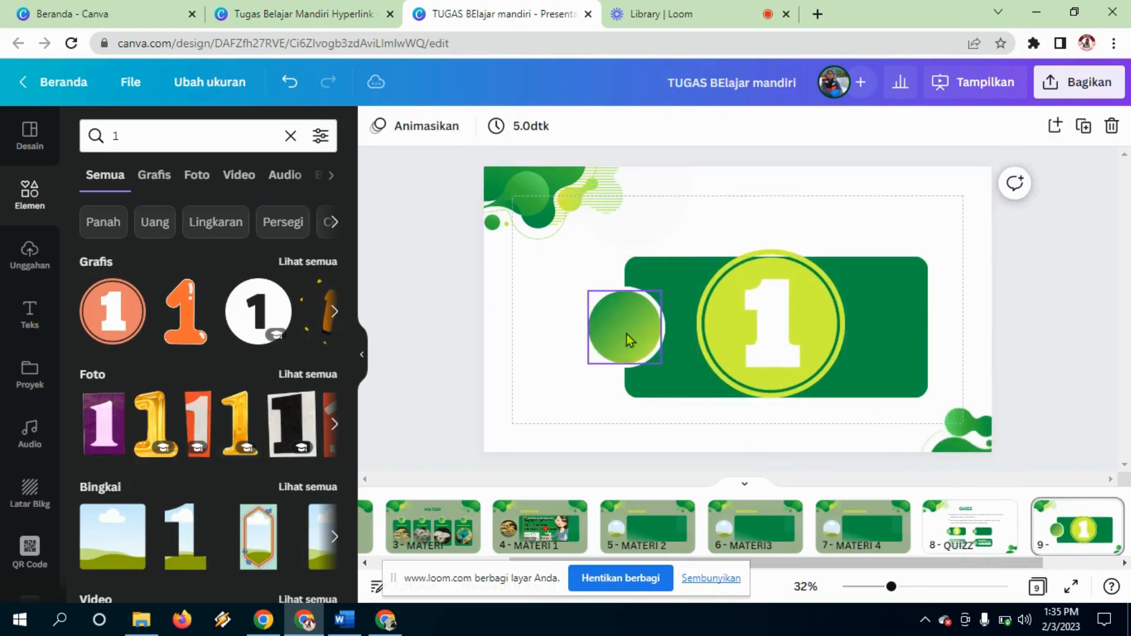
left_click(631, 344)
key("Delete")
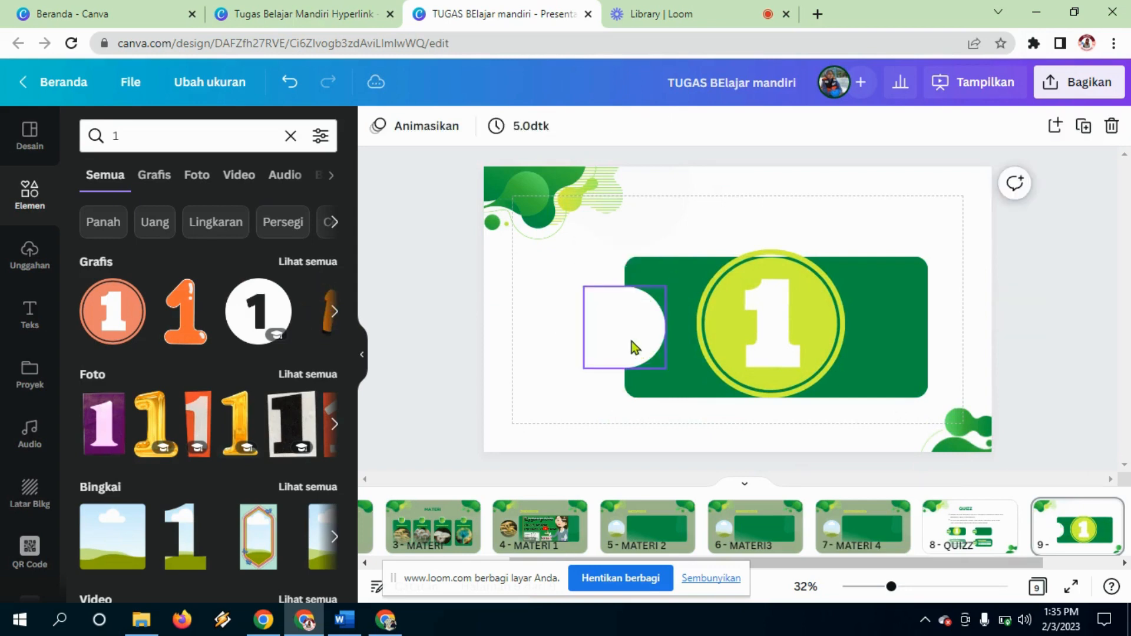
left_click(631, 341)
key("Delete")
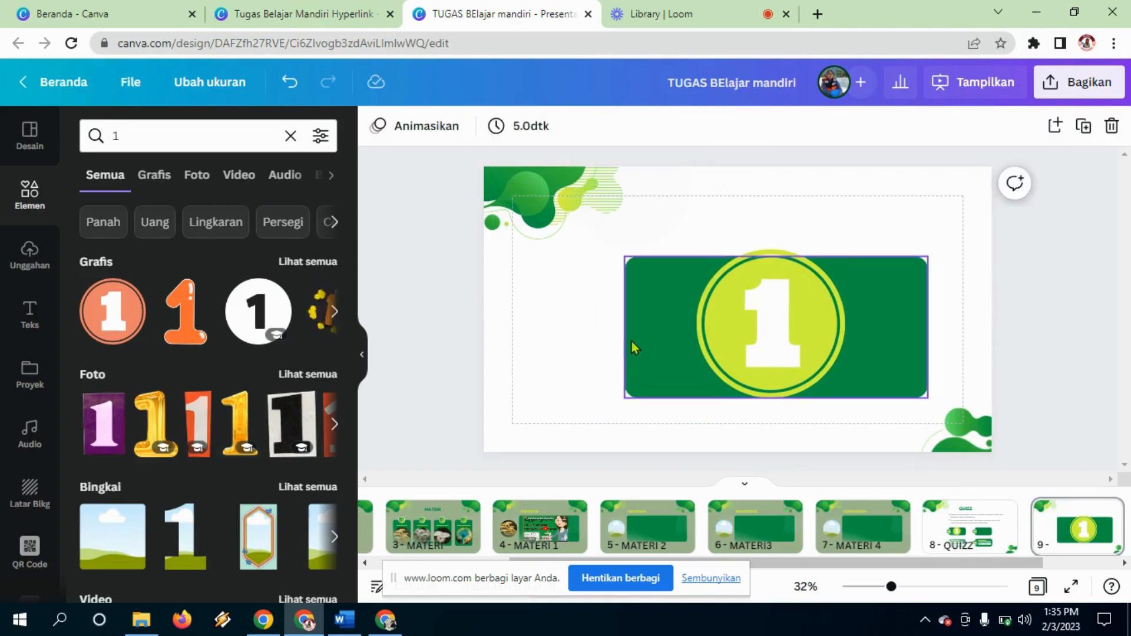
Step: Restore the white half-circle and shrink the number 1 badge onto the box's left edge
key("ctrl+z")
left_click_drag(753, 340, 587, 339)
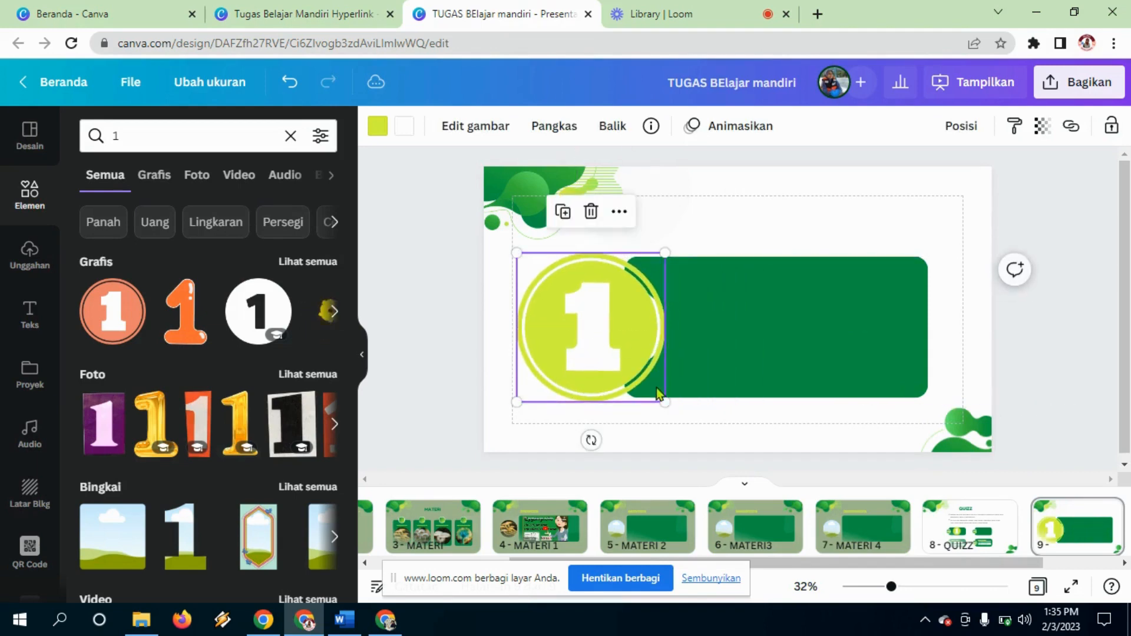
left_click_drag(661, 401, 618, 363)
left_click_drag(575, 314, 615, 327)
Step: Make the green rectangle taller and widen it leftward under the repositioned badge
left_click(850, 298)
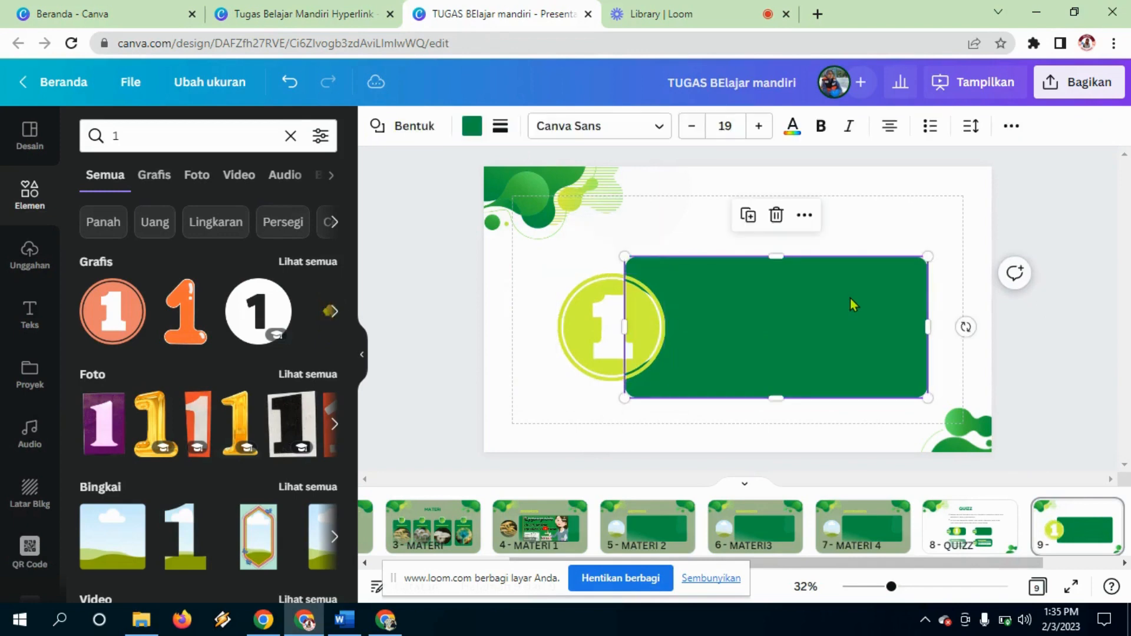
left_click_drag(771, 239, 772, 205)
left_click_drag(777, 398, 777, 407)
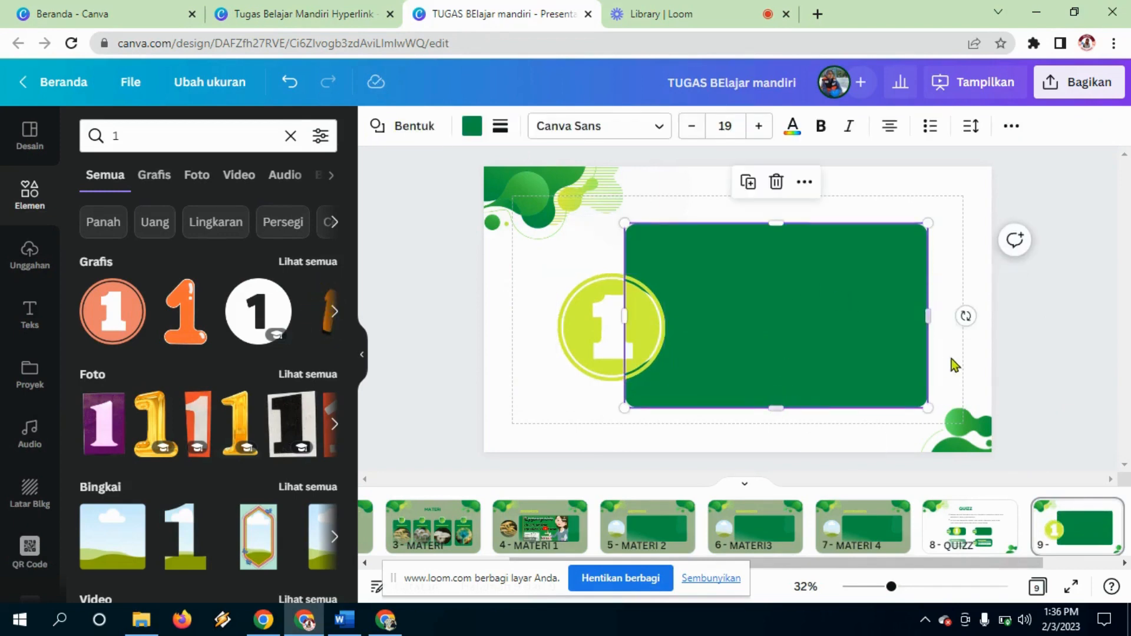
left_click(958, 361)
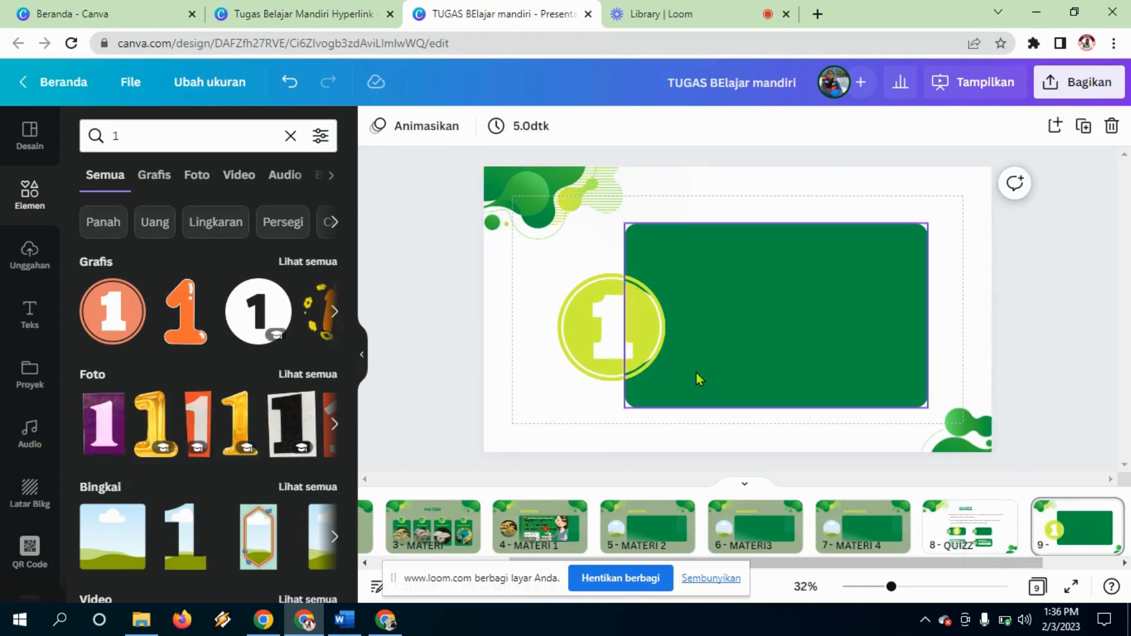
left_click(626, 332)
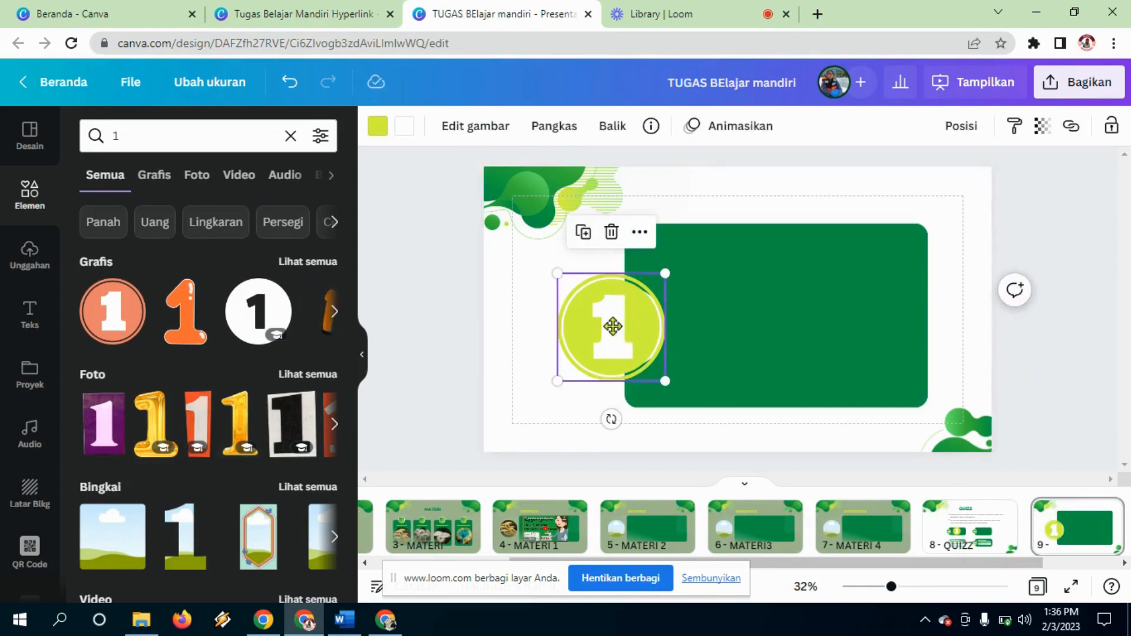
left_click_drag(613, 325, 576, 326)
left_click(705, 305)
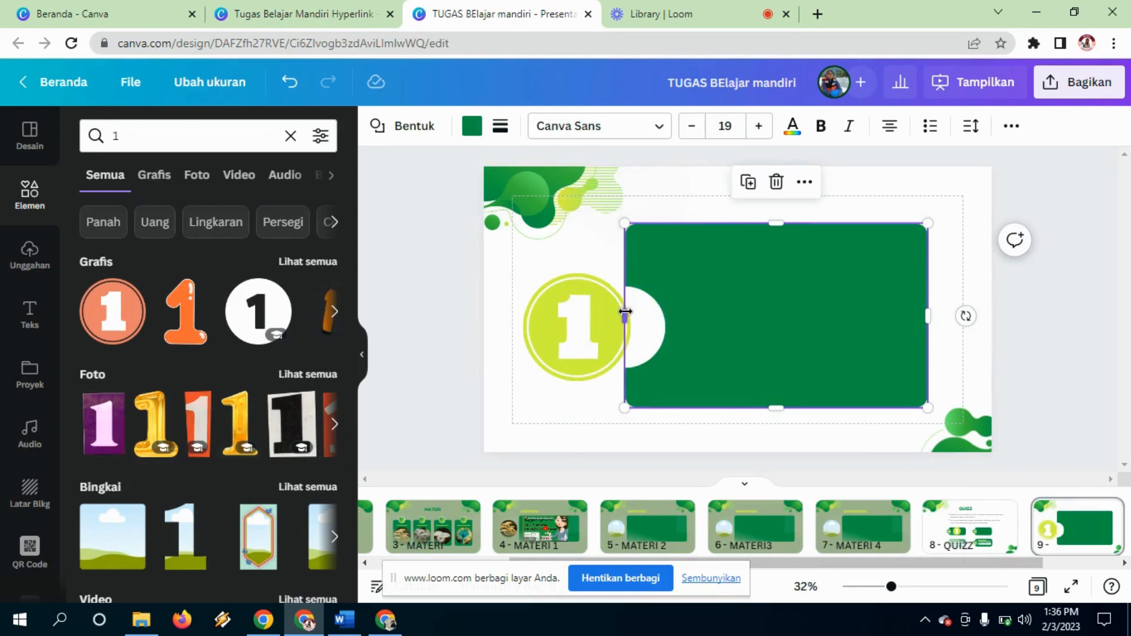
left_click_drag(625, 311, 663, 334)
left_click(977, 334)
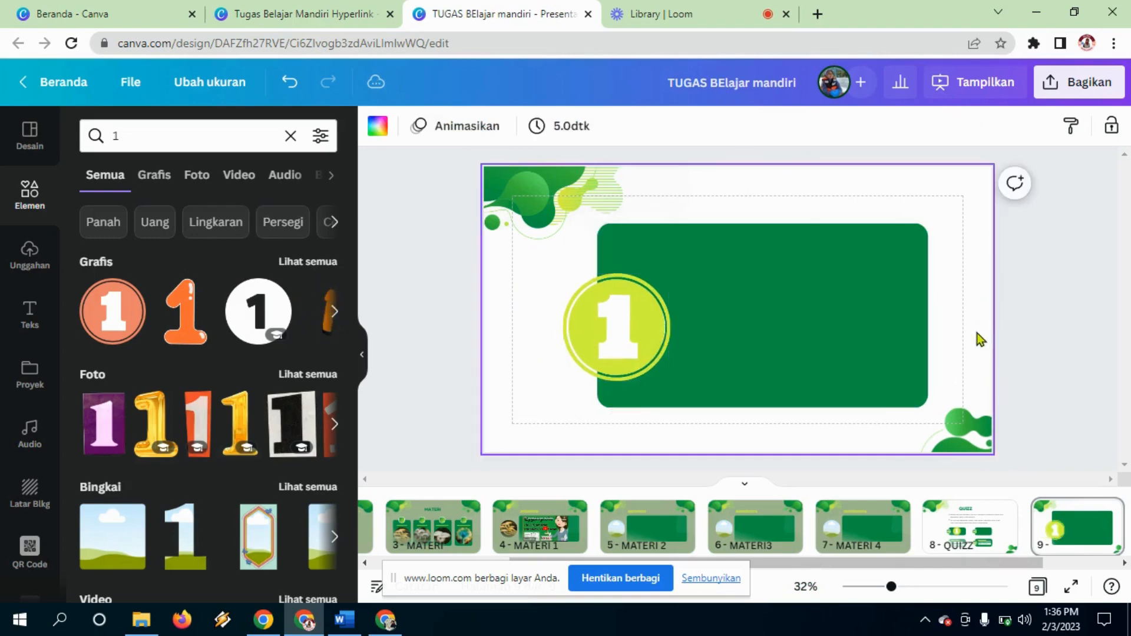
Step: Recolour the rectangle to a custom olive green, #6C9951
left_click(864, 280)
left_click(471, 126)
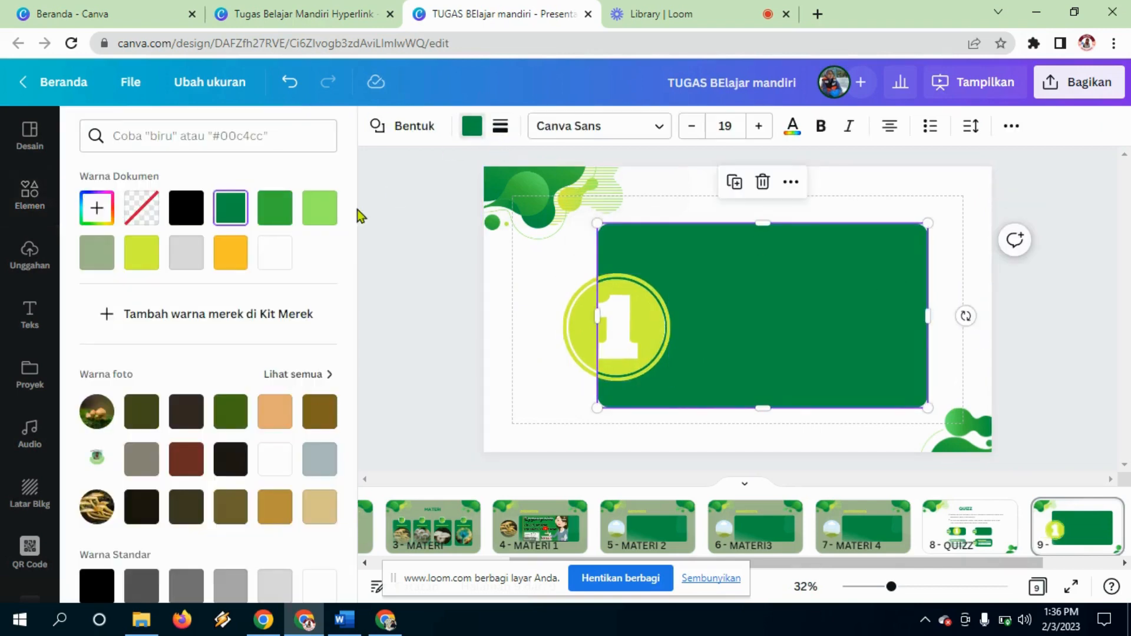
left_click(93, 253)
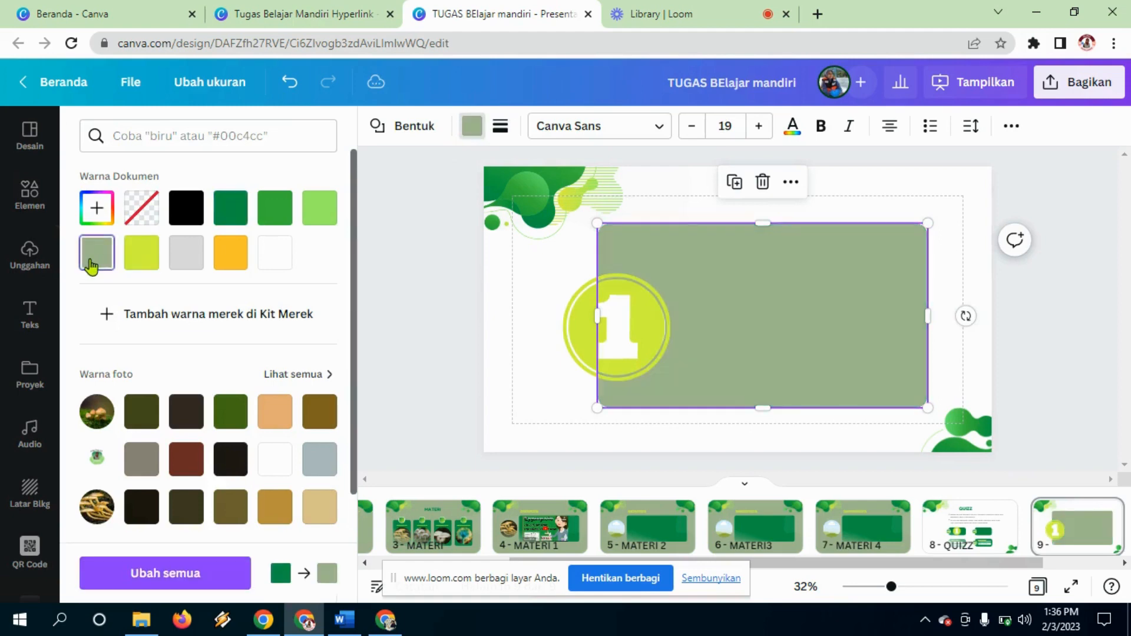
left_click(97, 207)
left_click_drag(144, 273, 200, 286)
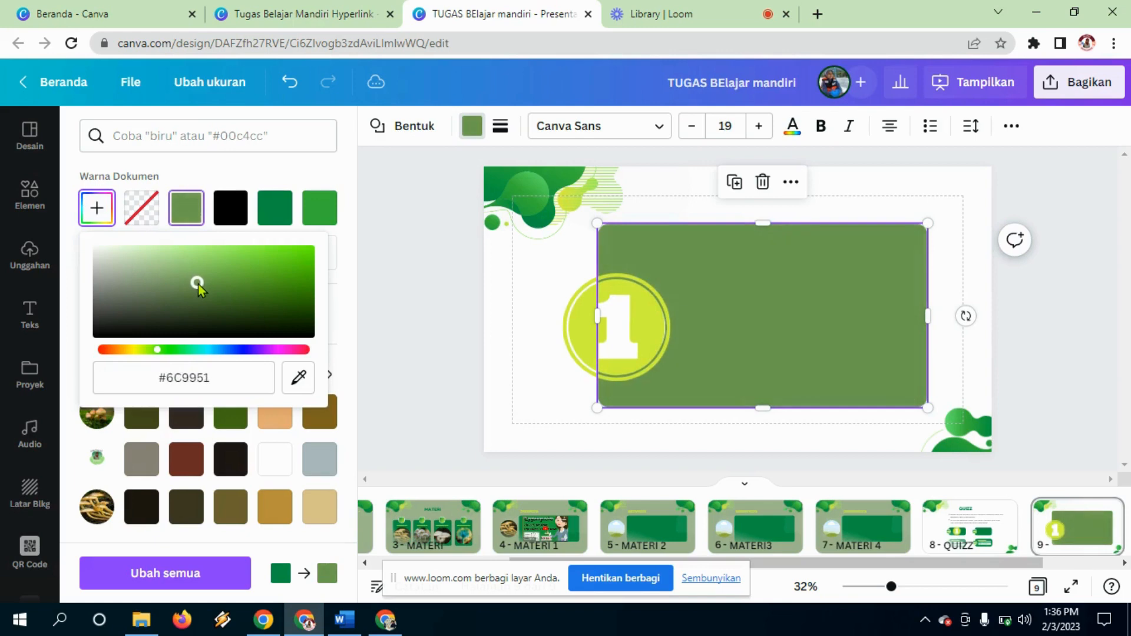
left_click(534, 386)
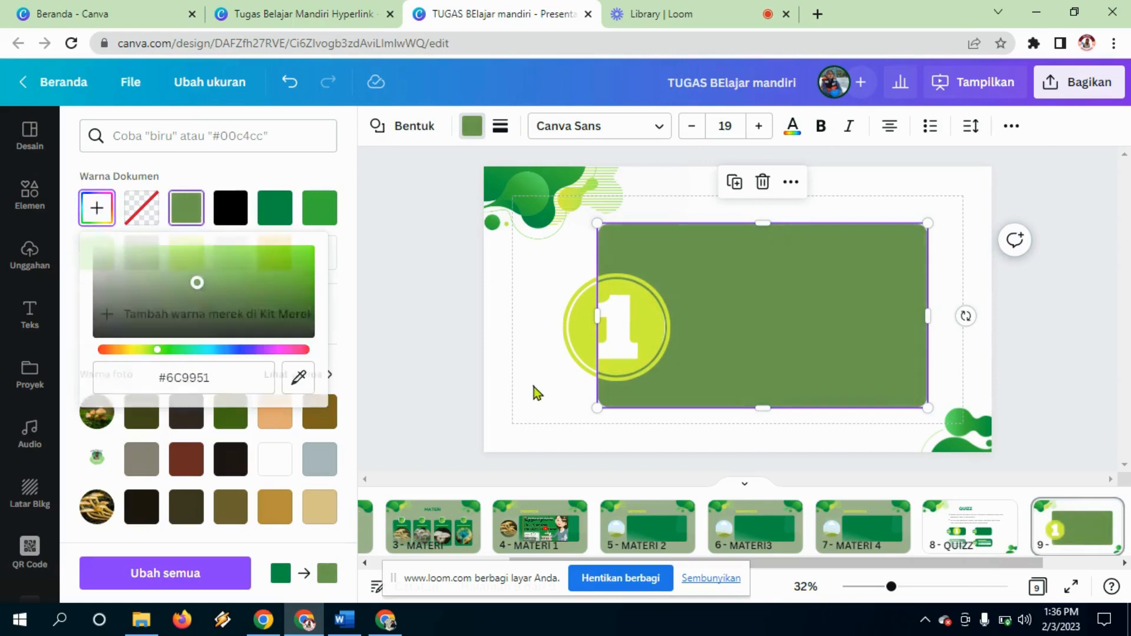
left_click(954, 230)
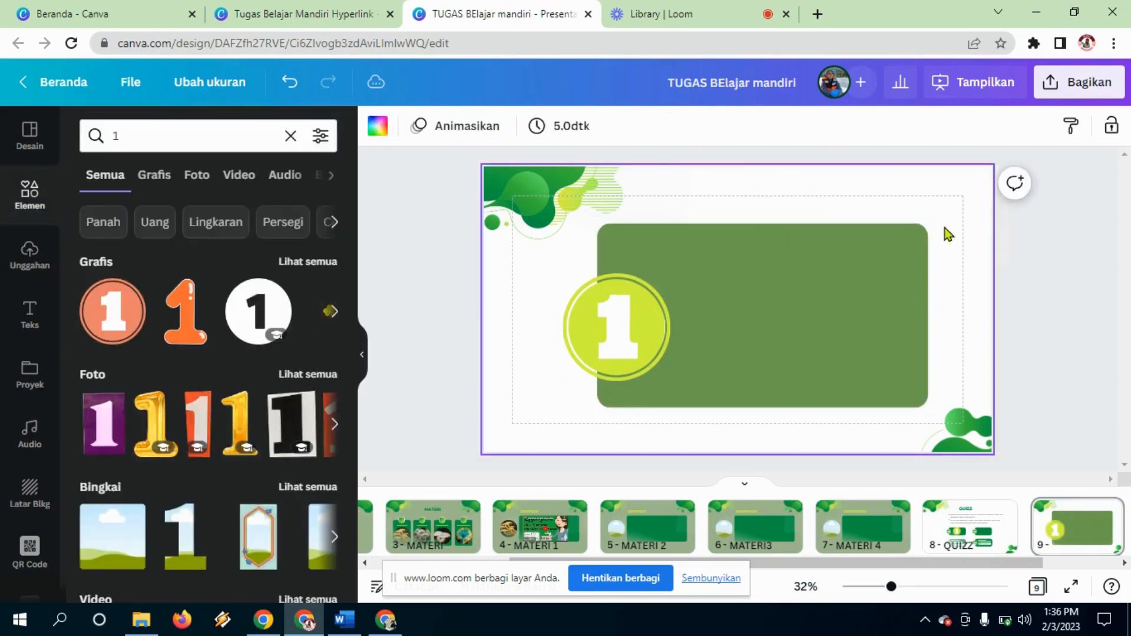
left_click(839, 284)
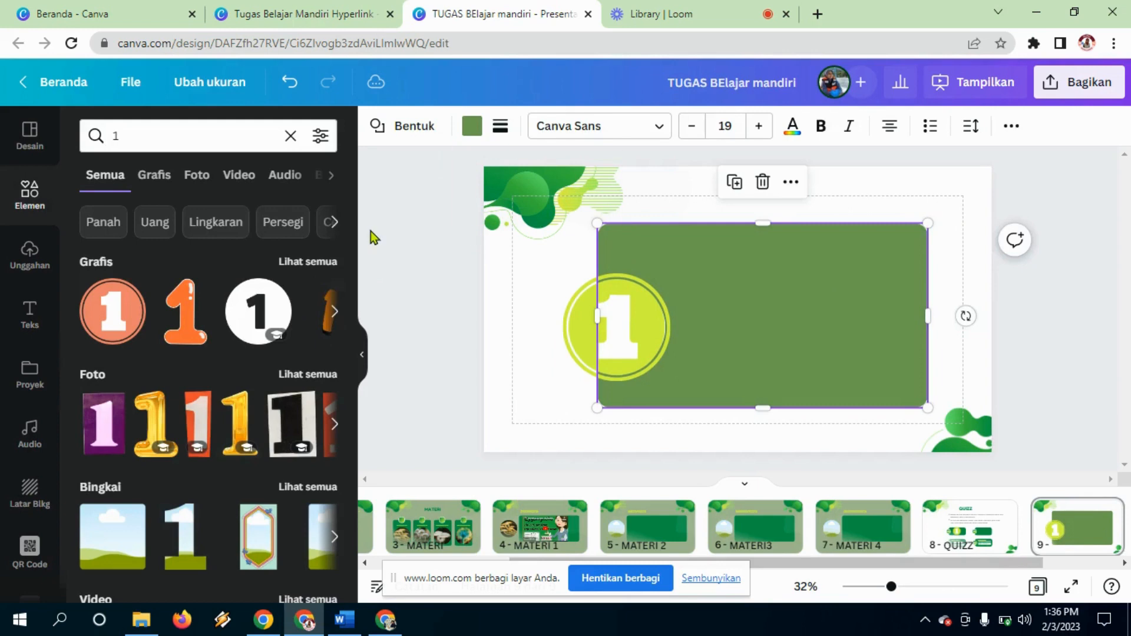
Step: Add the uploaded mushroom diagram into the green box, shrink it, and extend the box slightly downward
left_click(30, 253)
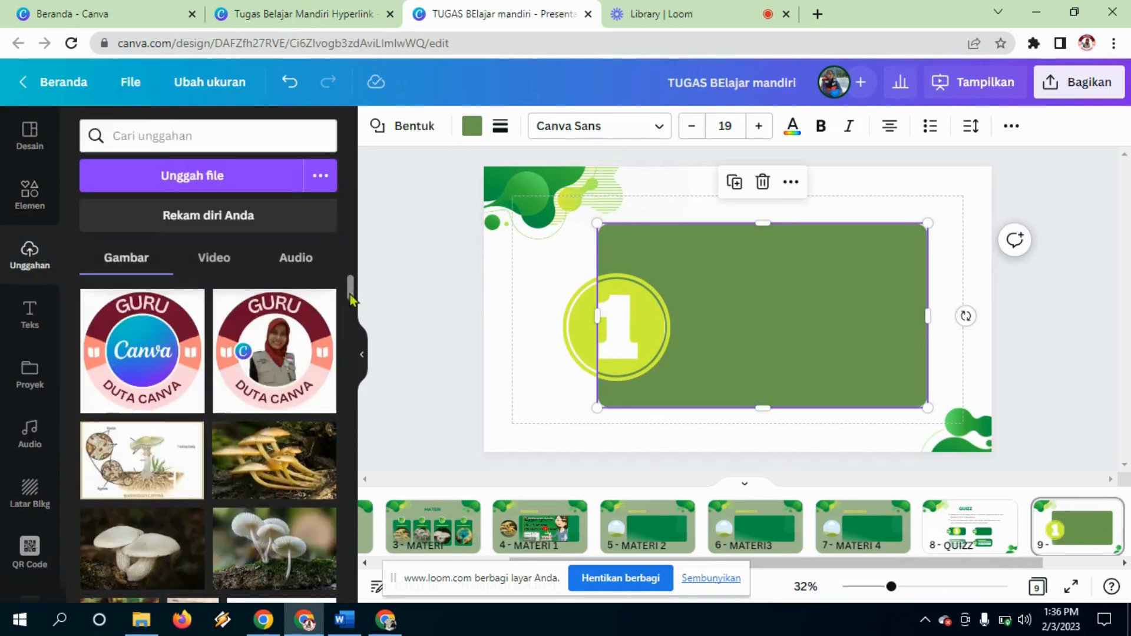
mouse_move(350, 301)
left_mouse_down()
mouse_move(355, 344)
mouse_move(356, 300)
left_mouse_up()
left_click(142, 459)
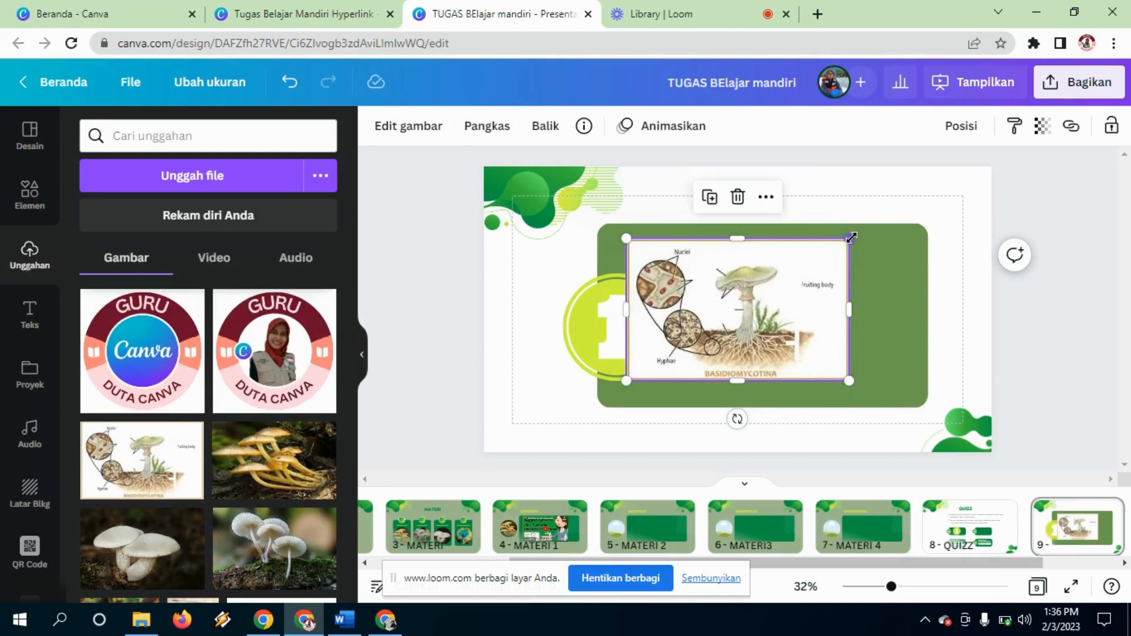
left_click_drag(852, 237, 828, 252)
left_click_drag(751, 324, 794, 290)
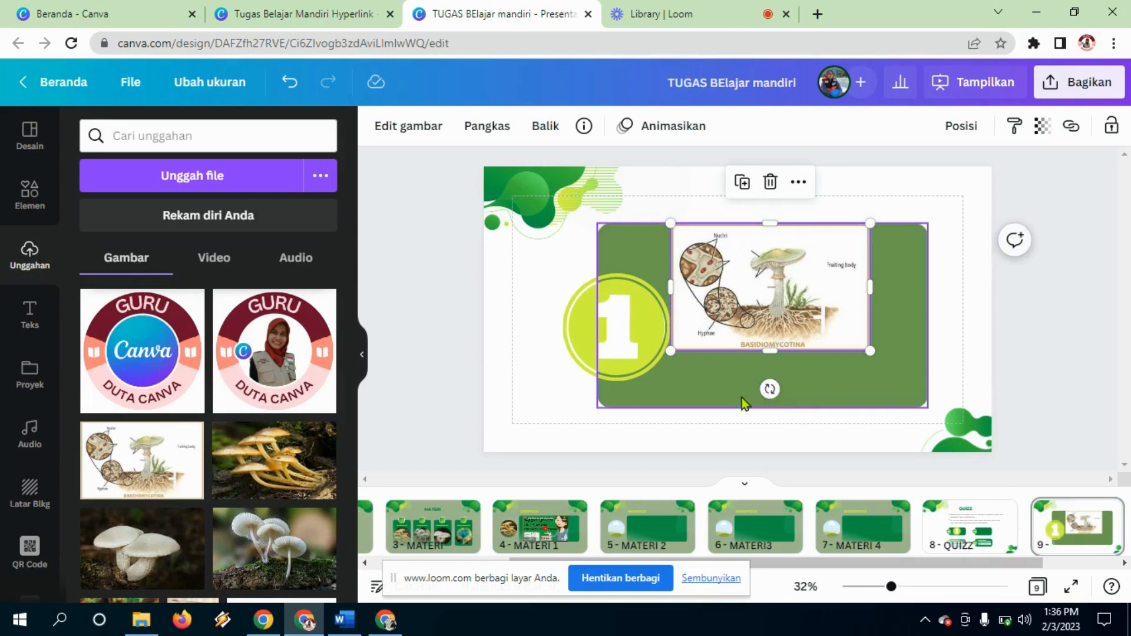
left_click(757, 401)
left_click_drag(764, 407, 762, 414)
left_click(795, 323)
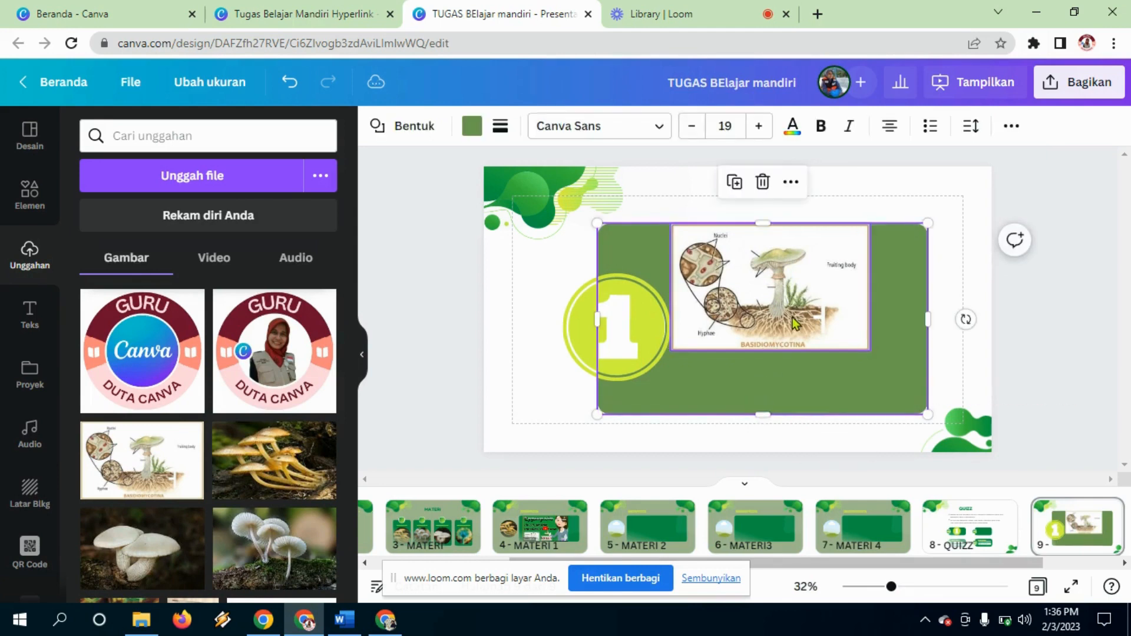
left_click_drag(869, 225, 804, 265)
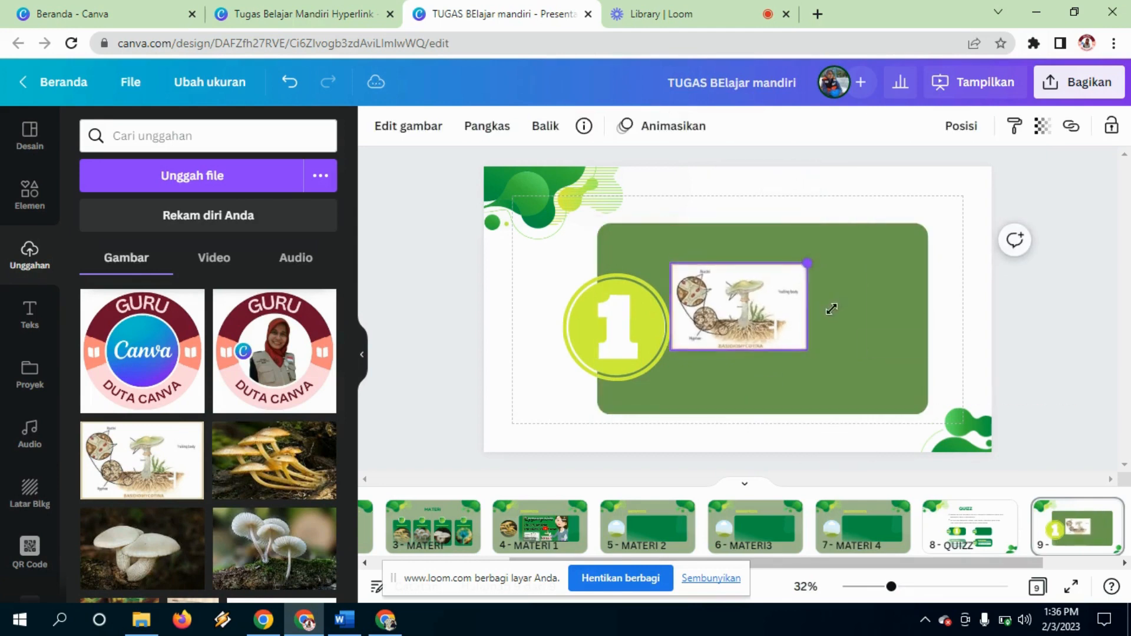
Step: Shrink the 1 badge into the box's top-left corner and delete the leftover white circle
left_click(653, 351)
left_click_drag(666, 381, 620, 333)
left_click_drag(582, 297, 605, 235)
left_click_drag(623, 337, 596, 336)
key("Delete")
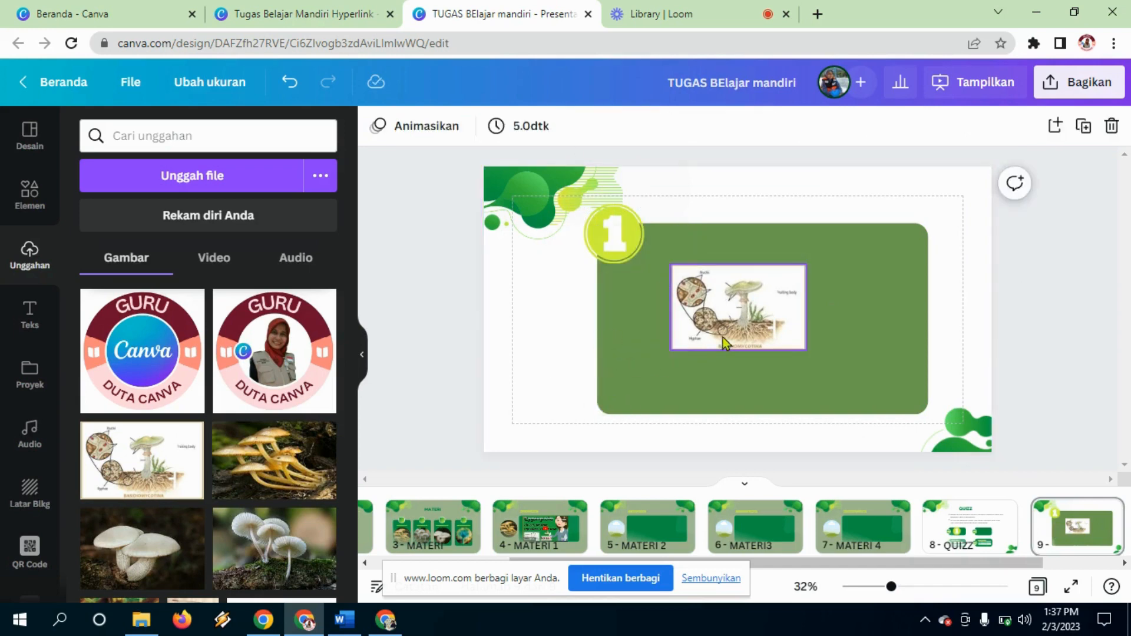
Step: Resize the mushroom diagram and move it to the left side of the green box
left_click(723, 337)
left_click_drag(806, 265, 780, 281)
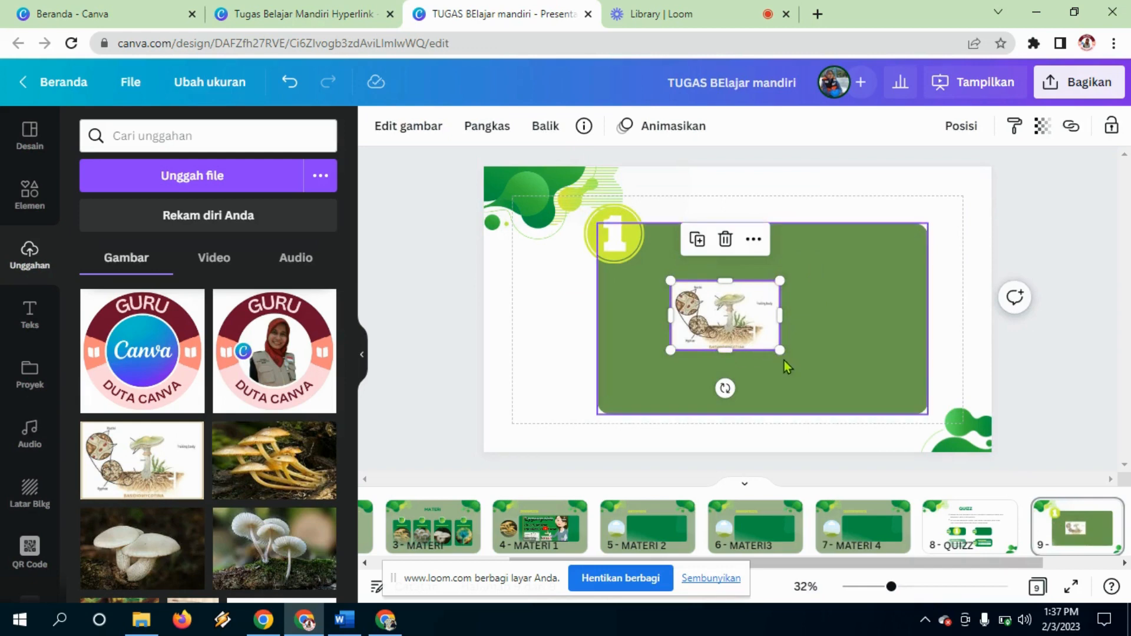
left_click_drag(780, 350, 814, 401)
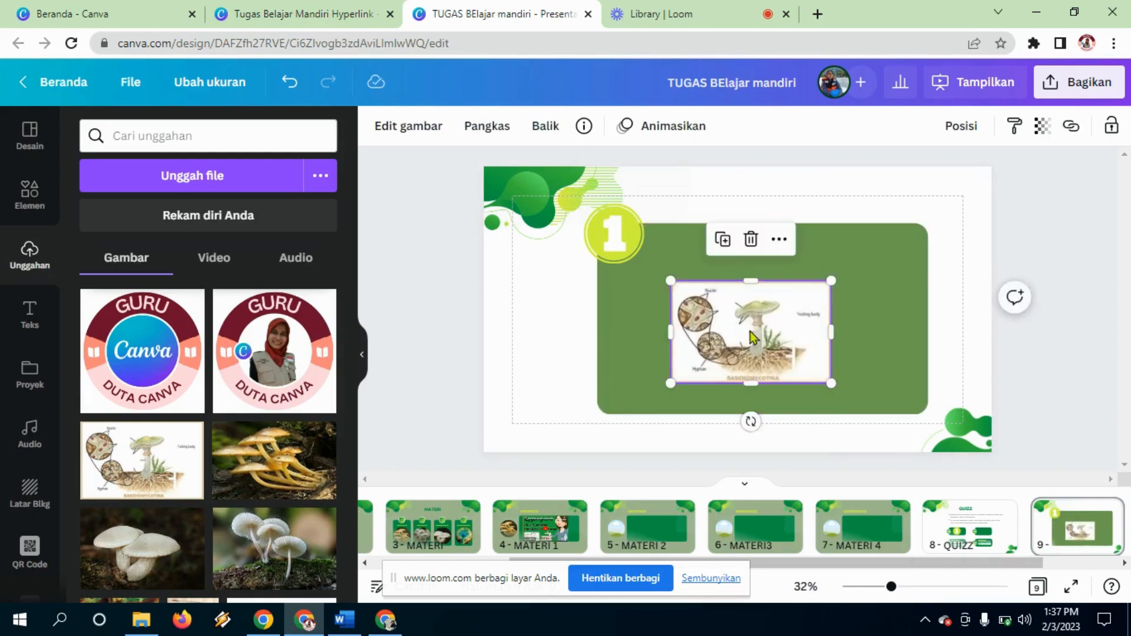
left_click_drag(768, 332, 695, 328)
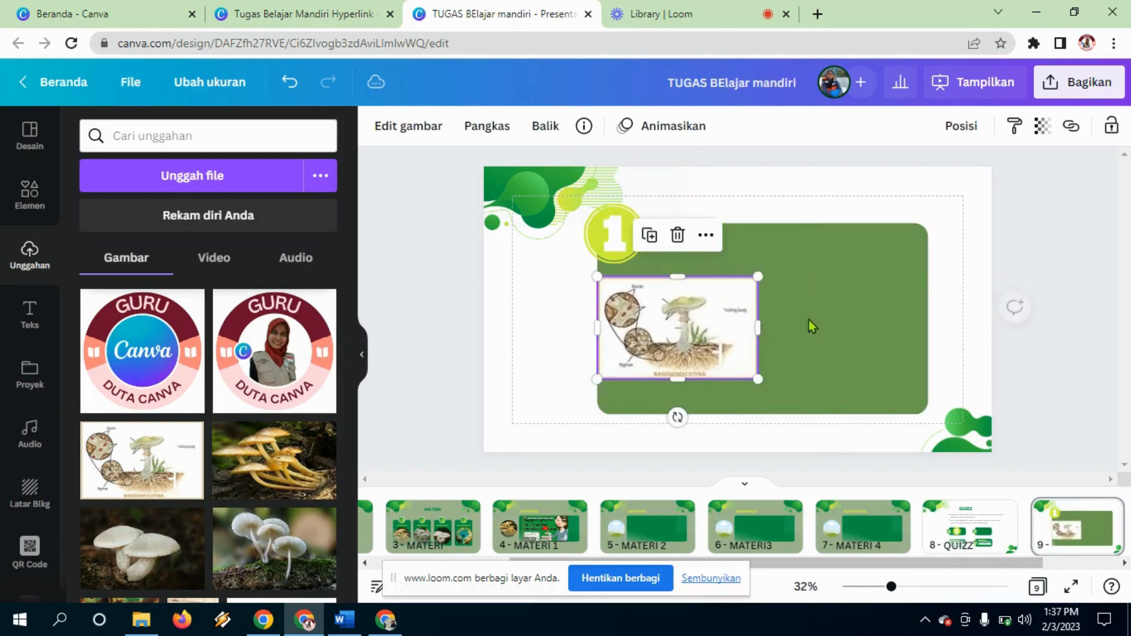
left_click(867, 320)
left_click(42, 327)
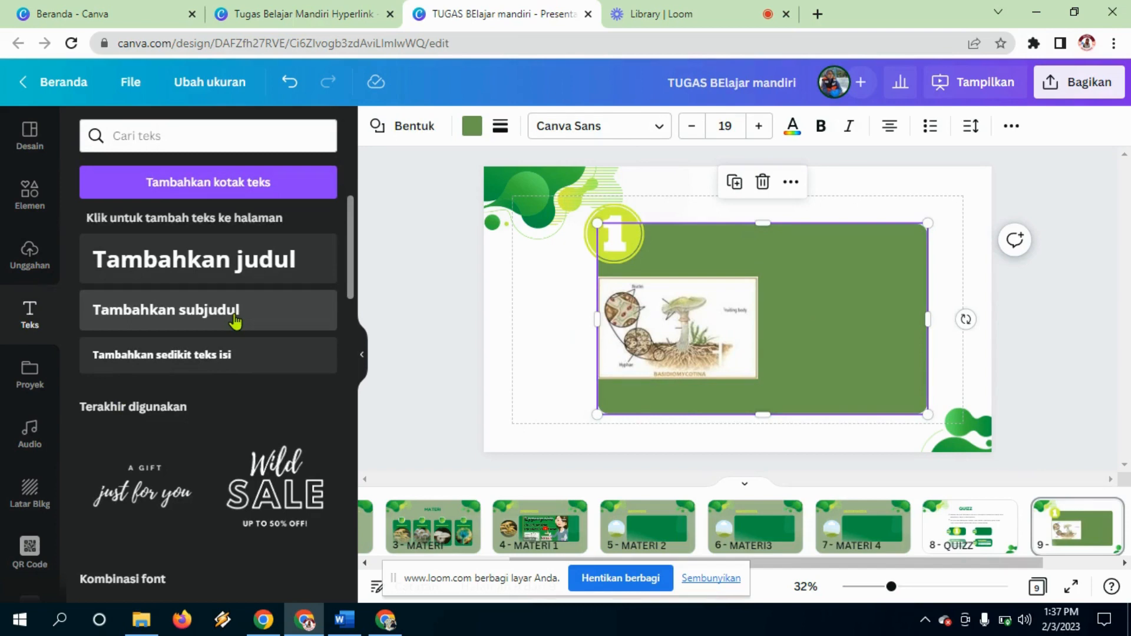
Step: Add left-aligned body text 'perhatikan gambar disamping!' and 'bagian yang berfungsi untuk menyerap zat makanan ditunjukkan oleh nomor.....'
left_click(180, 356)
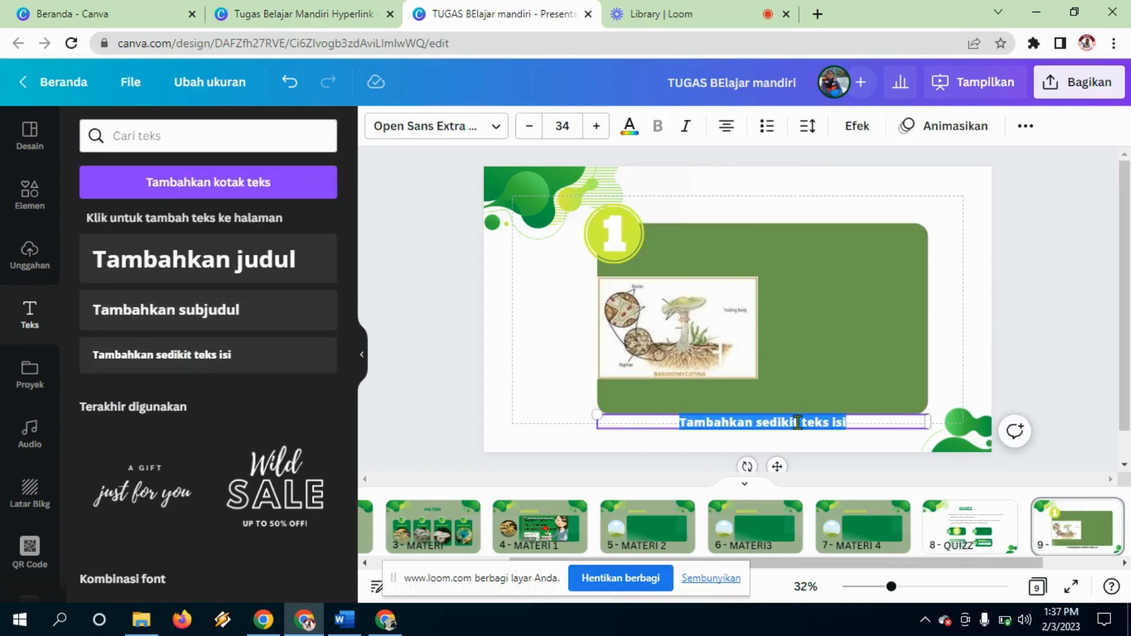
type("per")
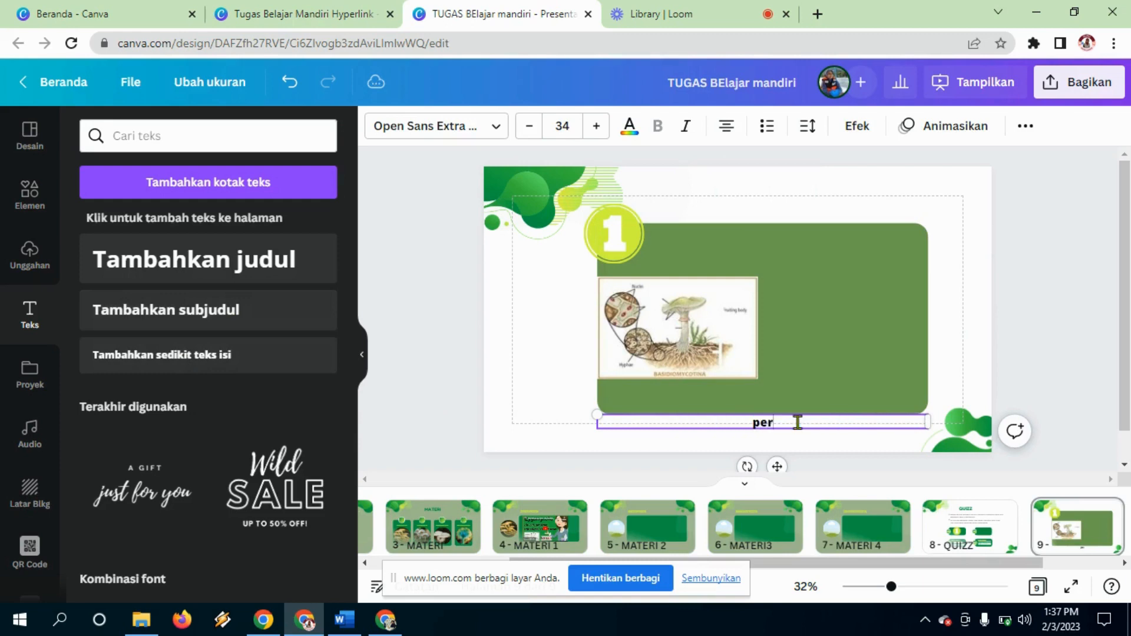
type("hatikan ga")
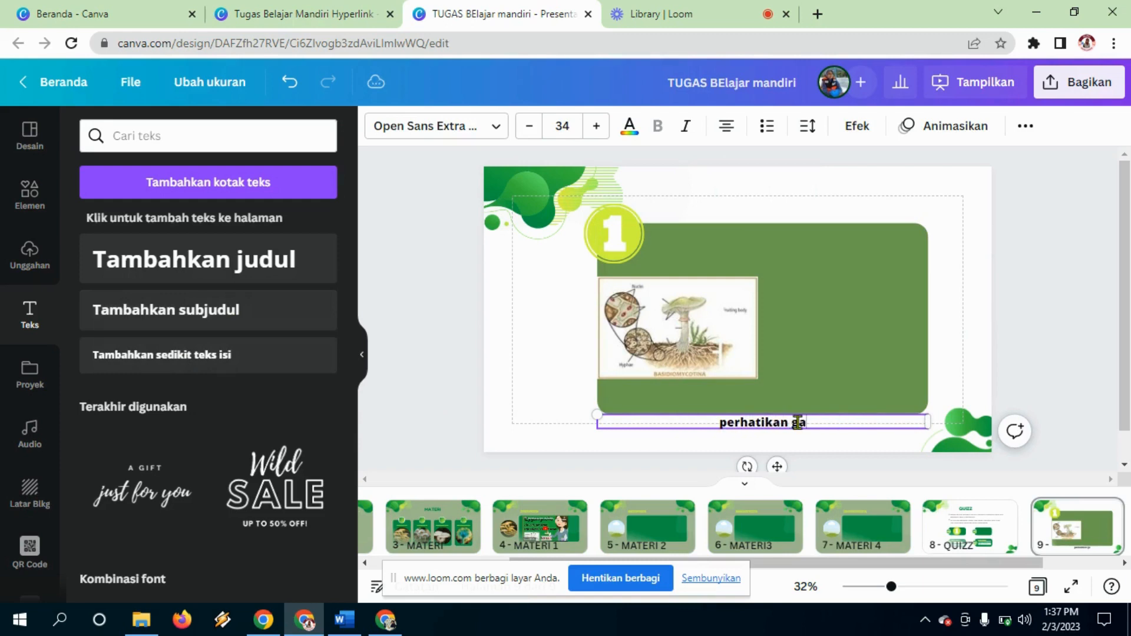
type("mbar disamp")
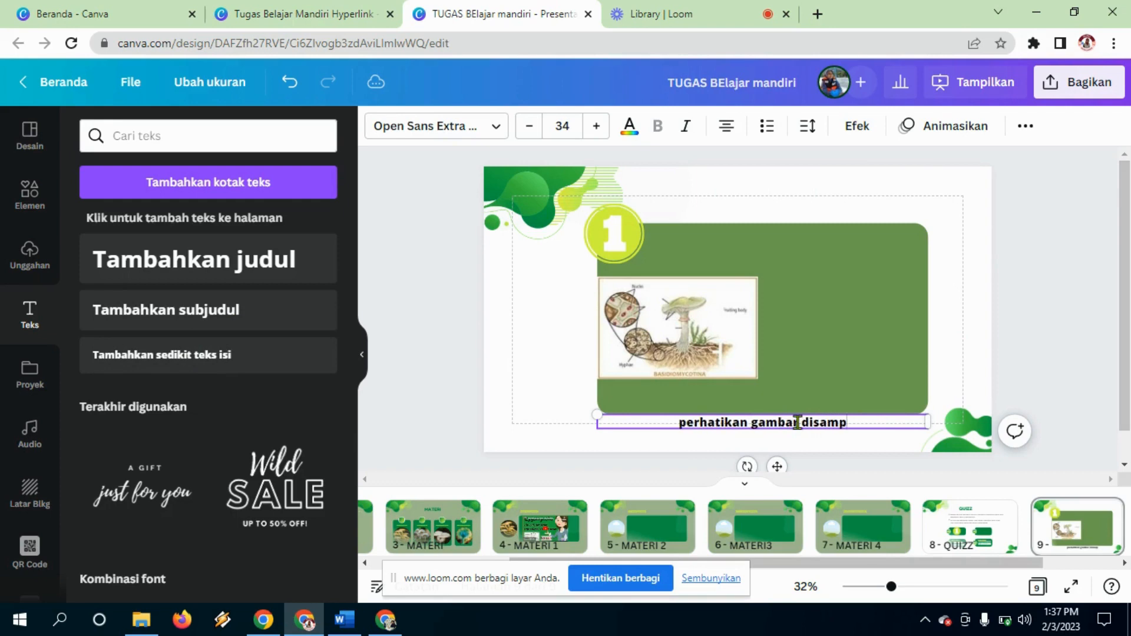
type("ing!")
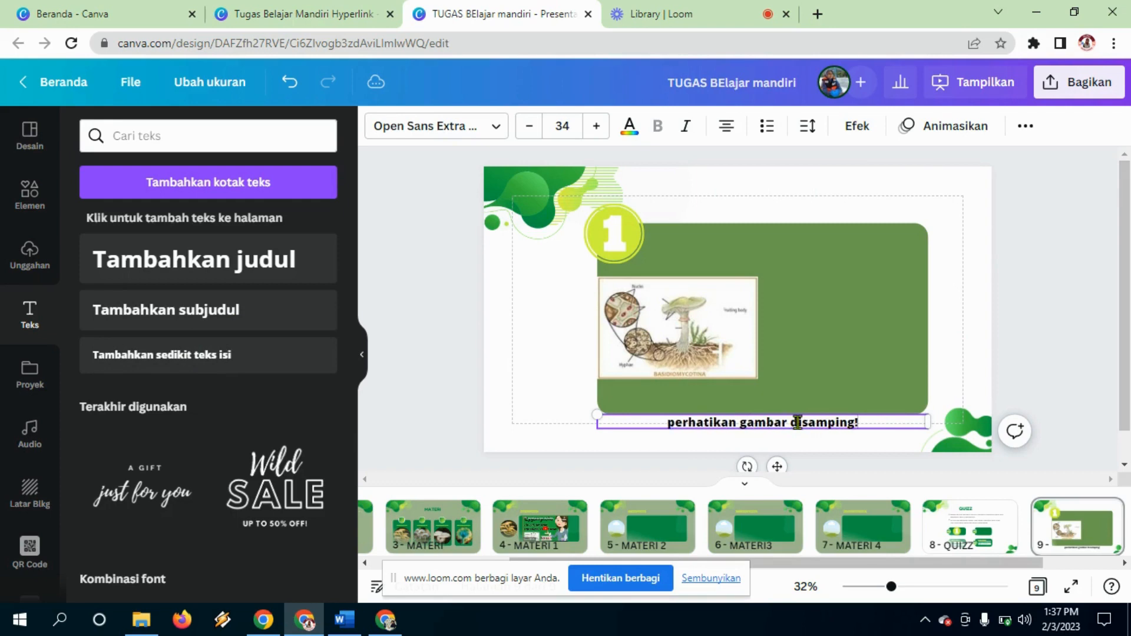
key("Return")
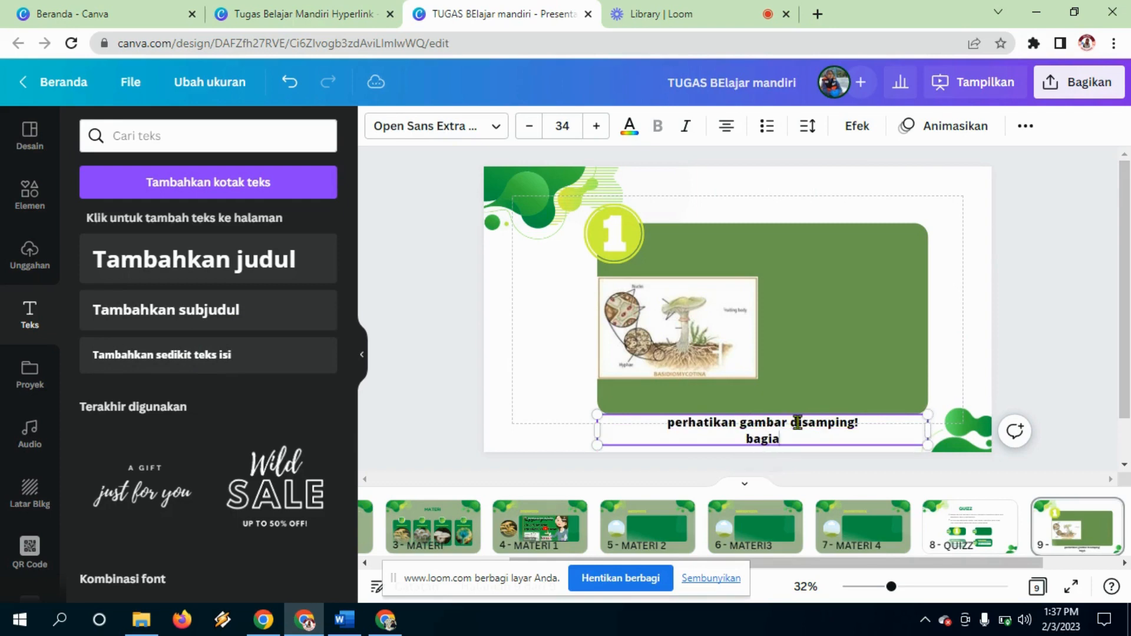
type("bagian yang berf")
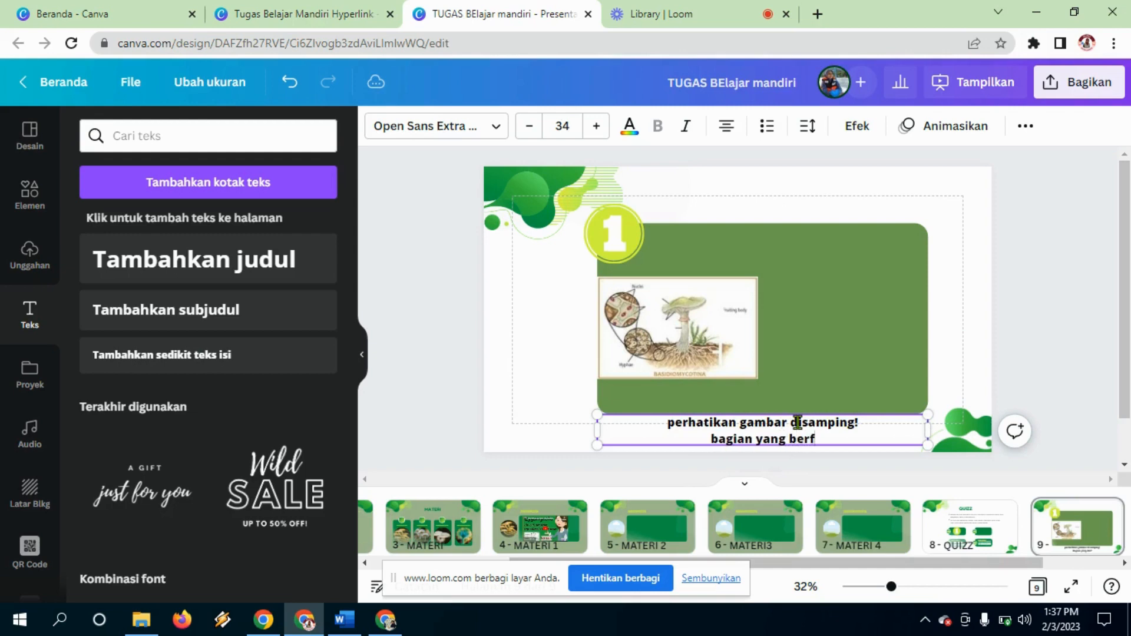
type("ungsi un")
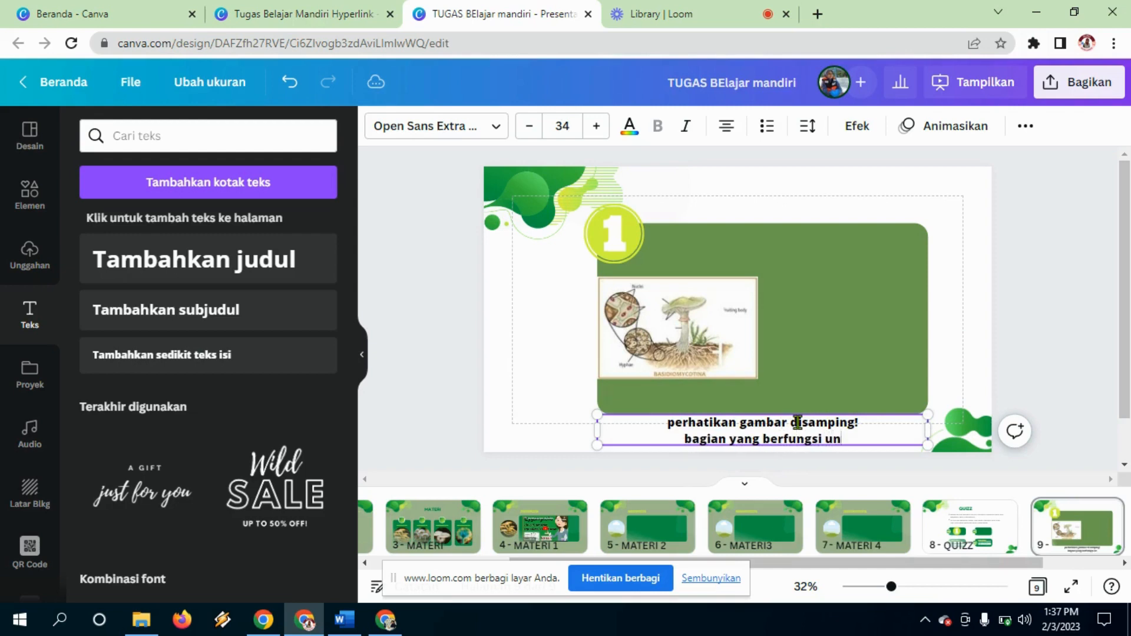
type("tuk menyera")
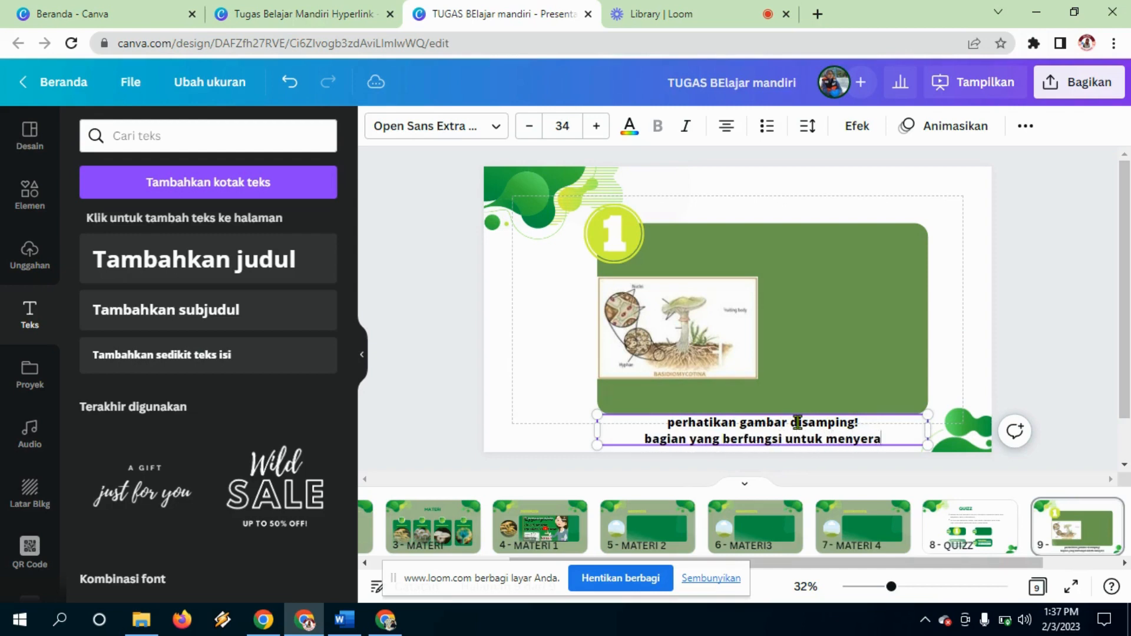
type("p zat ma")
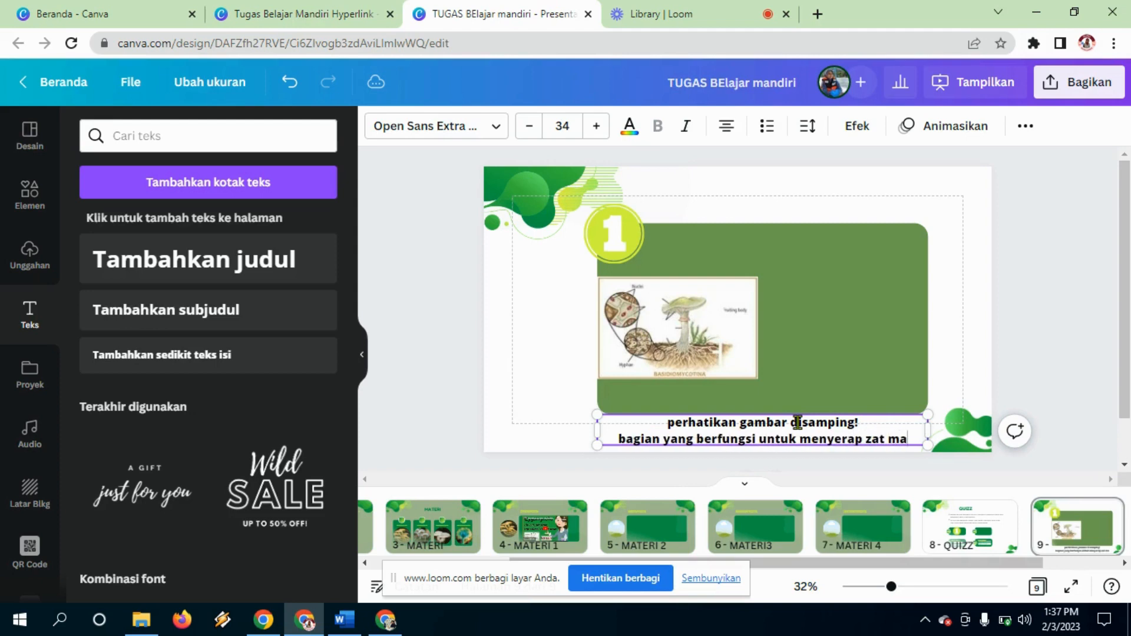
type("kanan adalah")
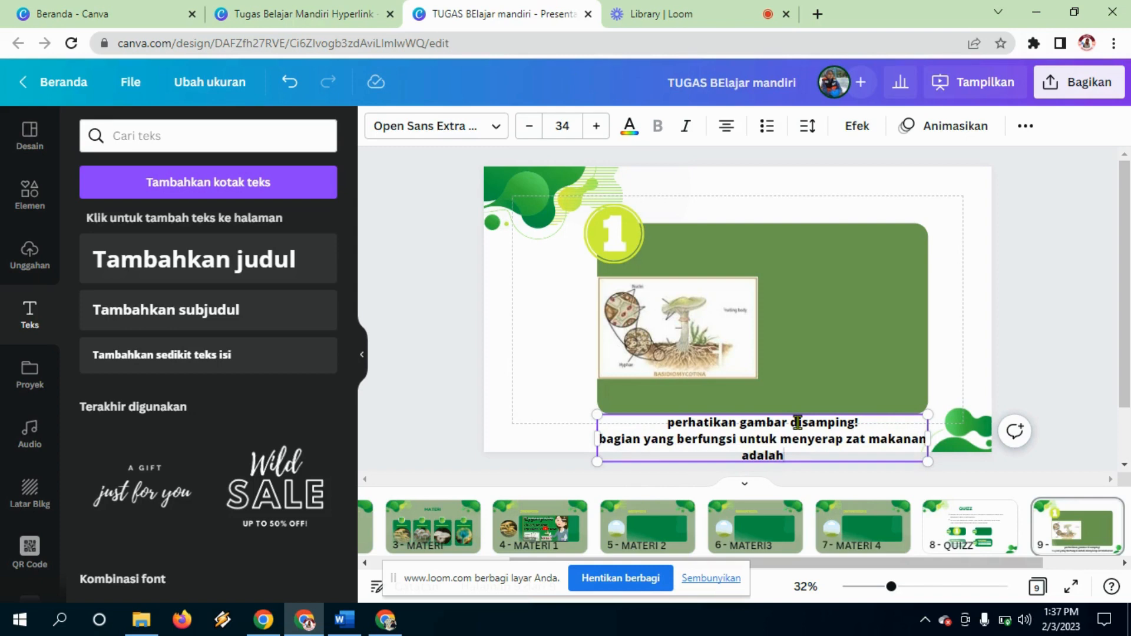
key("BackSpace")
key("BackSpace")
key("BackSpace")
key("BackSpace")
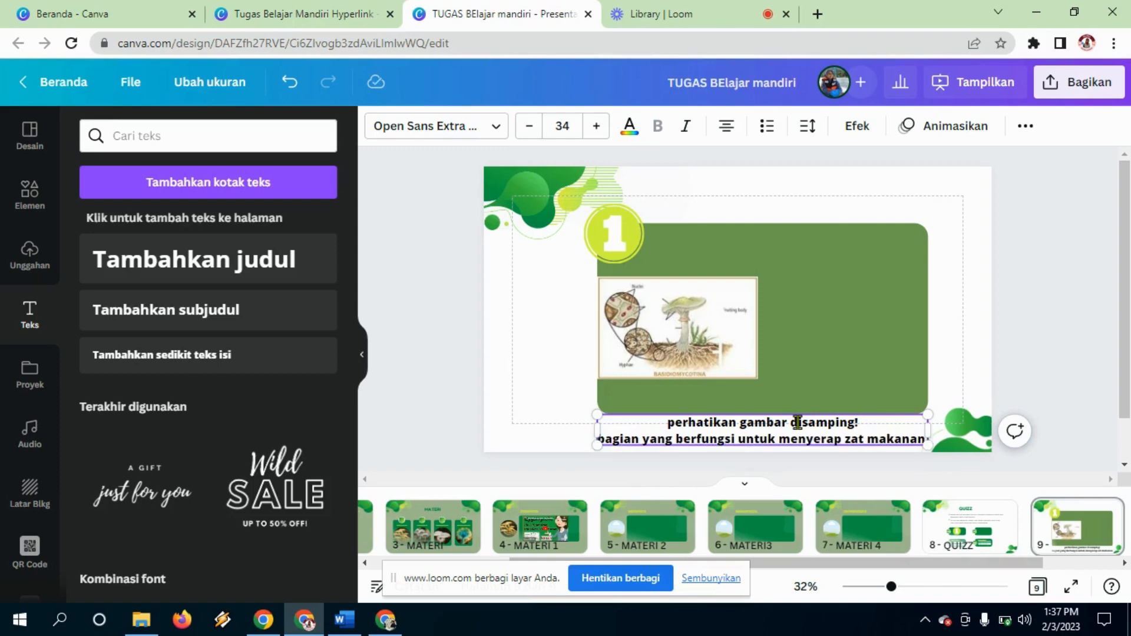
type("ditunju")
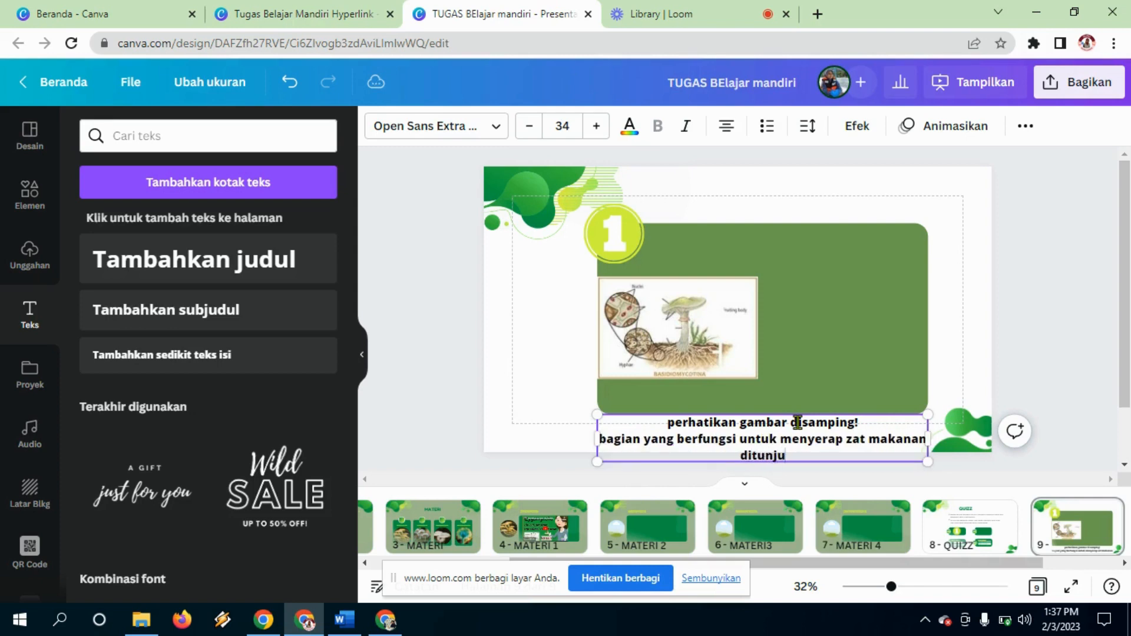
type("kkan oleh")
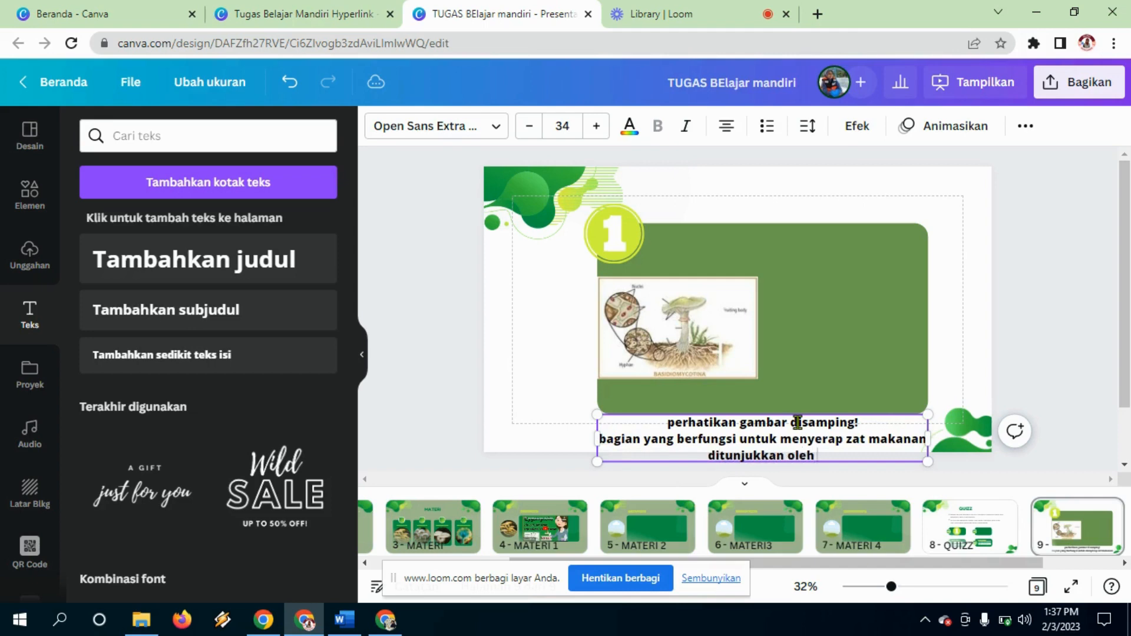
type(" nomor.....")
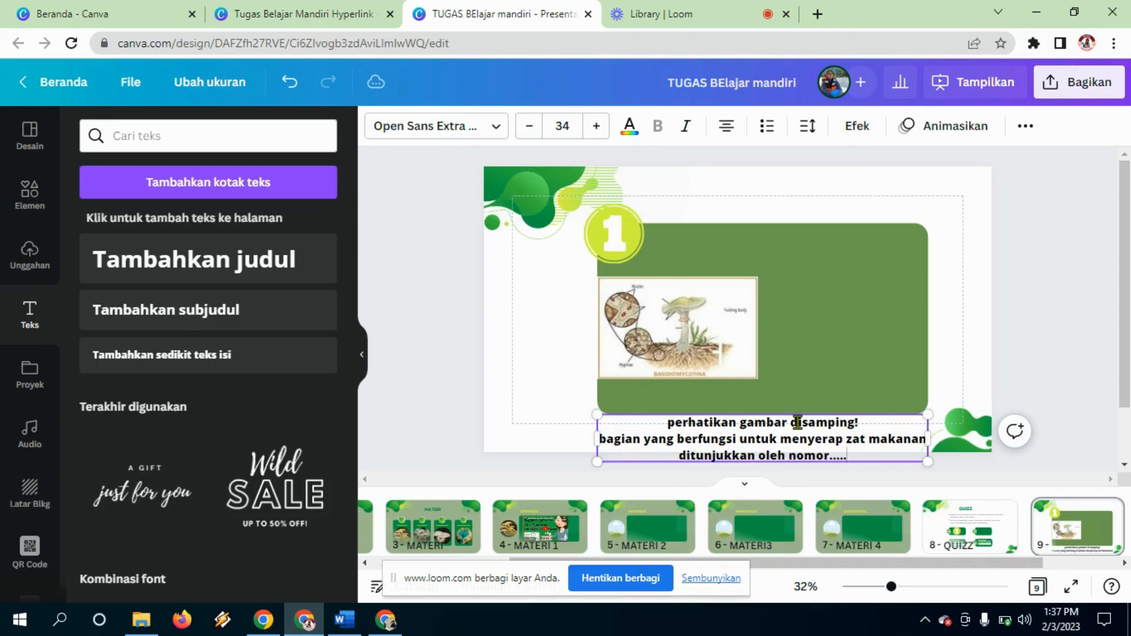
left_click(724, 129)
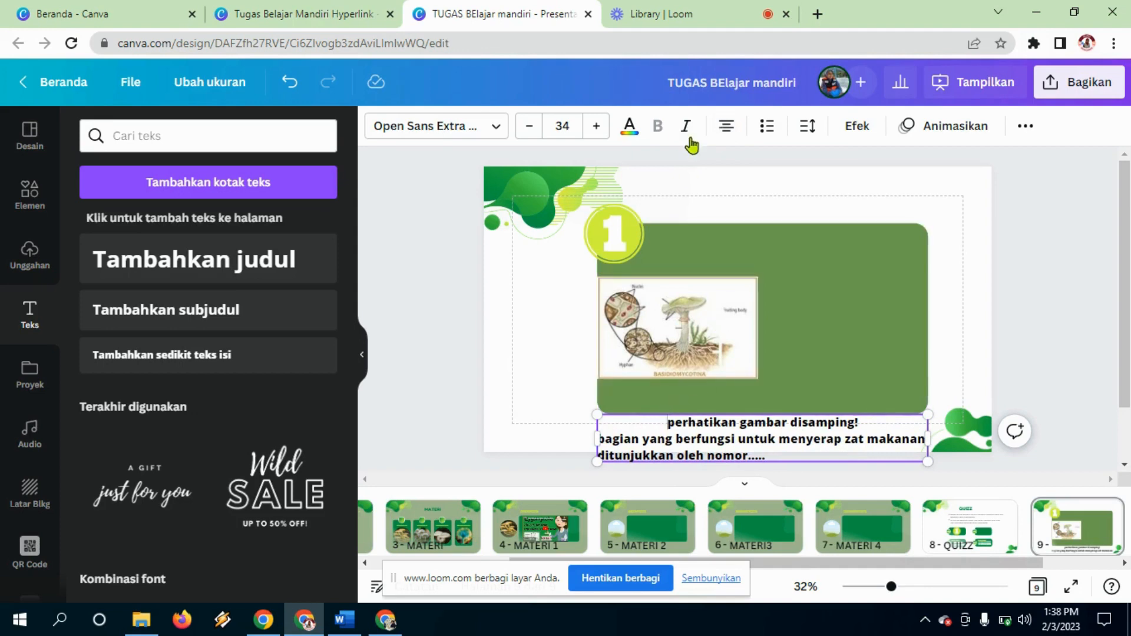
left_click(724, 127)
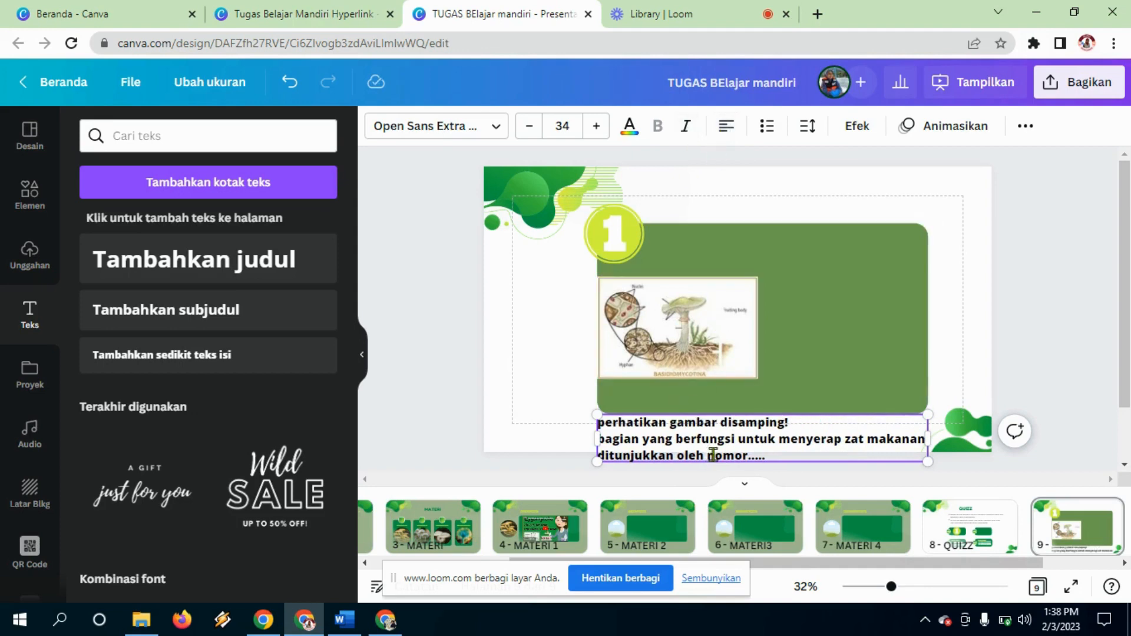
Step: Place the narrowed question beside the diagram, widen the panel leftward, and shrink the 1 badge
left_click_drag(714, 458, 885, 301)
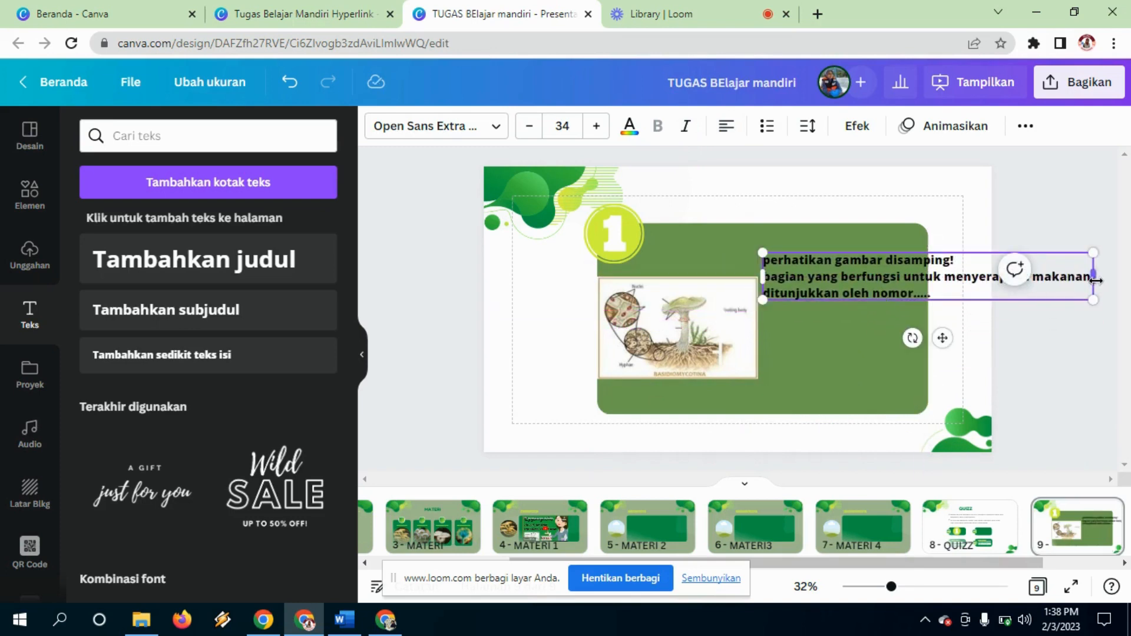
left_click_drag(1096, 280, 871, 351)
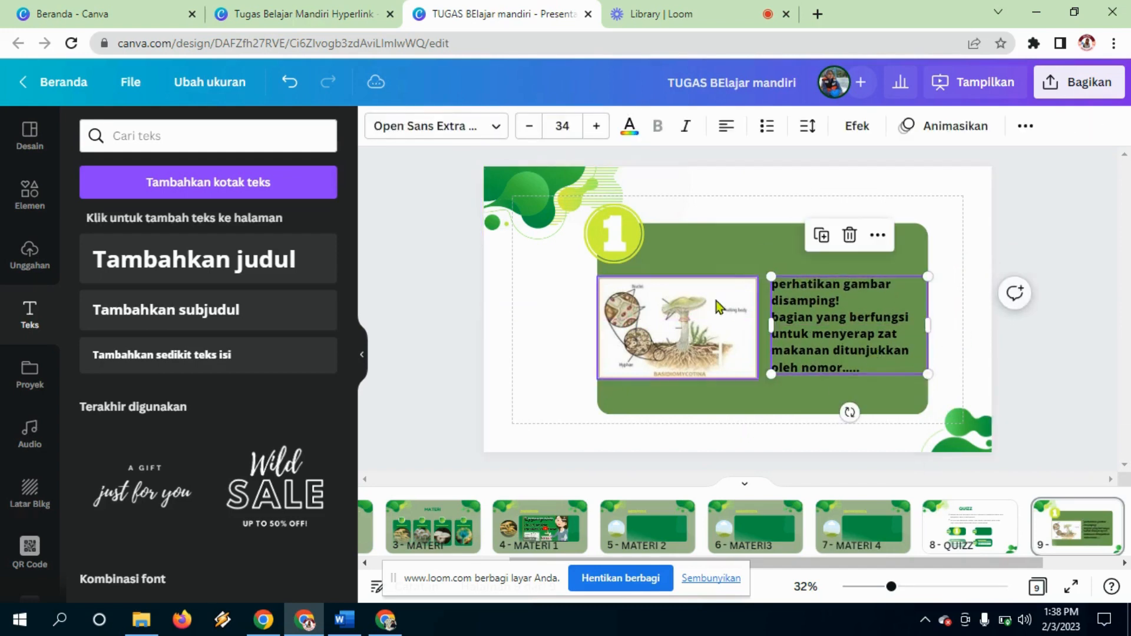
left_click_drag(715, 301, 729, 284)
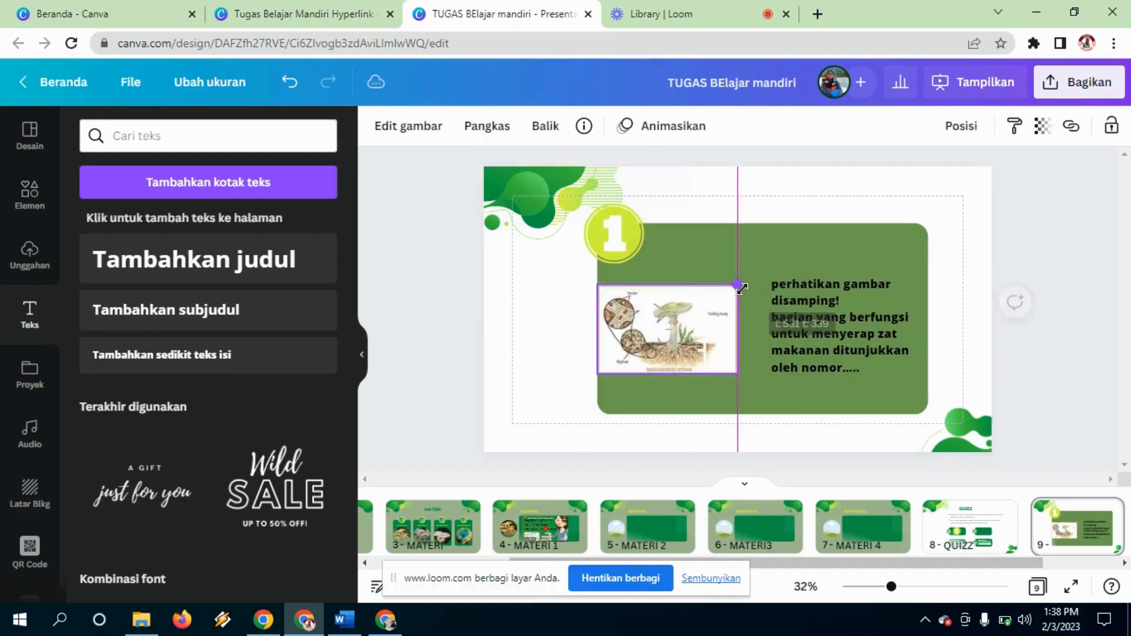
left_click(752, 257)
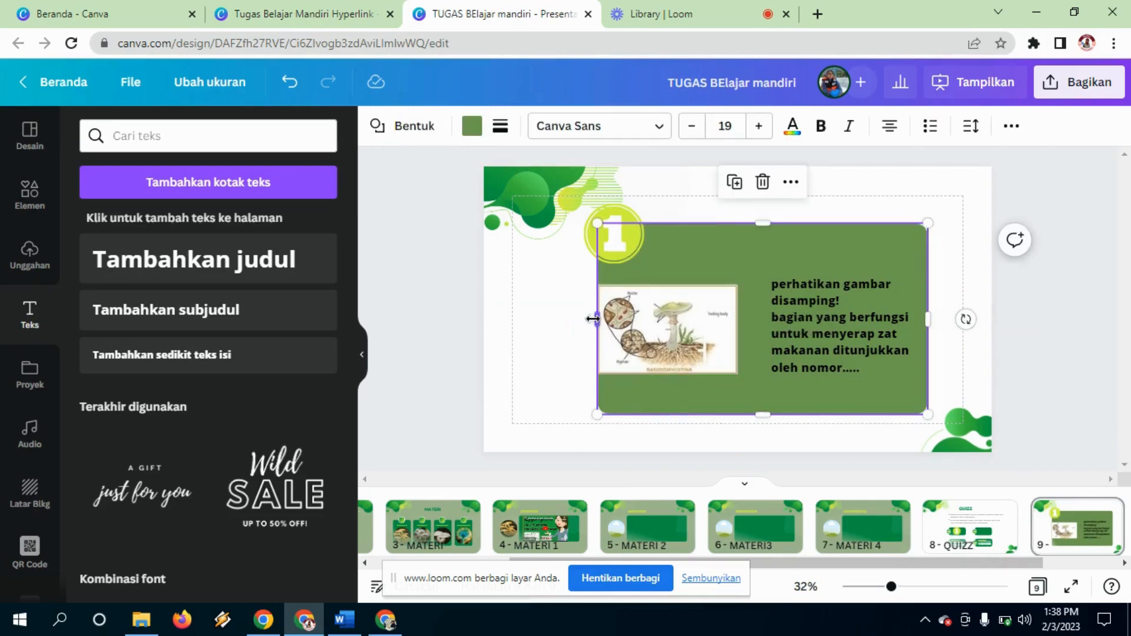
left_click_drag(596, 319, 548, 320)
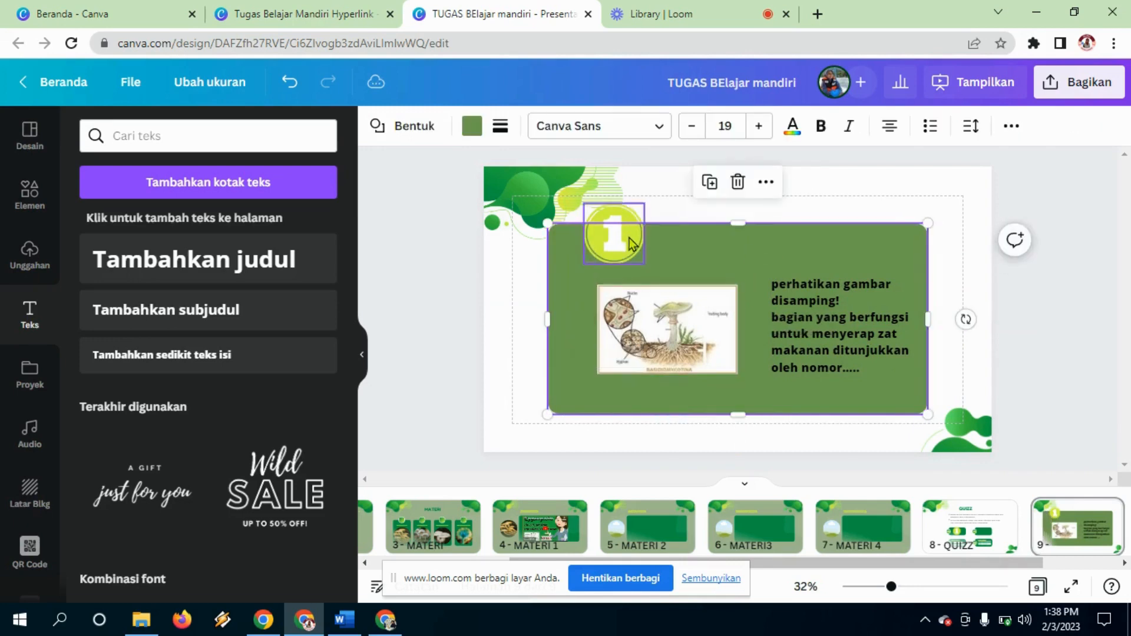
left_click(621, 233)
left_click_drag(645, 204, 578, 252)
left_click_drag(649, 302, 604, 302)
Step: Position the question to wrap onto four lines, then duplicate it just below the original
left_click_drag(813, 325, 757, 288)
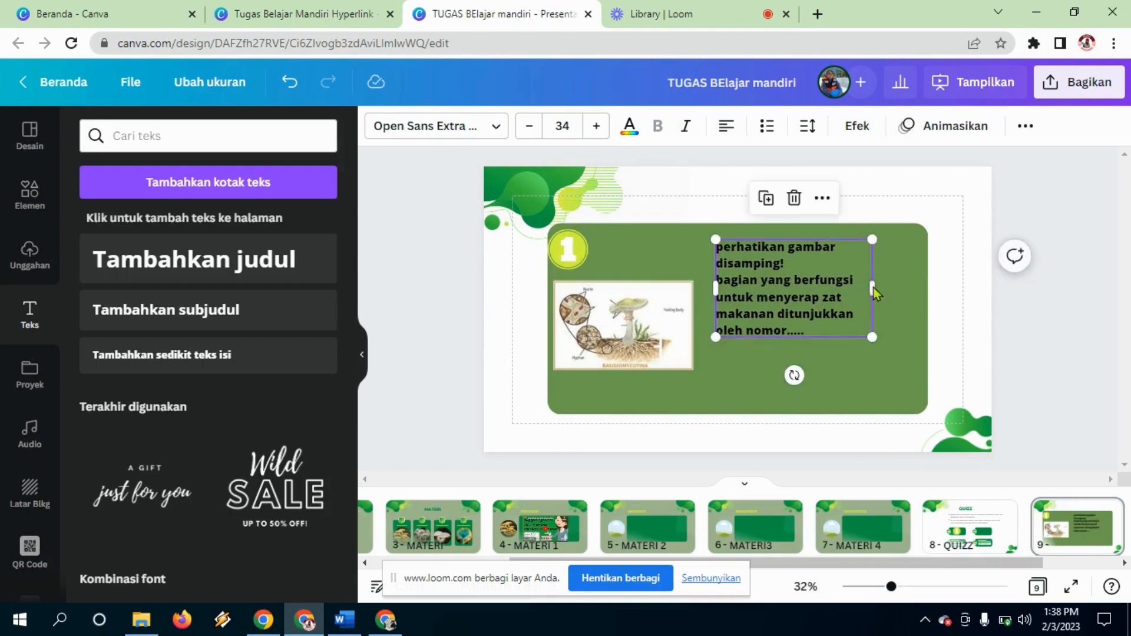
left_click_drag(876, 289, 904, 300)
left_click_drag(796, 306, 765, 307)
left_click_drag(869, 298, 920, 282)
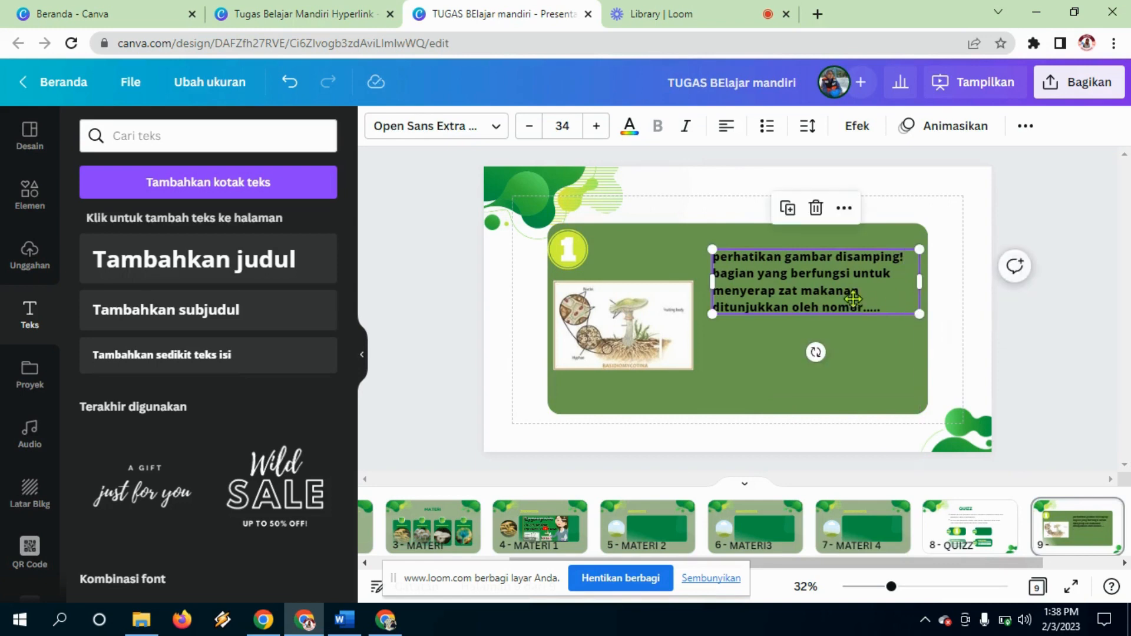
left_click_drag(855, 301, 855, 312)
left_click(1065, 322)
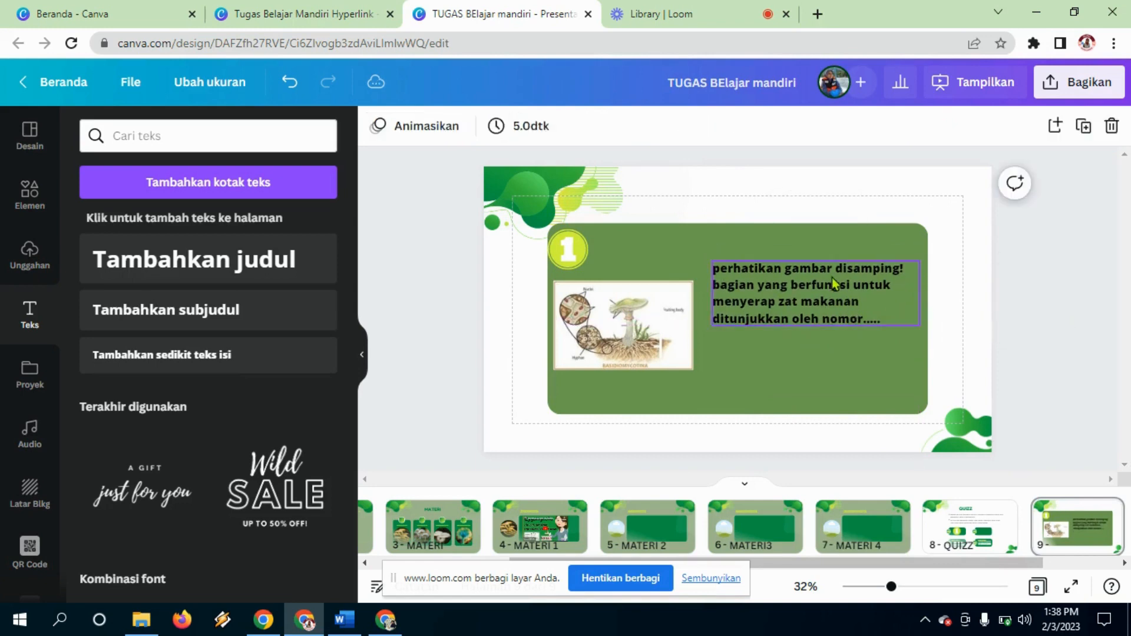
left_click(834, 284)
key("ctrl+d")
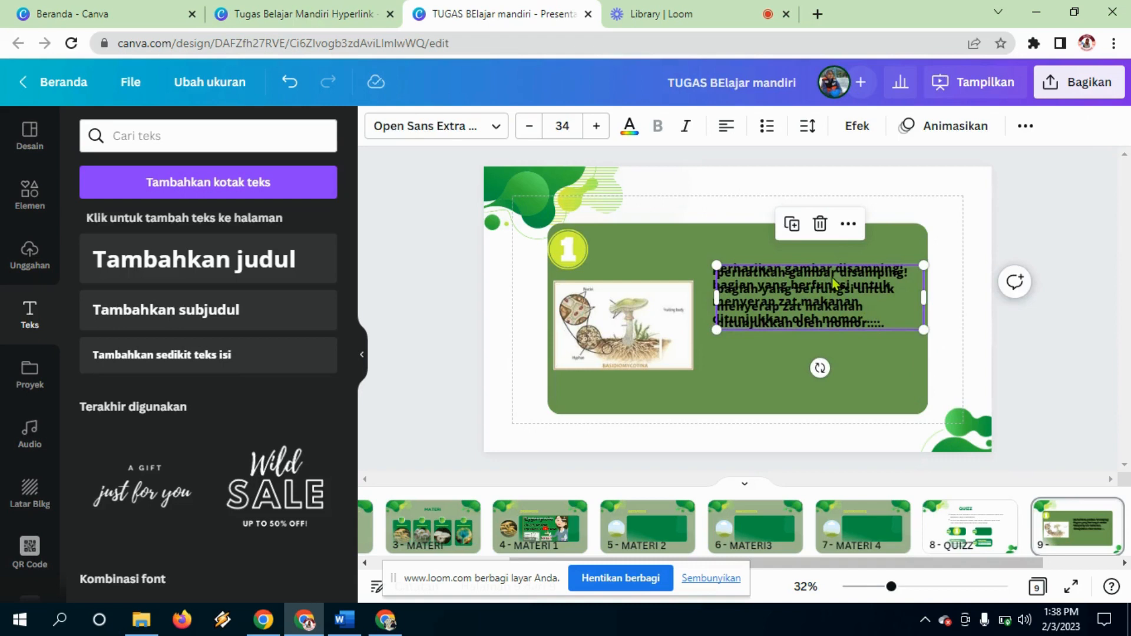
left_click_drag(833, 285, 821, 363)
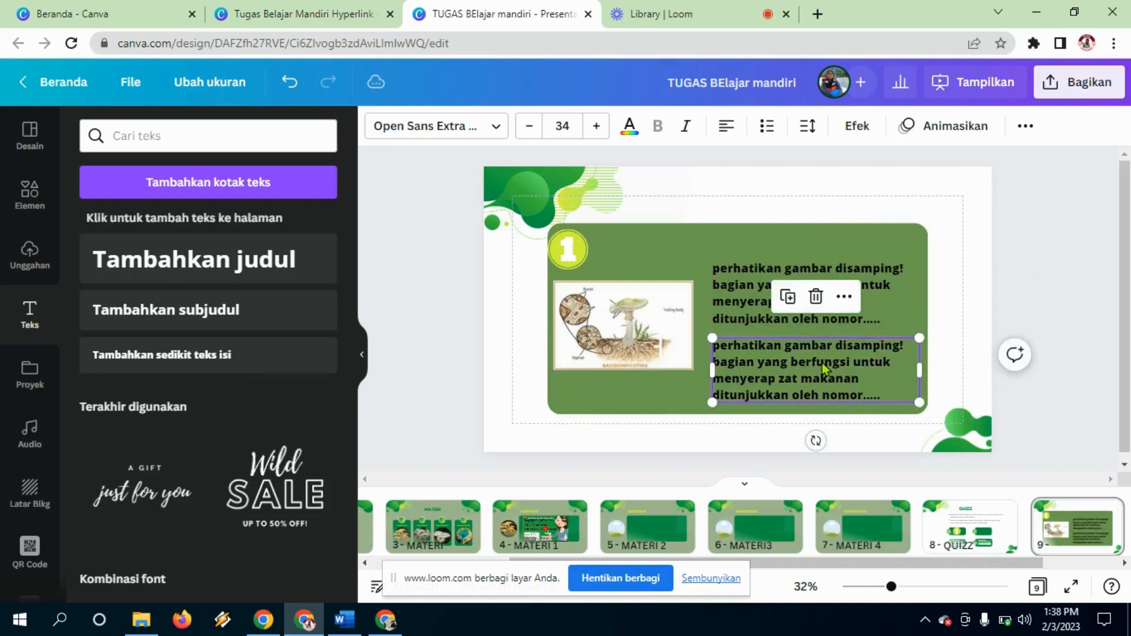
left_click(894, 399)
key("BackSpace")
key("BackSpace")
key("BackSpace")
key("BackSpace")
key("BackSpace")
key("BackSpace")
key("BackSpace")
key("BackSpace")
key("BackSpace")
key("BackSpace")
key("BackSpace")
key("BackSpace")
key("BackSpace")
key("BackSpace")
key("BackSpace")
key("BackSpace")
key("BackSpace")
key("BackSpace")
key("BackSpace")
key("BackSpace")
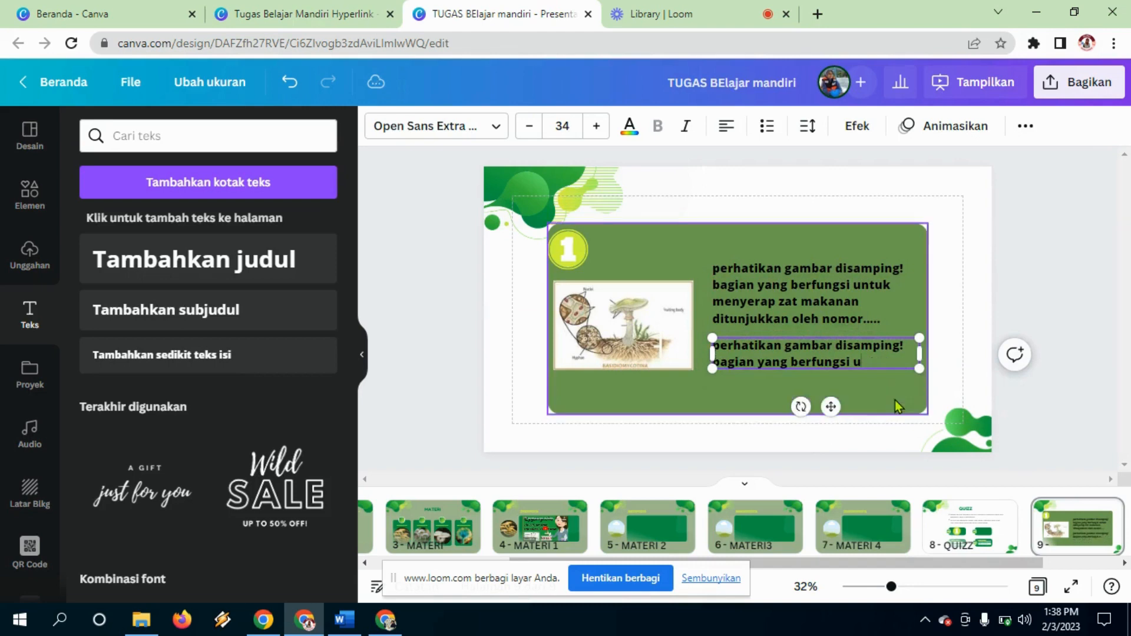
key("BackSpace")
key("BackSpace")
key("BackSpace")
key("BackSpace")
key("BackSpace")
key("BackSpace")
key("BackSpace")
key("BackSpace")
key("BackSpace")
key("BackSpace")
key("BackSpace")
key("BackSpace")
key("BackSpace")
key("BackSpace")
key("BackSpace")
key("BackSpace")
key("BackSpace")
key("BackSpace")
key("BackSpace")
key("BackSpace")
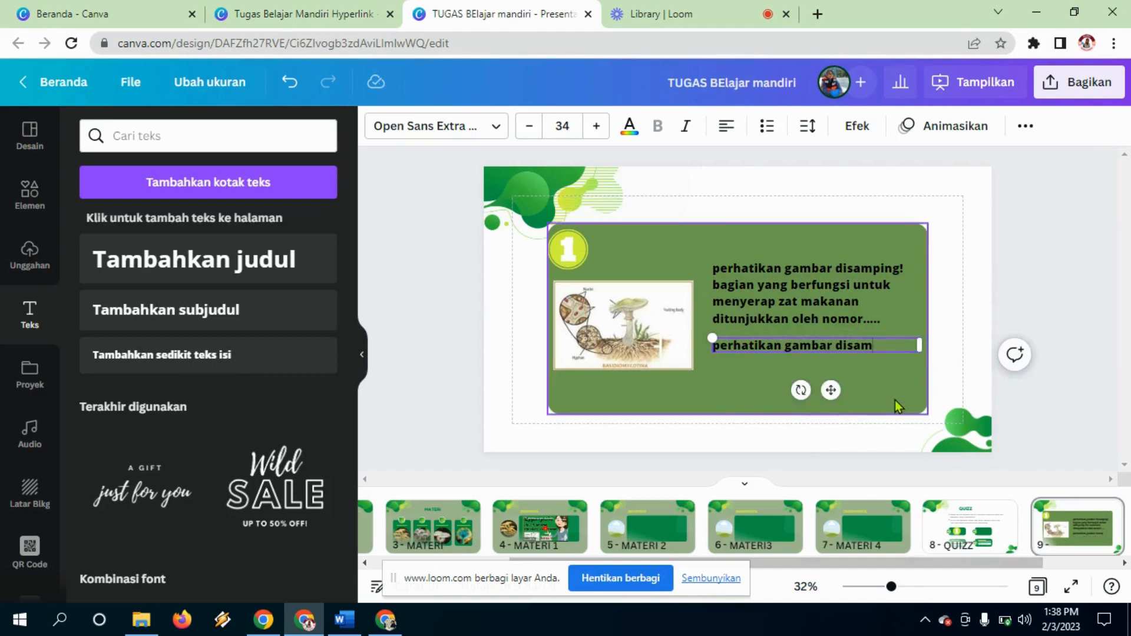
key("BackSpace")
key("BackSpace")
key("BackSpace")
key("BackSpace")
key("BackSpace")
key("BackSpace")
key("BackSpace")
key("BackSpace")
key("BackSpace")
key("BackSpace")
key("BackSpace")
key("BackSpace")
key("BackSpace")
key("BackSpace")
key("BackSpace")
key("BackSpace")
key("BackSpace")
key("BackSpace")
key("BackSpace")
key("BackSpace")
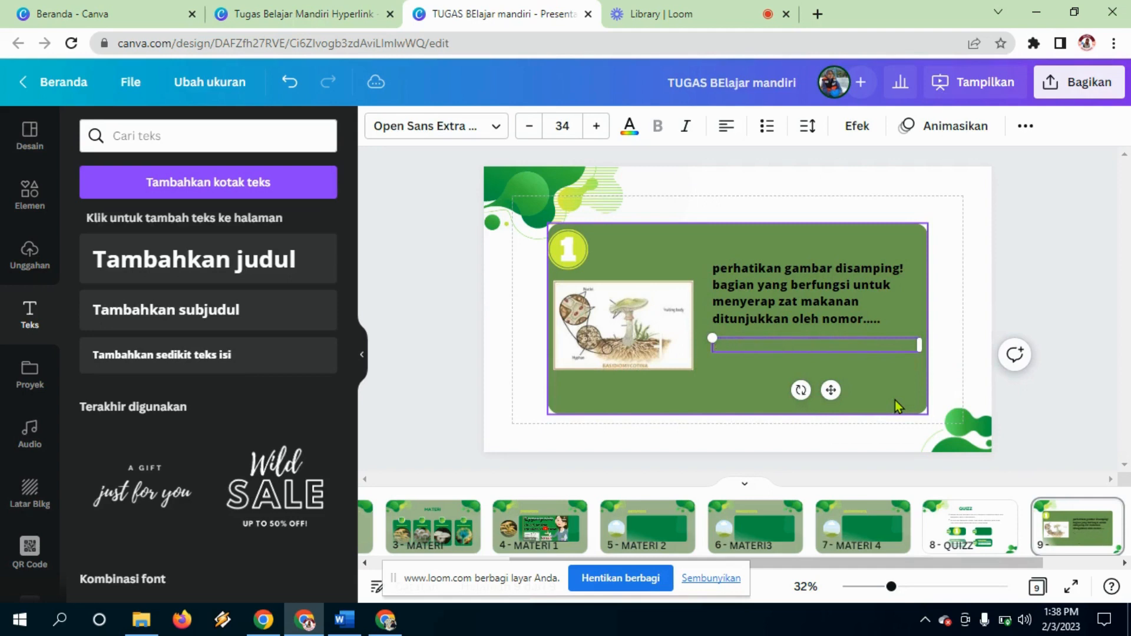
type("A. 1")
left_click(767, 380)
left_click(764, 353)
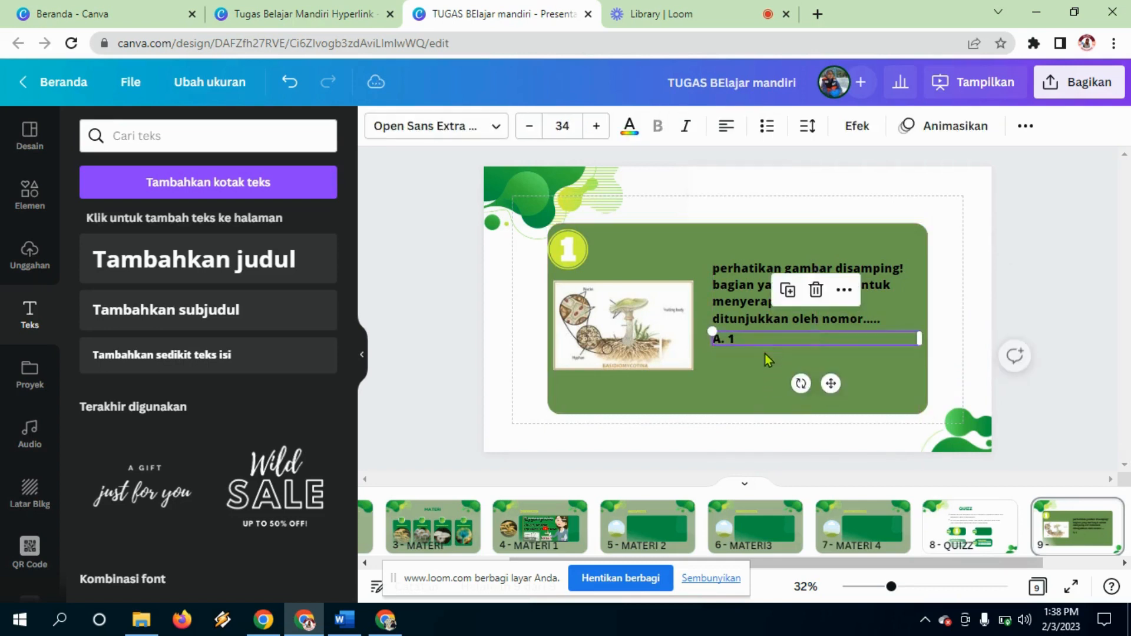
left_click(765, 354)
left_click(762, 345)
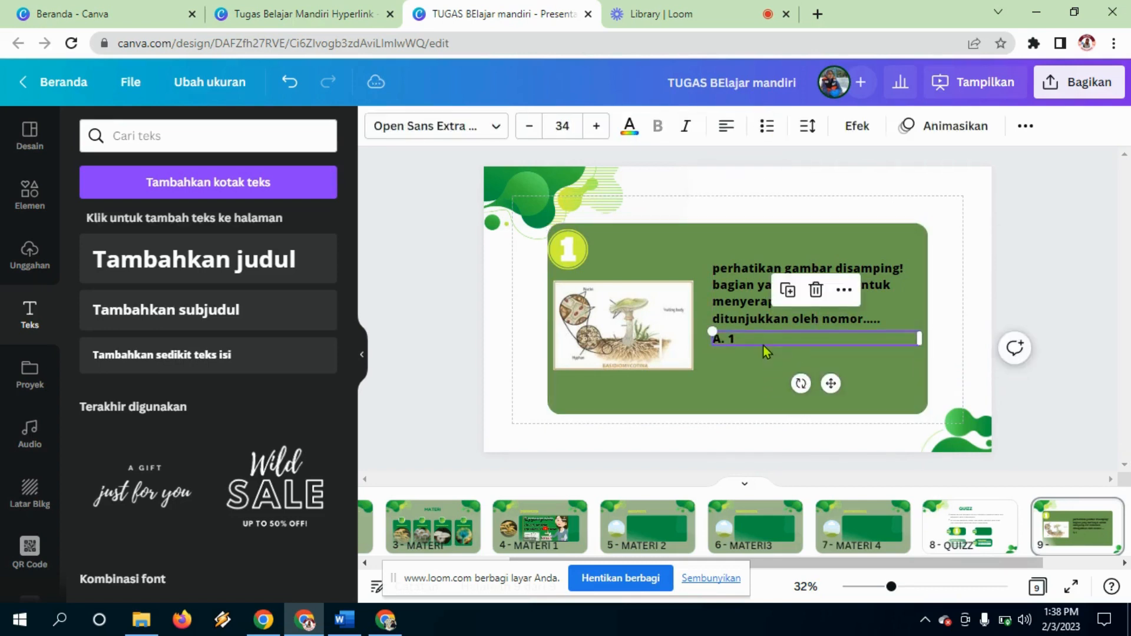
key("ctrl+v")
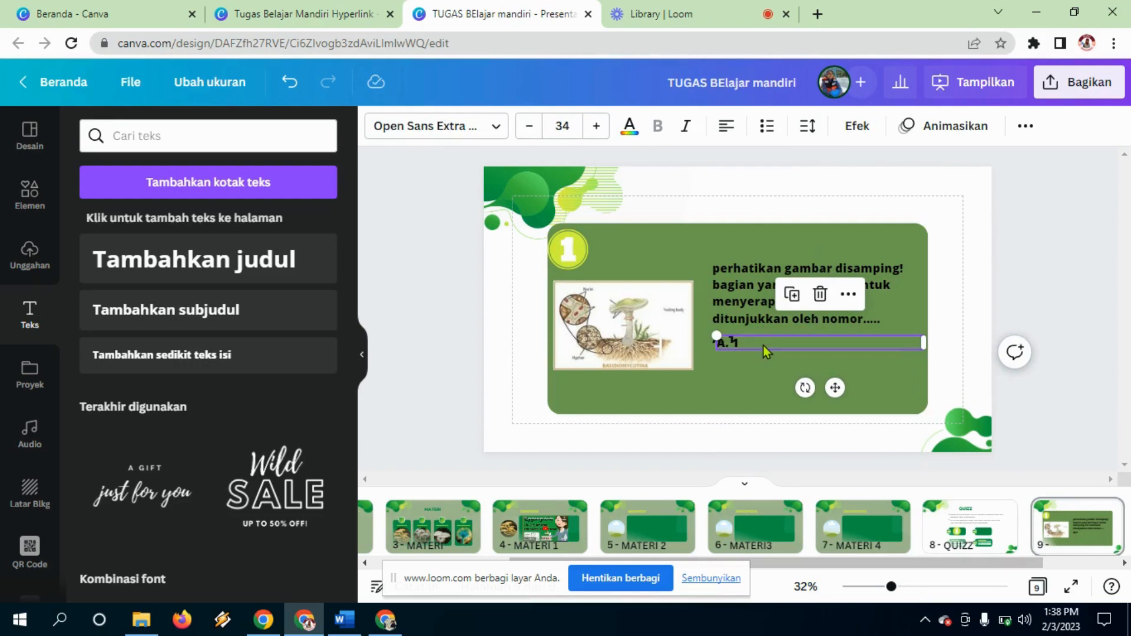
left_click_drag(762, 345, 742, 362)
key("ctrl+z")
left_click_drag(770, 339, 770, 384)
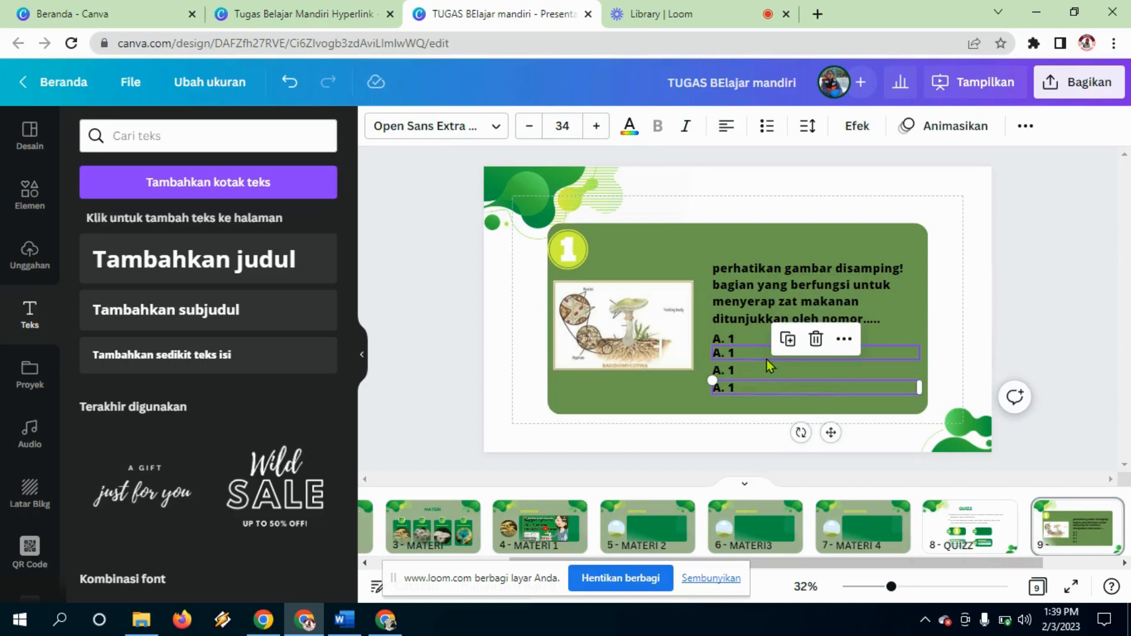
key("ctrl+d")
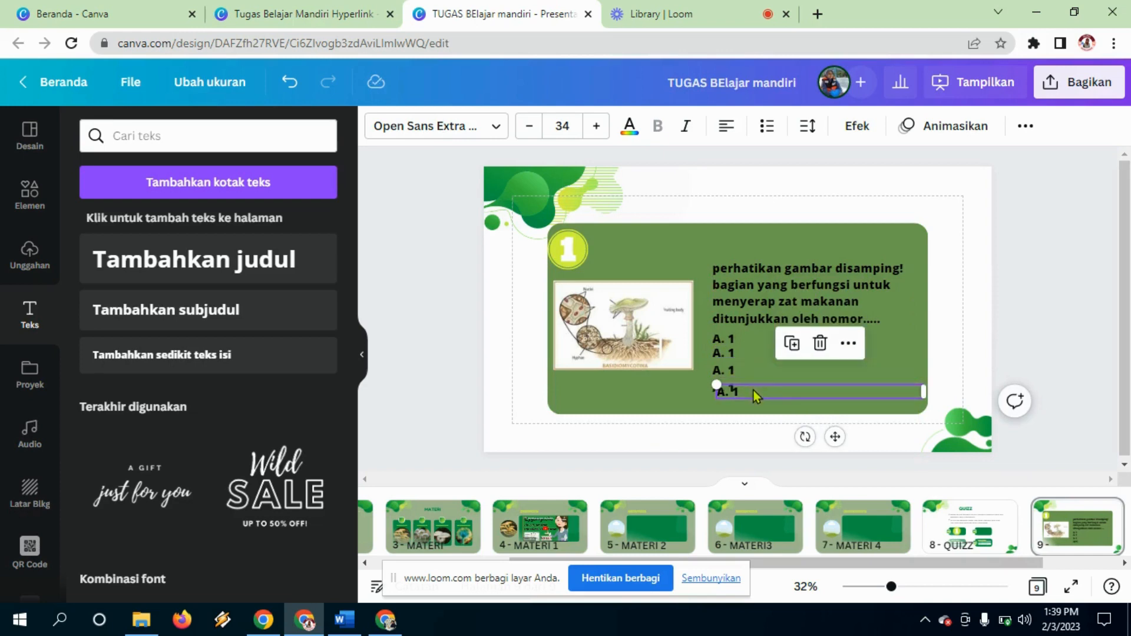
left_click_drag(754, 390, 750, 399)
left_click(750, 355)
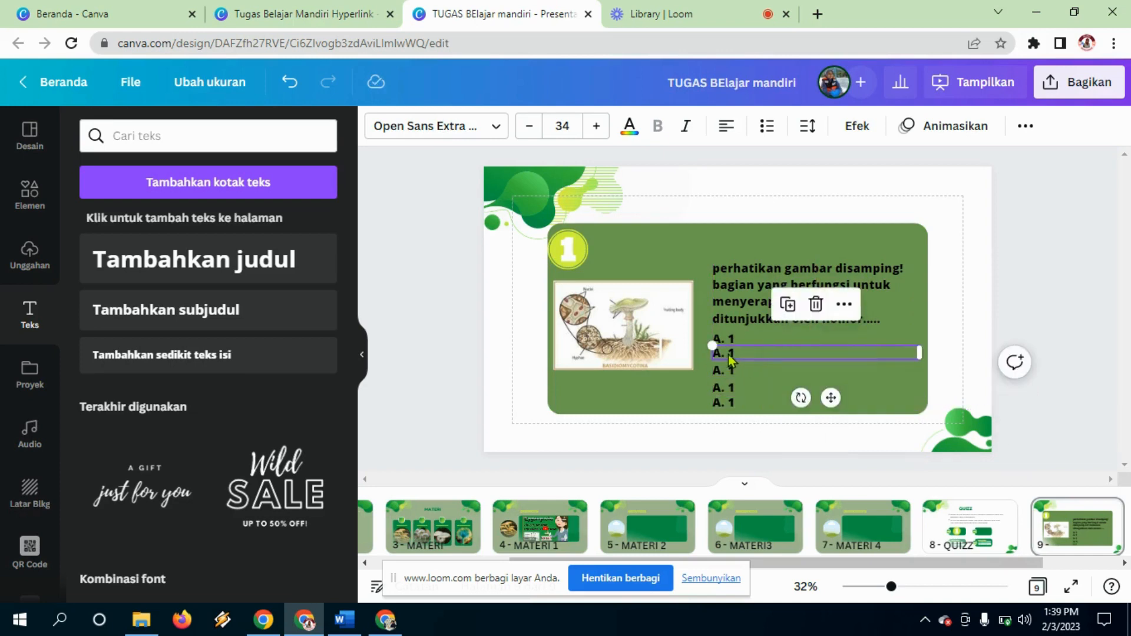
double_click(720, 354)
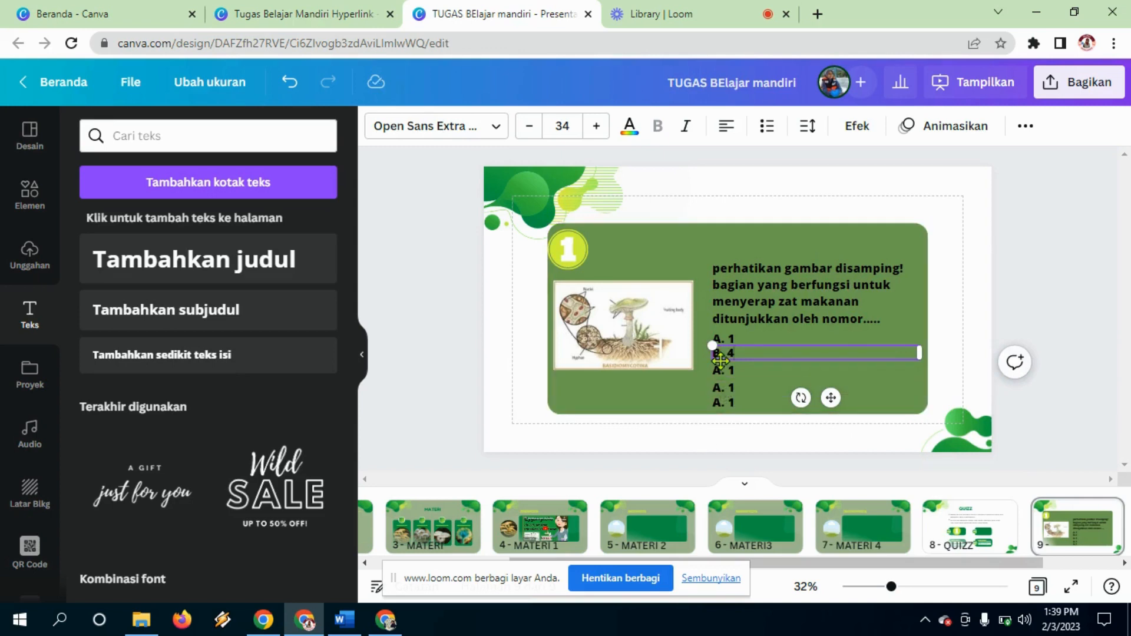
left_click(722, 372)
double_click(723, 371)
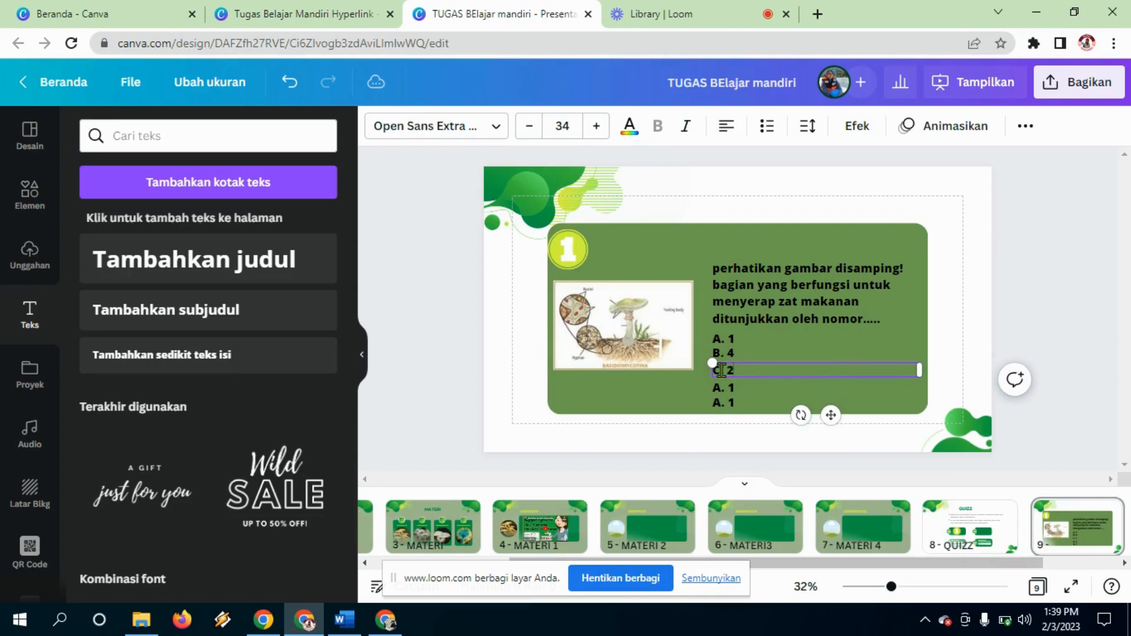
left_click(716, 390)
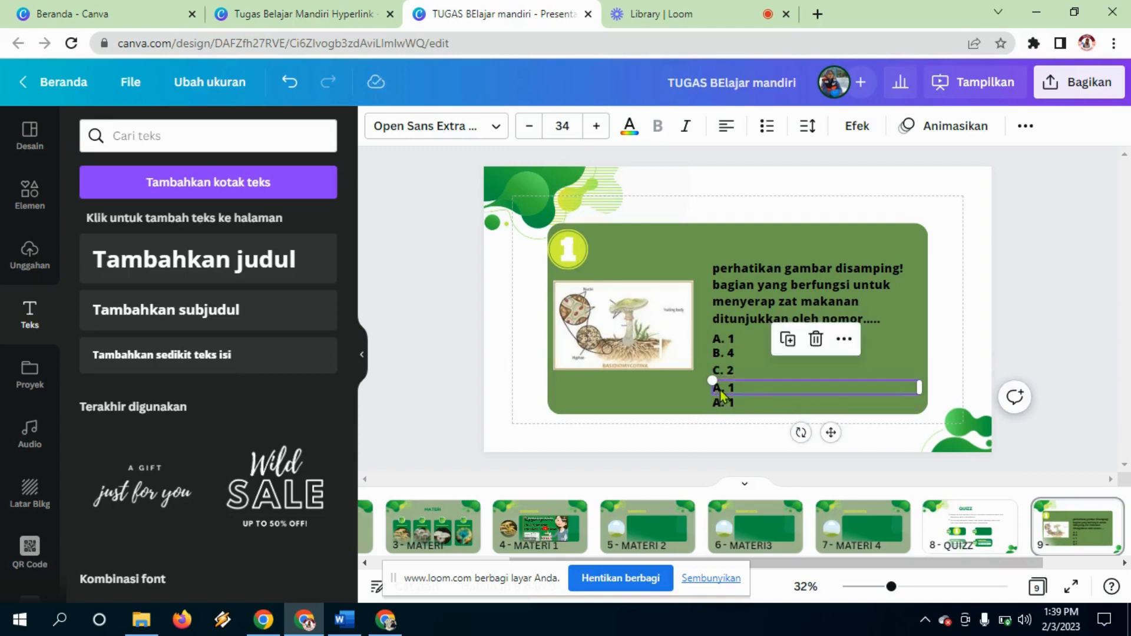
double_click(719, 390)
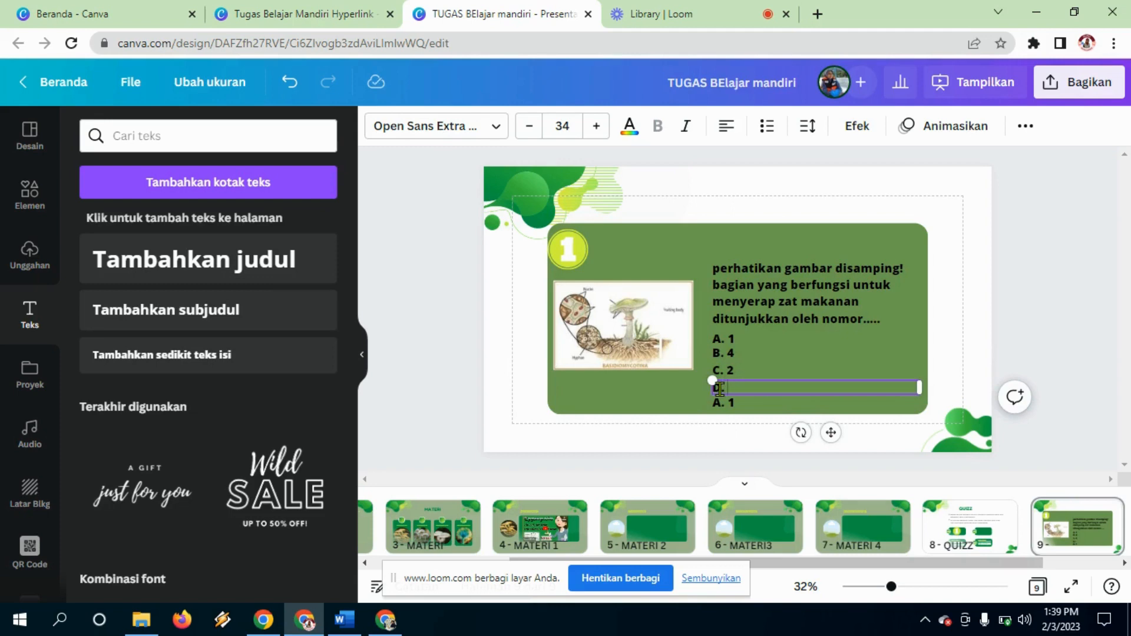
left_click(723, 404)
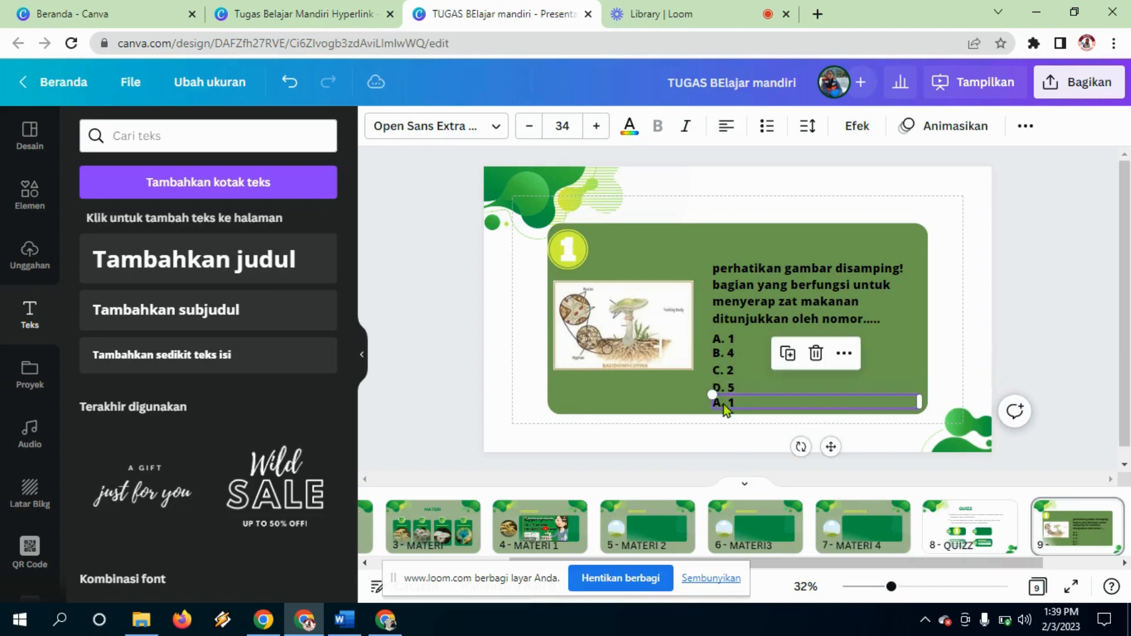
double_click(723, 404)
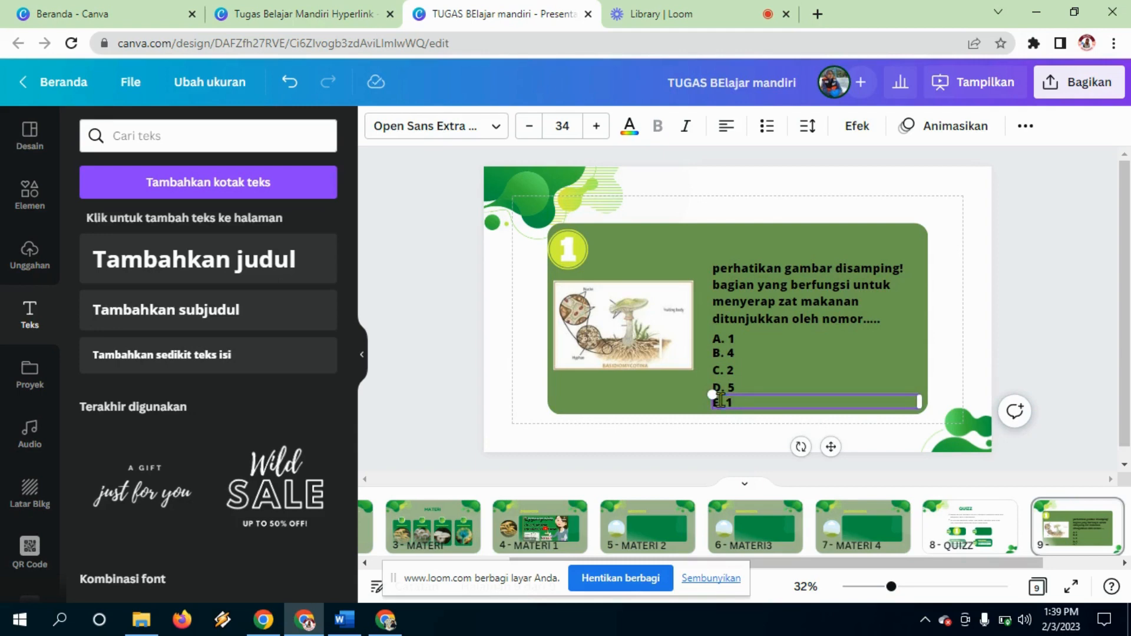
type("E. 3")
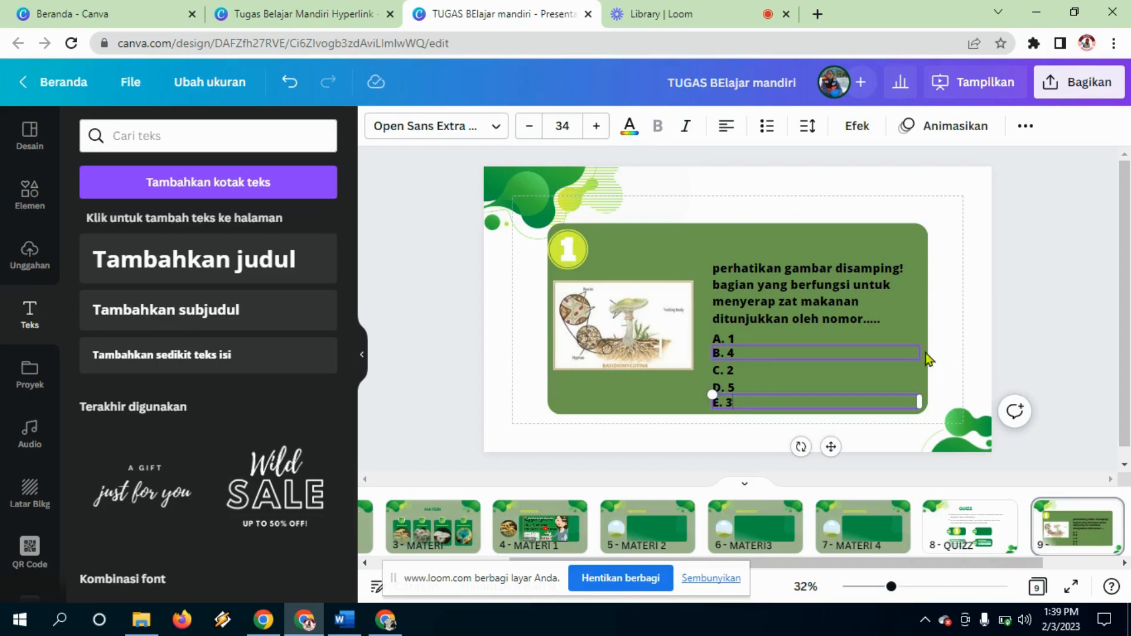
left_click(958, 354)
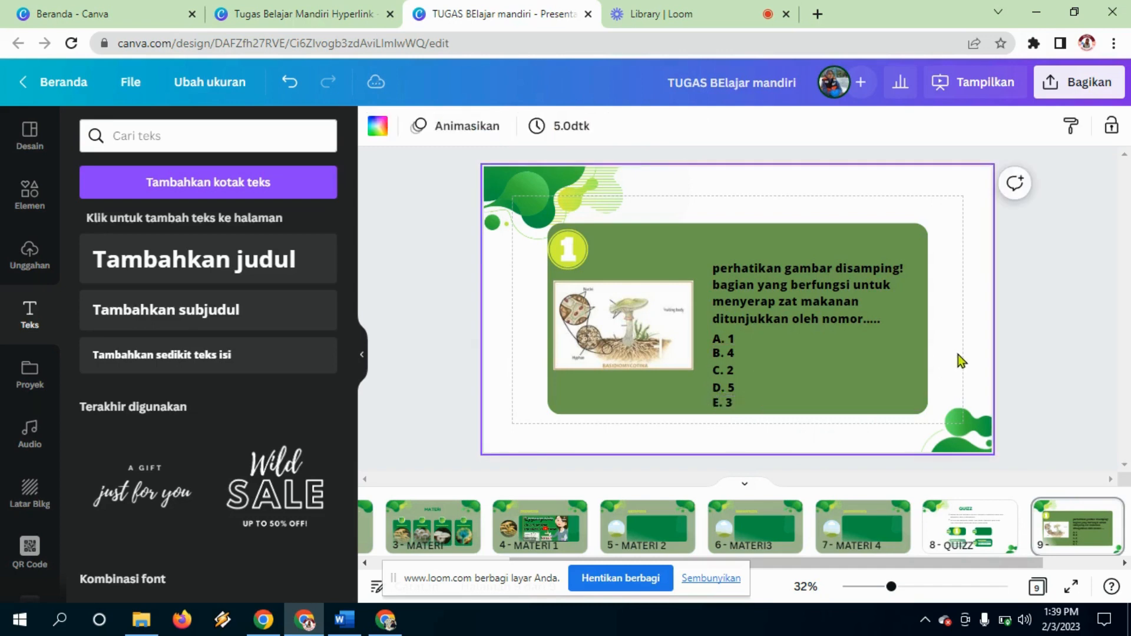
left_click(829, 354)
left_click(766, 343)
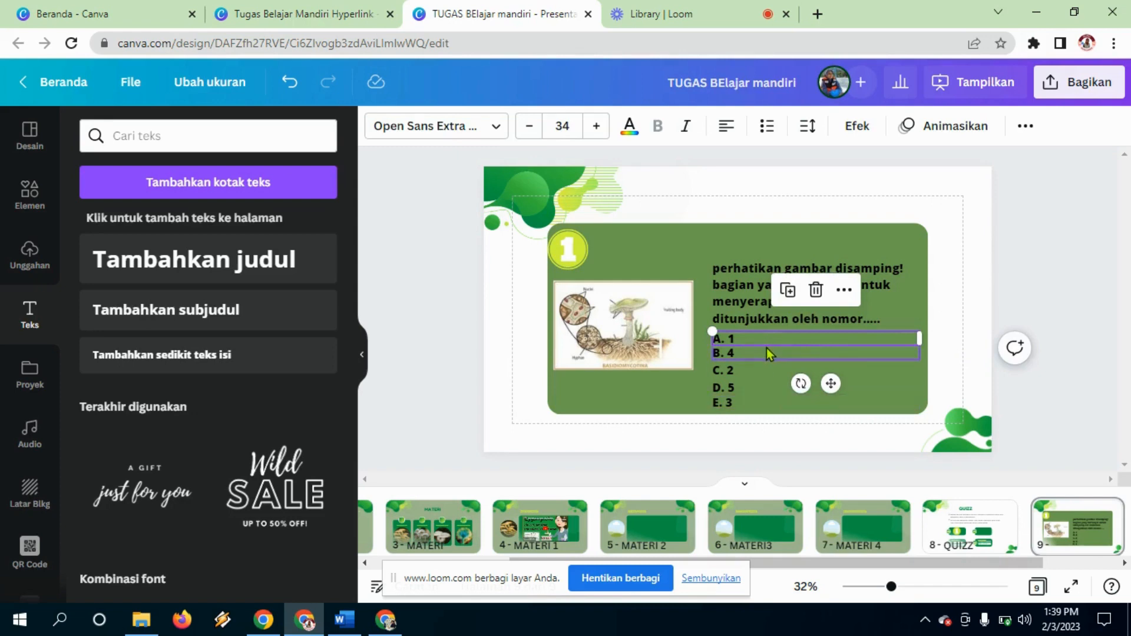
left_click(766, 348)
left_click(761, 374)
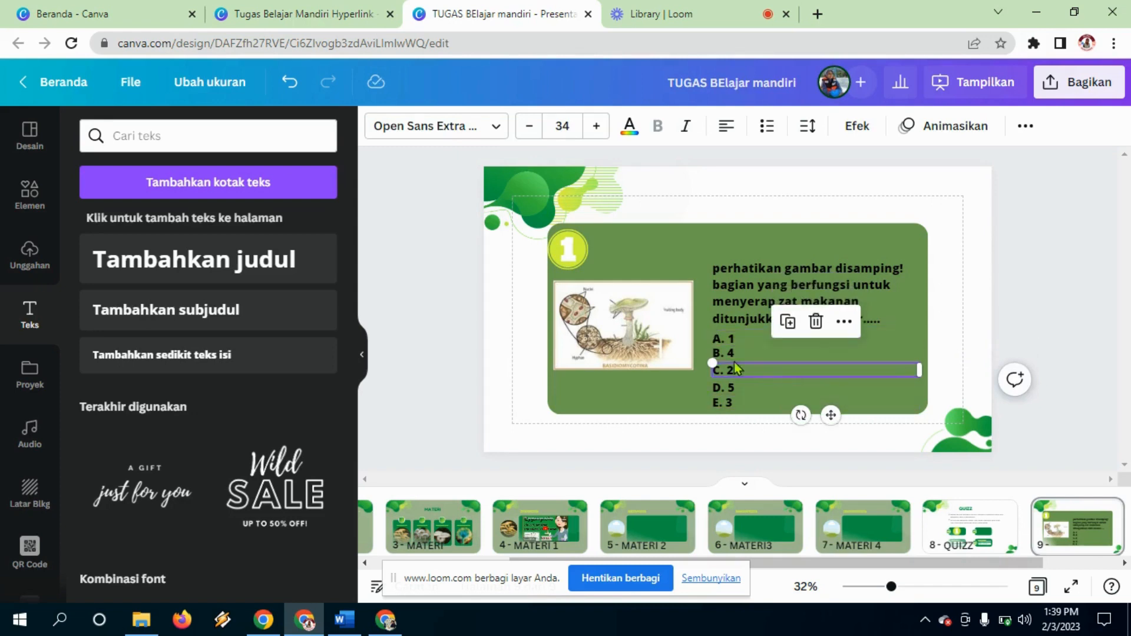
left_click(648, 302)
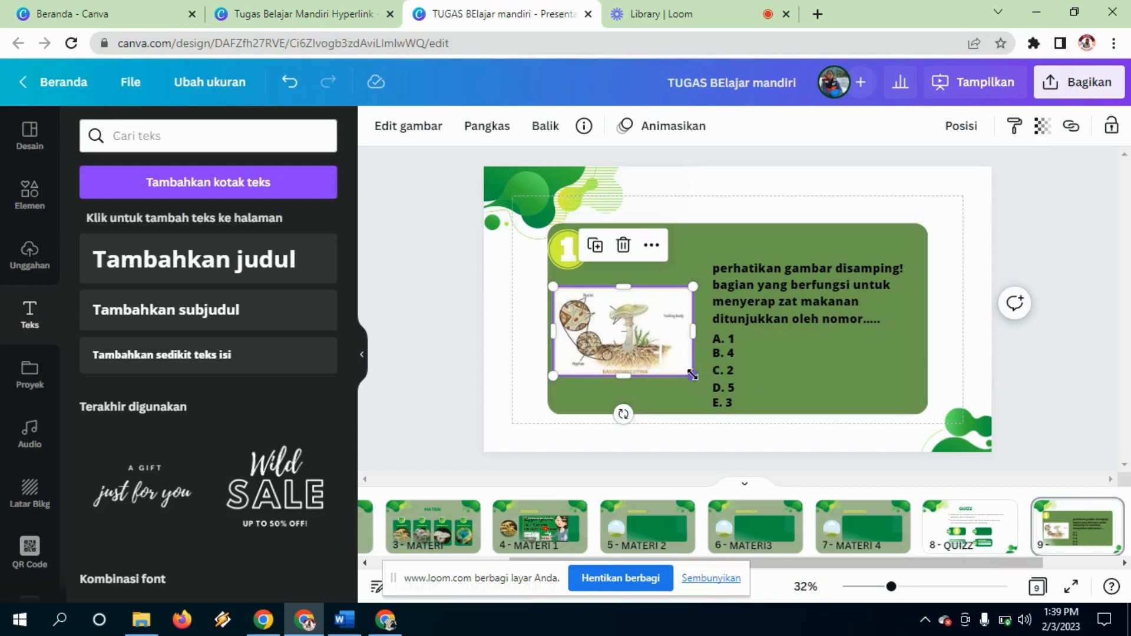
left_click(746, 338)
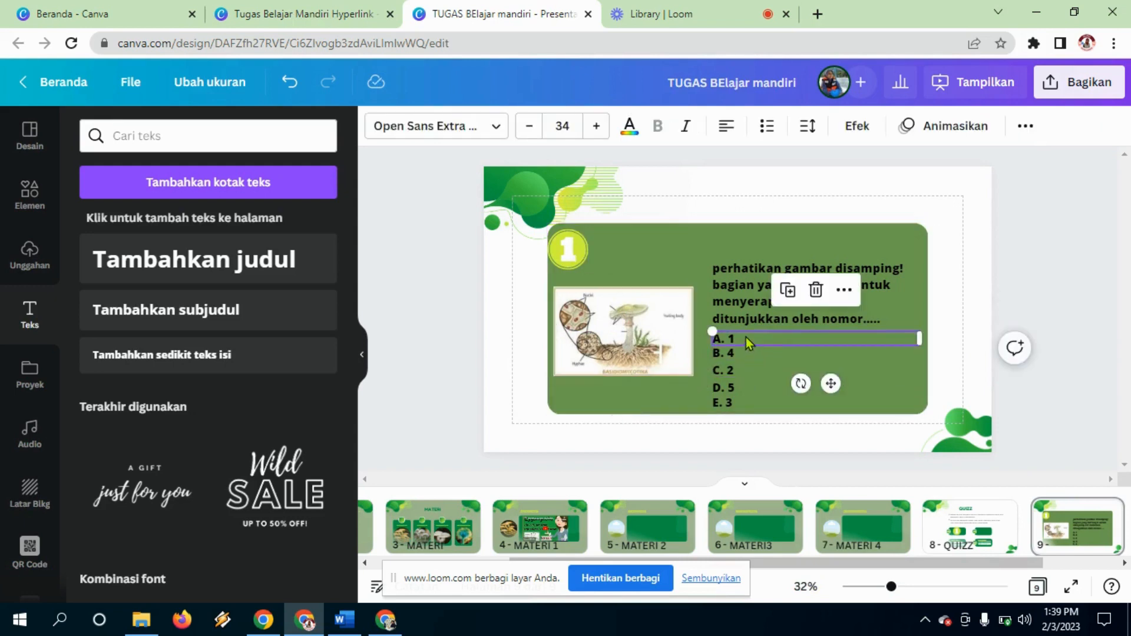
Step: Add a Persegi square, shrink it into a thin bar, and place it behind option A. 1
left_click(50, 190)
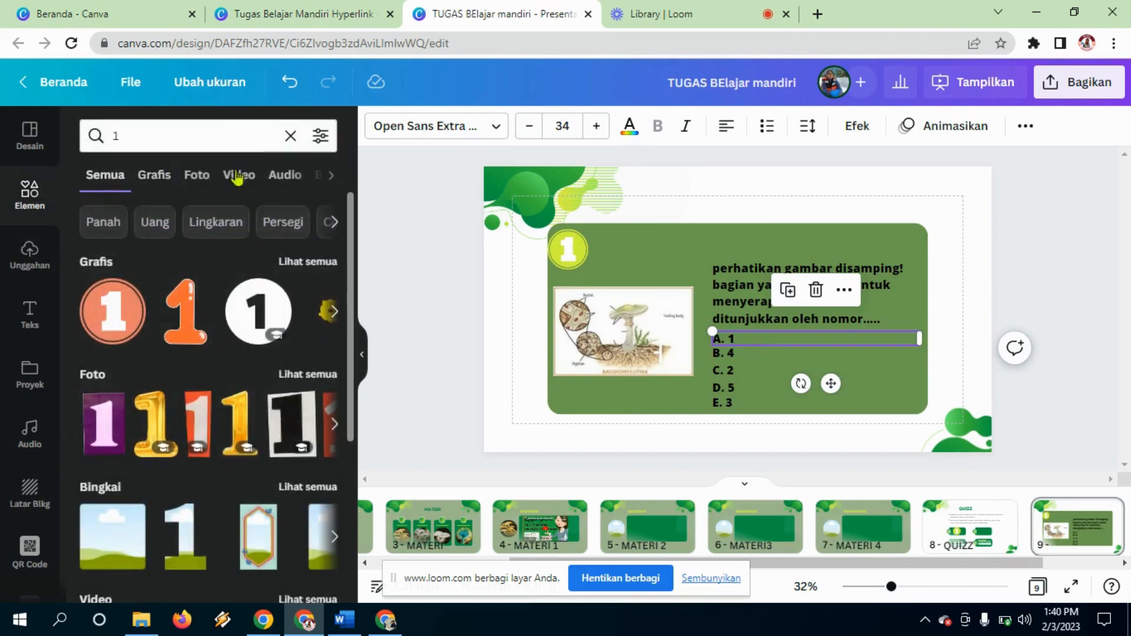
left_click(272, 221)
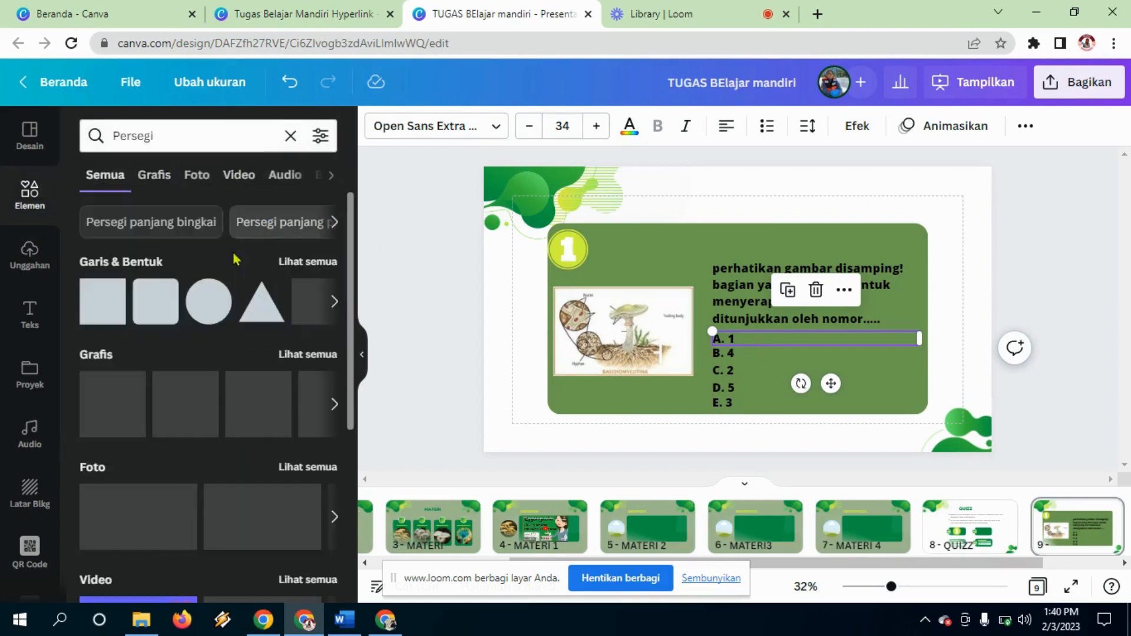
left_click(94, 293)
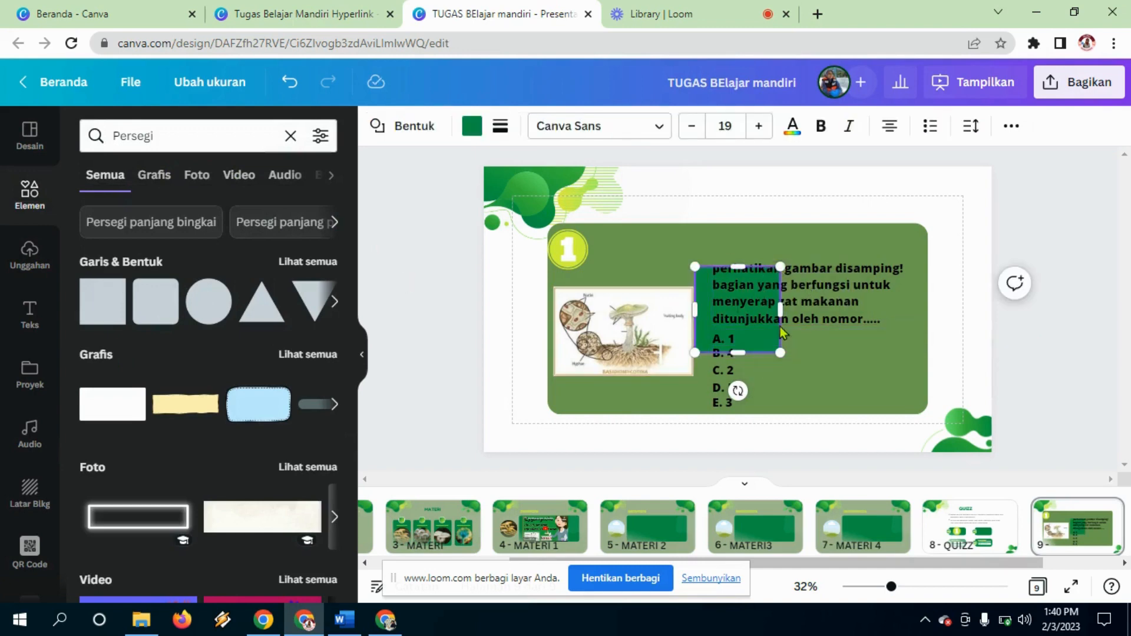
left_click_drag(738, 266, 746, 330)
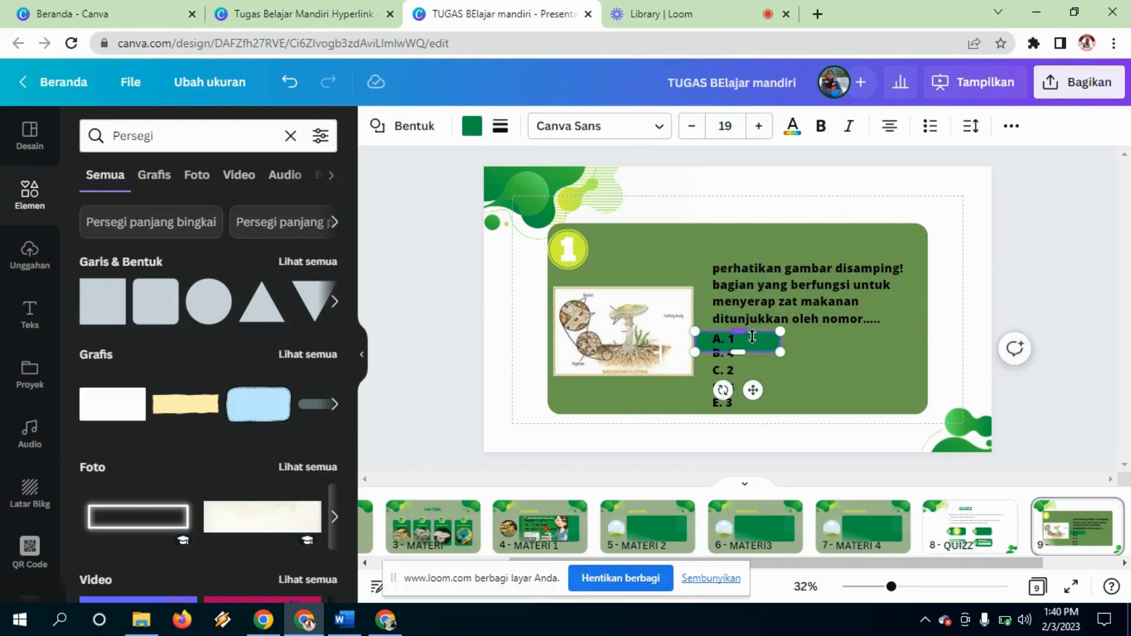
left_click(807, 379)
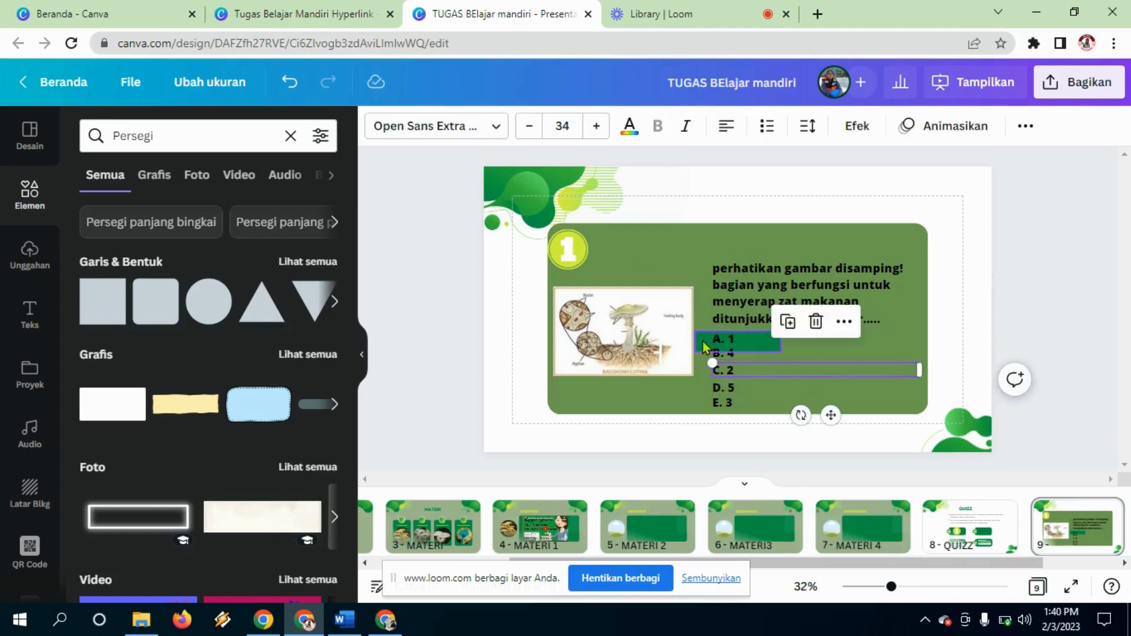
left_click_drag(702, 341, 716, 337)
left_click(799, 397)
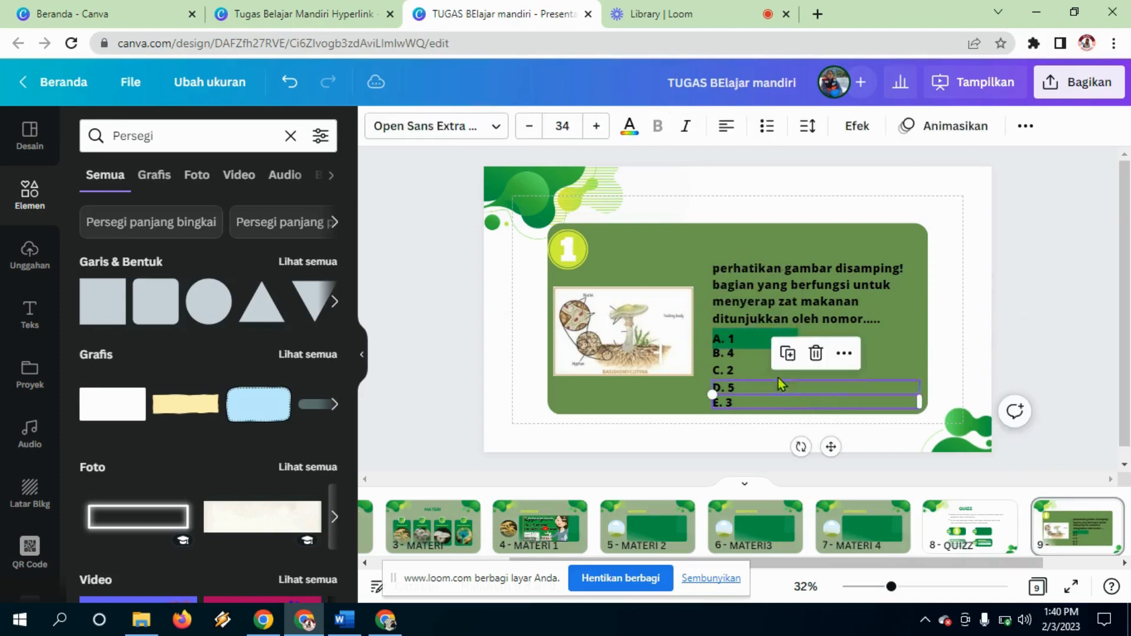
left_click(749, 337)
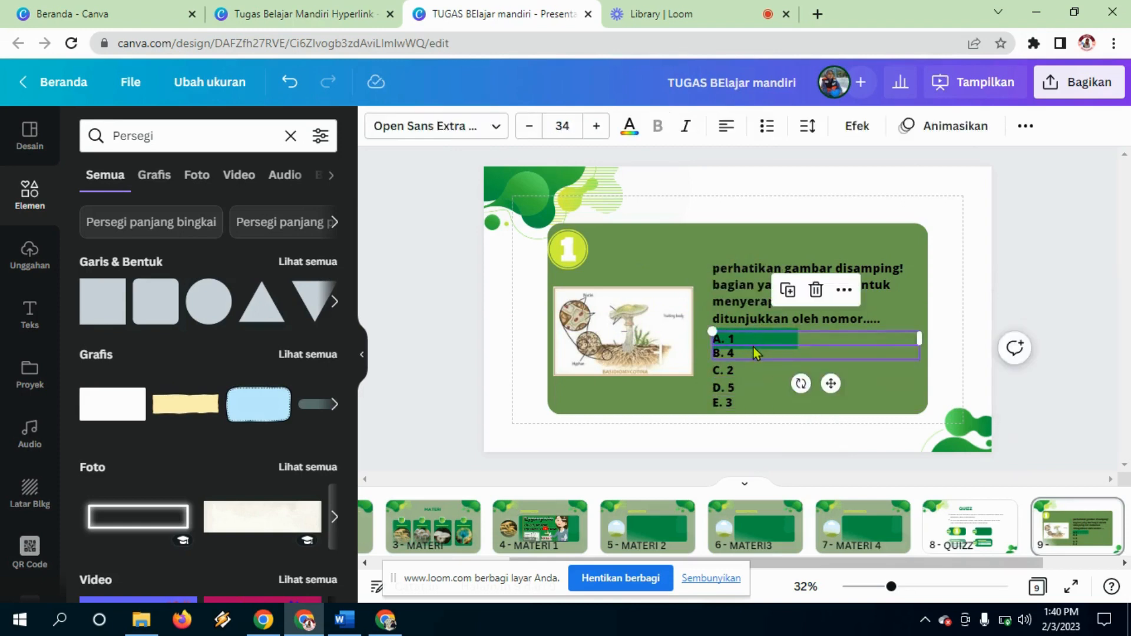
left_click(768, 329)
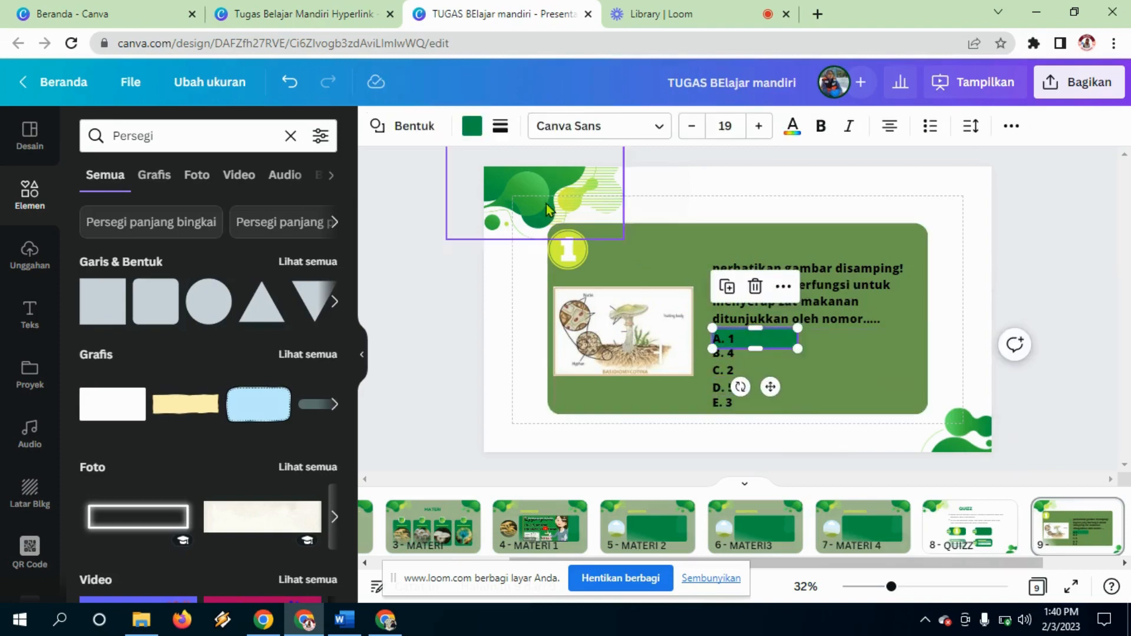
Step: Colour the highlight bar a pale sage green
left_click(472, 126)
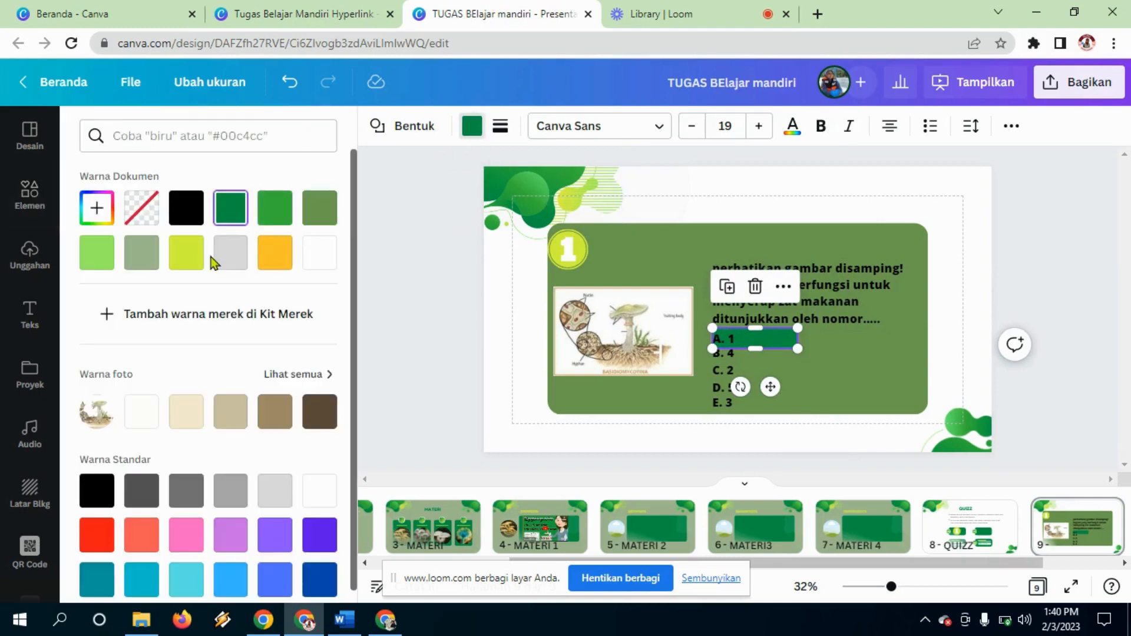
left_click(142, 253)
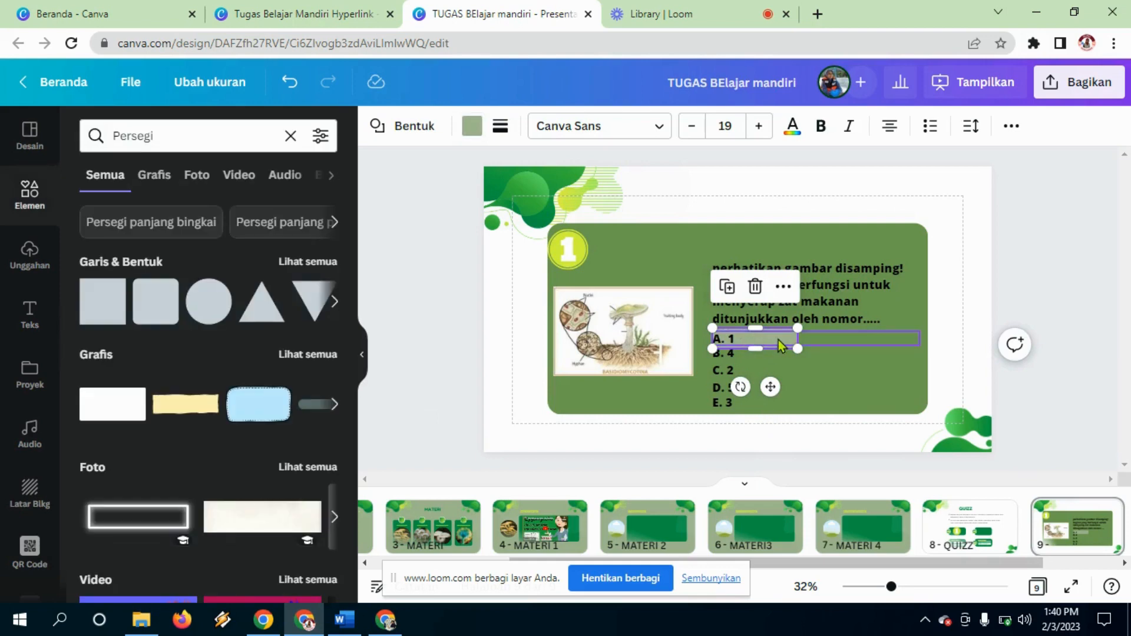
left_click(971, 382)
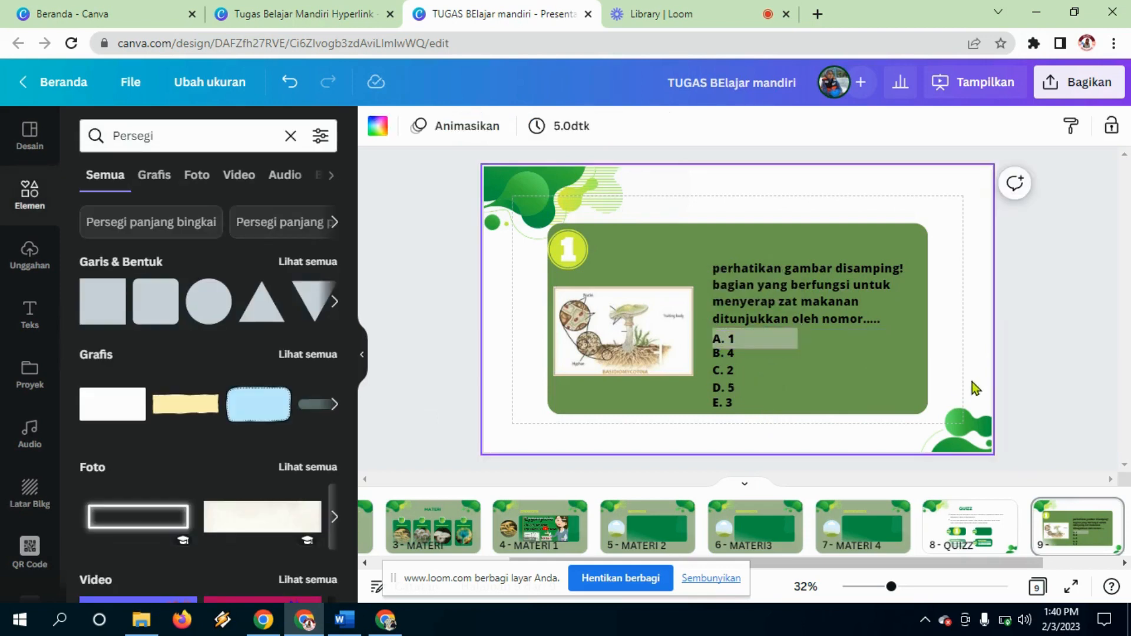
left_click(815, 335)
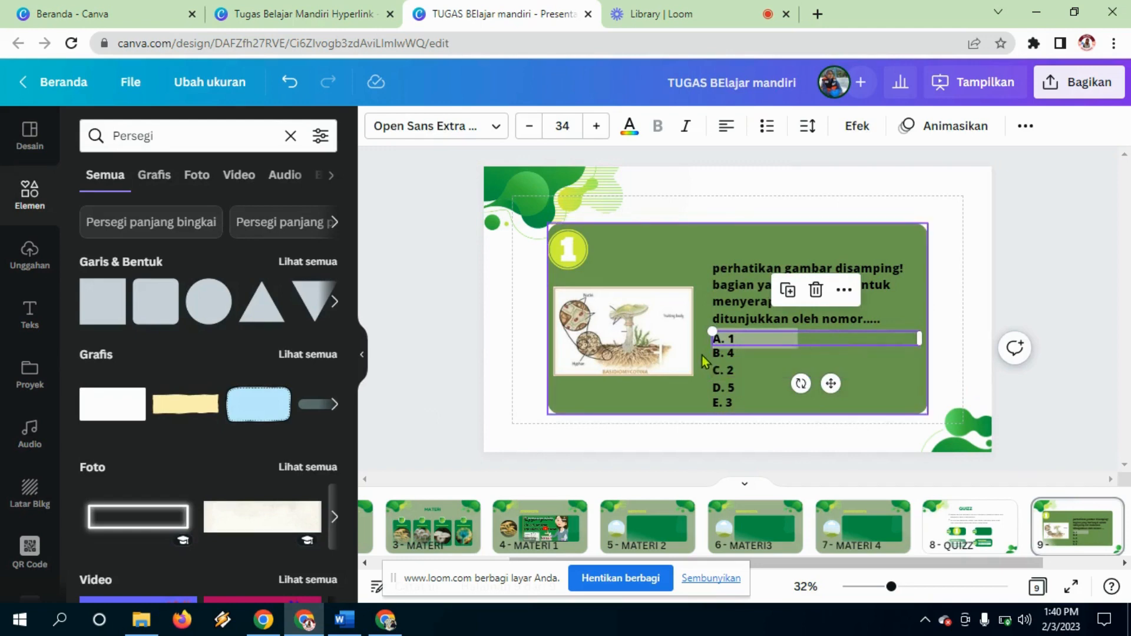
left_click_drag(702, 355, 731, 386)
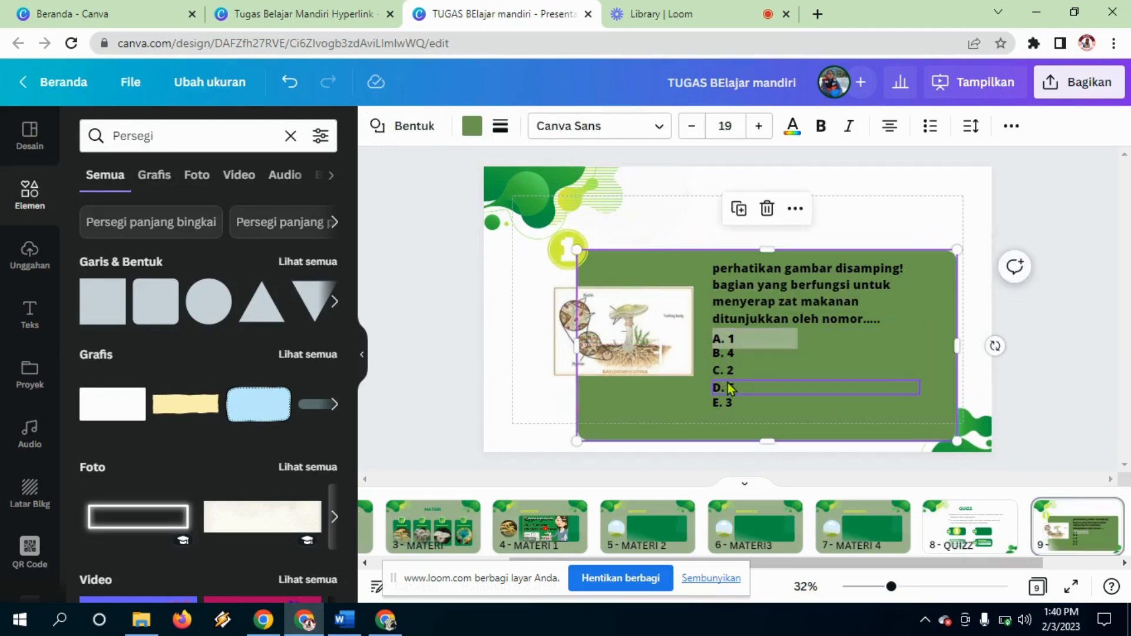
key("ctrl+z")
key("Escape")
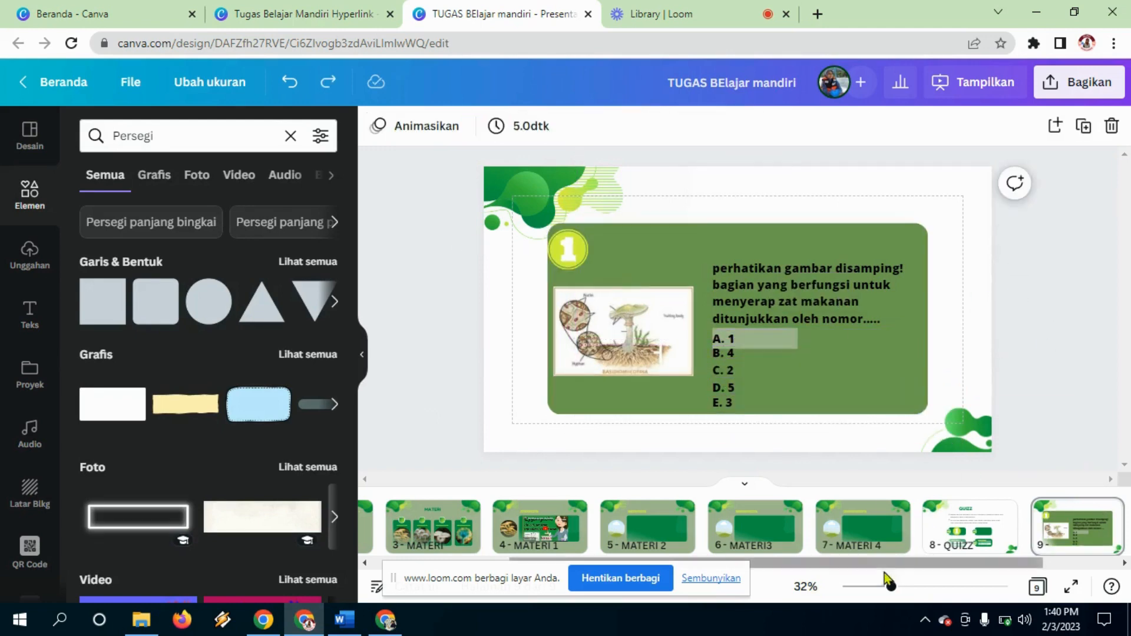
scroll(884, 568, "right", 3)
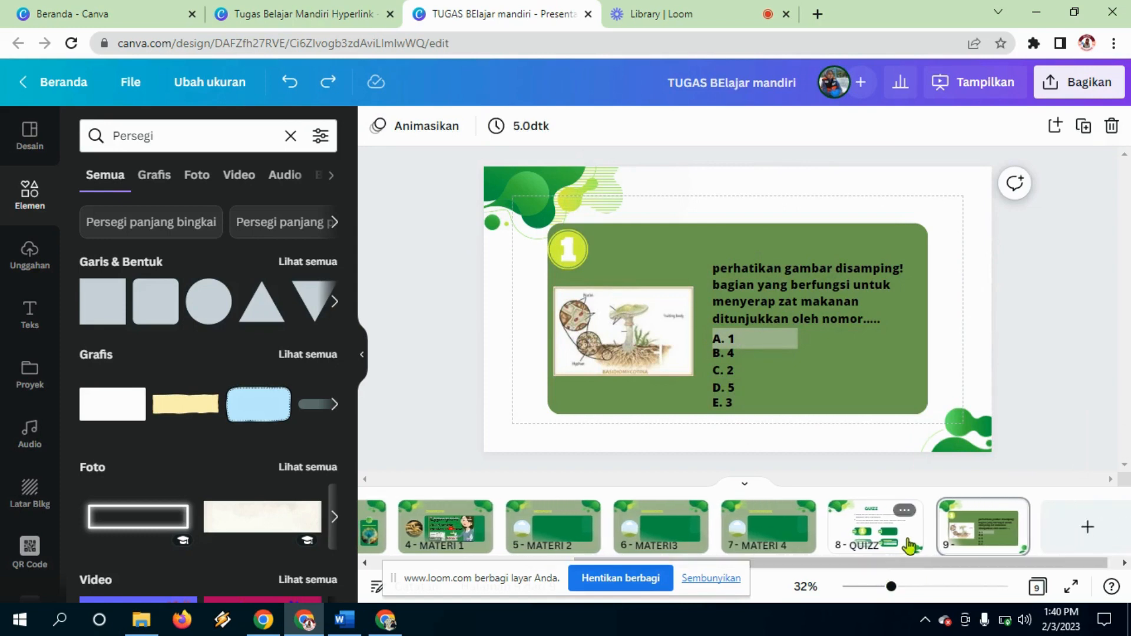
left_click(910, 545)
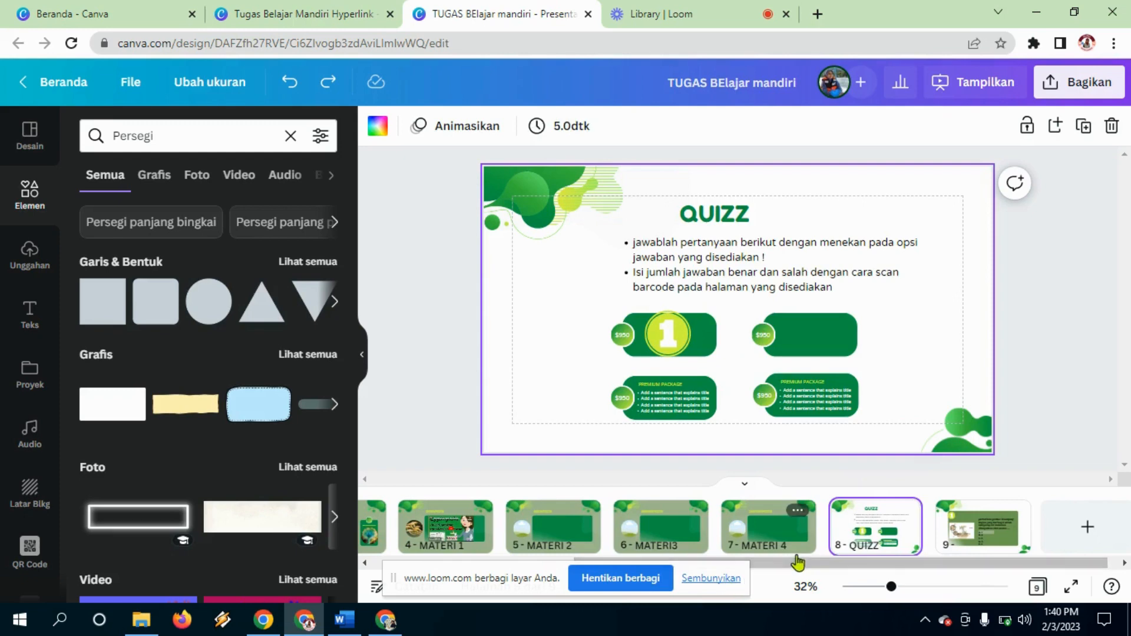
left_click_drag(794, 562, 879, 562)
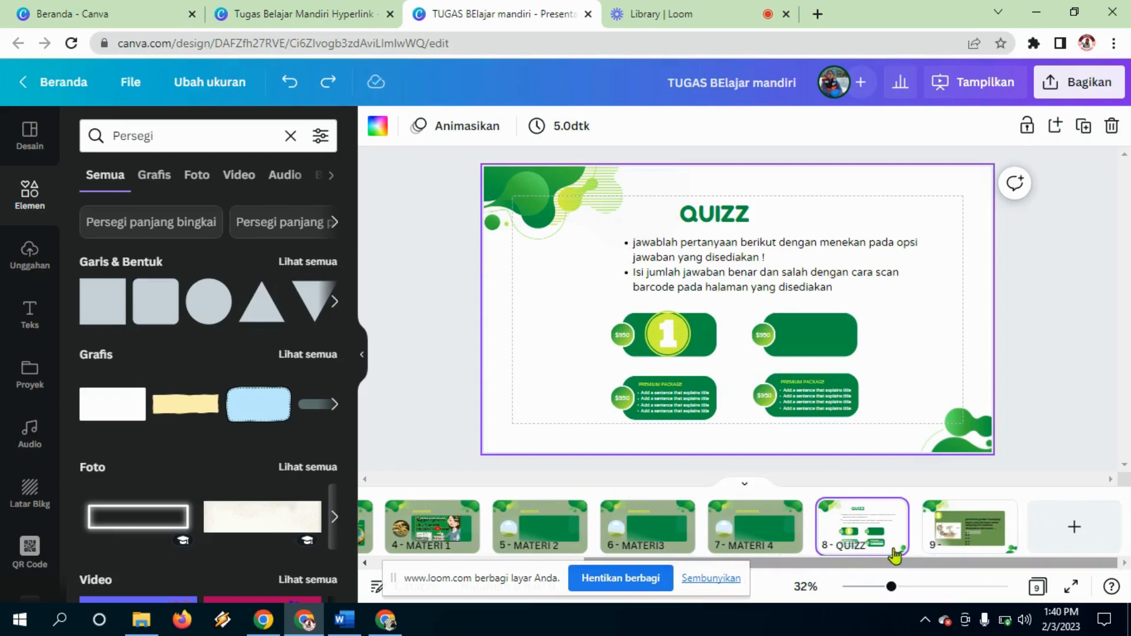
left_click(958, 533)
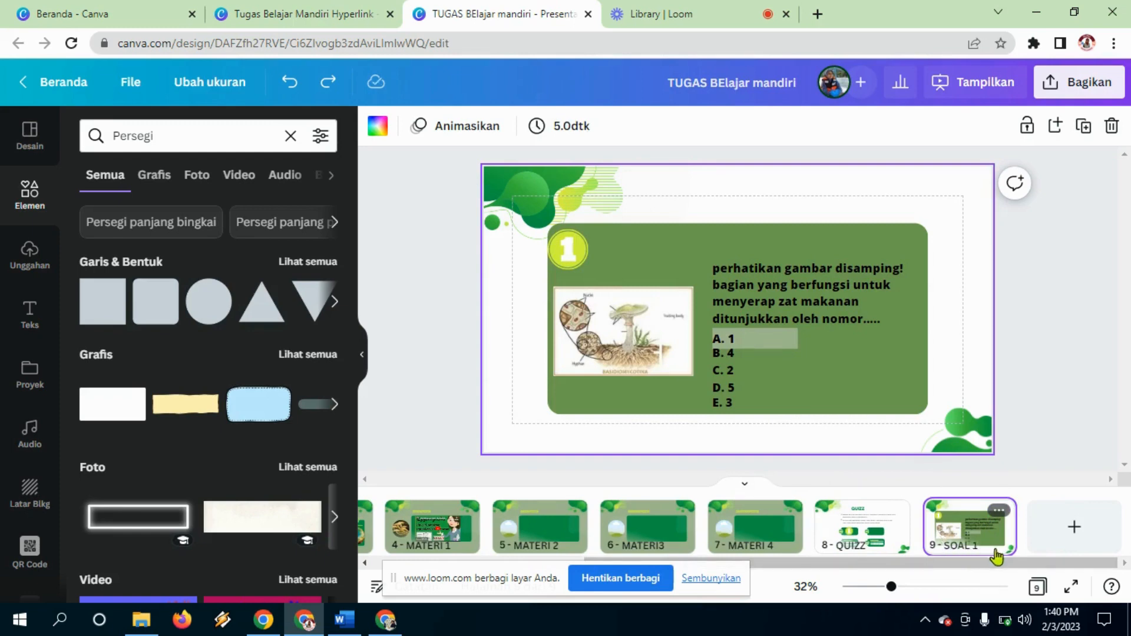
Step: Duplicate the SOAL 1 slide three times, creating pages 10–12
left_click(994, 514)
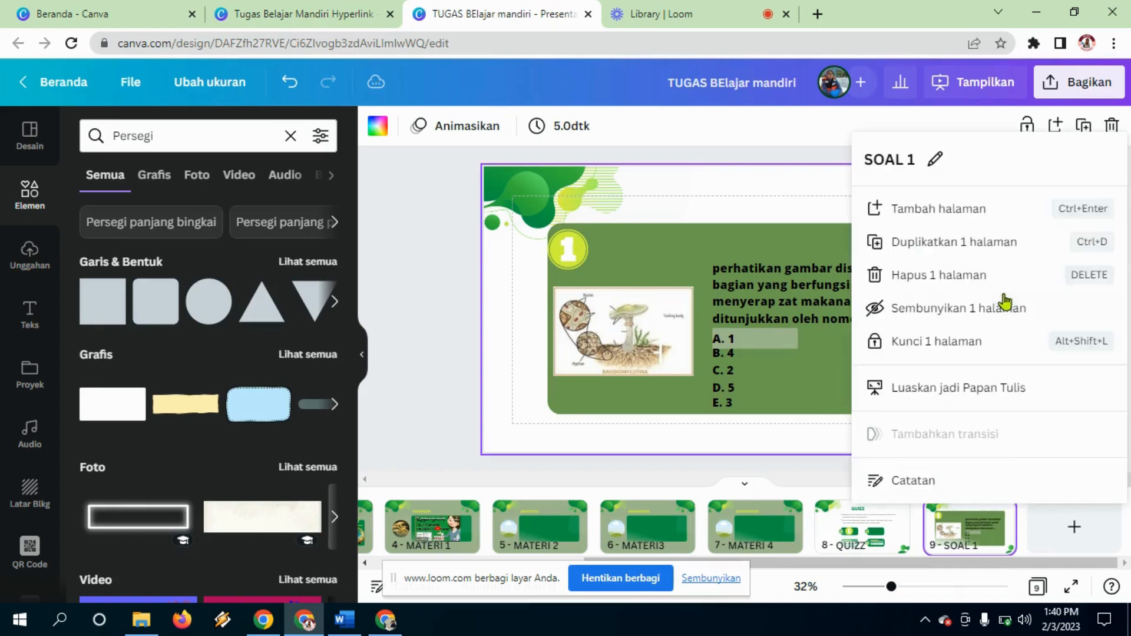
left_click(977, 251)
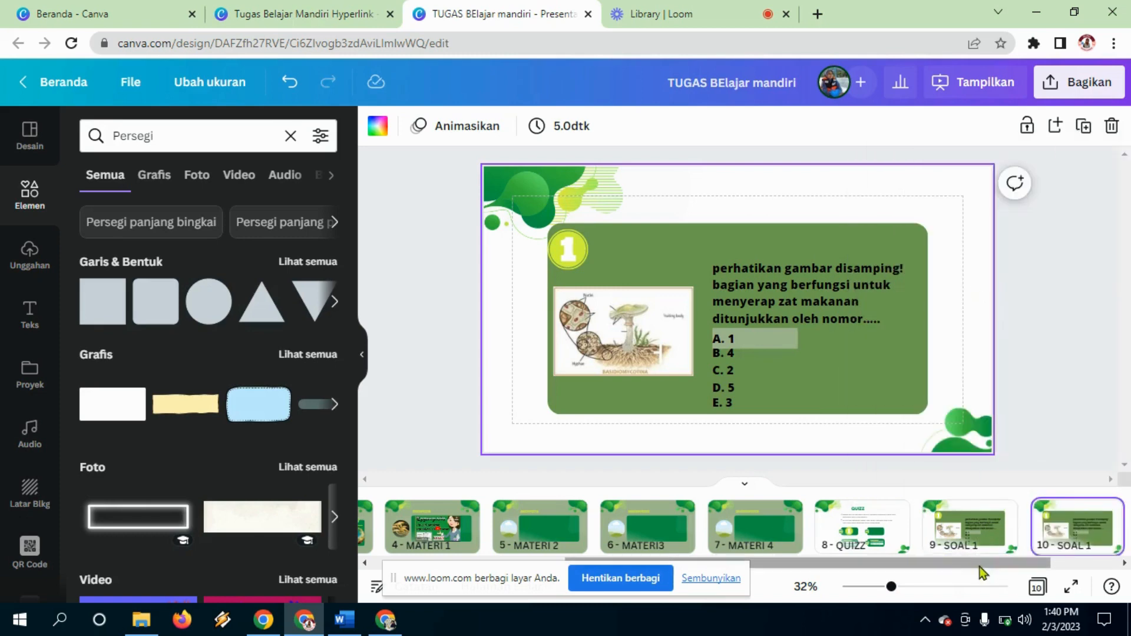
scroll(1087, 557, "right", 2)
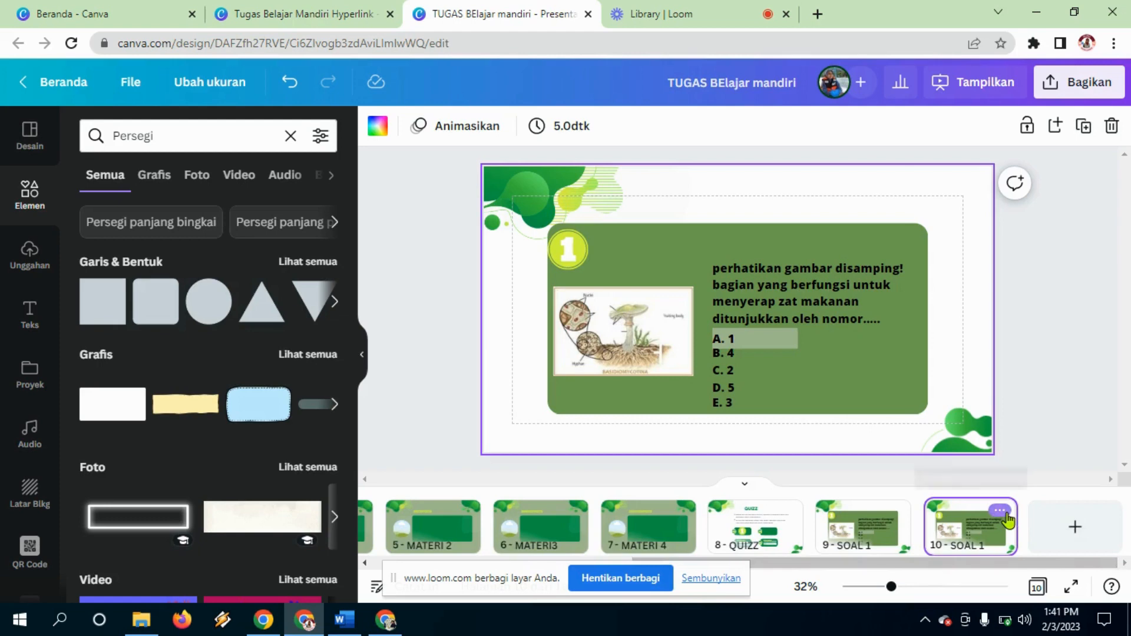
left_click(1004, 514)
left_click(981, 241)
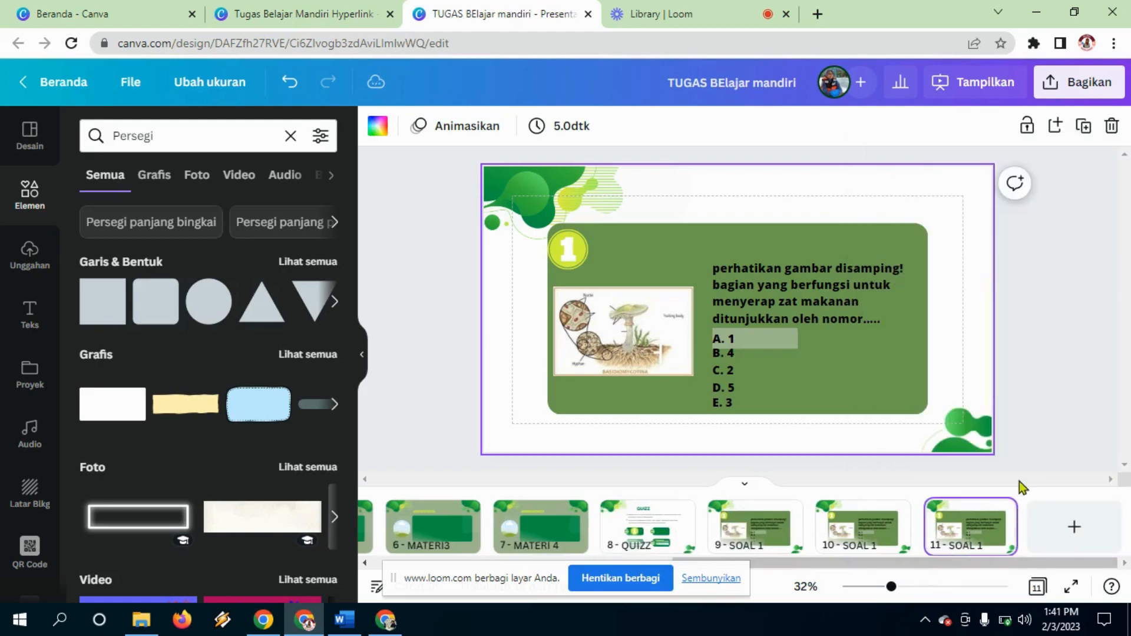
left_click(1003, 514)
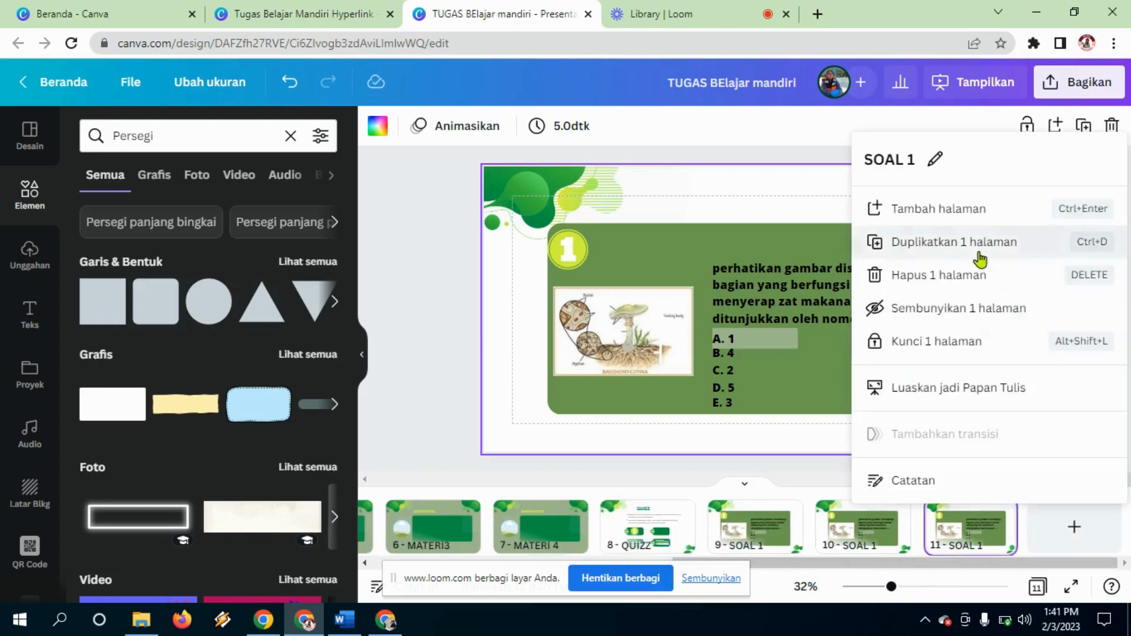
left_click(978, 255)
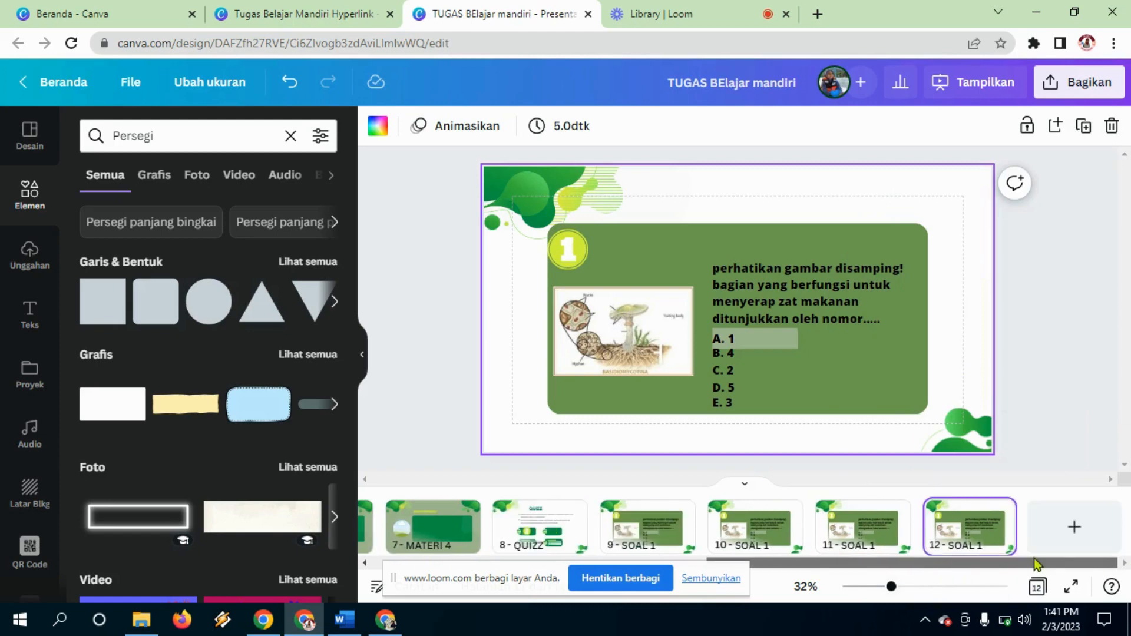
Step: Delete the number 1 badge from page 12 and clear the Persegi search
left_click(578, 248)
key("Delete")
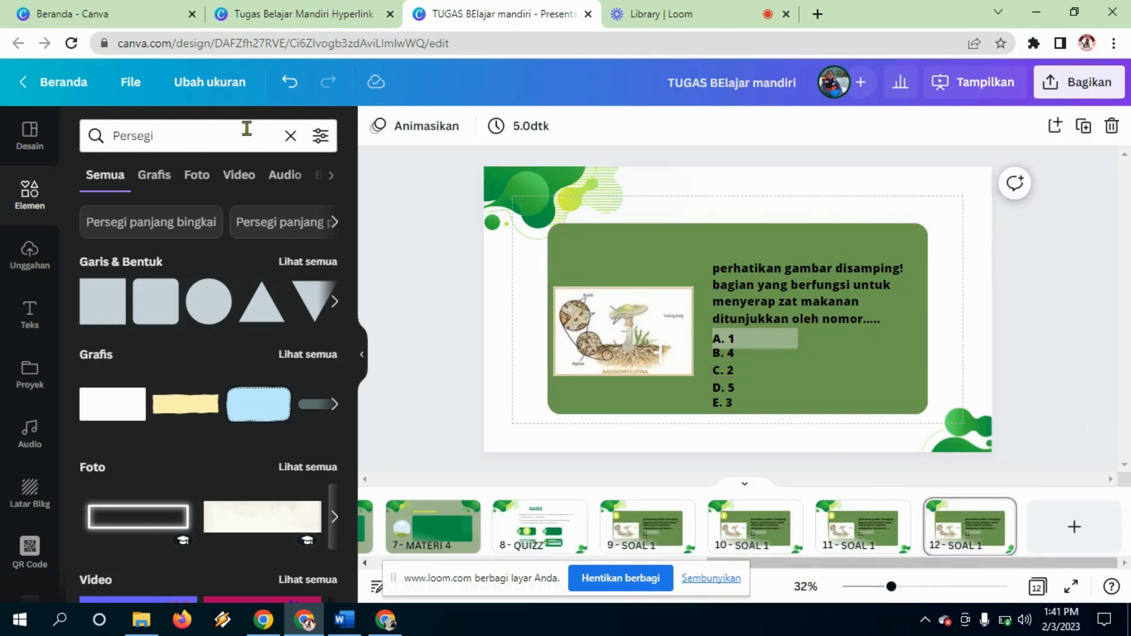
left_click(290, 136)
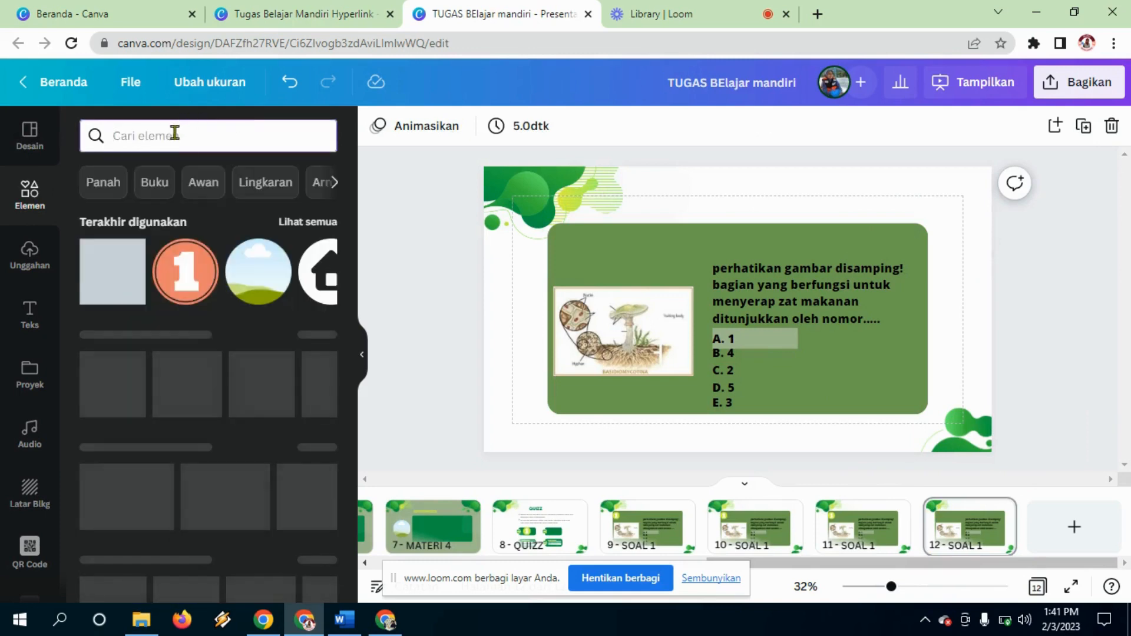
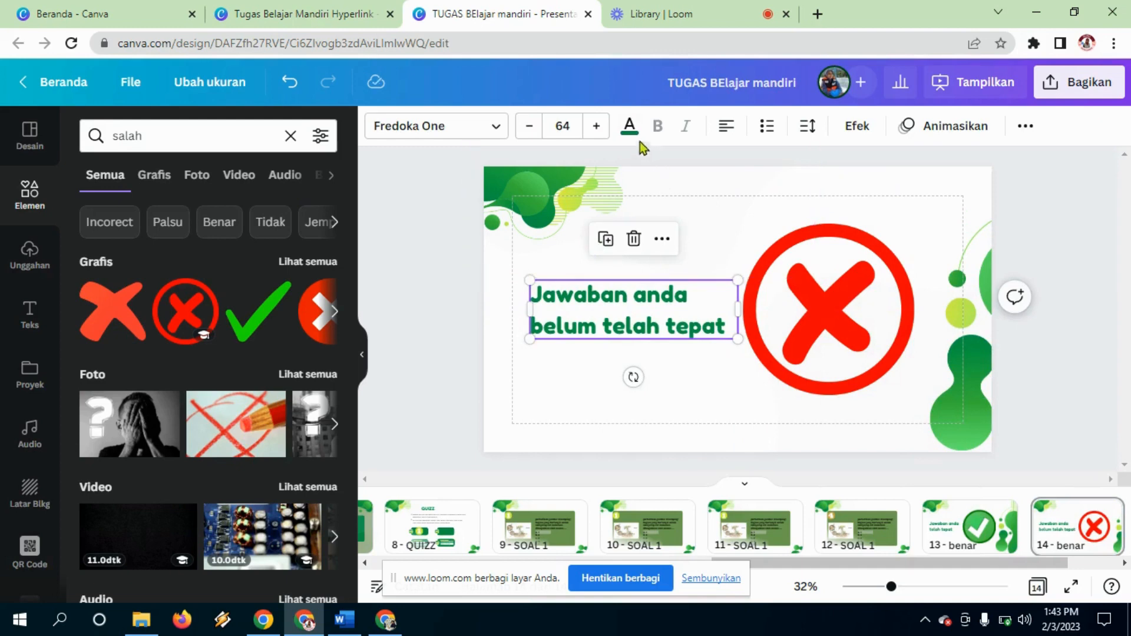
Step: Colour the 'Jawaban anda belum telah tepat' message on slide 14 red
left_click(629, 126)
left_click(187, 307)
left_click(684, 402)
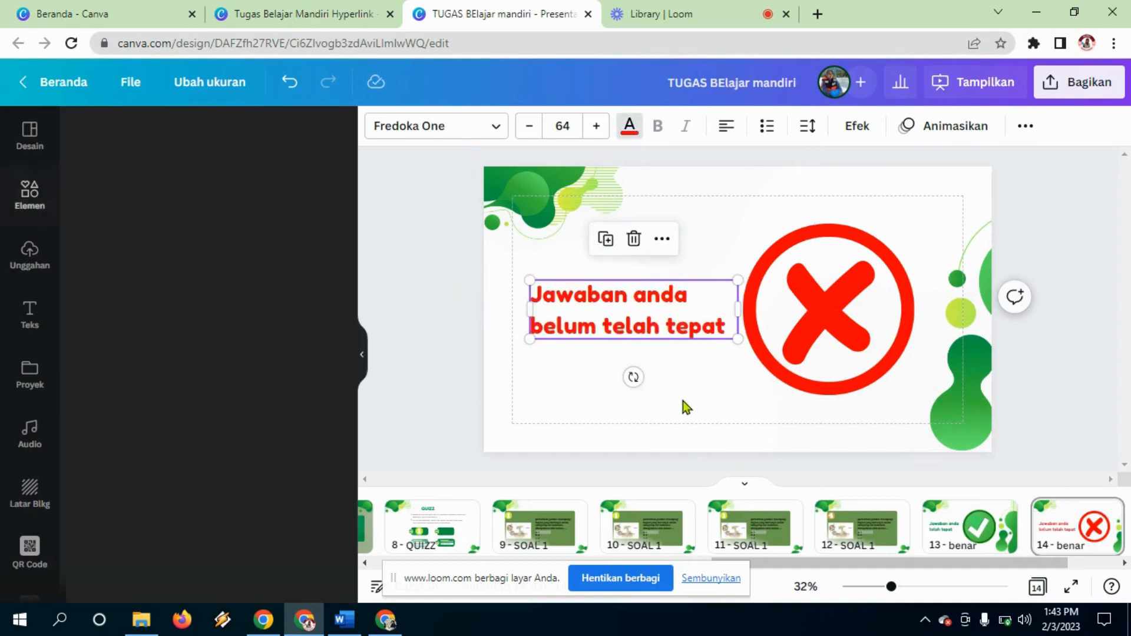
left_click(836, 276)
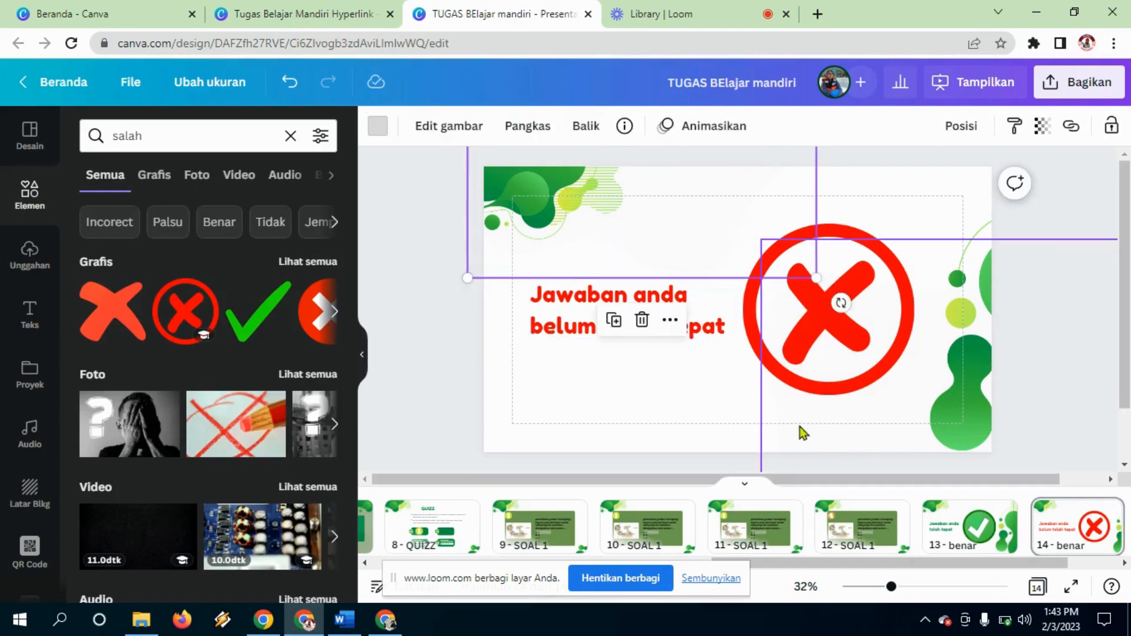
left_click(690, 449)
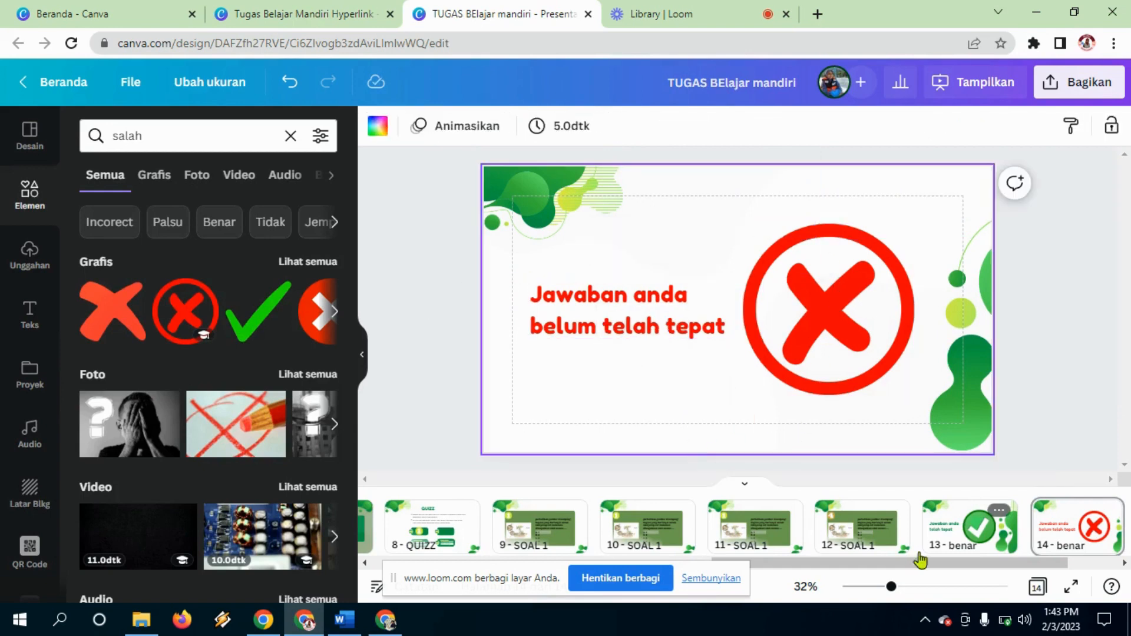
Step: Go to the 2 - HOME slide with the MATERI, QUIZZ, SCAN BARCODE and PENGEMBANG buttons
left_click_drag(814, 567, 477, 566)
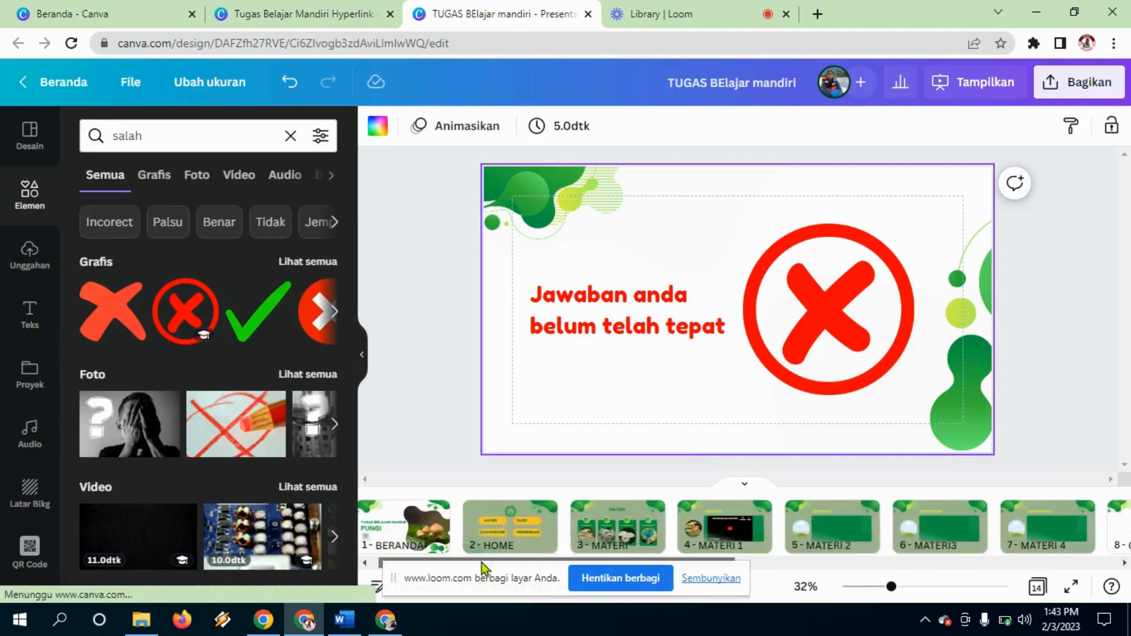
left_click(492, 538)
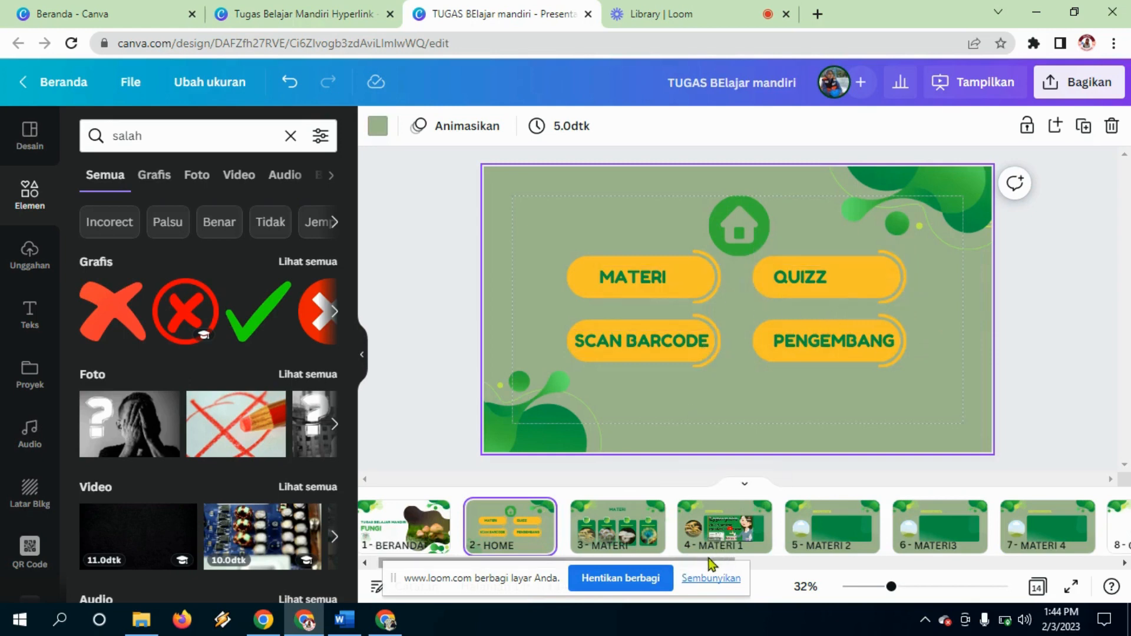
scroll(937, 559, "right", 3)
scroll(936, 560, "right", 5)
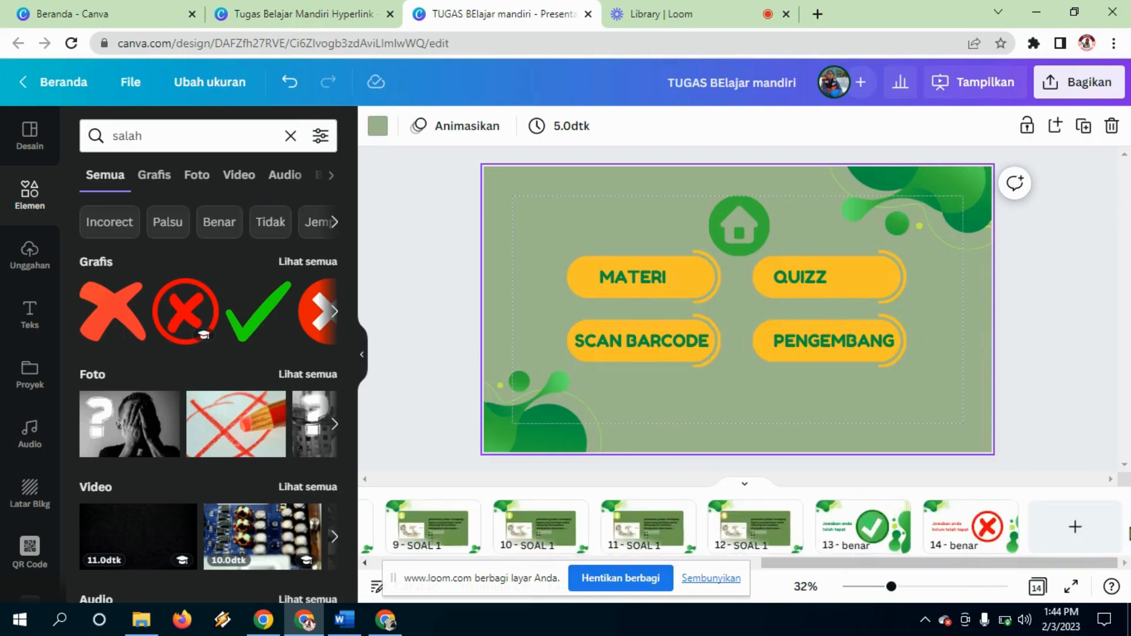
Step: Add slide 15 at the end using the Meet Our Team template layout
left_click(1068, 530)
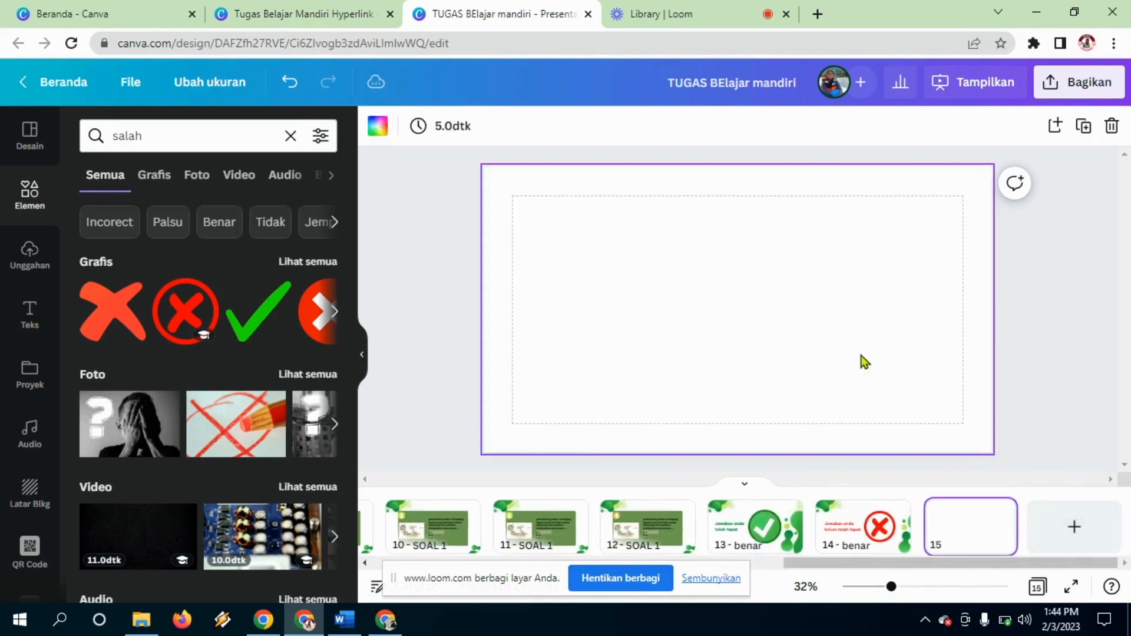
left_click(29, 135)
left_click_drag(351, 318, 352, 423)
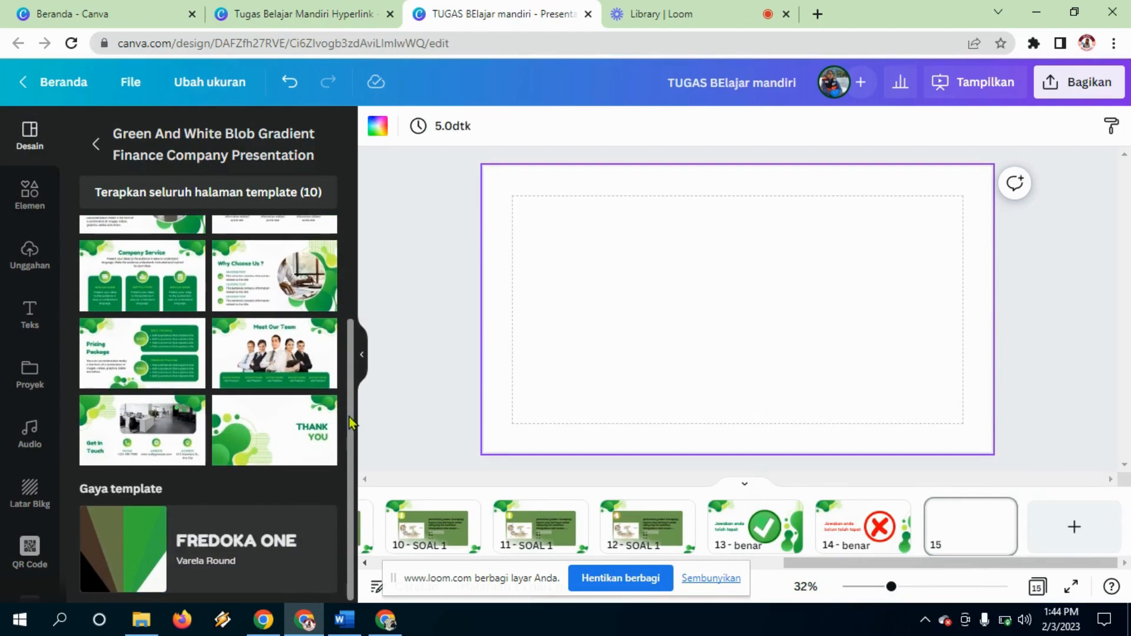
left_click(292, 350)
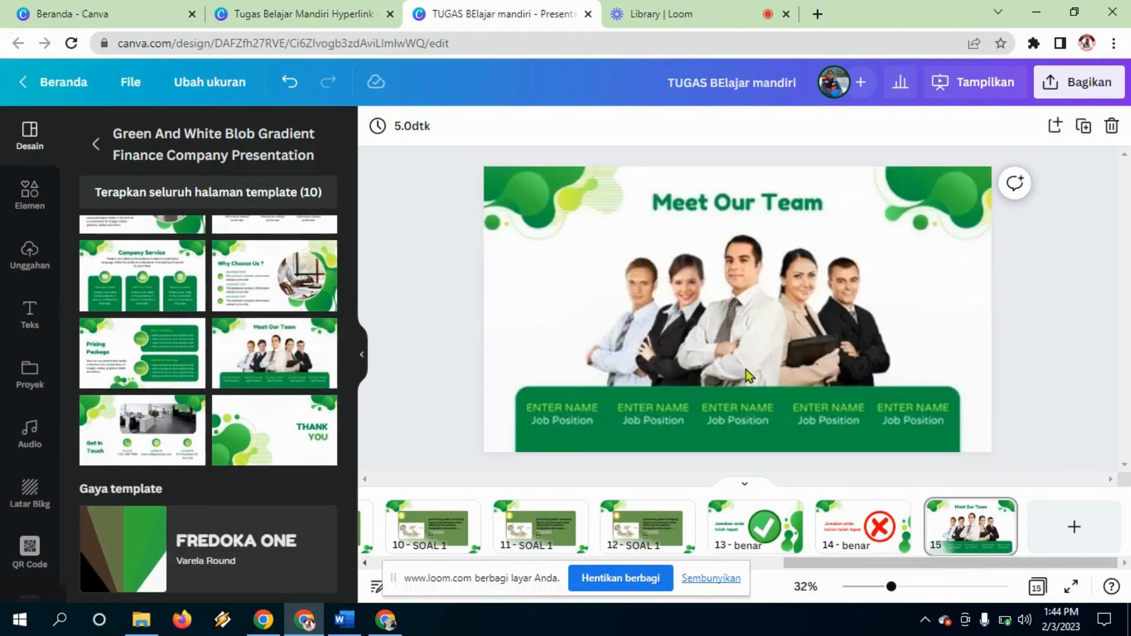
Step: Delete the team photo and ENTER NAME labels, moving the green bar to the bottom
left_click(737, 324)
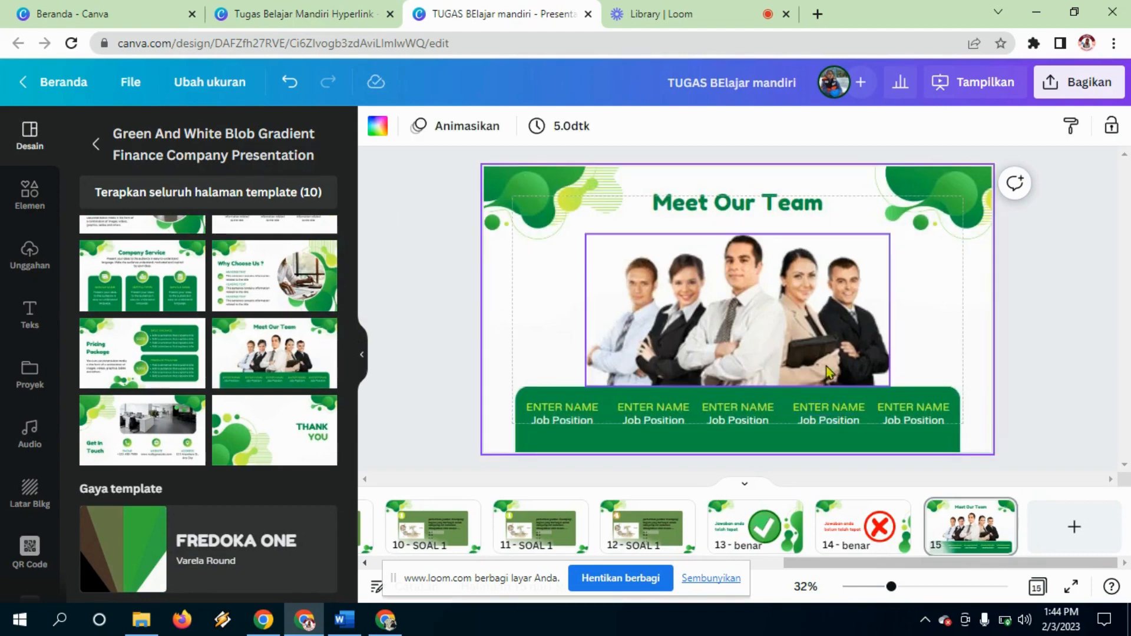
left_click(828, 344)
key("Delete")
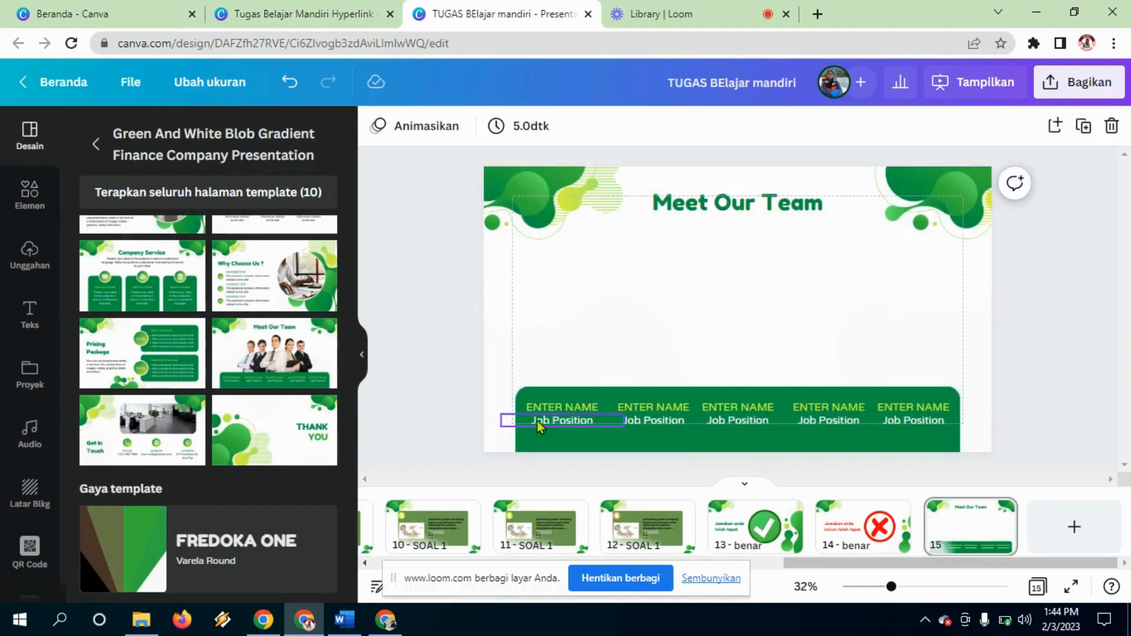
left_click(541, 406)
left_click_drag(541, 406, 545, 269)
left_click_drag(493, 379, 798, 429)
left_click(796, 429)
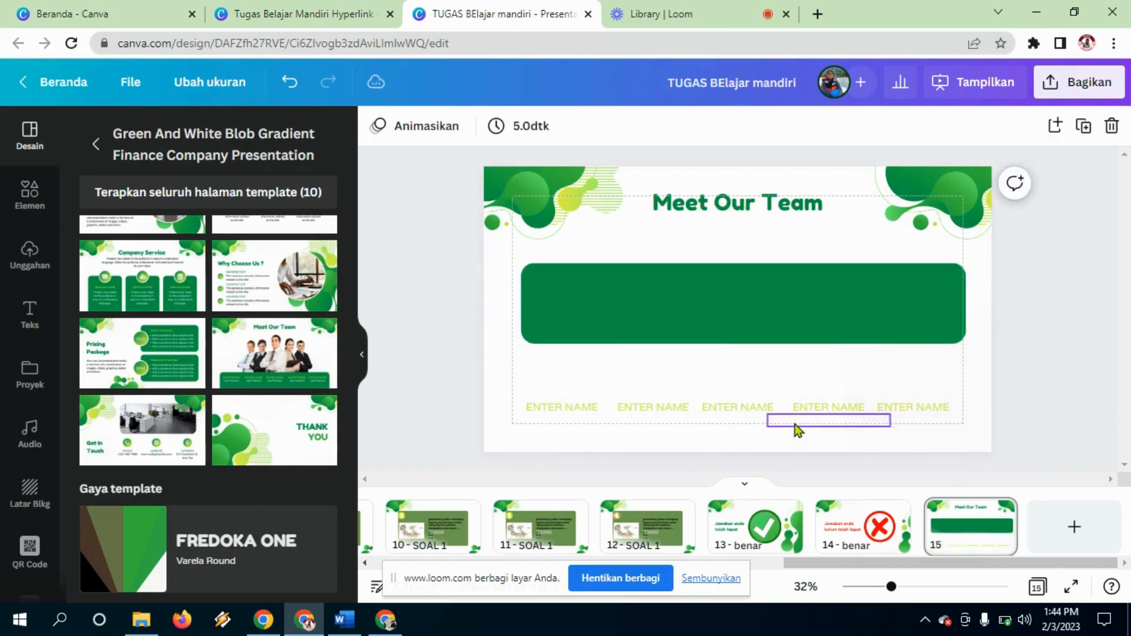
left_click_drag(582, 406, 928, 424)
key("Delete")
left_click_drag(812, 328, 799, 431)
left_click(789, 244)
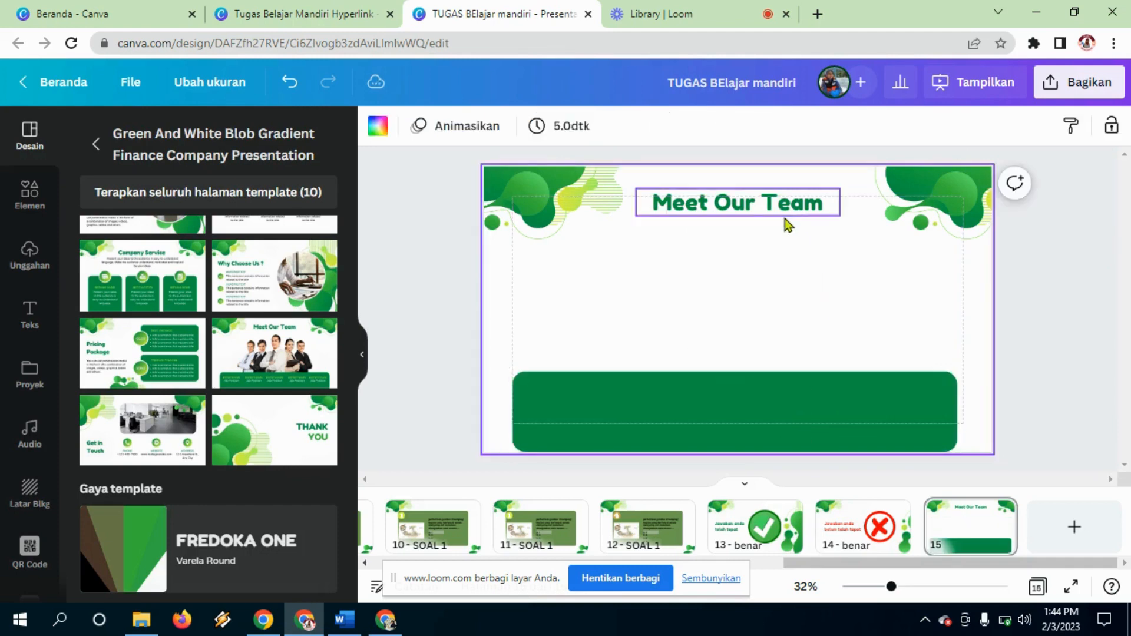
Step: Retitle the slide SCAN BARCODE and reposition the heading
double_click(784, 210)
type("sca")
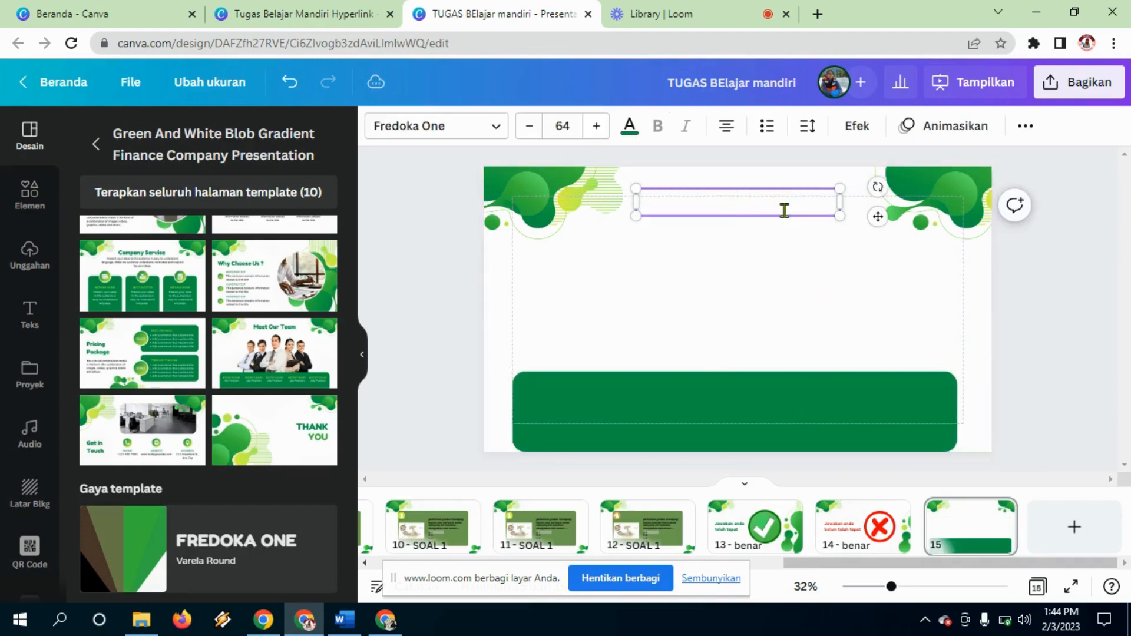
type("an ")
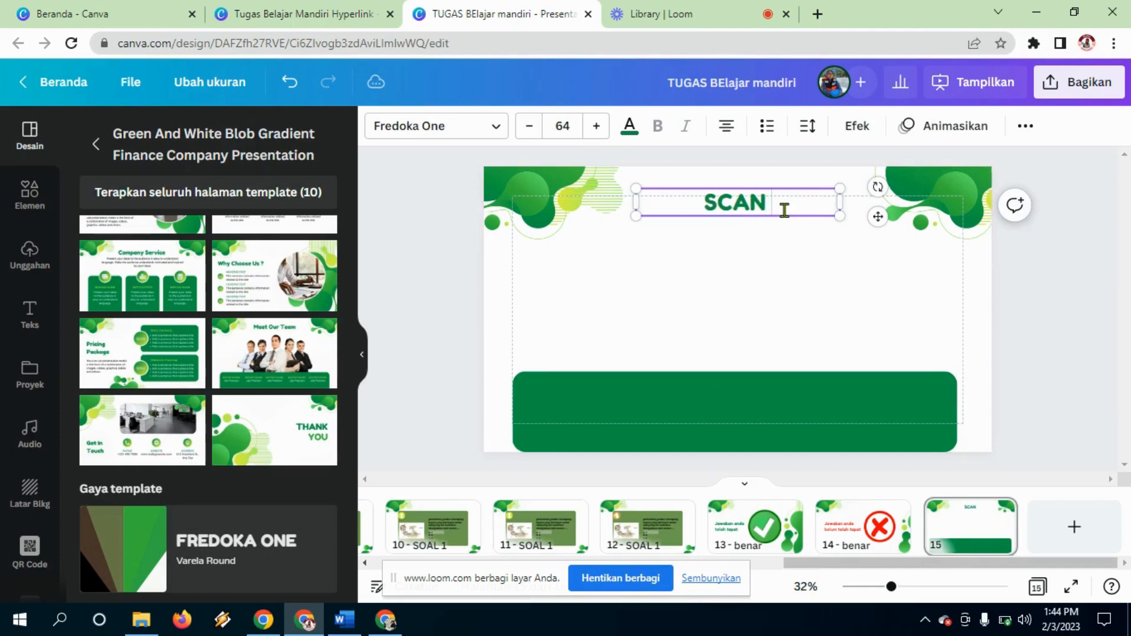
type("barcode")
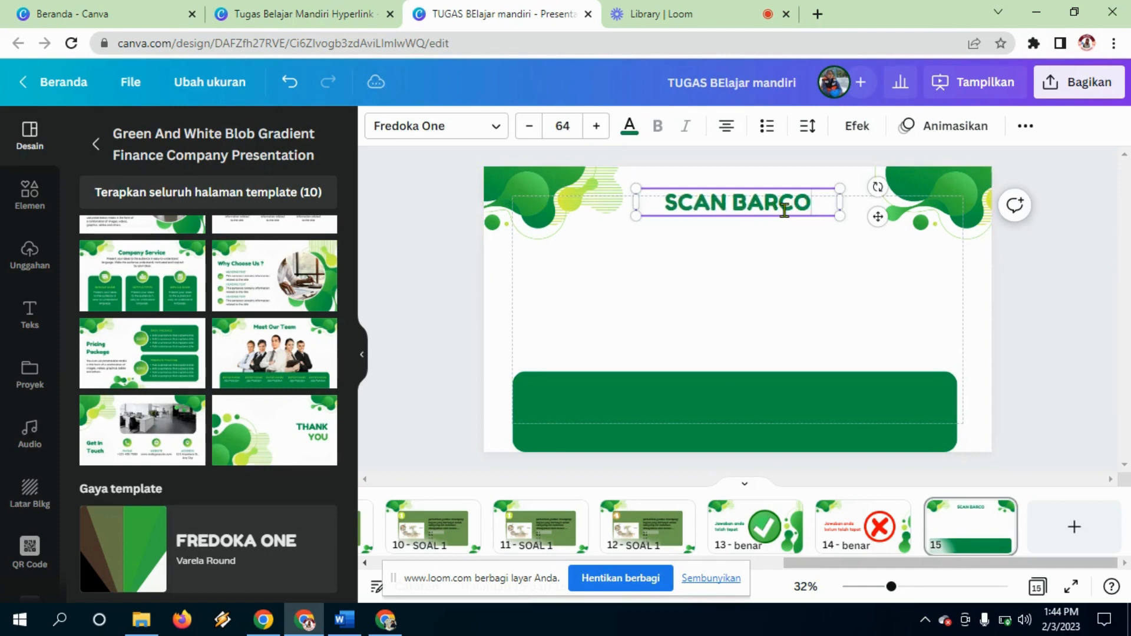
left_click_drag(771, 216, 768, 230)
left_click(856, 287)
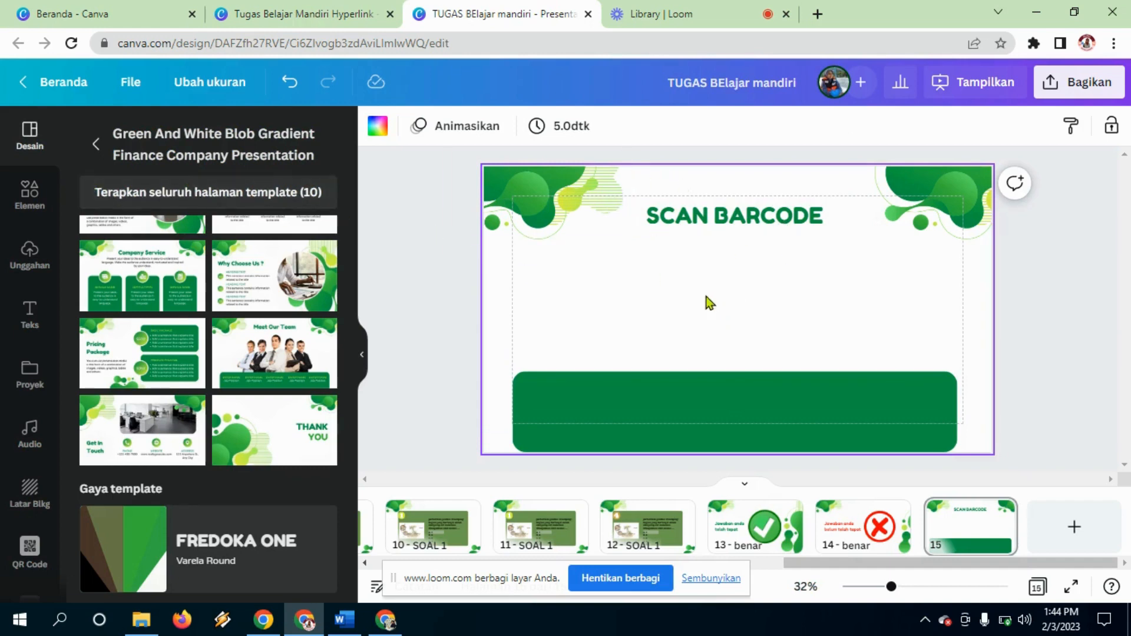
Step: Search Elements for 'SCAN BARCODE' graphics and browse the results
left_click(30, 190)
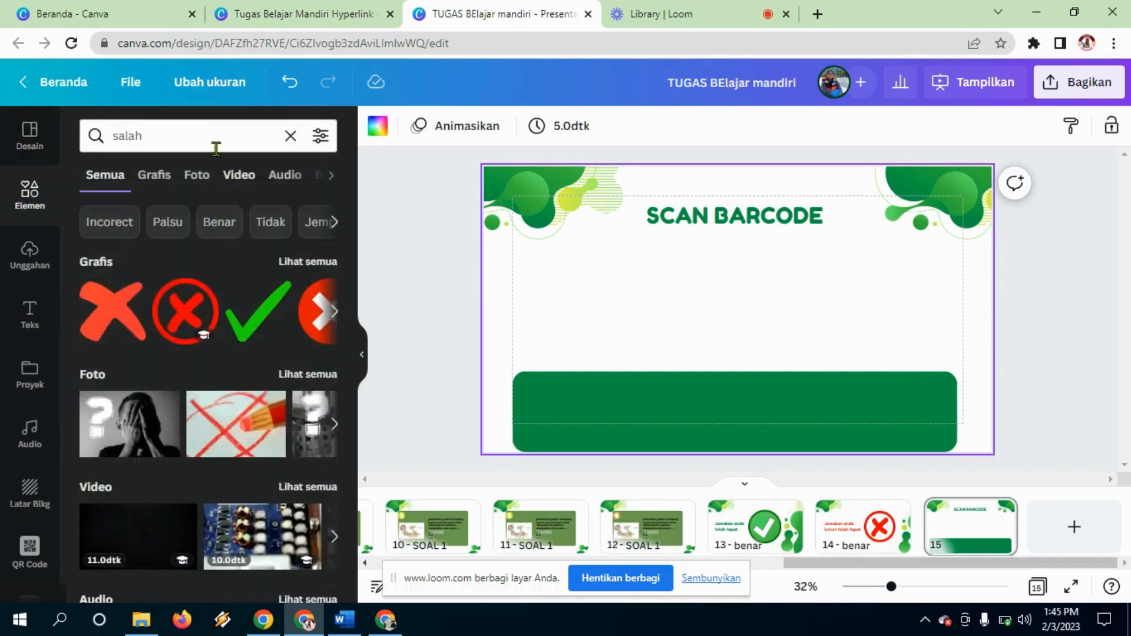
left_click(291, 138)
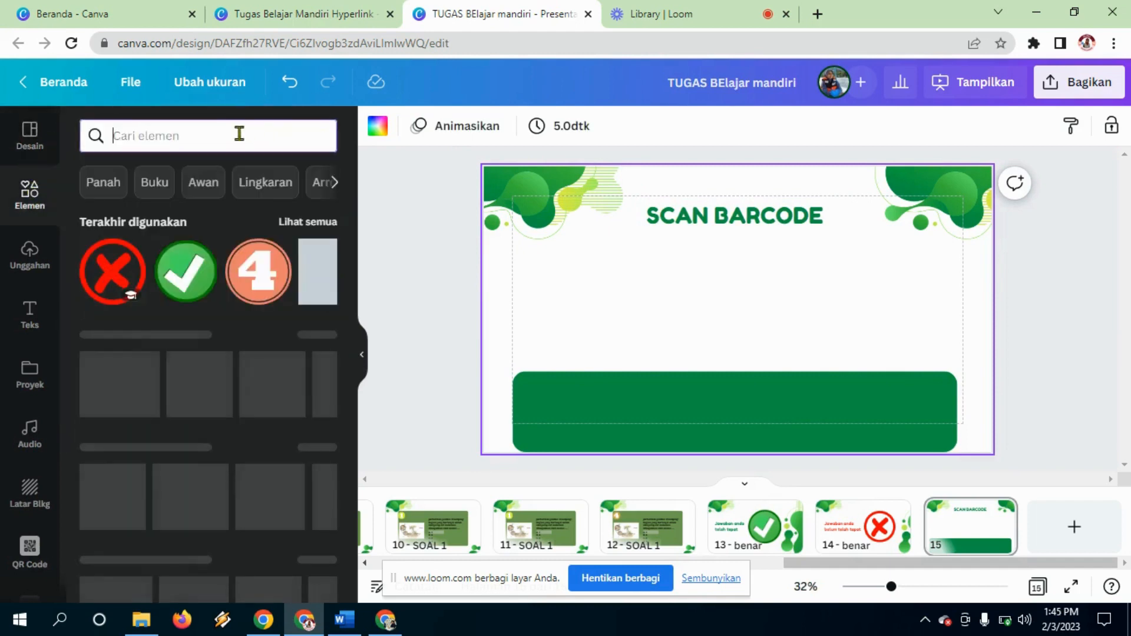
type("SCAN BARCOD")
key("BackSpace")
type("CODE")
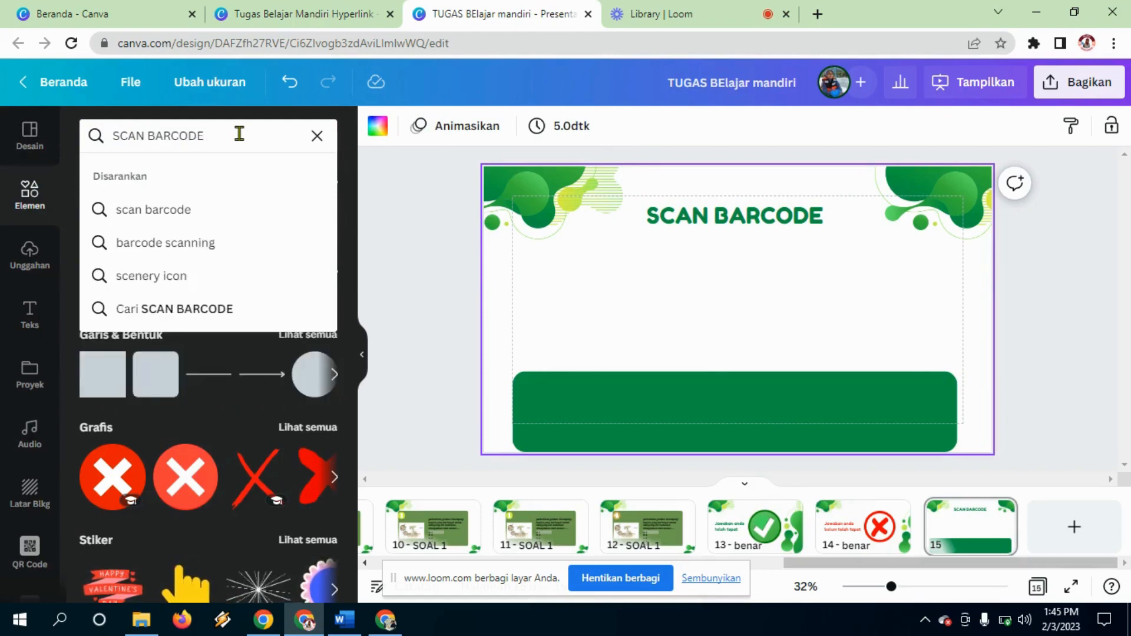
key("Return")
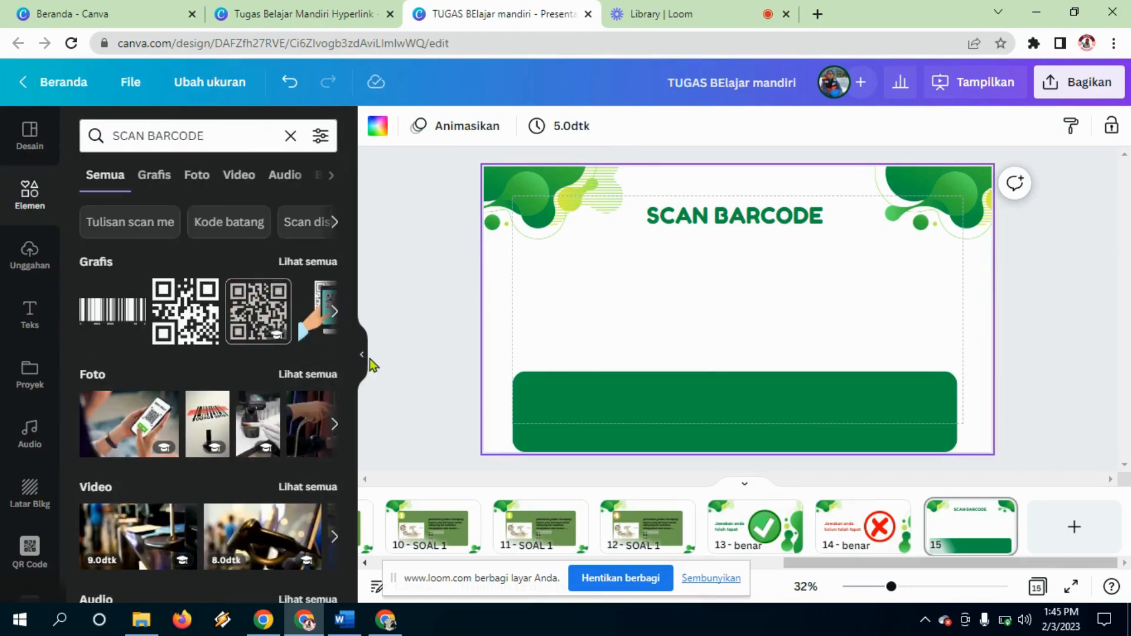
left_click(314, 261)
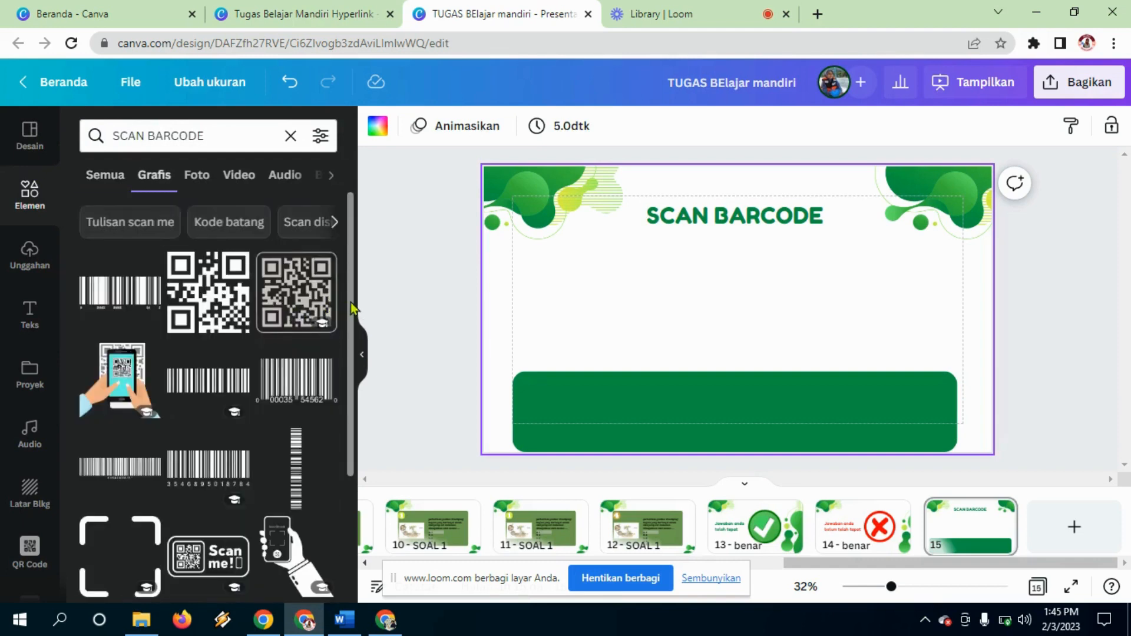
scroll(352, 308, "down", 4)
scroll(352, 412, "down", 3)
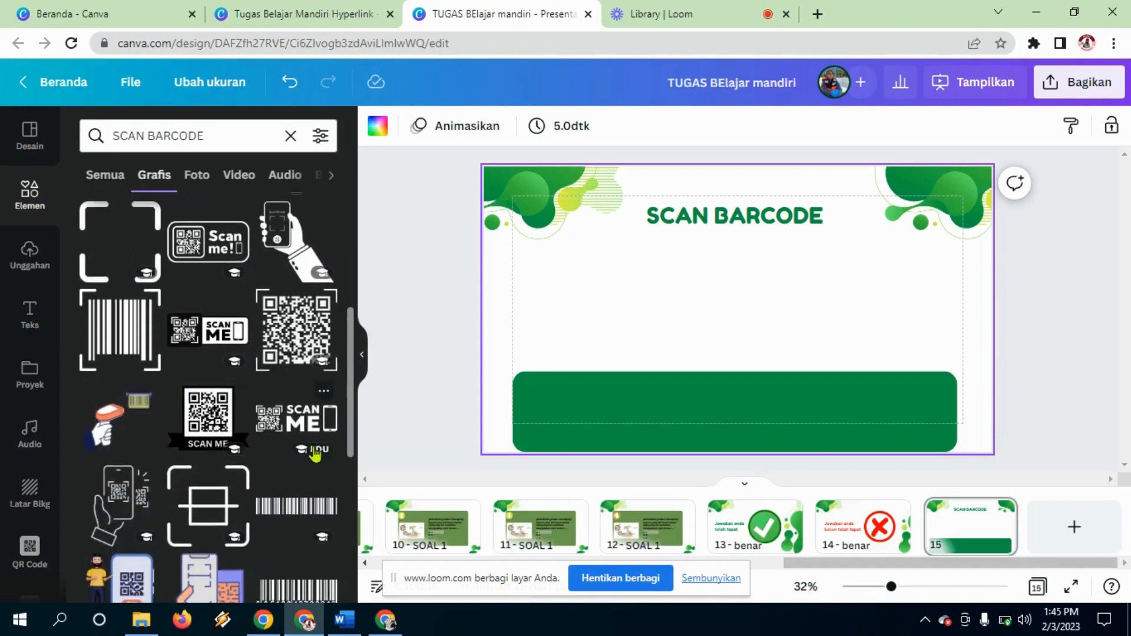
left_click_drag(352, 406, 361, 305)
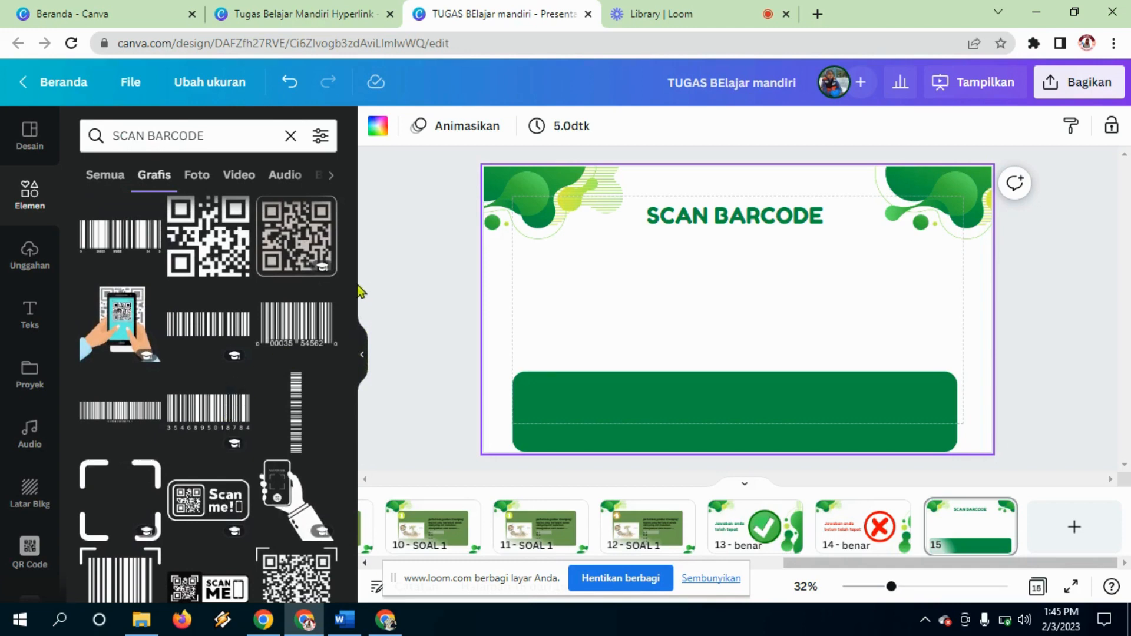
scroll(355, 247, "up", 1)
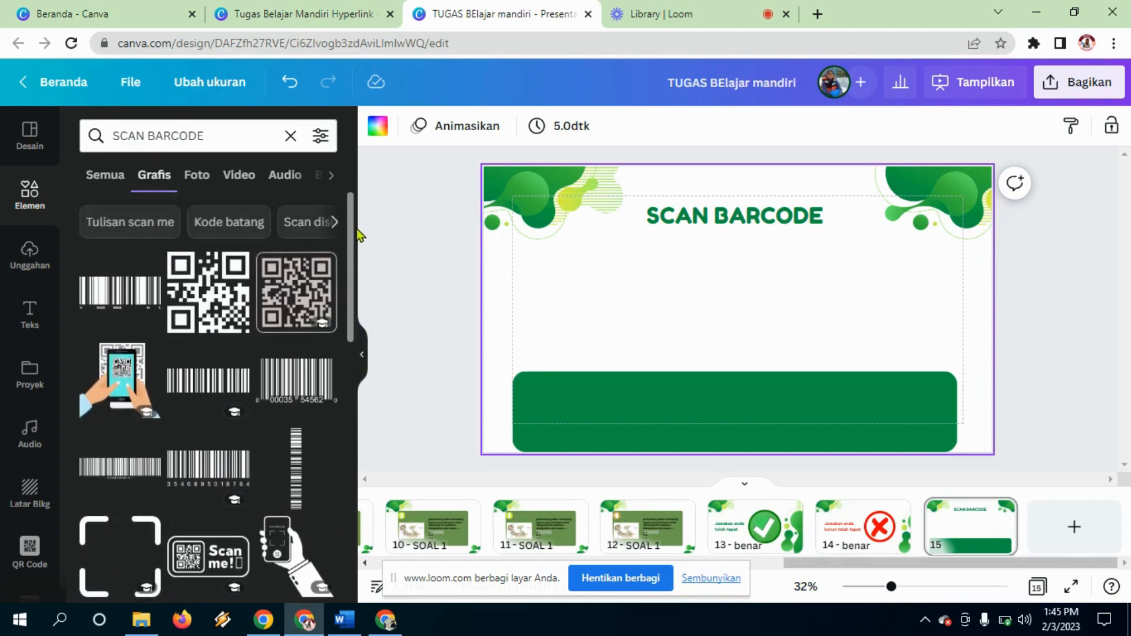
Step: Add an enlarged SCAN ME frame under the heading, then open a new browser tab
left_click(114, 222)
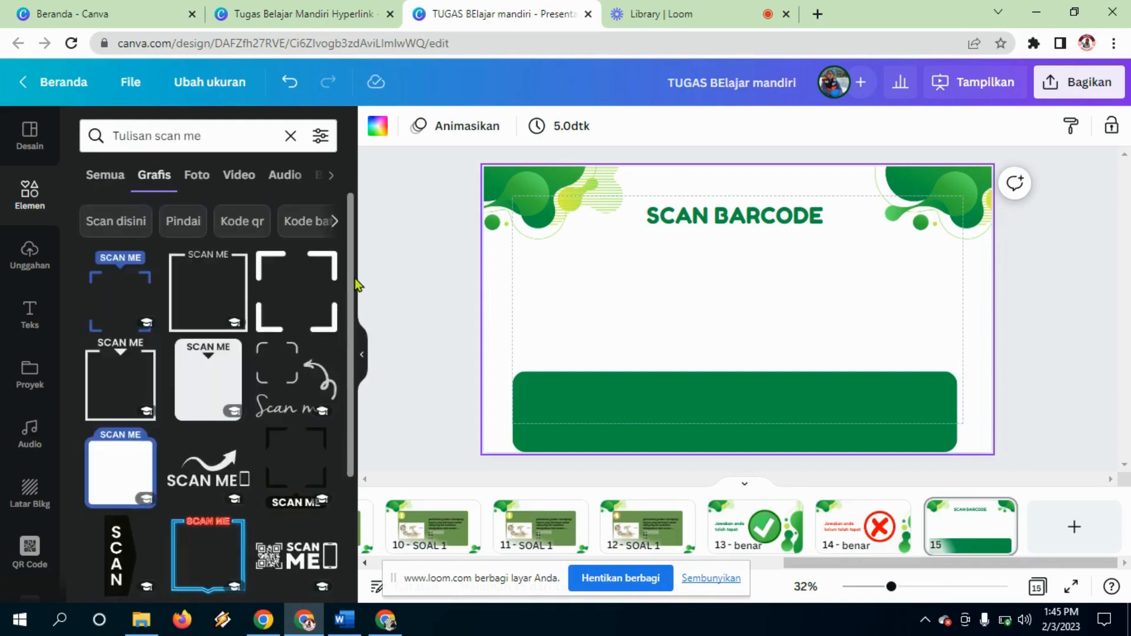
left_click(198, 297)
left_click_drag(741, 324, 740, 311)
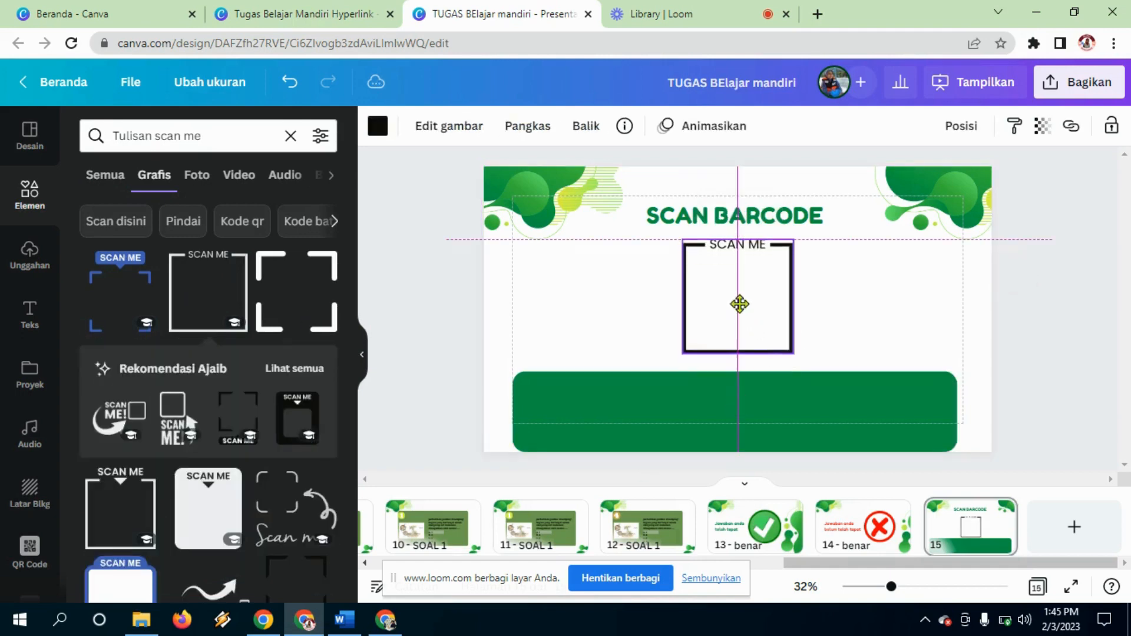
left_click_drag(680, 353, 673, 362)
left_click(865, 304)
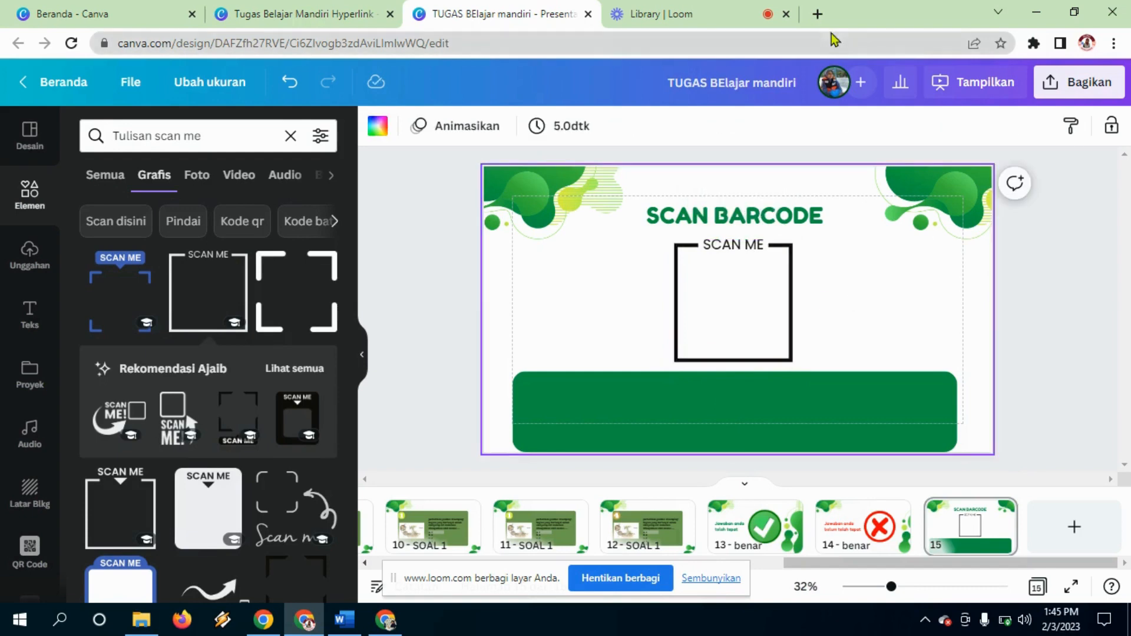
left_click(817, 14)
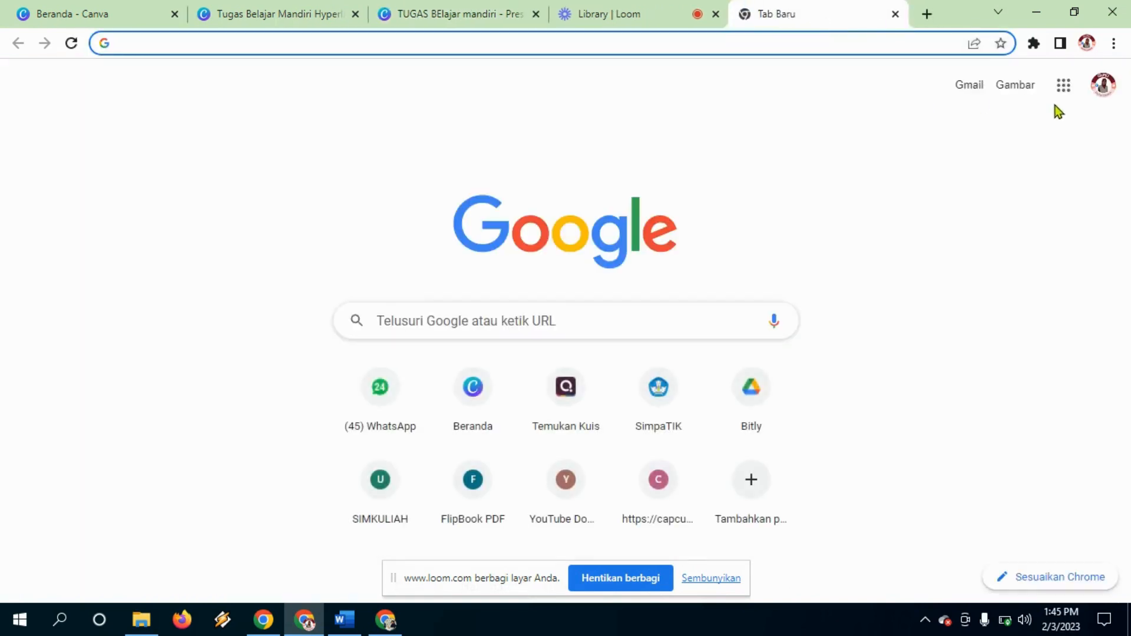
Step: Rename the Tugas Belajar Mandiri-Ekosistem form to Tugas Belajar Mandiri-Fungi
left_click(1065, 90)
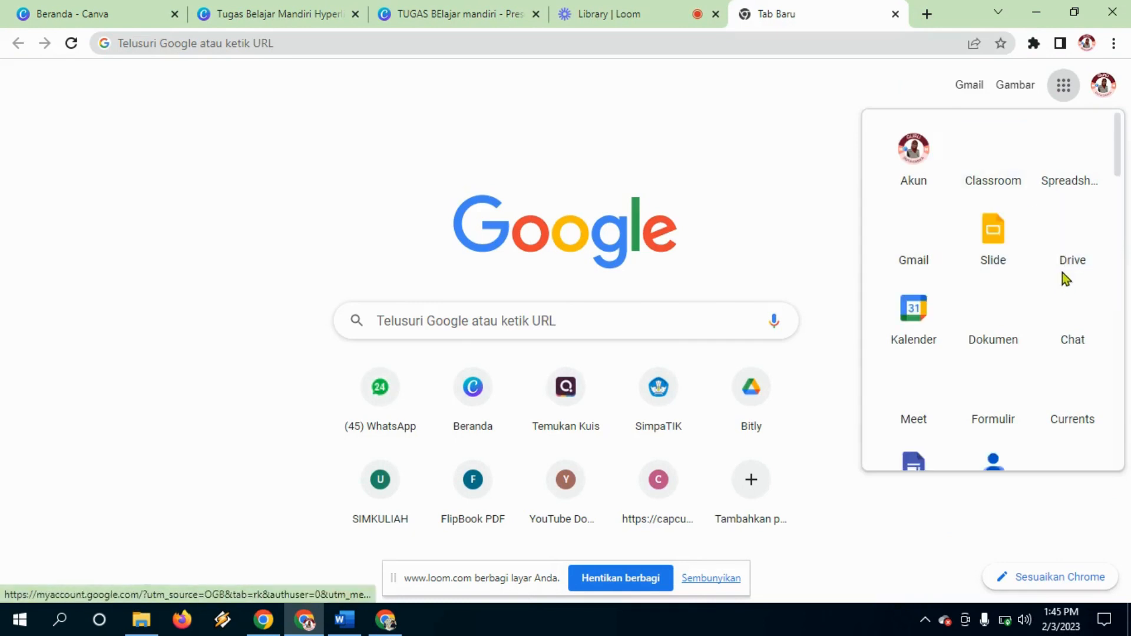
left_click(994, 404)
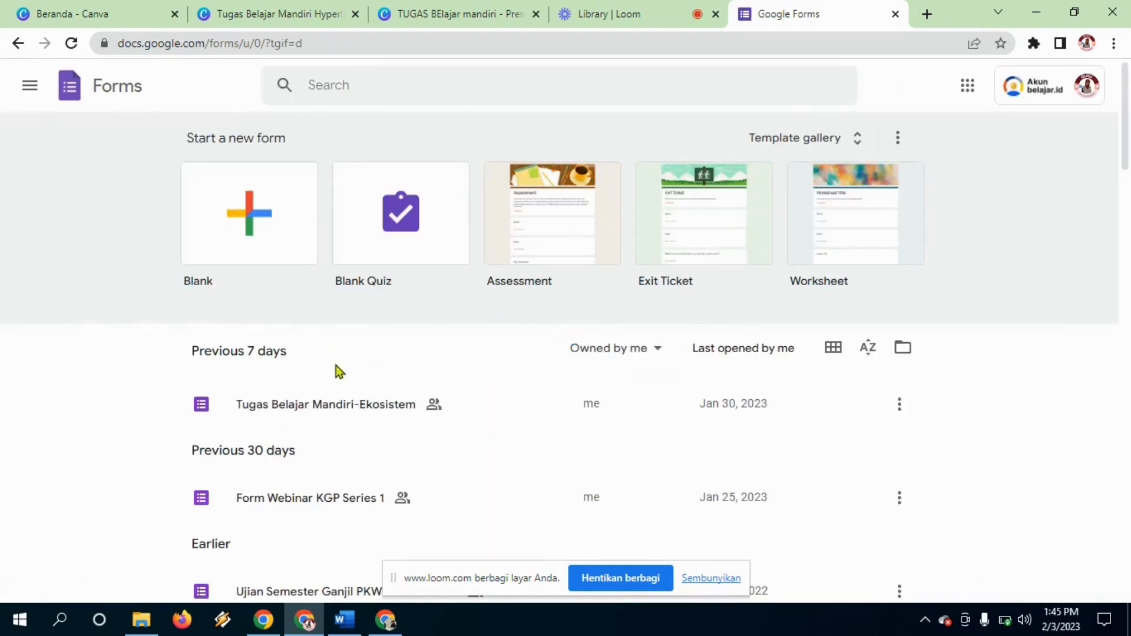
left_click(296, 409)
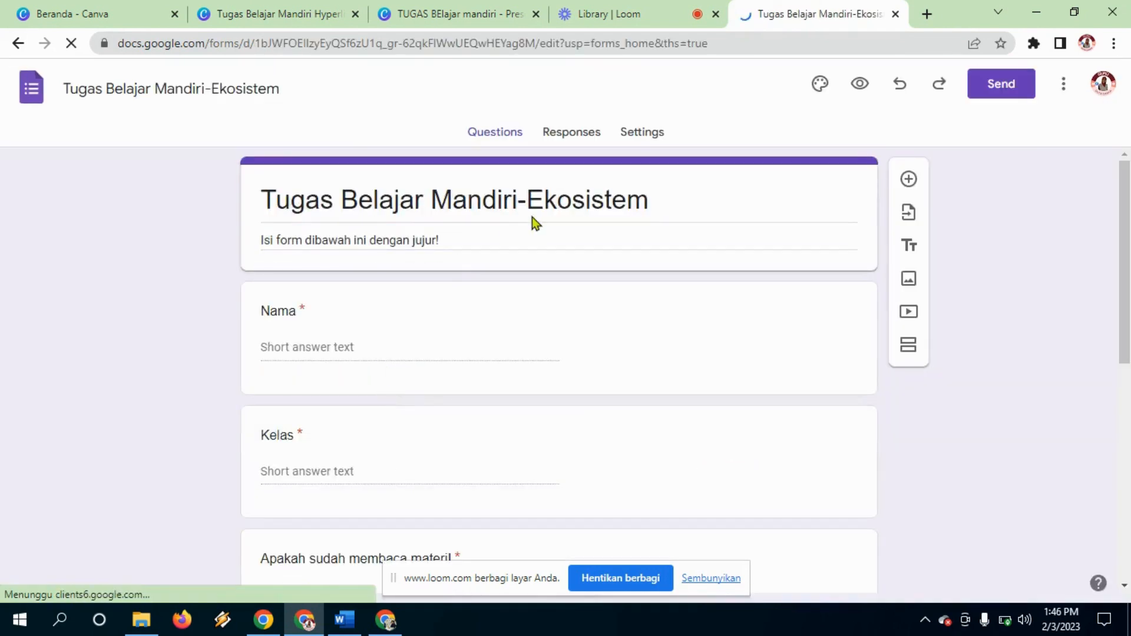
left_click(650, 199)
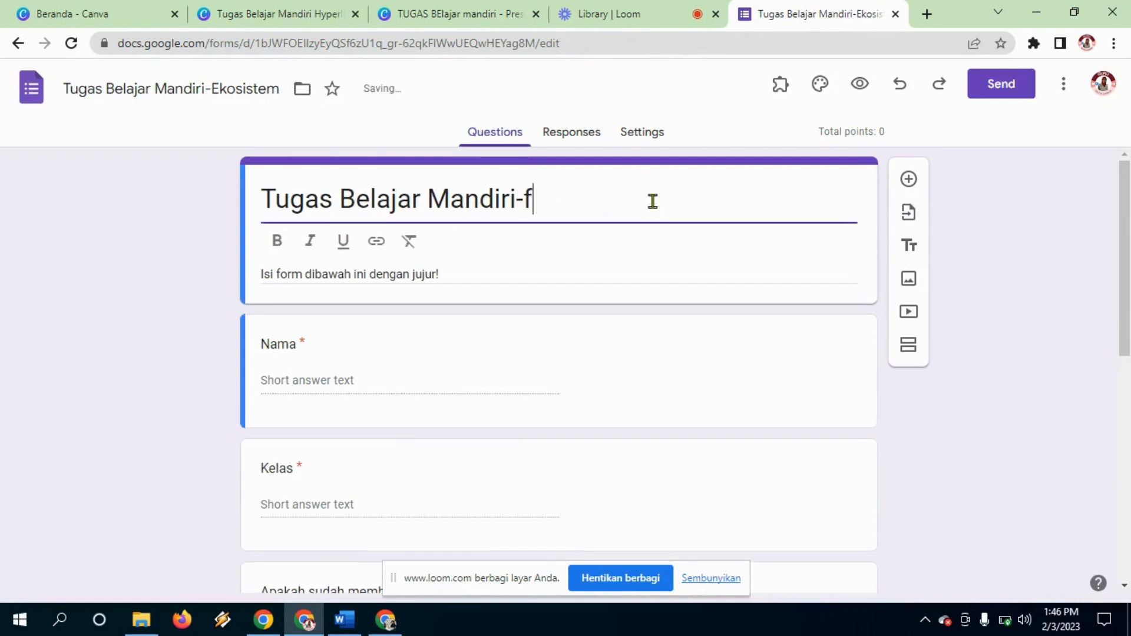
key("BackSpace")
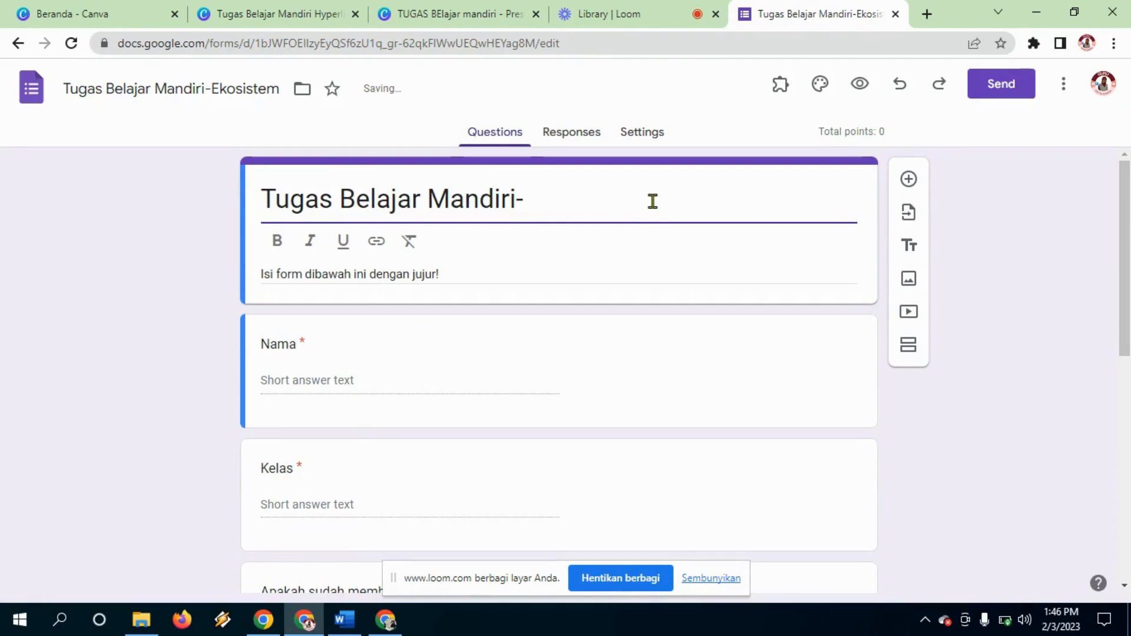
type("ungi")
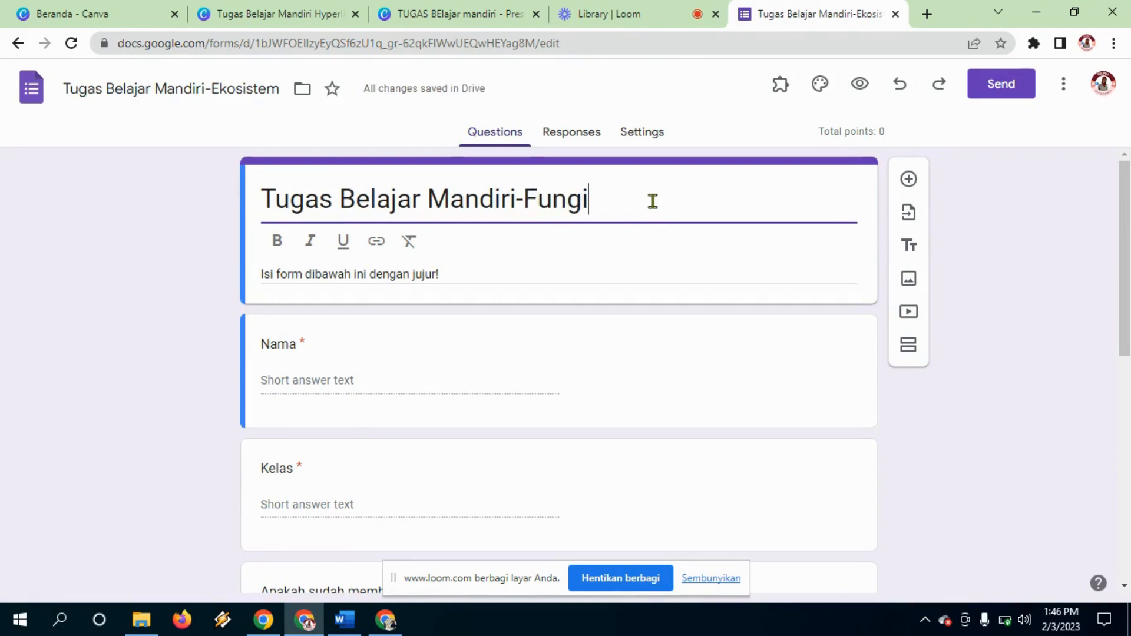
left_click(581, 318)
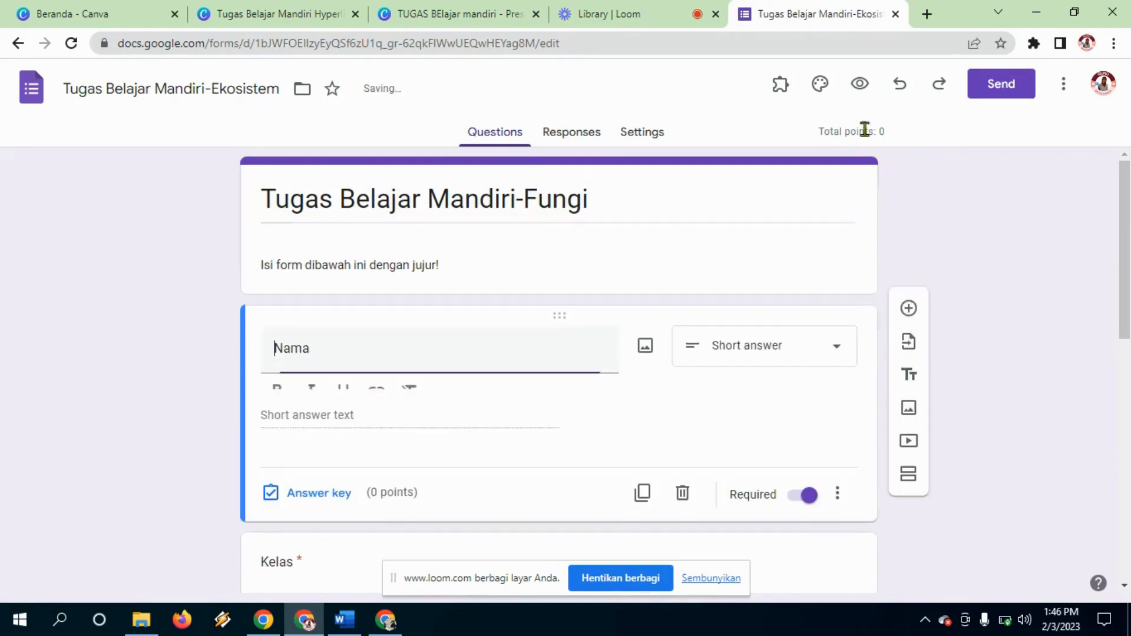
Step: Copy the form's shortened share link and return to Canva
left_click(998, 88)
left_click(514, 233)
left_click(349, 331)
left_click(764, 355)
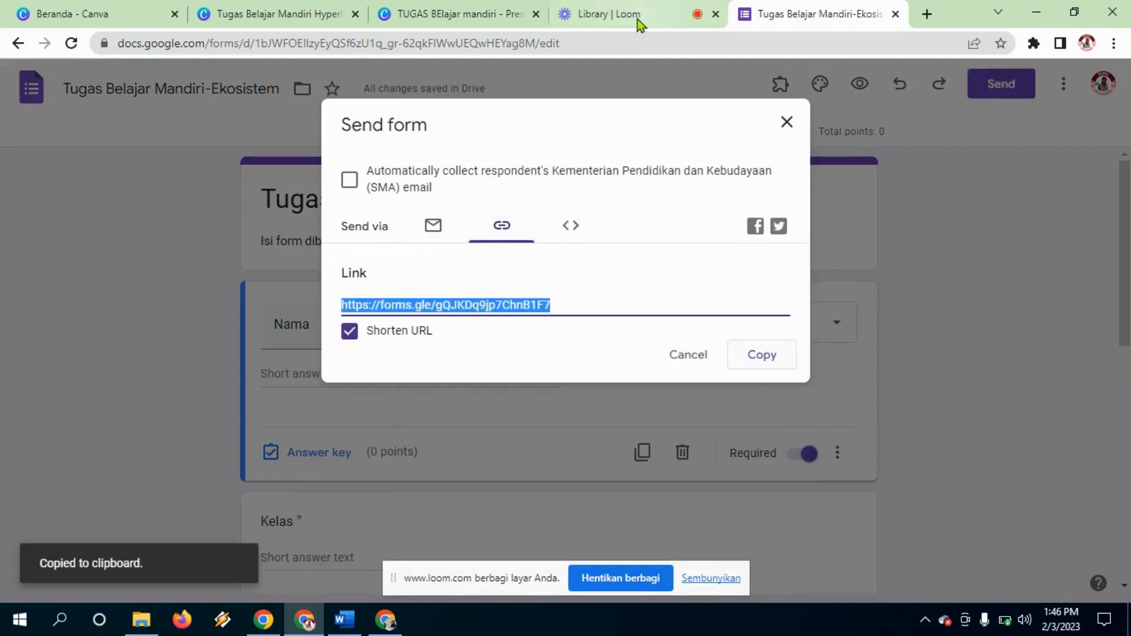
left_click(447, 13)
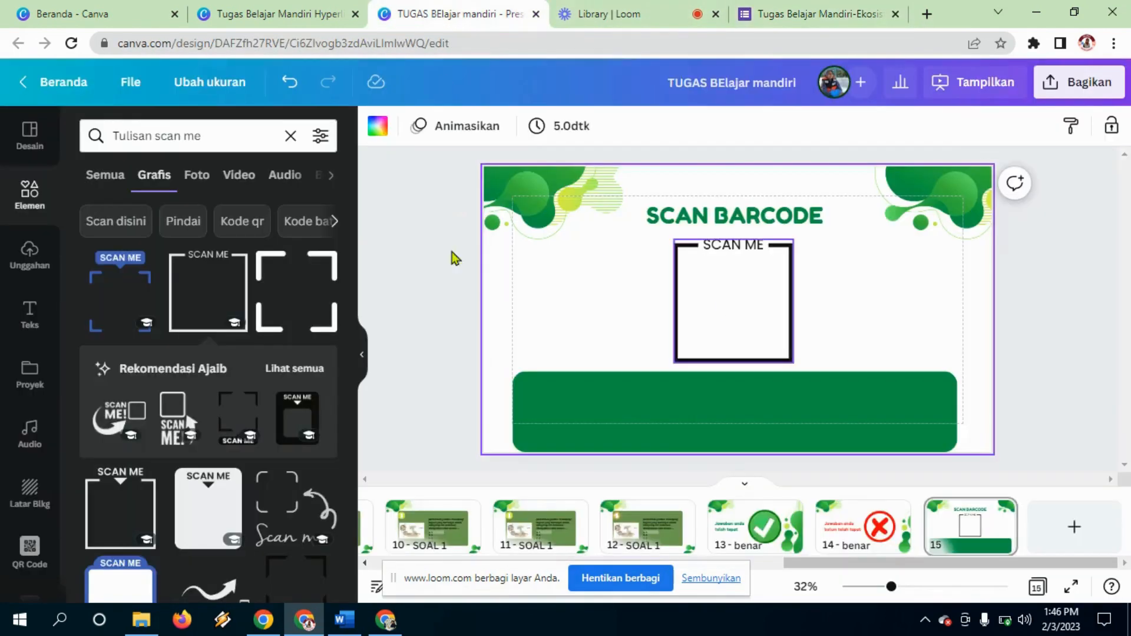
Step: Generate a QR code from the pasted form link with the QR Code app
scroll(32, 348, "down", 3)
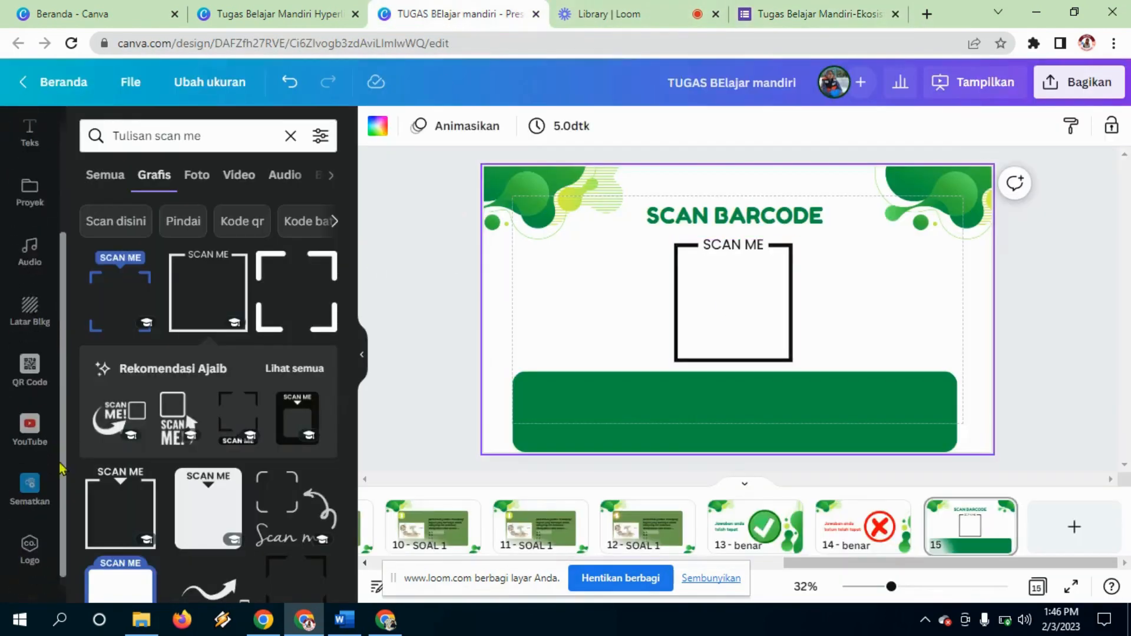
left_click(30, 347)
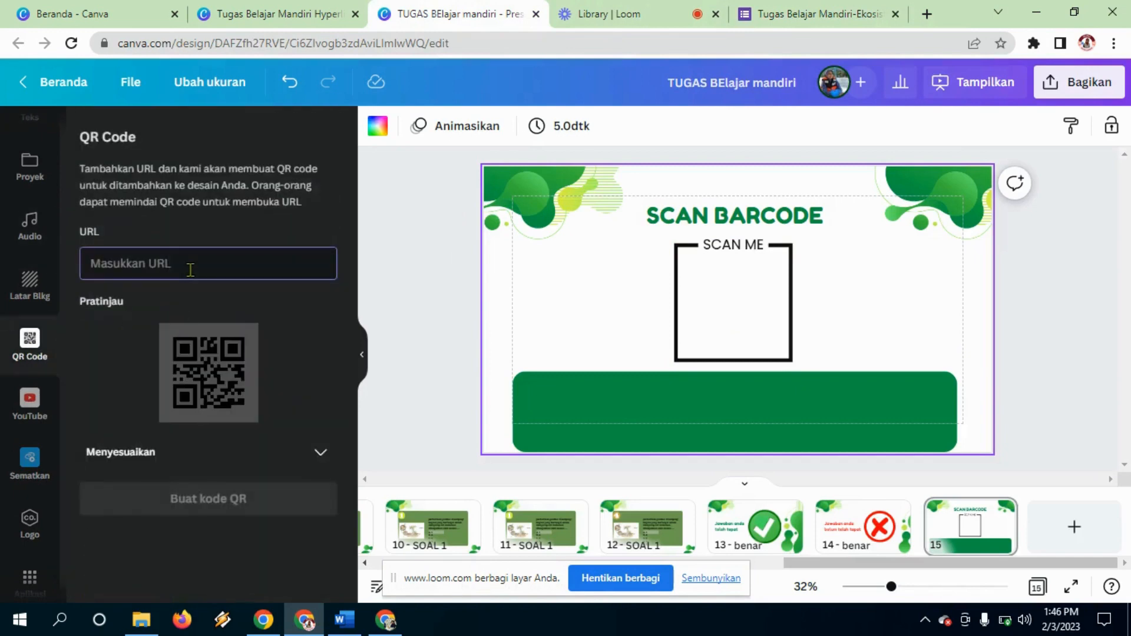
key("ctrl+v")
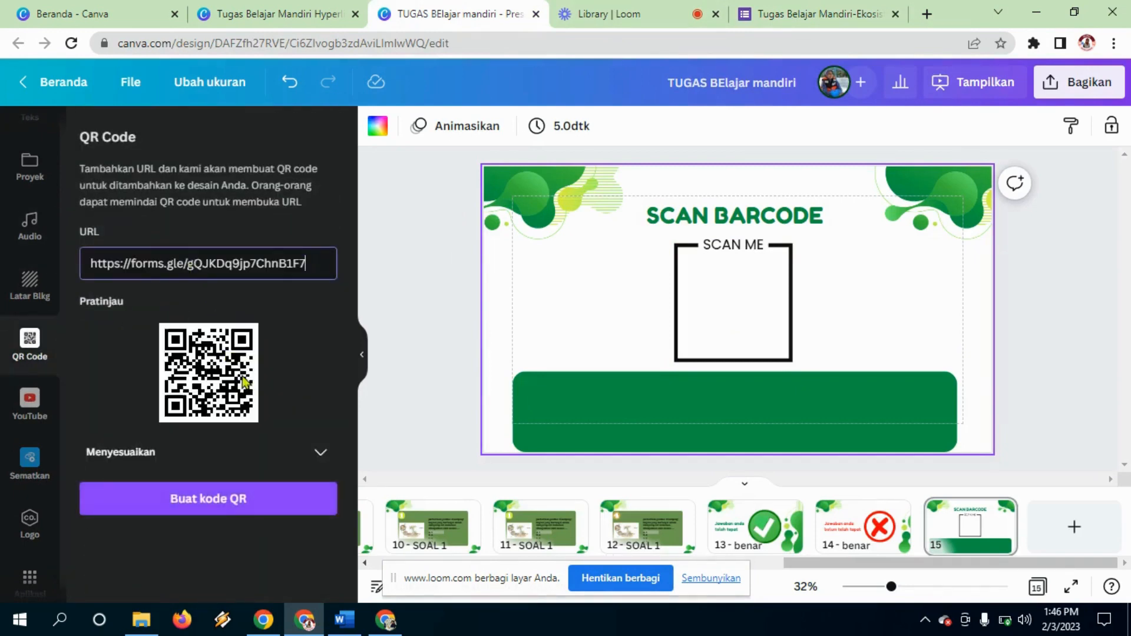
left_click(203, 508)
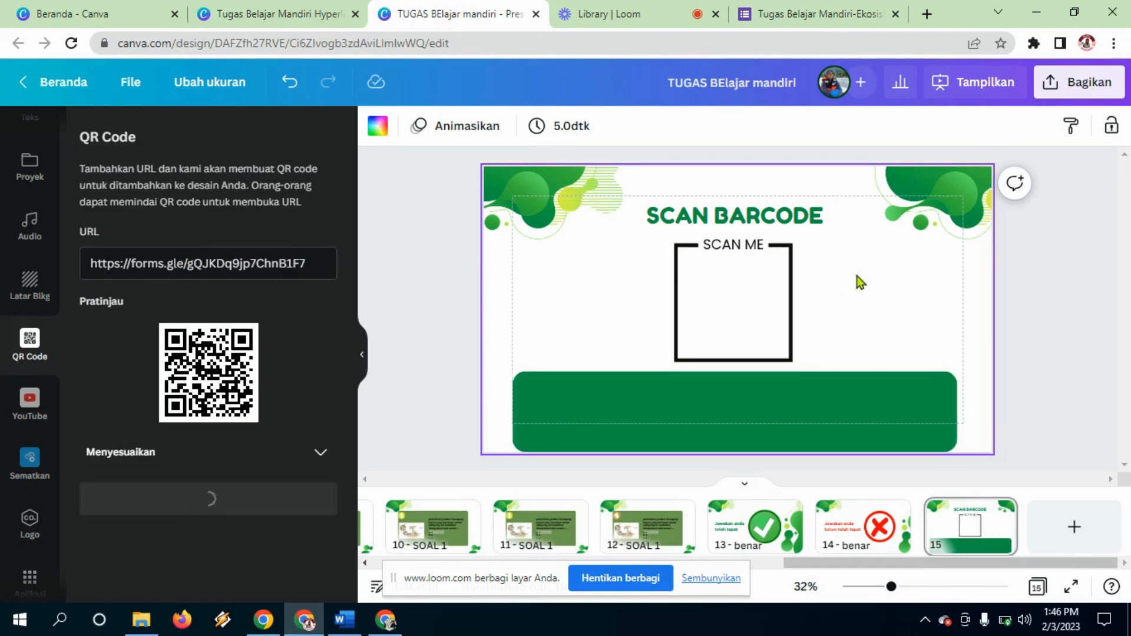
Step: Shrink and fit the QR code inside the SCAN ME frame, then return to Google Forms
left_click_drag(754, 316, 751, 317)
left_click_drag(791, 370, 776, 351)
left_click_drag(746, 315, 754, 316)
left_click(682, 441)
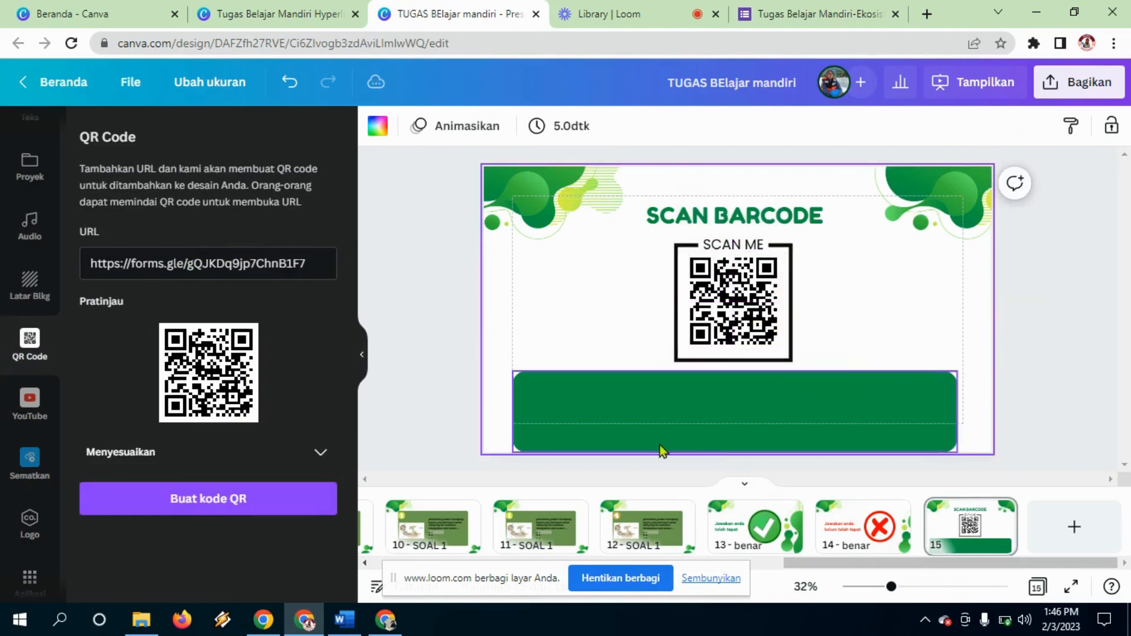
left_click(743, 433)
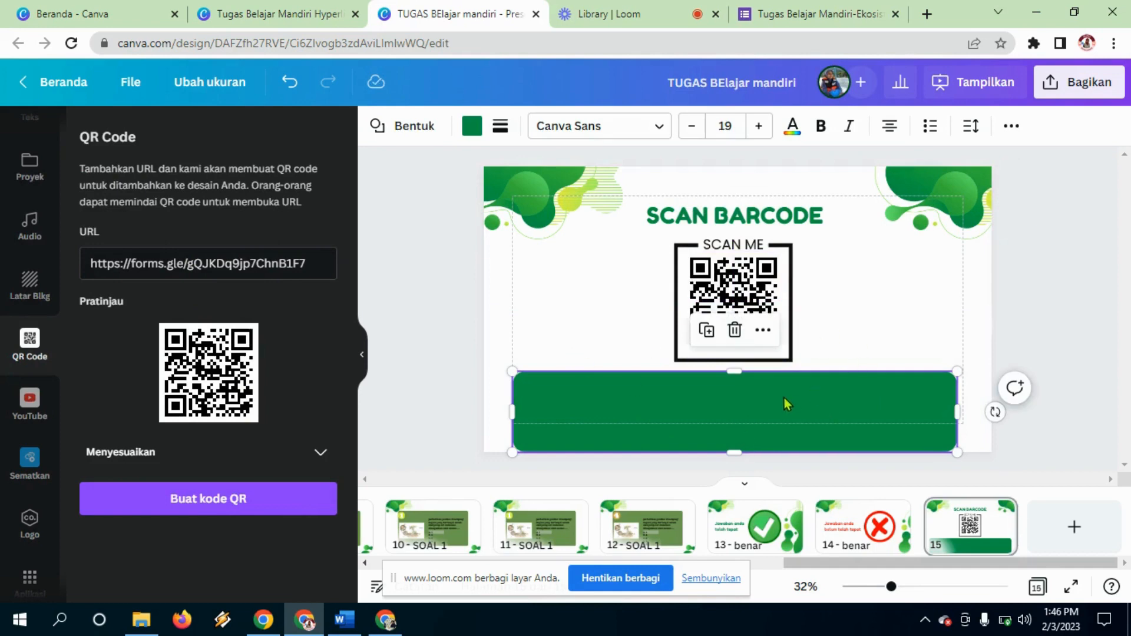
left_click(837, 20)
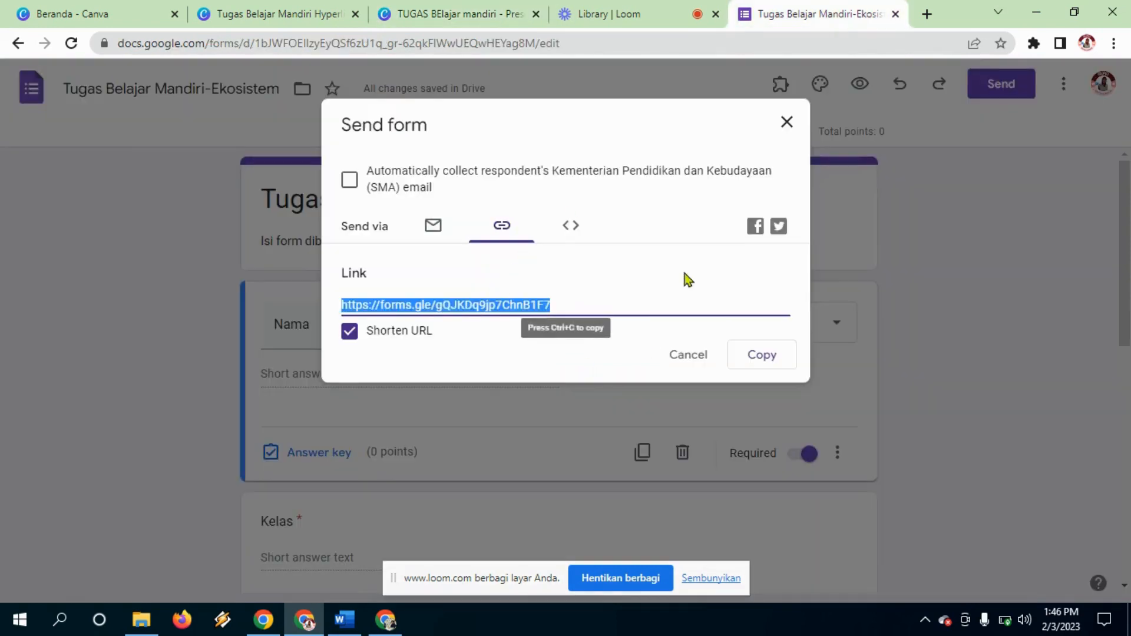
left_click(787, 126)
left_click_drag(1126, 196, 1123, 437)
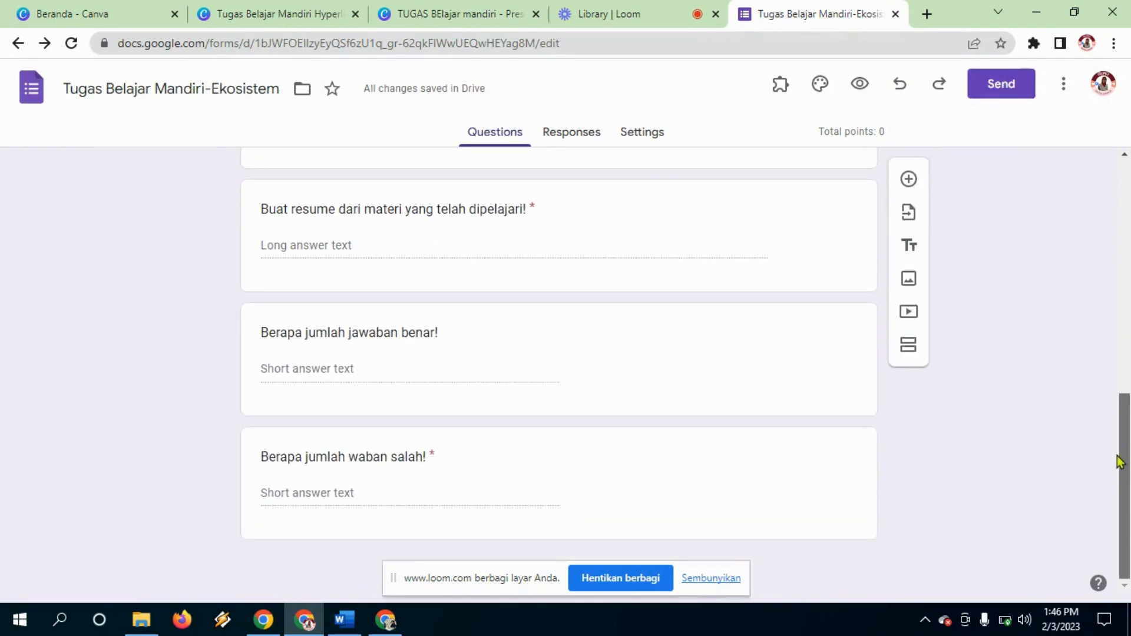
left_click_drag(1121, 461, 1119, 226)
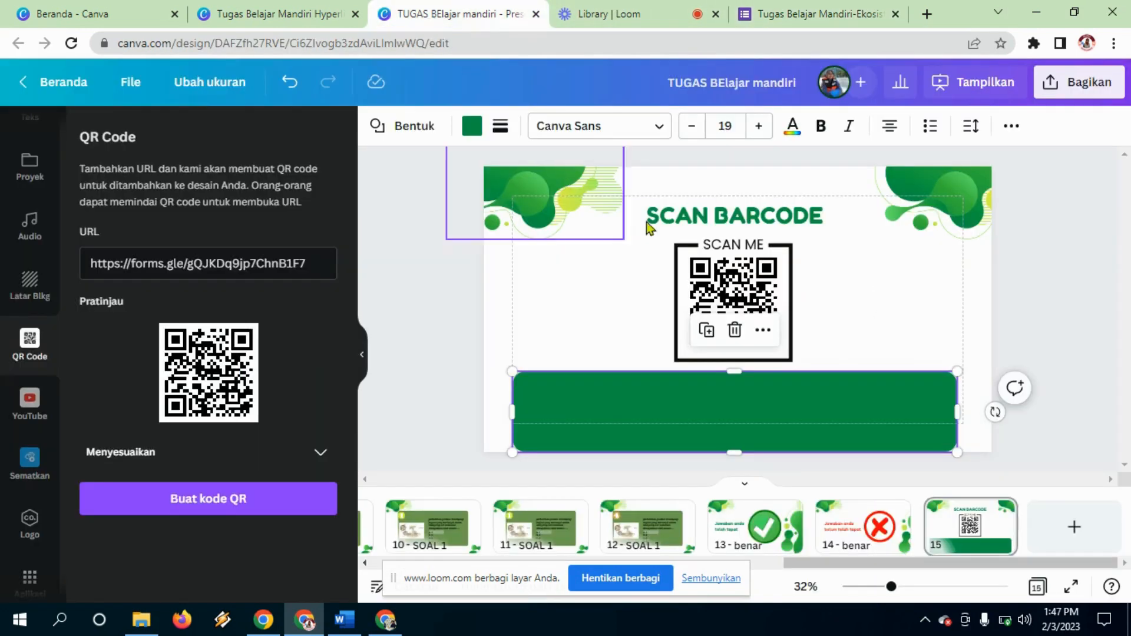
Step: Add page 16 and apply the green blob template's Why Choose Us layout
left_click(1058, 366)
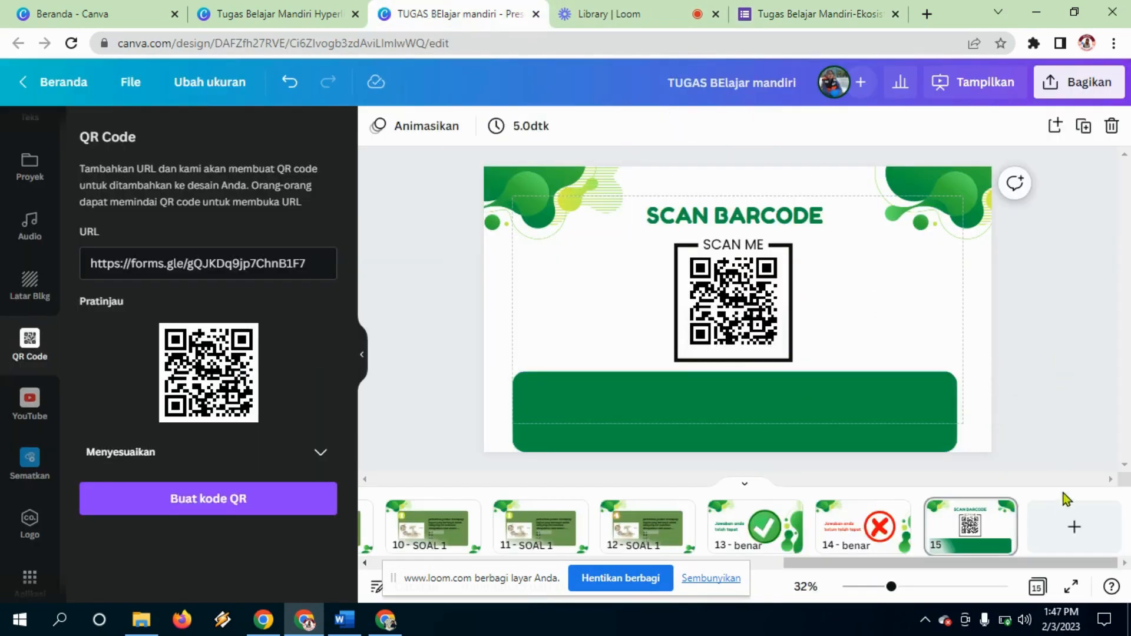
left_click(1072, 524)
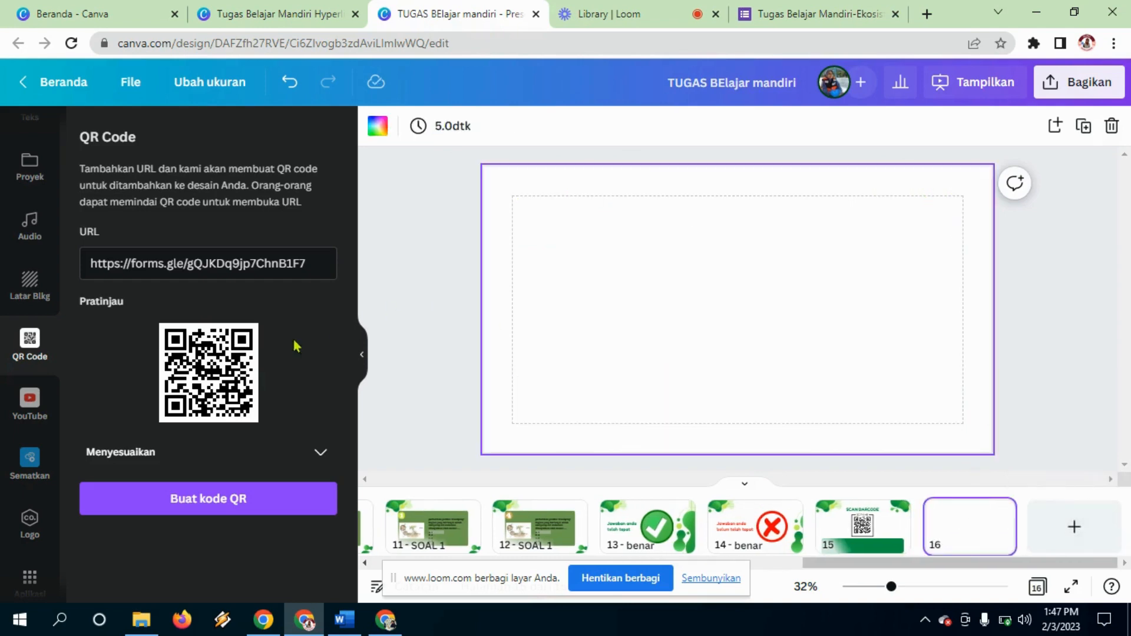
left_click(28, 170)
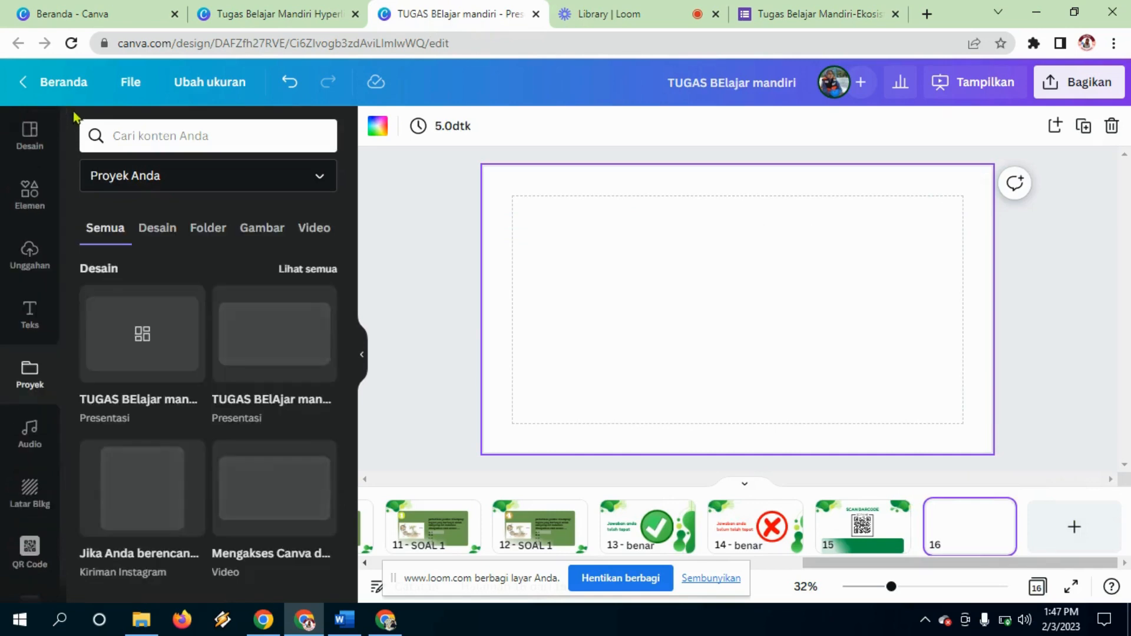
left_click(31, 138)
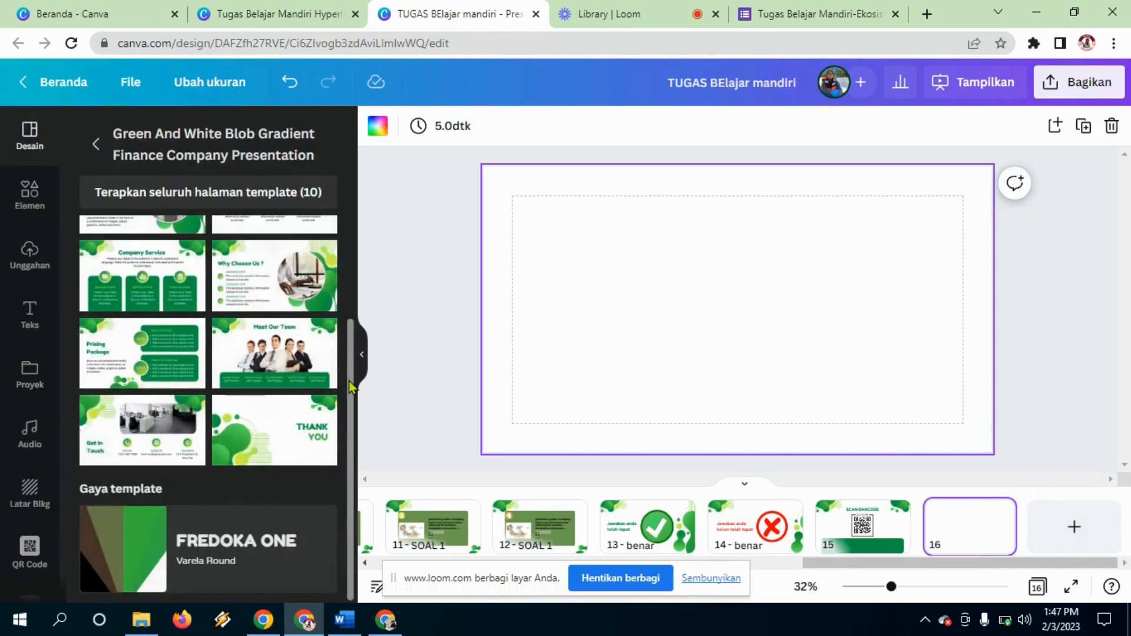
scroll(355, 352, "up", 1)
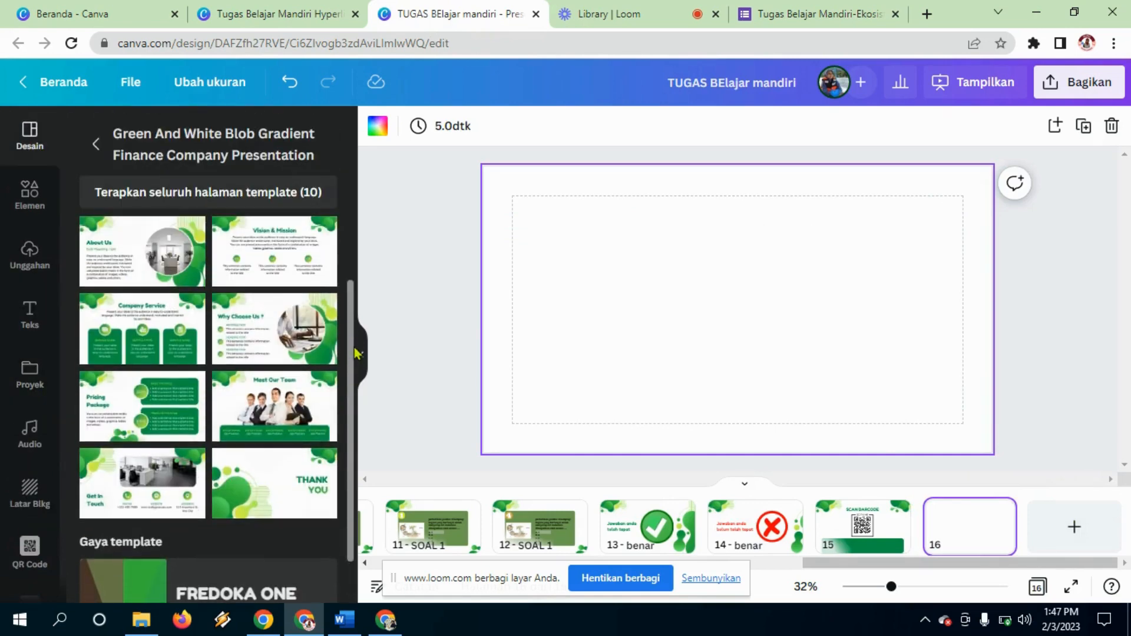
scroll(355, 352, "up", 2)
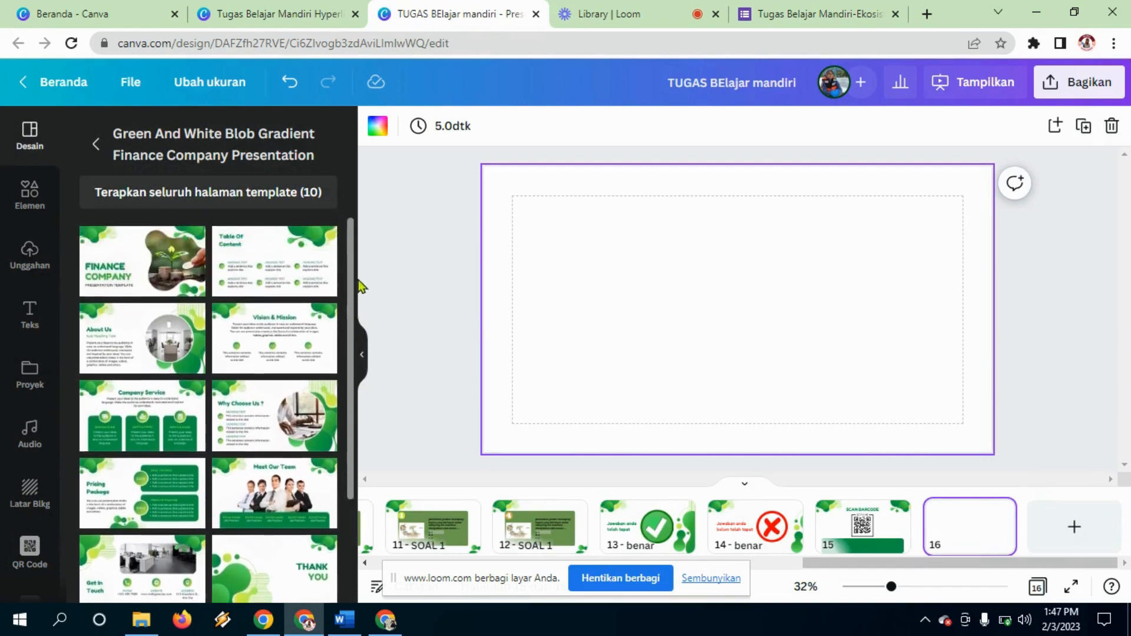
scroll(351, 321, "down", 4)
scroll(350, 318, "up", 3)
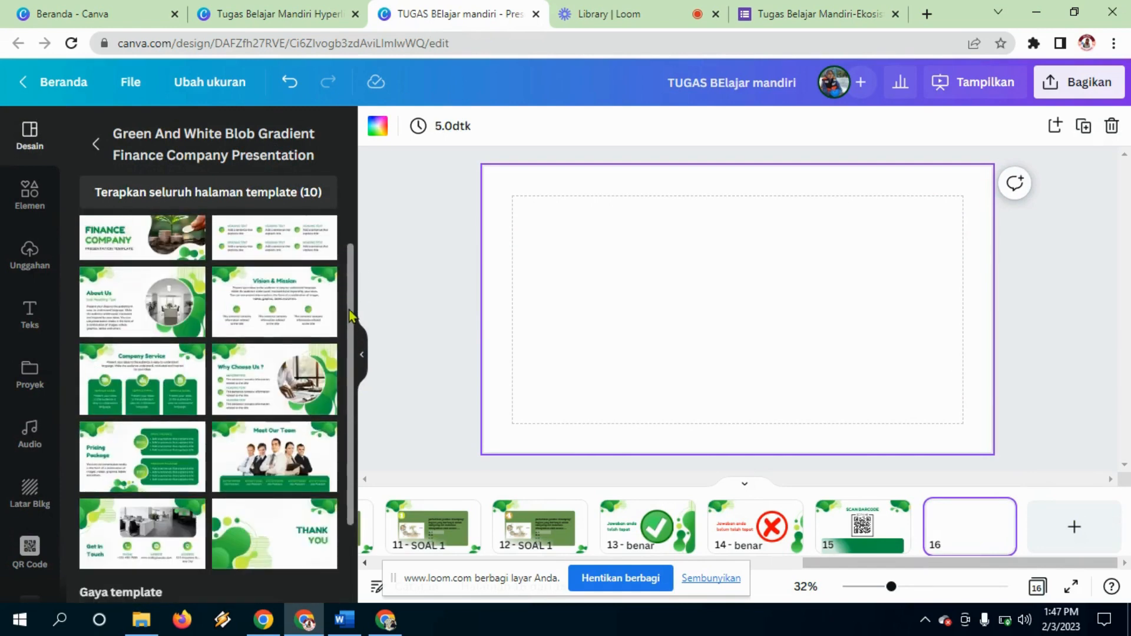
scroll(348, 316, "up", 1)
left_click(271, 380)
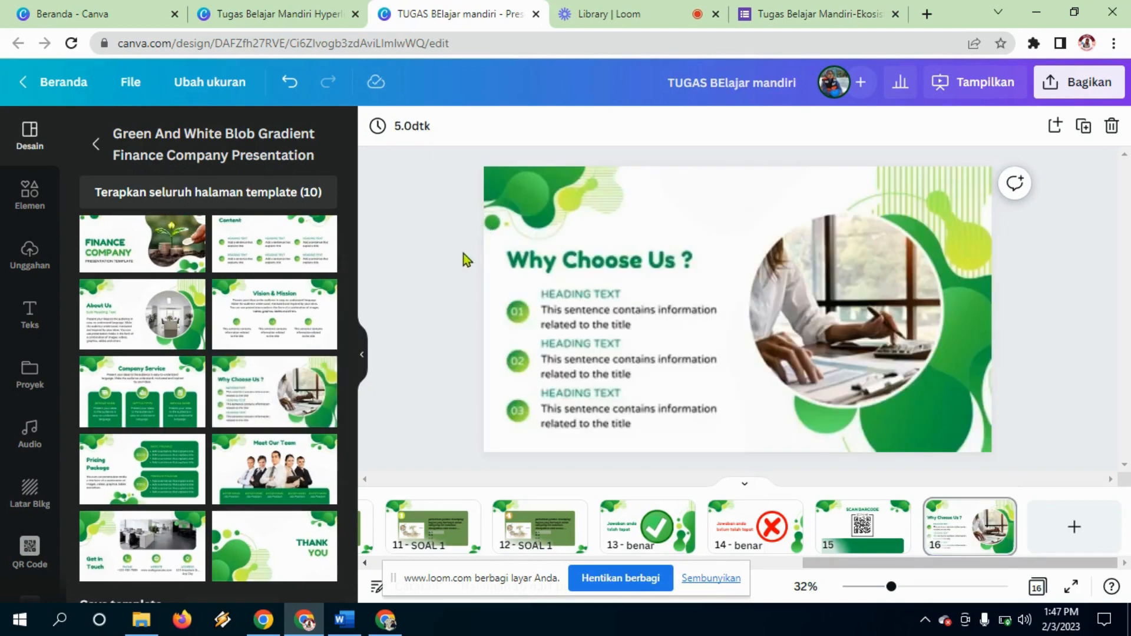
Step: Delete the three numbered rows and move the round photo toward the centre
left_click_drag(463, 257, 605, 364)
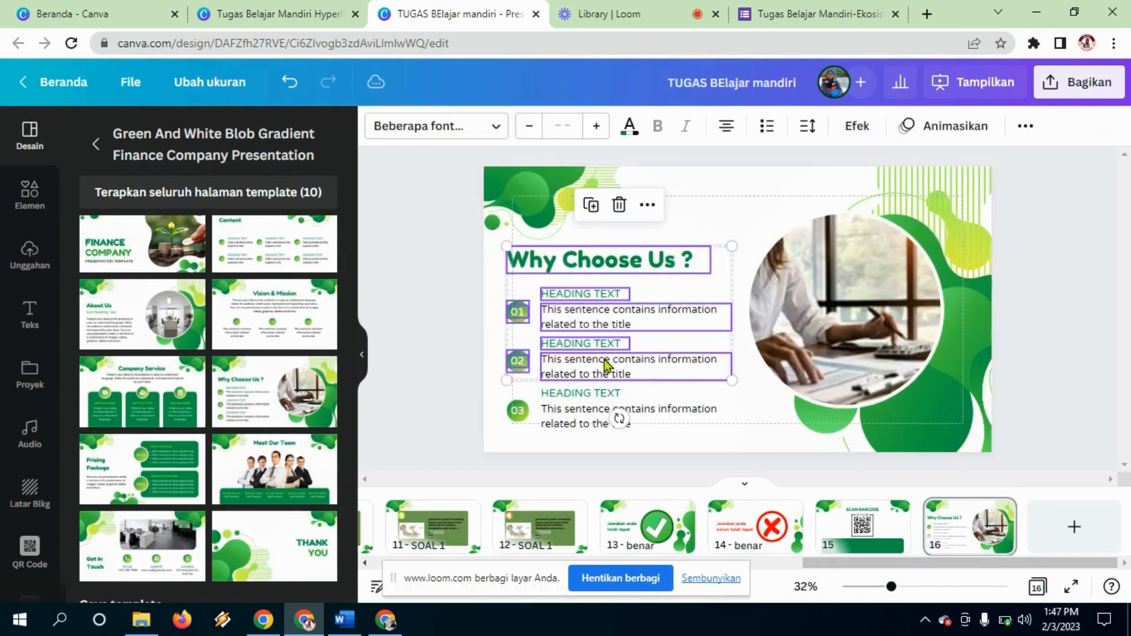
left_click(429, 285)
left_click_drag(483, 287, 625, 446)
key("Delete")
left_click(810, 402)
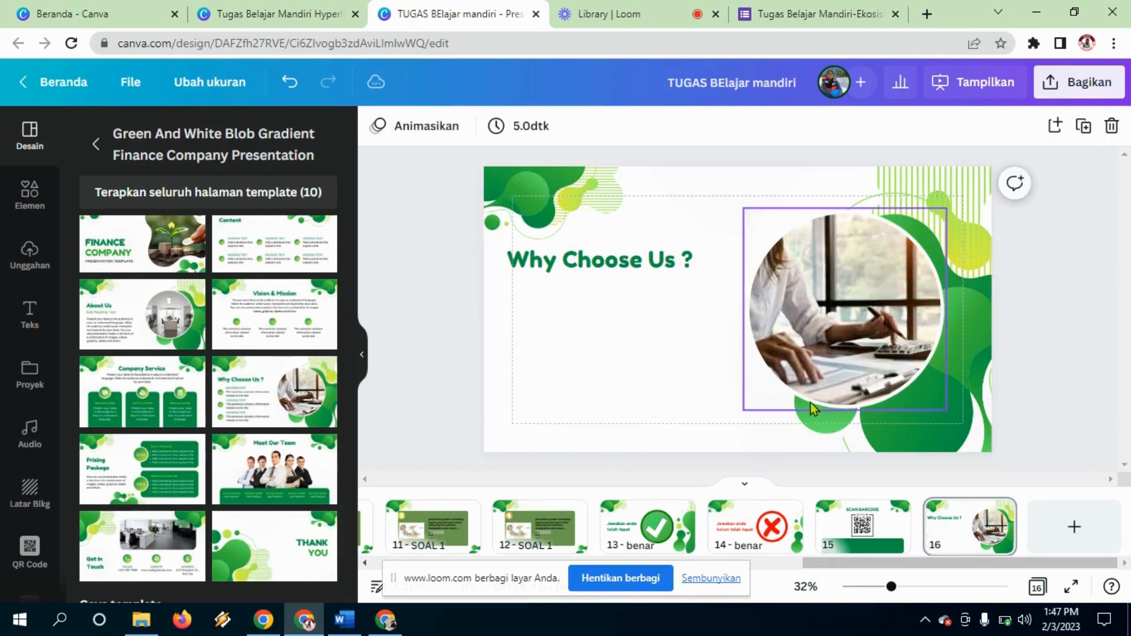
left_click_drag(821, 367, 625, 418)
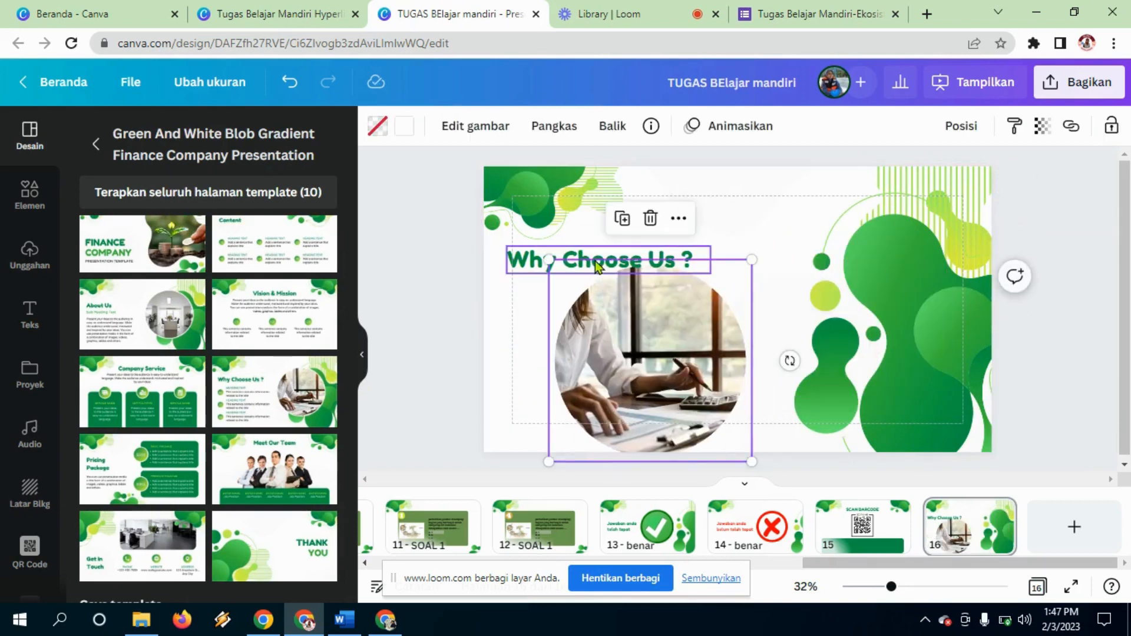
Step: Move the title to the top and change it to PENGEMBANG
left_click(650, 241)
left_click_drag(650, 239, 788, 197)
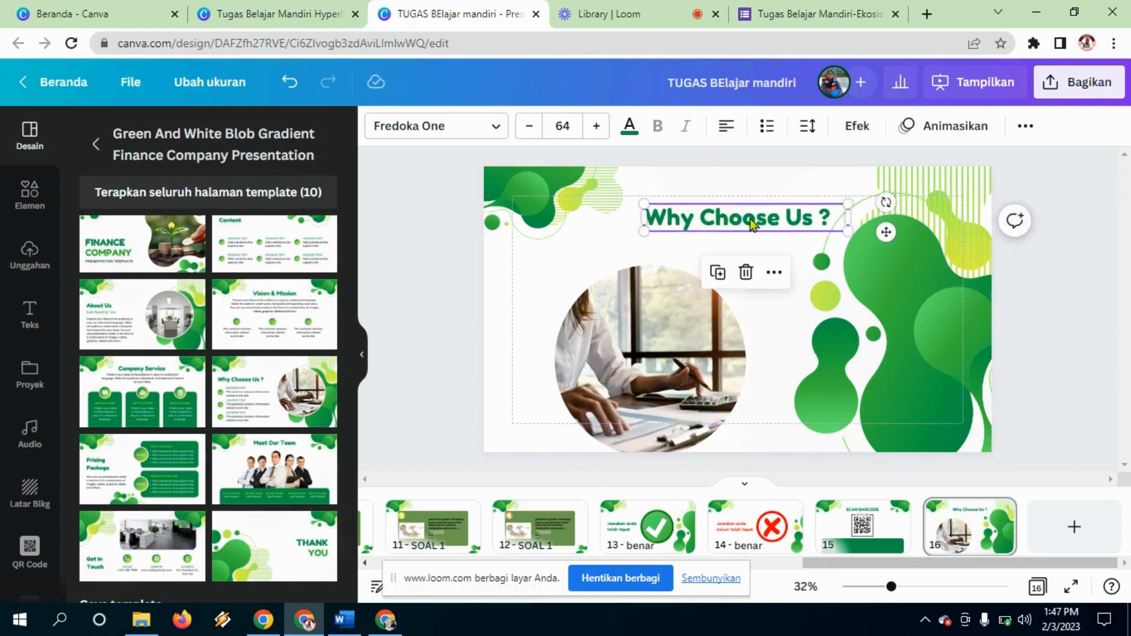
double_click(749, 218)
type("PENGEMBANG")
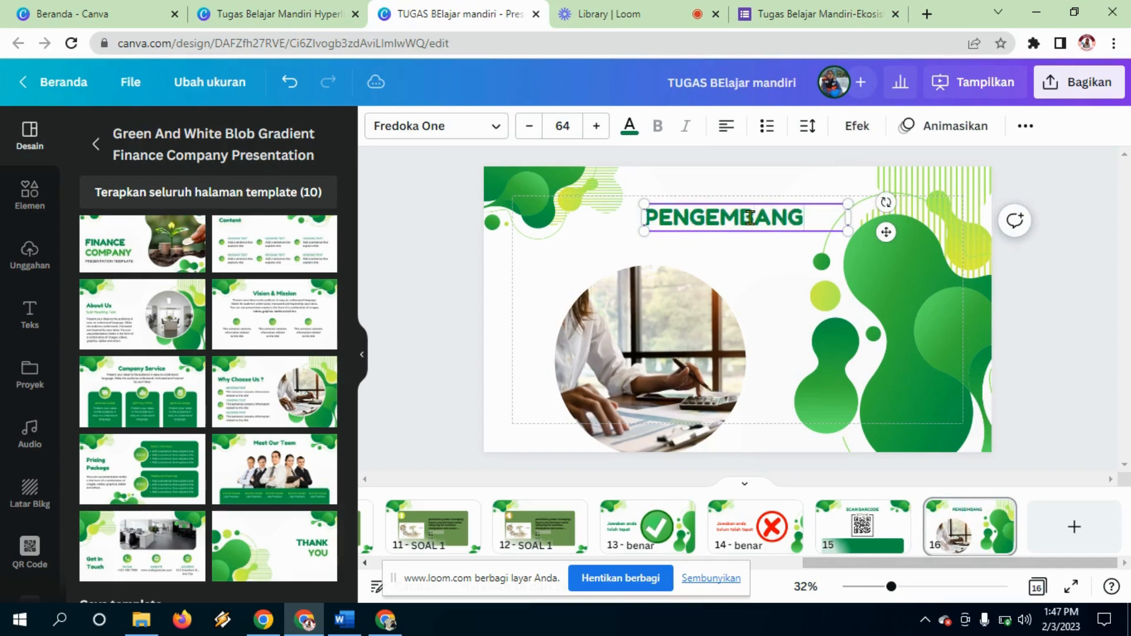
left_click(769, 282)
left_click_drag(811, 222, 810, 215)
Step: Shrink and reposition the round photo and shift the green blob right
left_click_drag(705, 331, 702, 302)
left_click_drag(750, 237, 710, 322)
left_click_drag(633, 352, 664, 299)
left_click(869, 331)
left_click_drag(869, 331, 895, 329)
left_click_drag(648, 318, 643, 321)
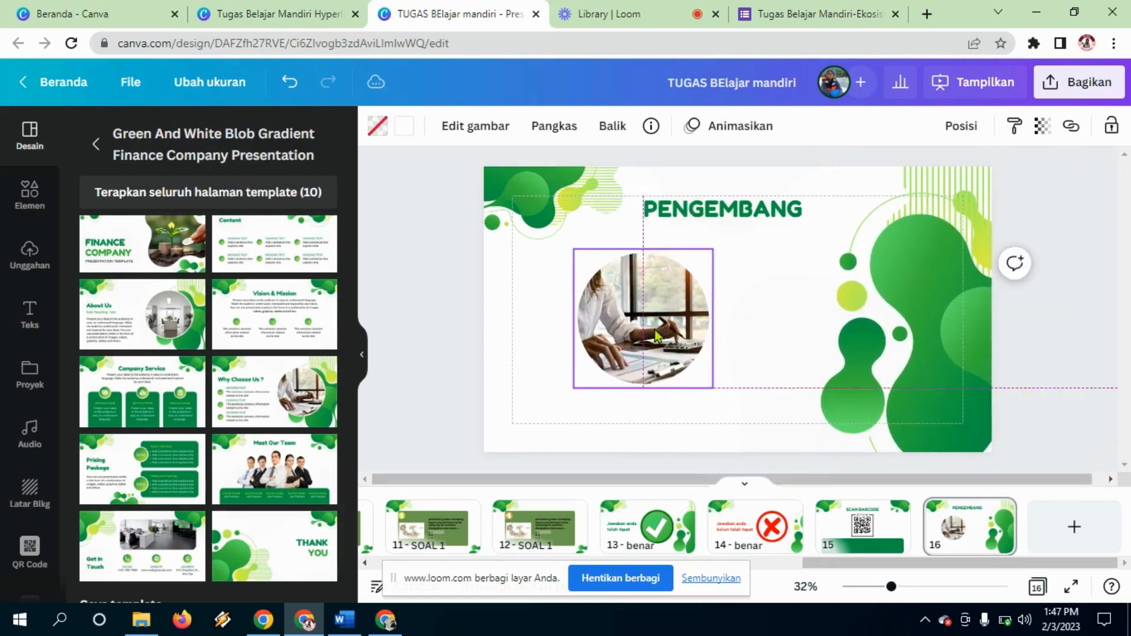
Step: Add the uploaded portrait, crop off its bottom, and drop it into the round frame
left_click(29, 254)
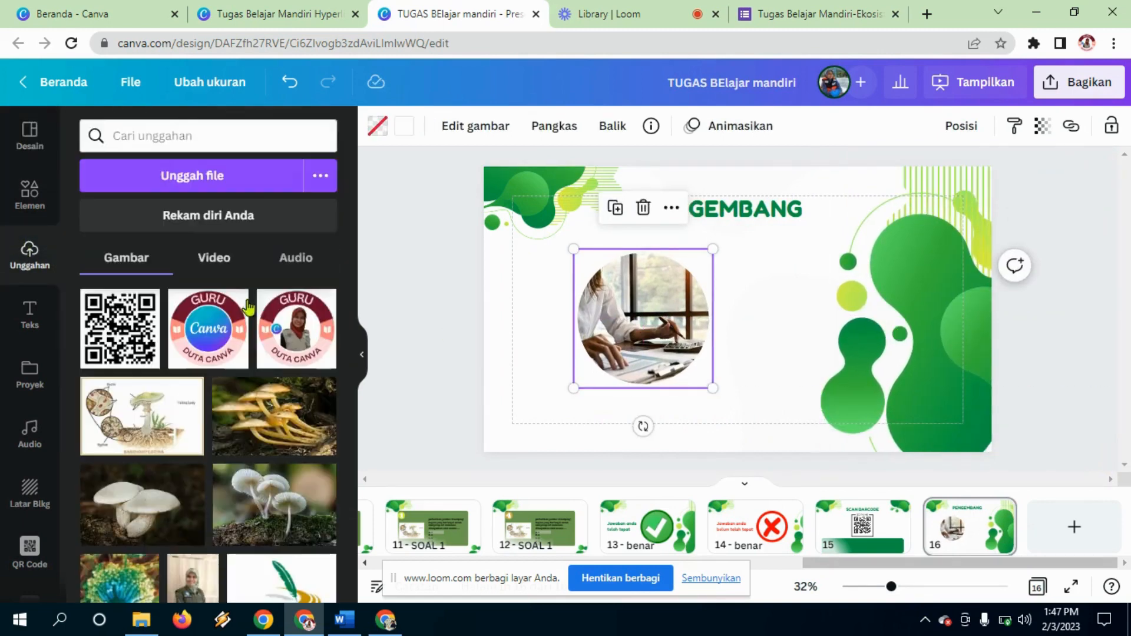
mouse_move(354, 297)
left_mouse_down()
mouse_move(361, 512)
mouse_move(369, 291)
left_mouse_up()
left_click_drag(191, 502, 683, 398)
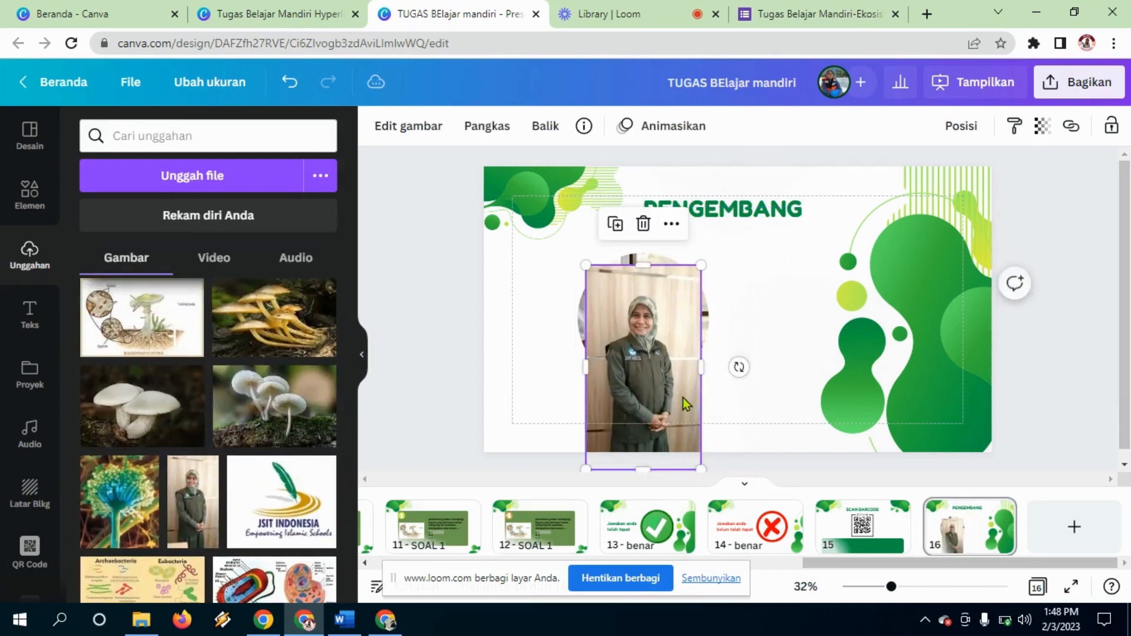
left_click(514, 126)
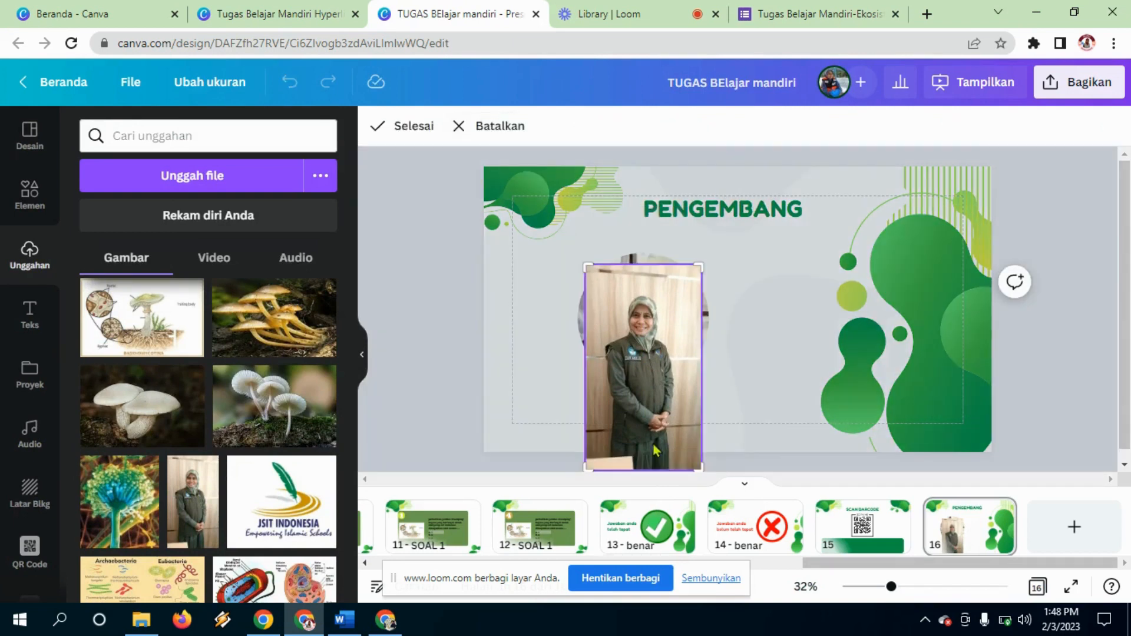
left_click_drag(699, 461, 699, 415)
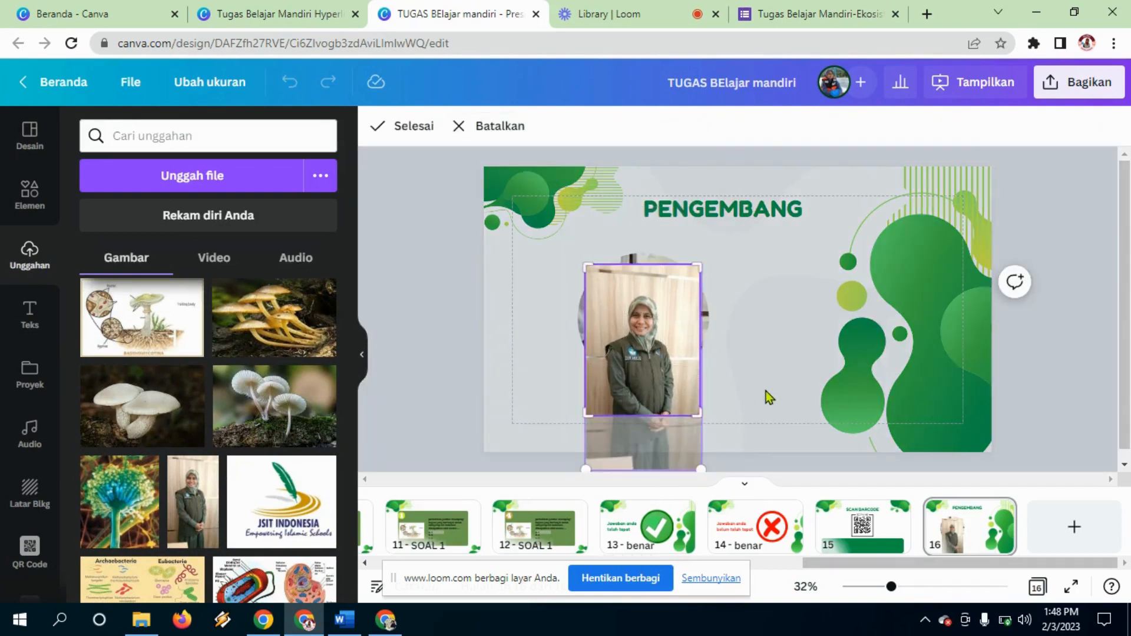
left_click(645, 353)
left_click_drag(645, 353, 625, 315)
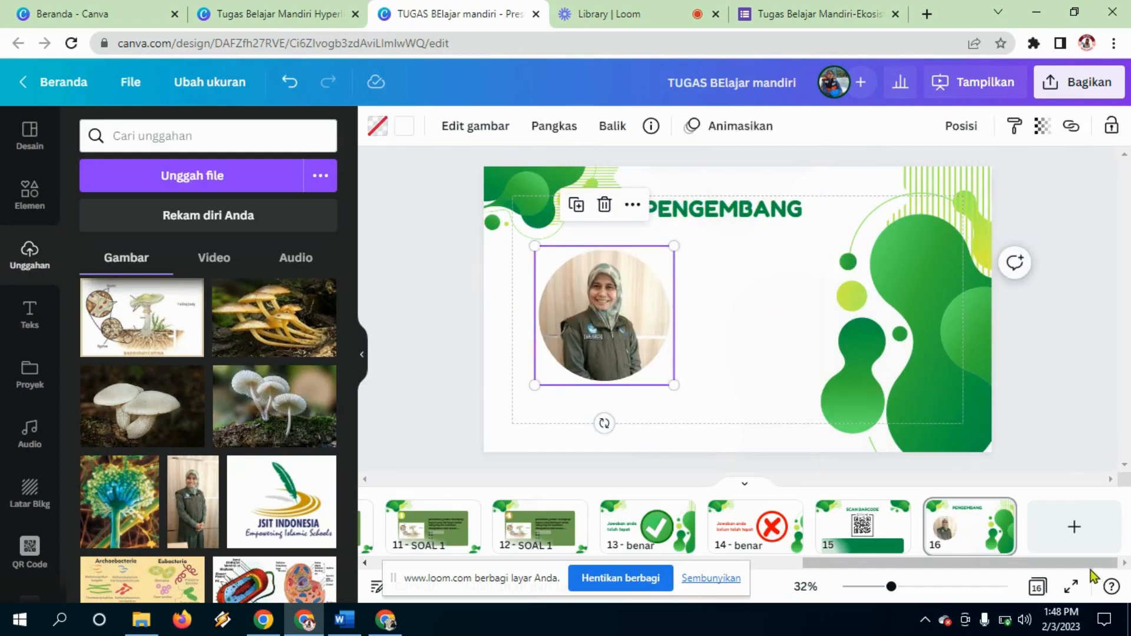
left_click_drag(1090, 567, 581, 560)
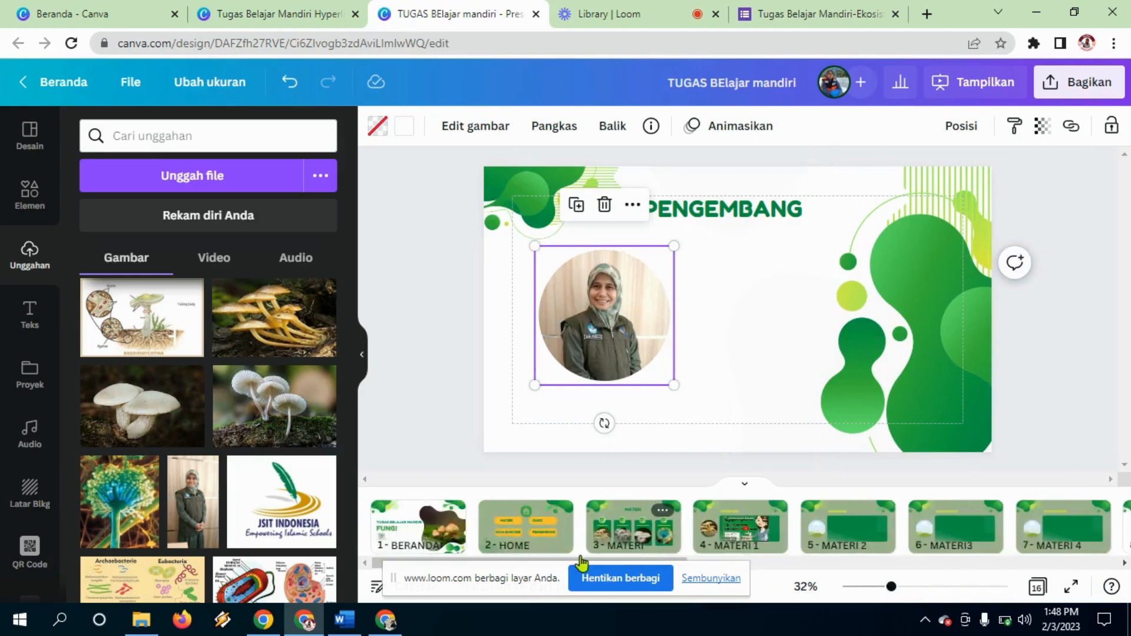